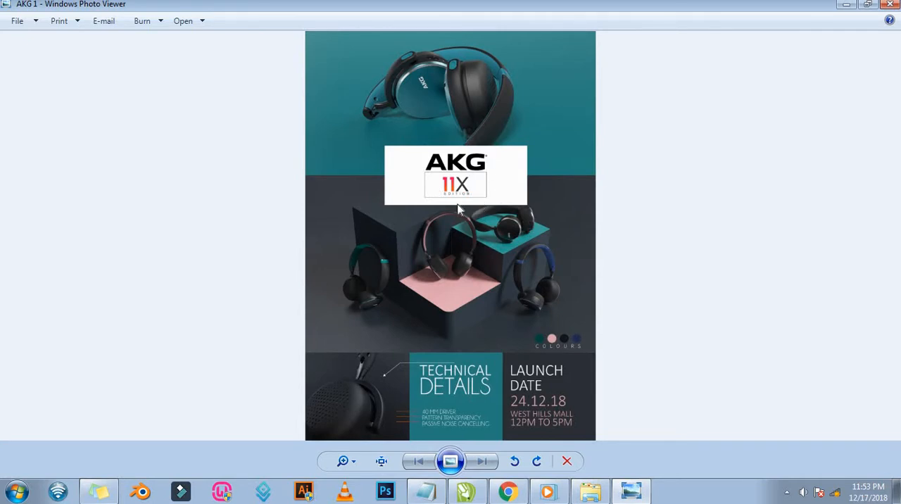
Examine the finished AKG 11X flyer image, checking its logo box, headphone photos, colour swatches, technical details and launch date sections.
{"action": "scroll", "coordinate": [455, 184], "scroll_direction": "up", "scroll_amount": 10}
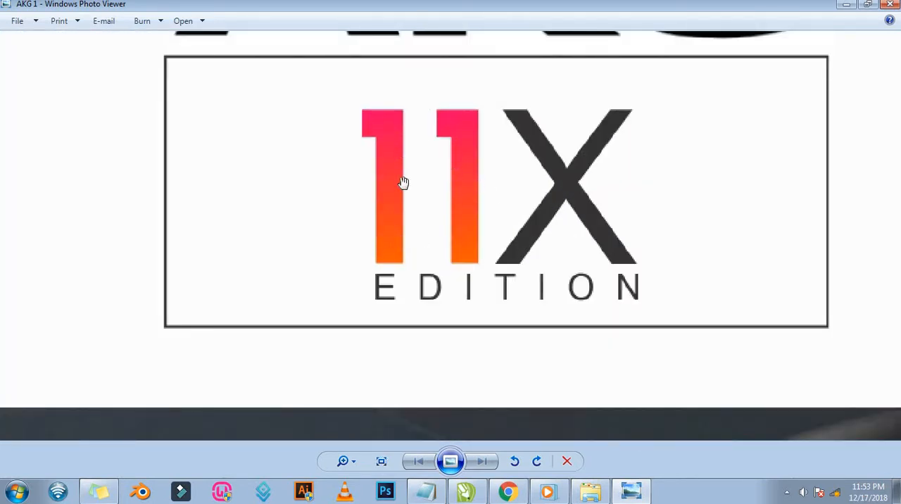
{"action": "scroll", "coordinate": [502, 207], "scroll_direction": "down", "scroll_amount": 10}
{"action": "scroll", "coordinate": [661, 266], "scroll_direction": "down", "scroll_amount": 3}
{"action": "left_click_drag", "start_coordinate": [633, 316], "coordinate": [597, 103]}
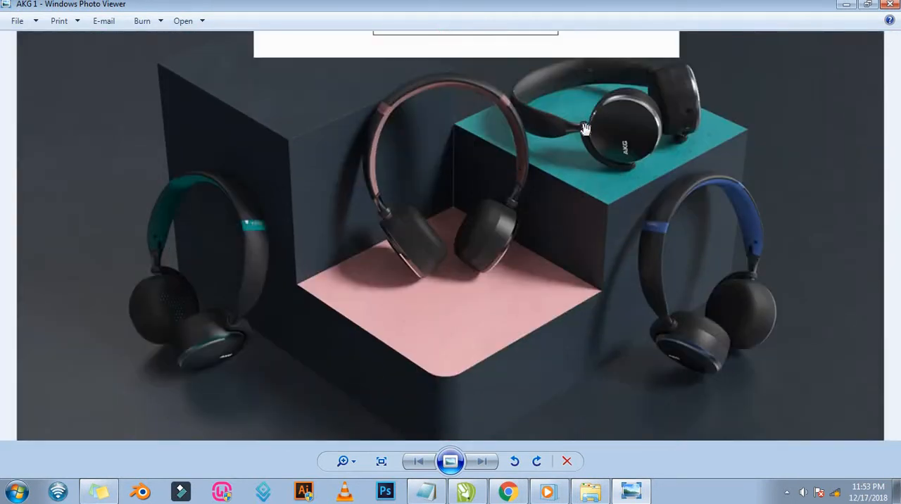
{"action": "left_click_drag", "start_coordinate": [610, 412], "coordinate": [595, 222]}
{"action": "scroll", "coordinate": [557, 309], "scroll_direction": "down", "scroll_amount": 6}
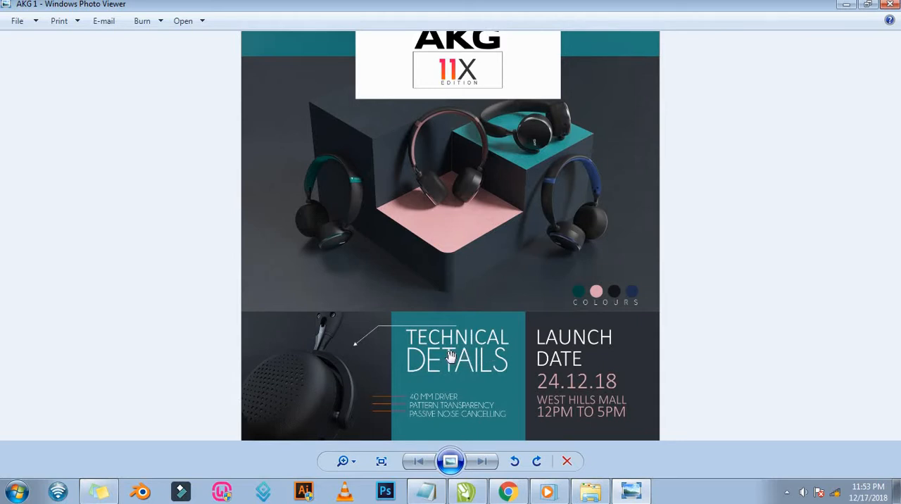
{"action": "scroll", "coordinate": [451, 357], "scroll_direction": "up", "scroll_amount": 3}
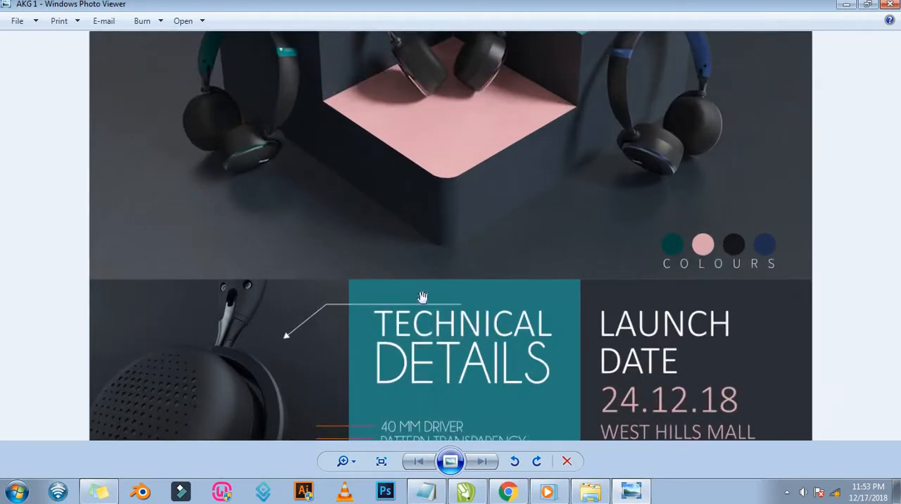
{"action": "left_click_drag", "start_coordinate": [391, 388], "coordinate": [362, 326]}
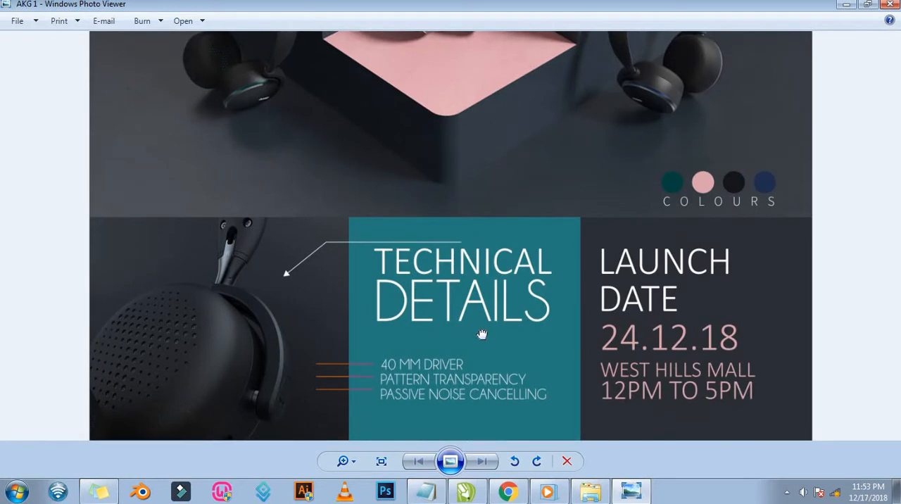
{"action": "scroll", "coordinate": [482, 334], "scroll_direction": "down", "scroll_amount": 4}
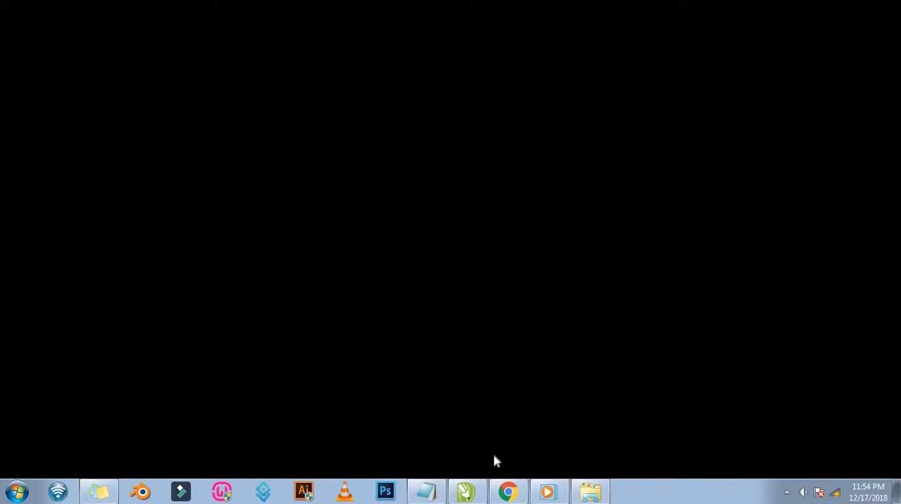
Switch to CorelDRAW, set the page size of the blank document to A5 and fit the whole page in view.
{"action": "mouse_move", "coordinate": [468, 492]}
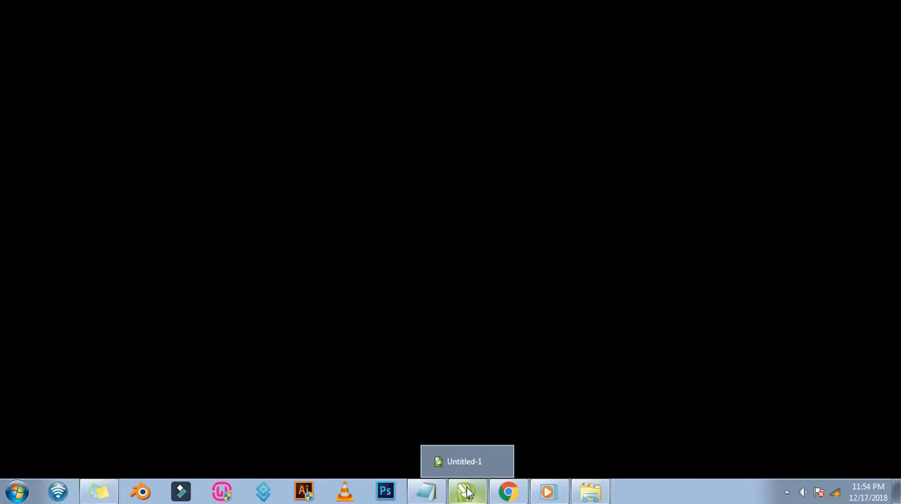
{"action": "left_click", "coordinate": [468, 491]}
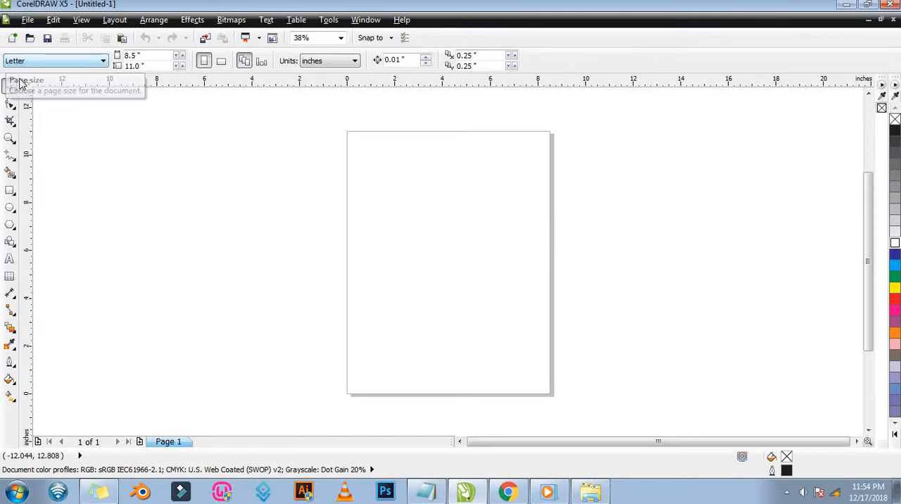
{"action": "left_click", "coordinate": [97, 64]}
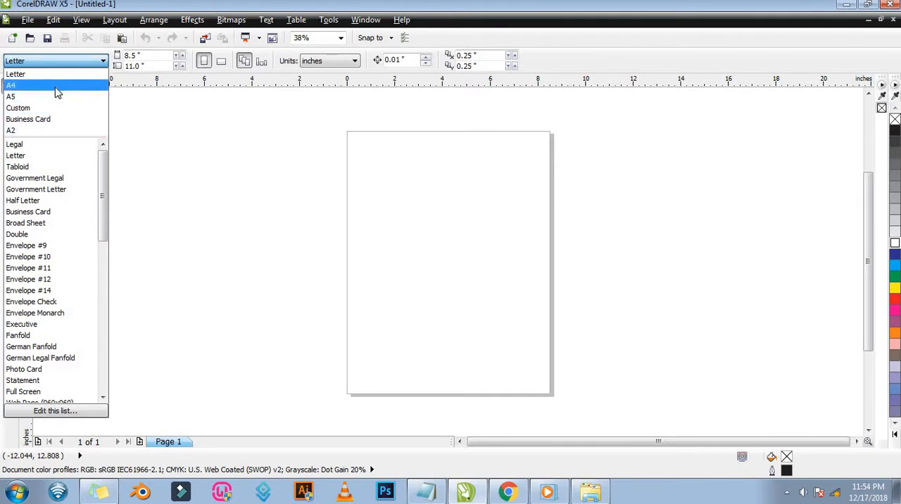
{"action": "left_click_drag", "start_coordinate": [105, 167], "coordinate": [117, 276]}
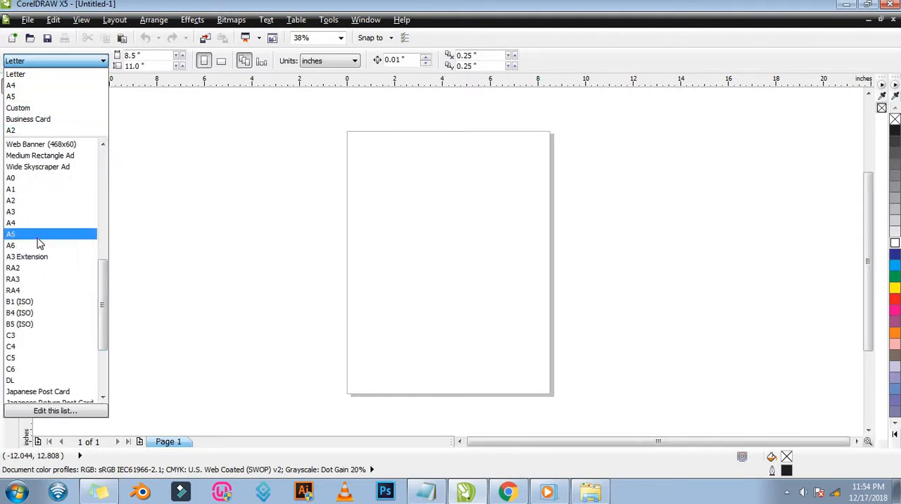
{"action": "left_click", "coordinate": [42, 235]}
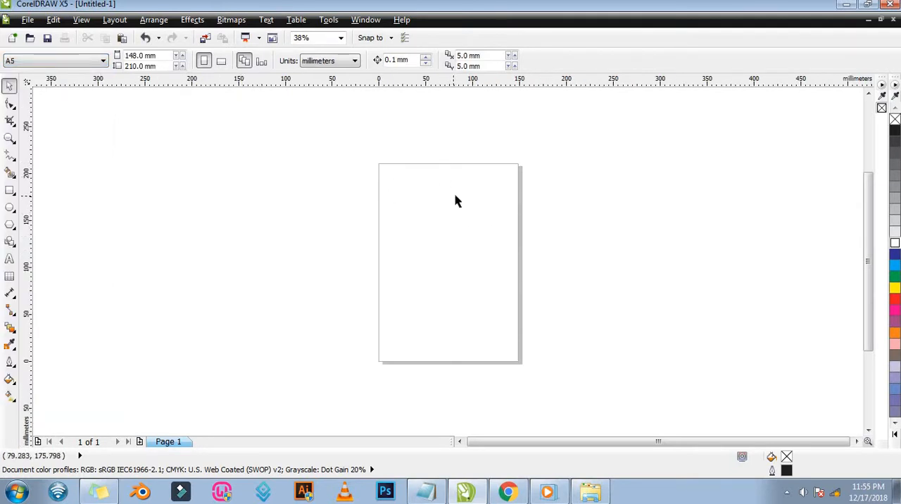
{"action": "left_click", "coordinate": [9, 140]}
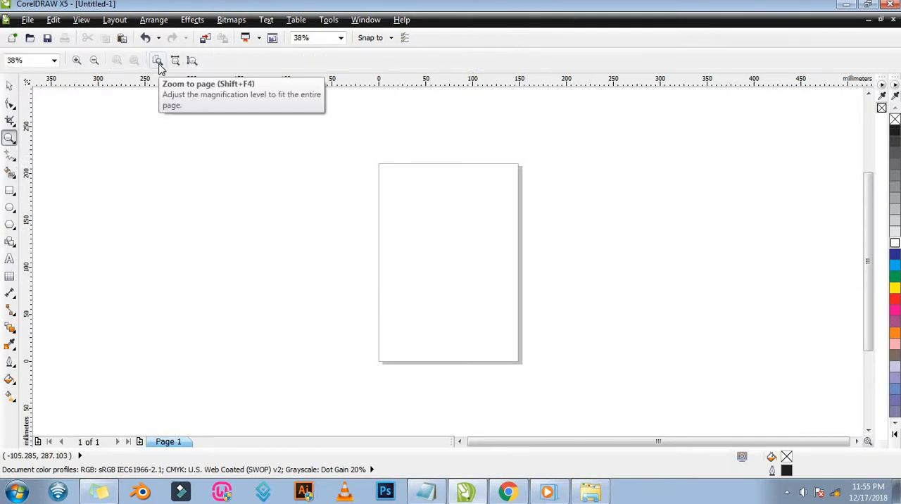
{"action": "left_click", "coordinate": [158, 61]}
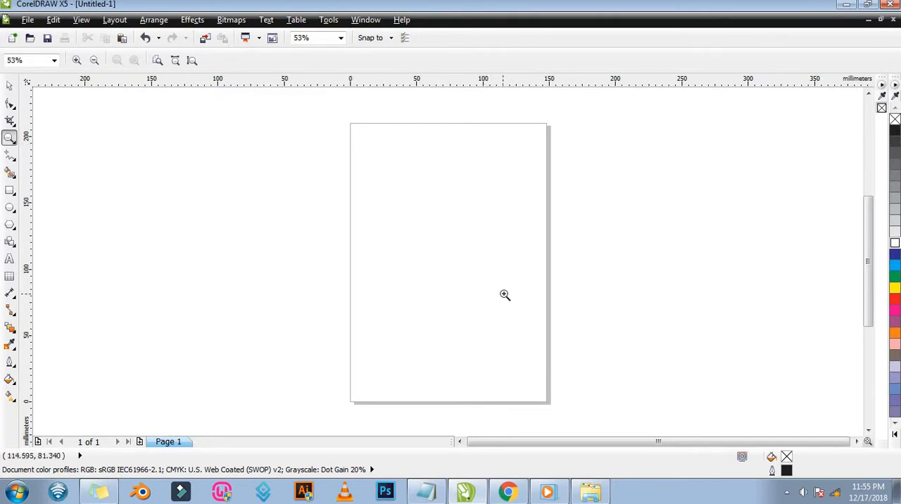
Open the Info text file from the AKG folder in Windows Explorer and copy all of its text.
{"action": "left_click", "coordinate": [595, 492]}
{"action": "left_click", "coordinate": [259, 181]}
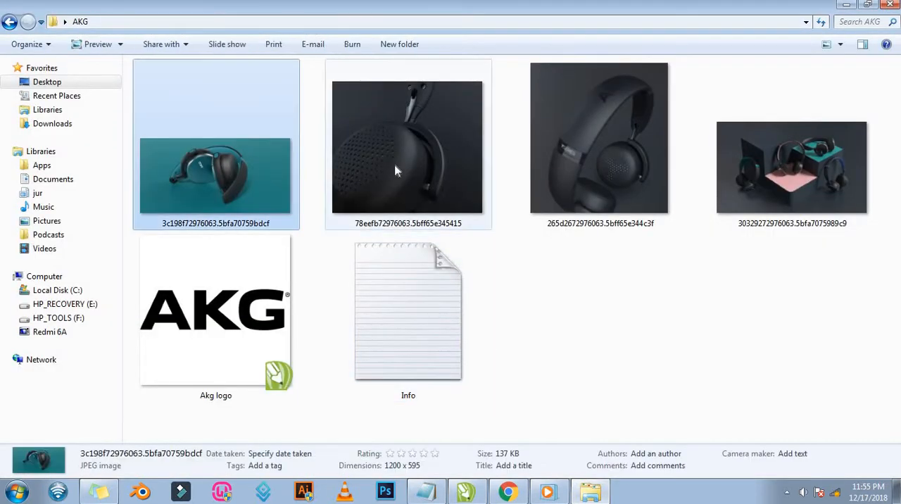
{"action": "double_click", "coordinate": [422, 310]}
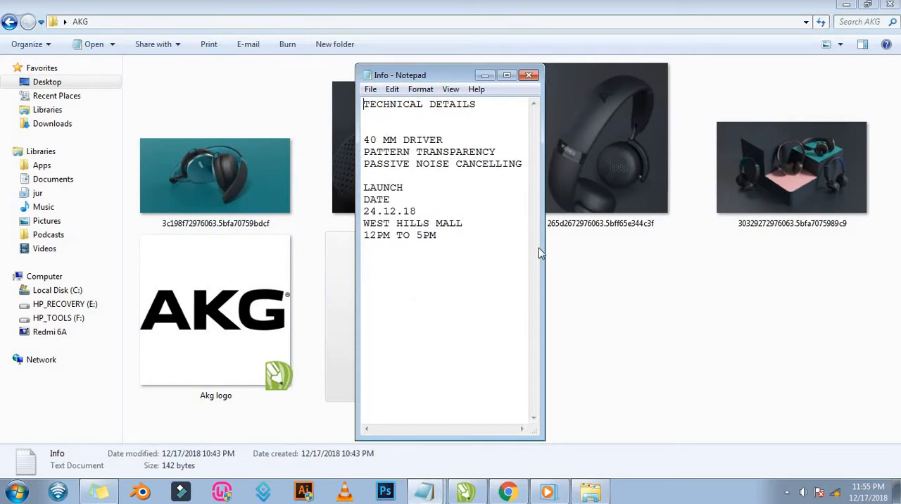
{"action": "left_click_drag", "start_coordinate": [541, 250], "coordinate": [645, 242]}
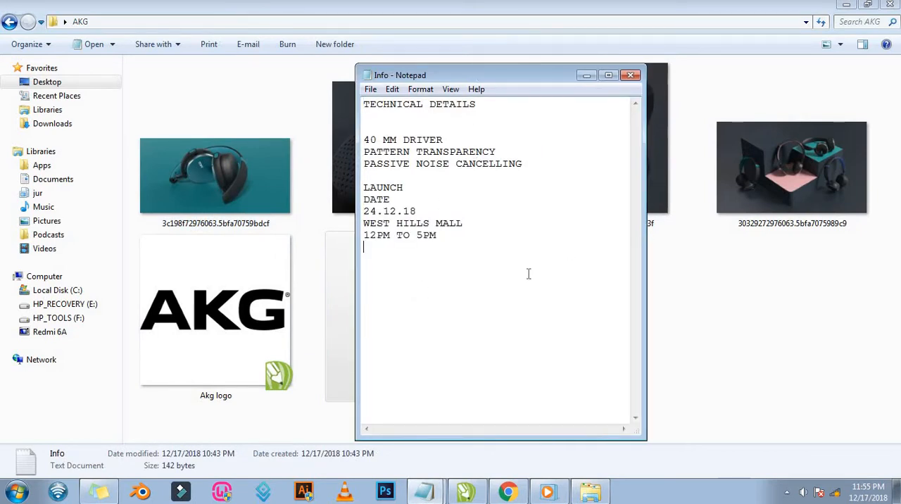
{"action": "left_click_drag", "start_coordinate": [529, 274], "coordinate": [364, 103]}
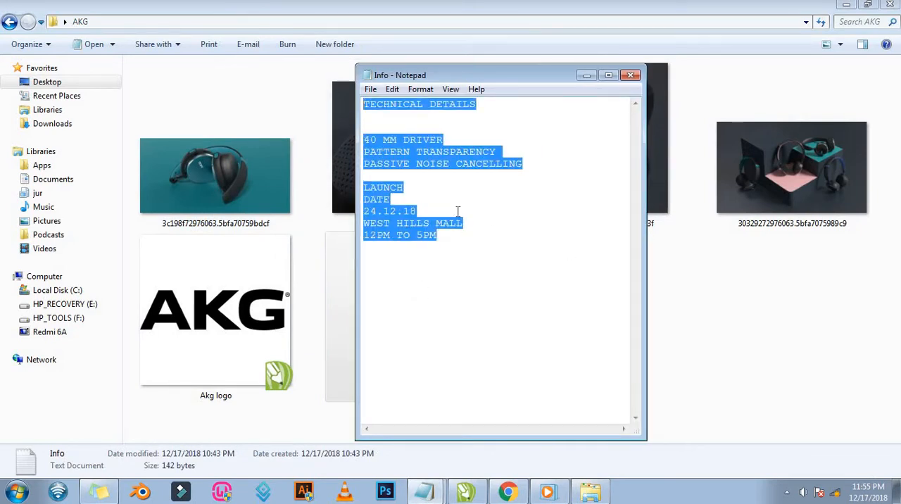
{"action": "left_click", "coordinate": [501, 235]}
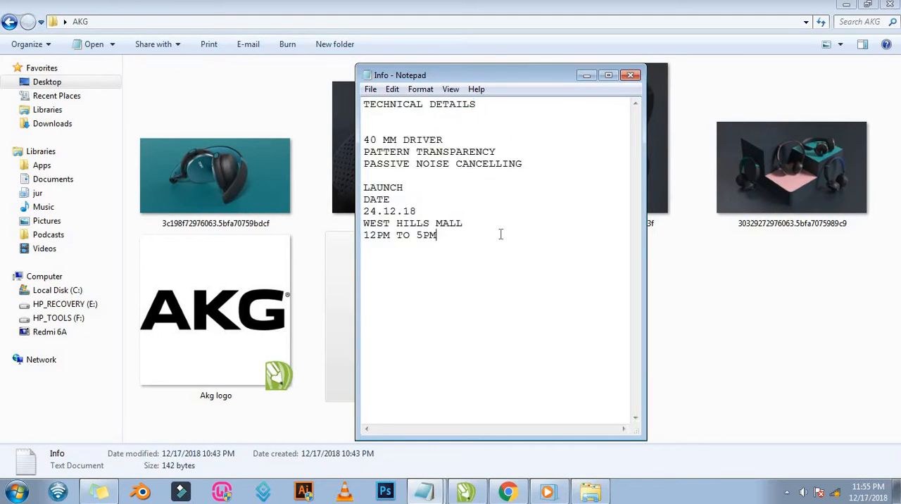
{"action": "key", "text": "ctrl+a"}
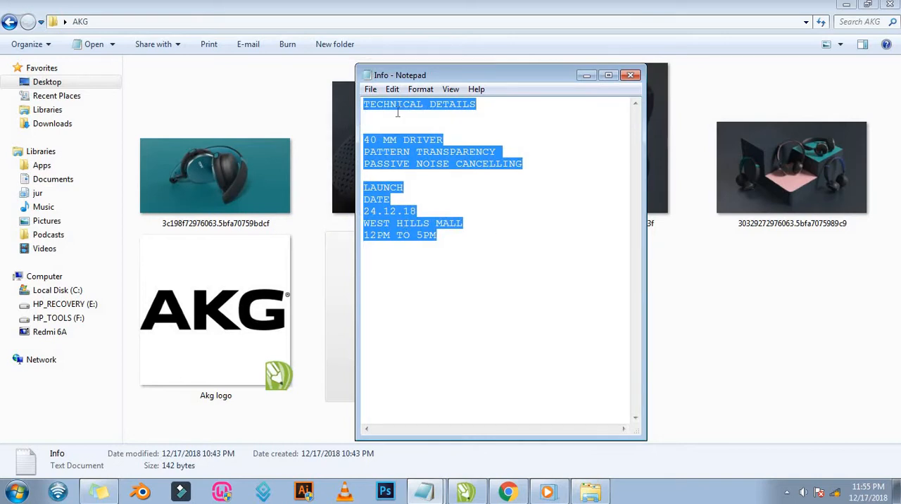
{"action": "left_click", "coordinate": [392, 89]}
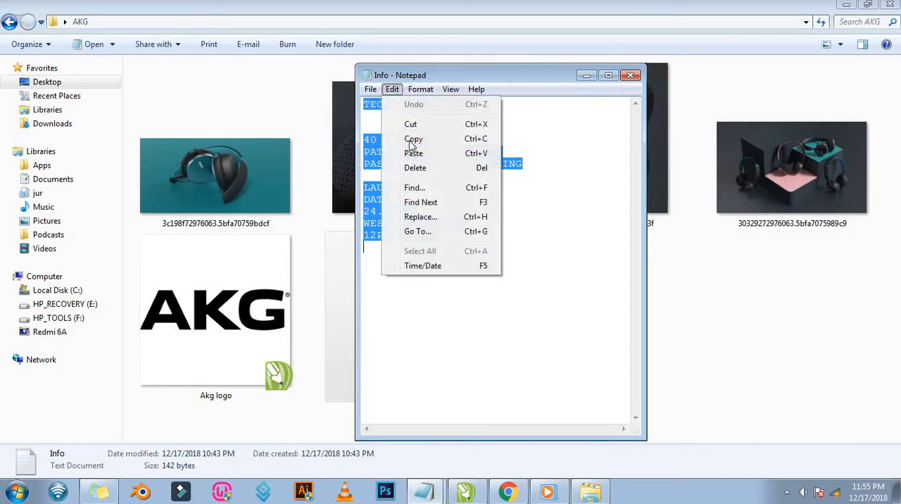
{"action": "left_click", "coordinate": [476, 141]}
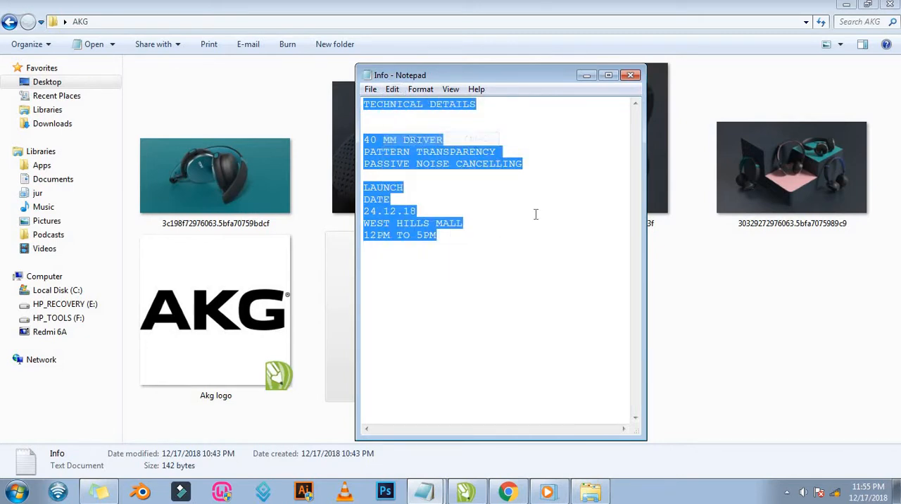
{"action": "left_click", "coordinate": [586, 75]}
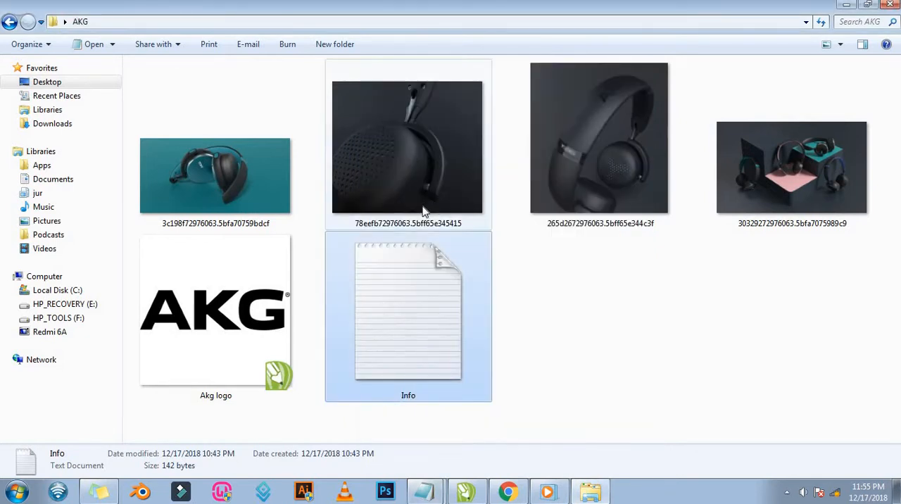
Paste the copied text into the CorelDRAW document as artistic text, scaled down to about 37 by 34 mm beside the page.
{"action": "left_click", "coordinate": [464, 493]}
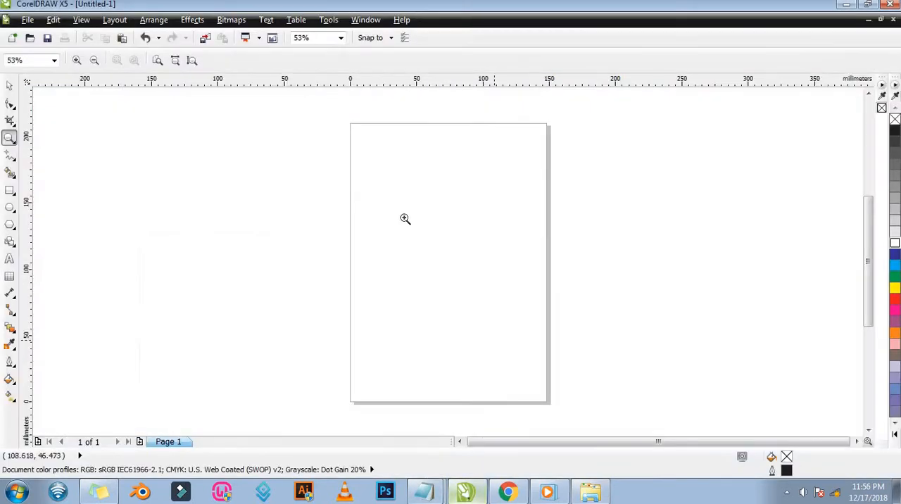
{"action": "left_click", "coordinate": [10, 261]}
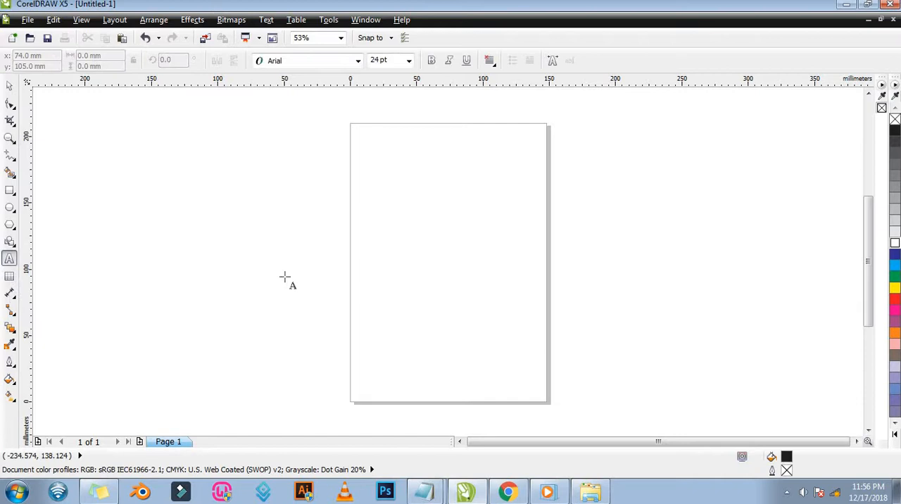
{"action": "left_click", "coordinate": [402, 220]}
{"action": "key", "text": "ctrl+v"}
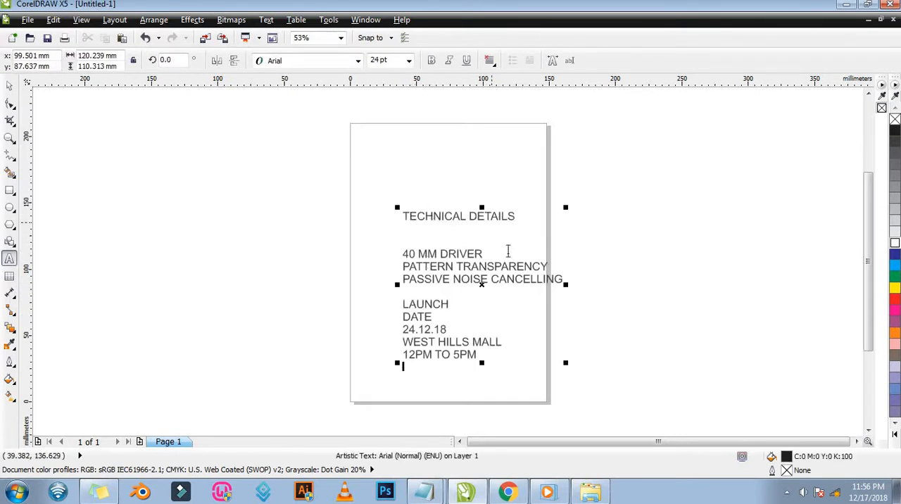
{"action": "left_click", "coordinate": [10, 86]}
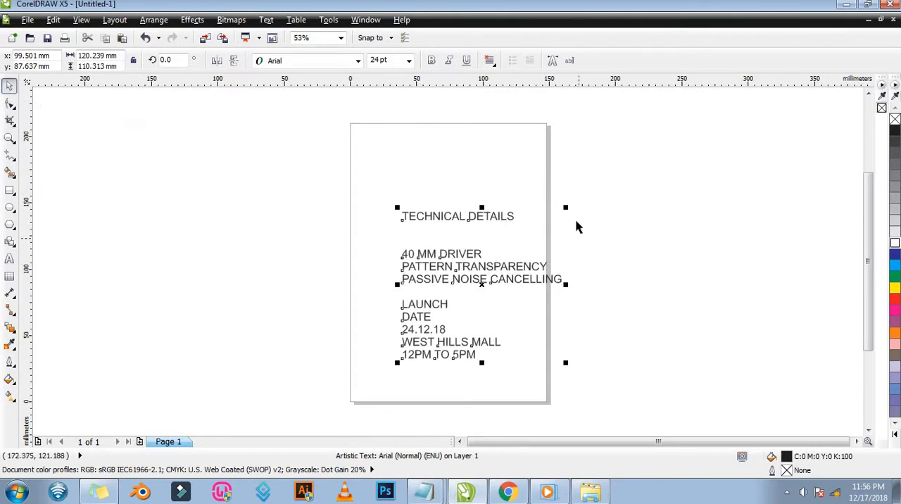
{"action": "left_click_drag", "start_coordinate": [568, 208], "coordinate": [589, 259]}
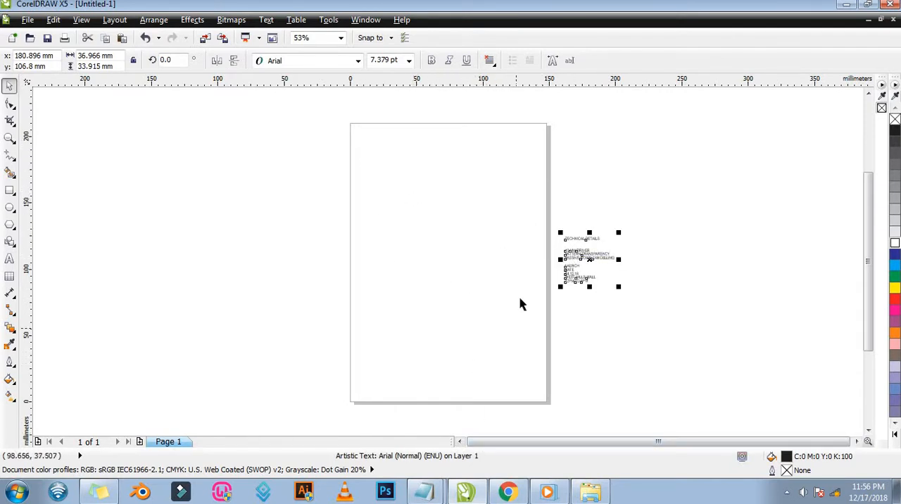
Create a page-sized rectangle and shorten it from its lower edge to about 85 mm high, keeping it aligned to the page top.
{"action": "double_click", "coordinate": [9, 191]}
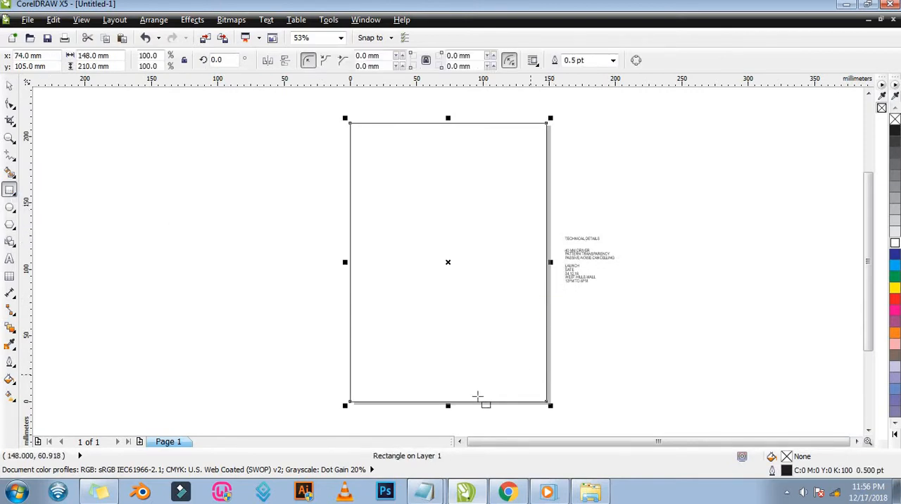
{"action": "key", "text": "space"}
{"action": "left_click_drag", "start_coordinate": [448, 407], "coordinate": [441, 231]}
{"action": "key", "text": "ctrl+z"}
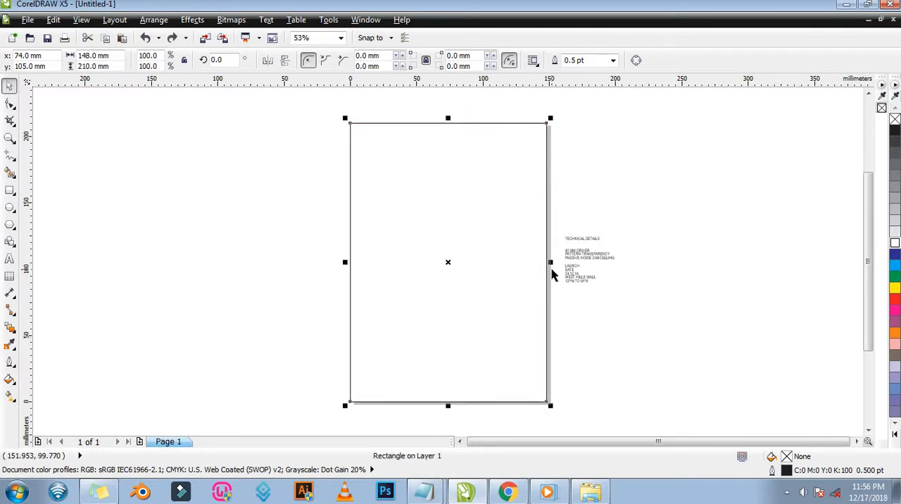
{"action": "left_click_drag", "start_coordinate": [448, 406], "coordinate": [441, 236]}
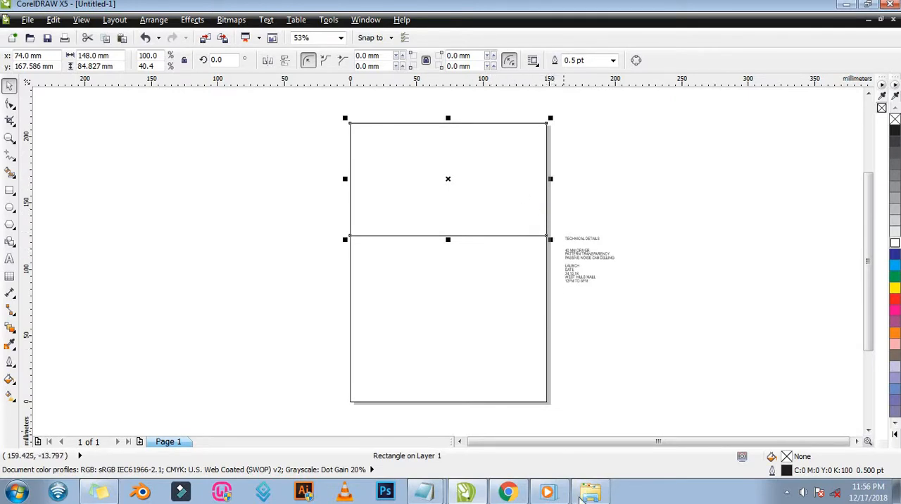
{"action": "left_click", "coordinate": [590, 494]}
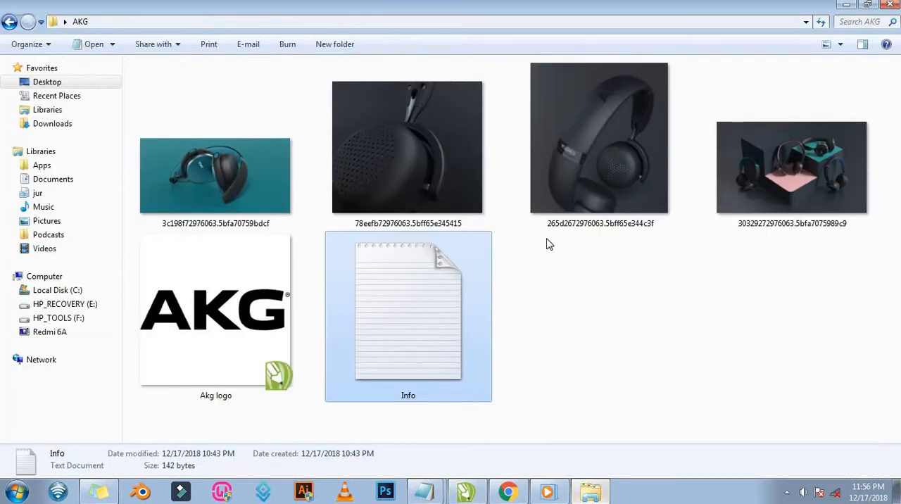
{"action": "left_click", "coordinate": [234, 166]}
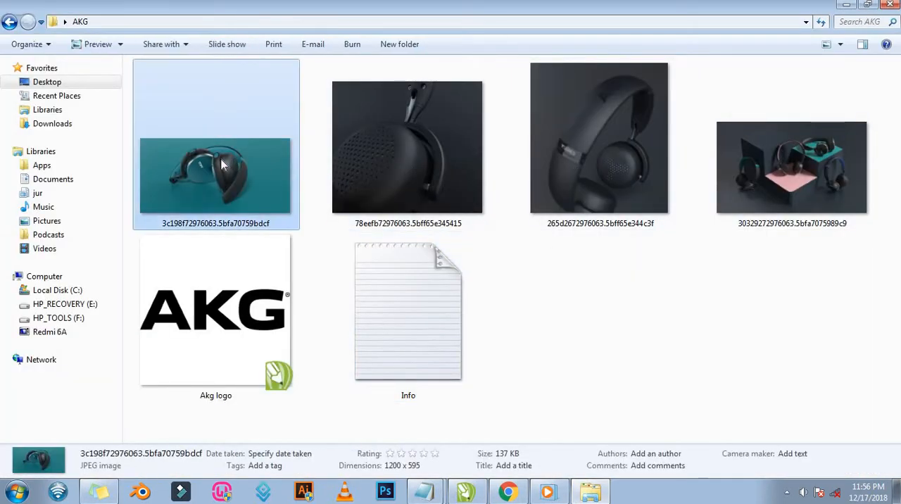
{"action": "left_click", "coordinate": [849, 8]}
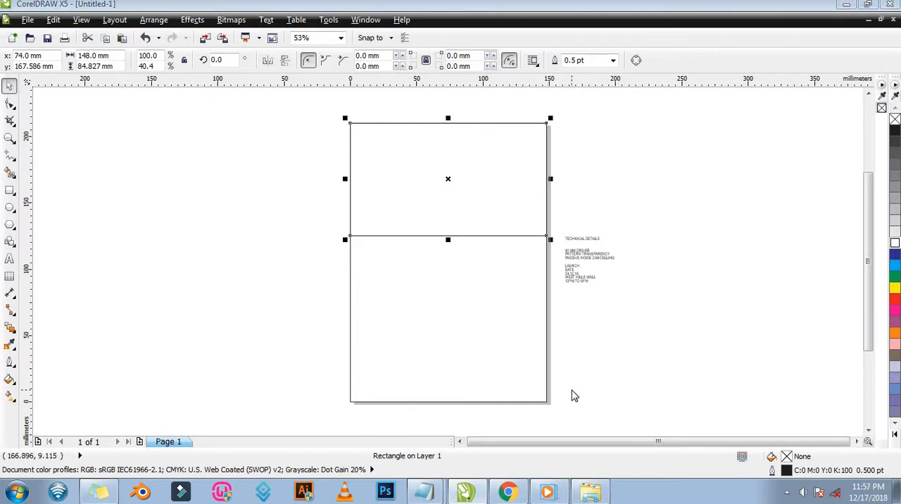
{"action": "key", "text": "ctrl+i"}
{"action": "key", "text": "Escape"}
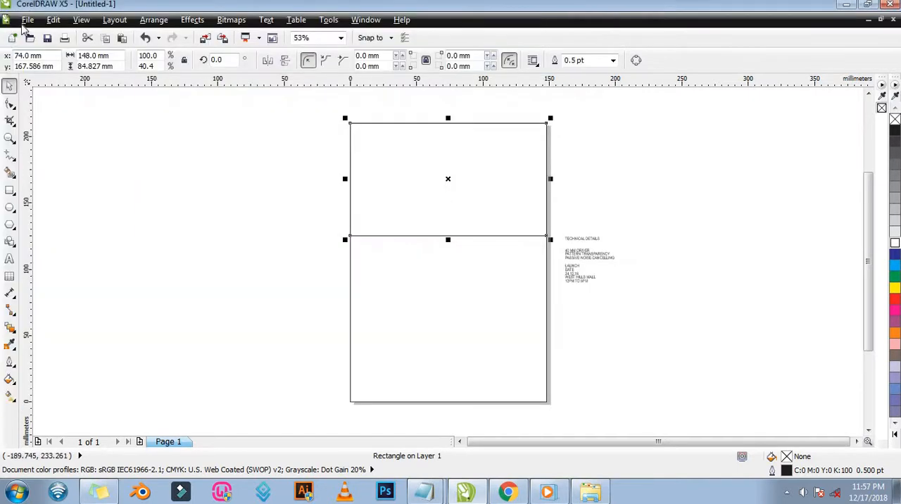
Import the four headphone photos together from the AKG folder on the Desktop.
{"action": "left_click", "coordinate": [28, 20]}
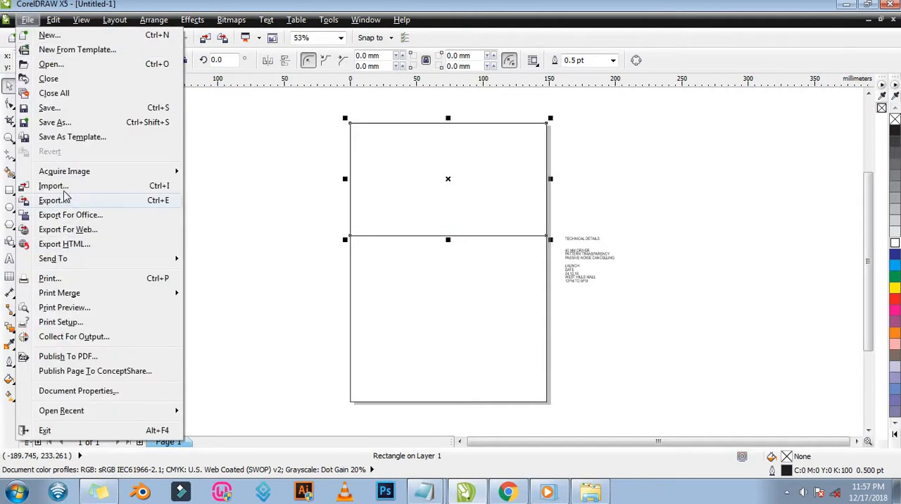
{"action": "left_click", "coordinate": [69, 186]}
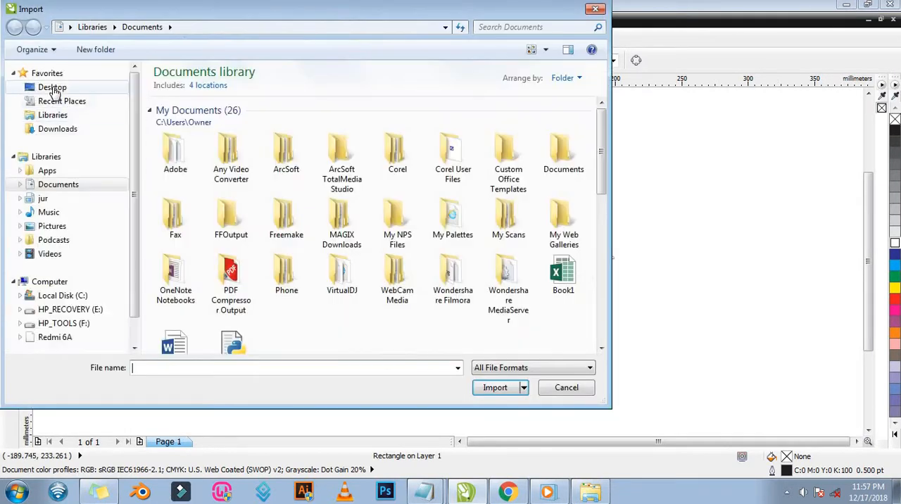
{"action": "left_click", "coordinate": [51, 87]}
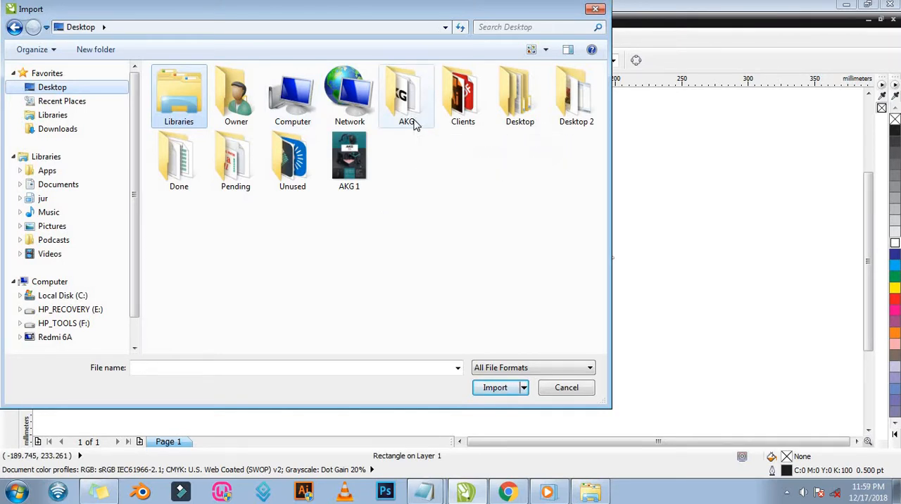
{"action": "double_click", "coordinate": [408, 106]}
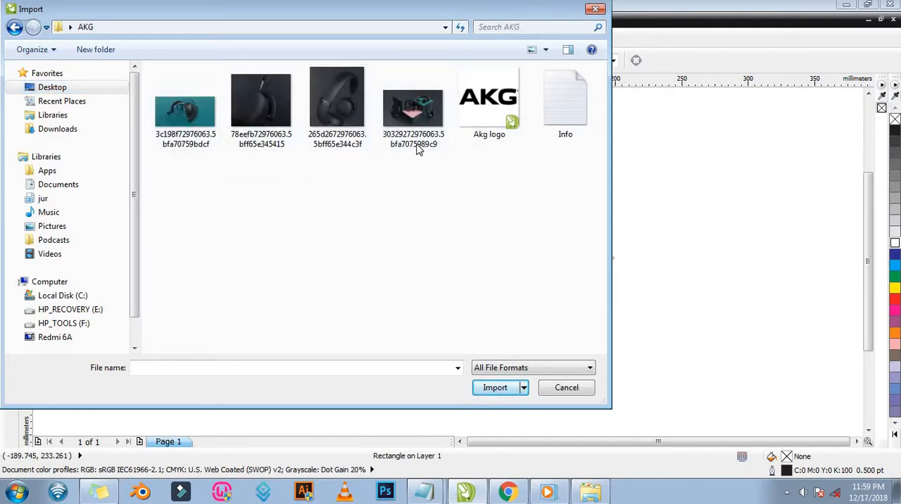
{"action": "left_click_drag", "start_coordinate": [446, 185], "coordinate": [198, 126]}
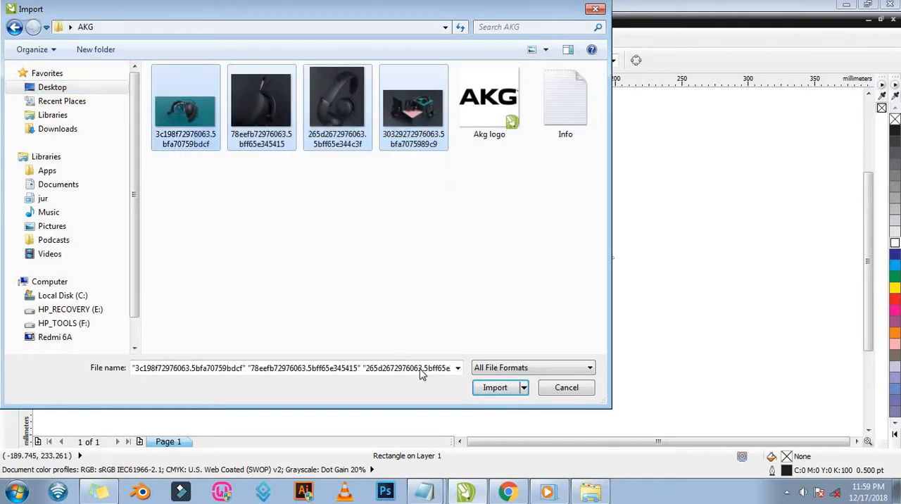
{"action": "left_click", "coordinate": [496, 395]}
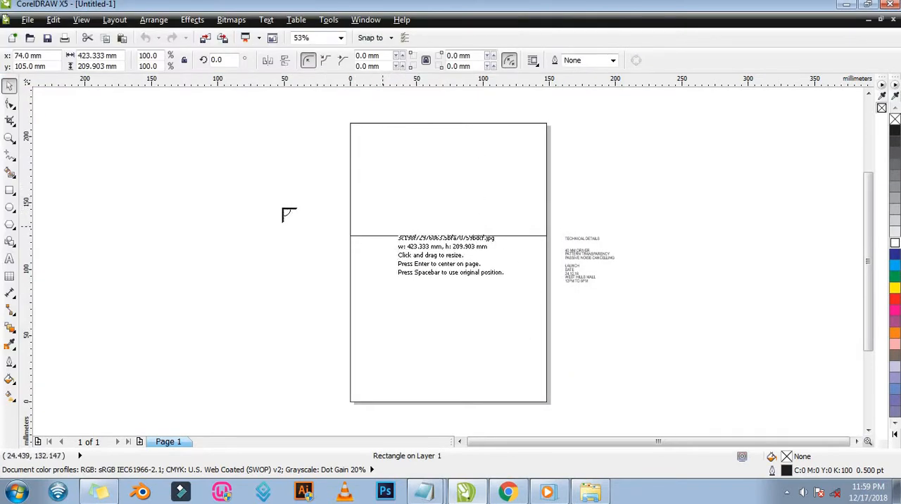
Place the four imported photos on the drawing, the teal one about 77 mm, the close-up about 62 mm and the group shot about 75 mm wide.
{"action": "left_click_drag", "start_coordinate": [217, 161], "coordinate": [317, 270]}
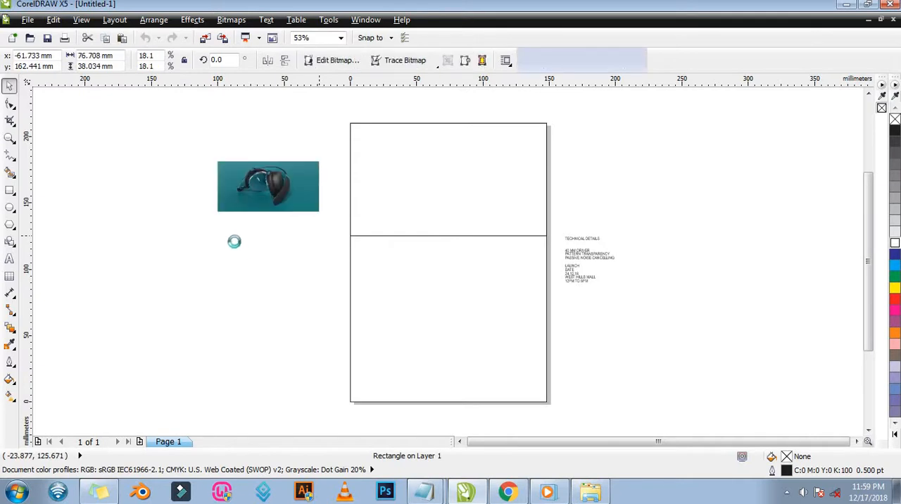
{"action": "left_click_drag", "start_coordinate": [226, 235], "coordinate": [351, 307]}
{"action": "left_click_drag", "start_coordinate": [346, 269], "coordinate": [399, 324]}
{"action": "left_click_drag", "start_coordinate": [437, 269], "coordinate": [545, 337]}
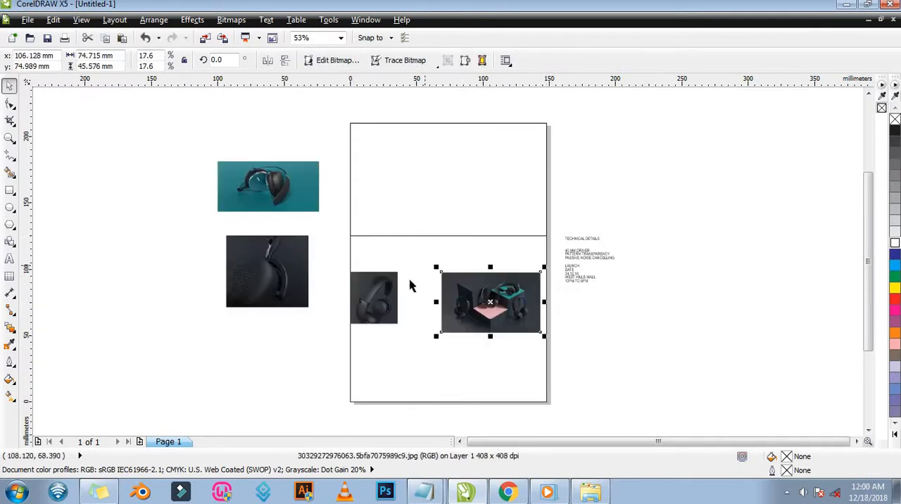
Move the group and close-up photos beside the page's right edge and the single dark headphone photo beside its left edge.
{"action": "left_click_drag", "start_coordinate": [491, 301], "coordinate": [614, 183]}
{"action": "left_click_drag", "start_coordinate": [230, 272], "coordinate": [580, 344]}
{"action": "left_click_drag", "start_coordinate": [375, 310], "coordinate": [287, 323]}
Fit the teal headphone photo to the top of the page at its full 148 mm width and delete the rectangle behind it.
{"action": "left_click", "coordinate": [276, 189]}
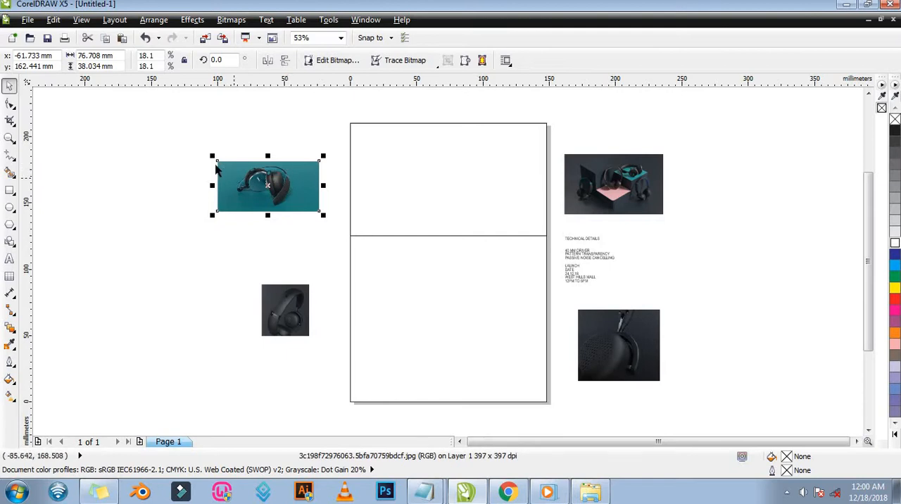
{"action": "left_click_drag", "start_coordinate": [218, 160], "coordinate": [351, 123]}
{"action": "left_click_drag", "start_coordinate": [431, 204], "coordinate": [517, 245]}
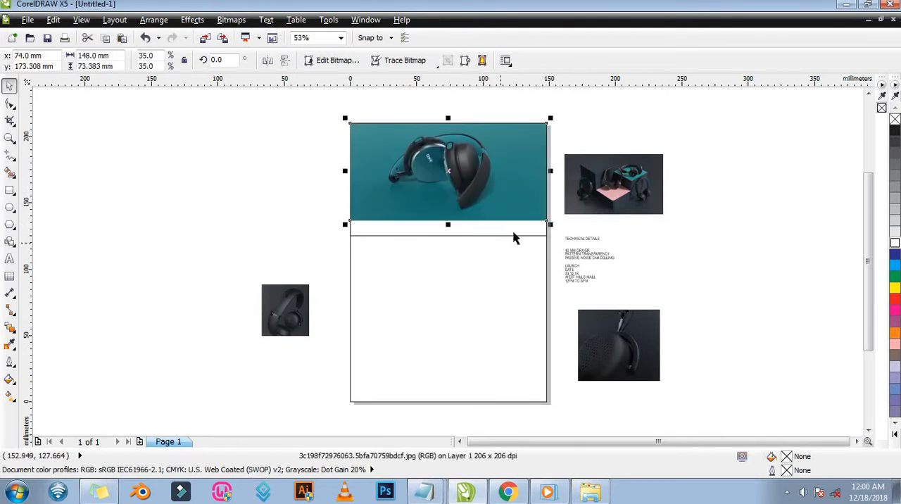
{"action": "left_click", "coordinate": [514, 237]}
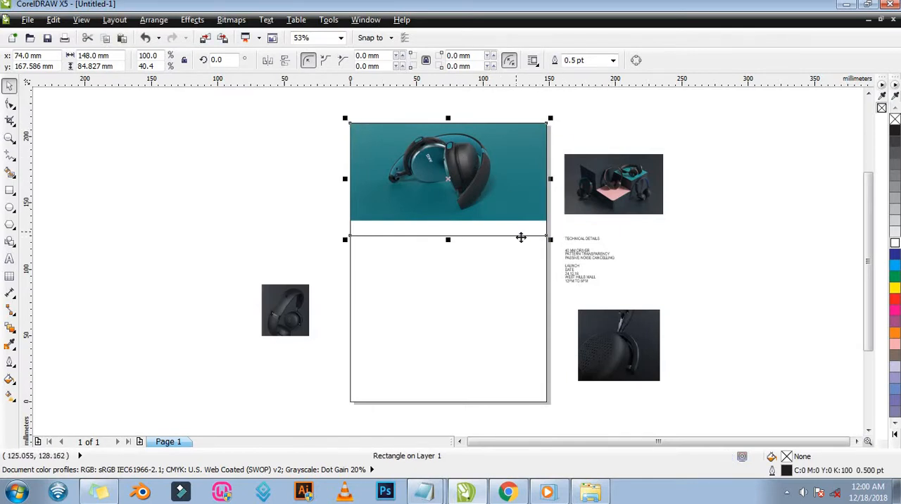
{"action": "key", "text": "Delete"}
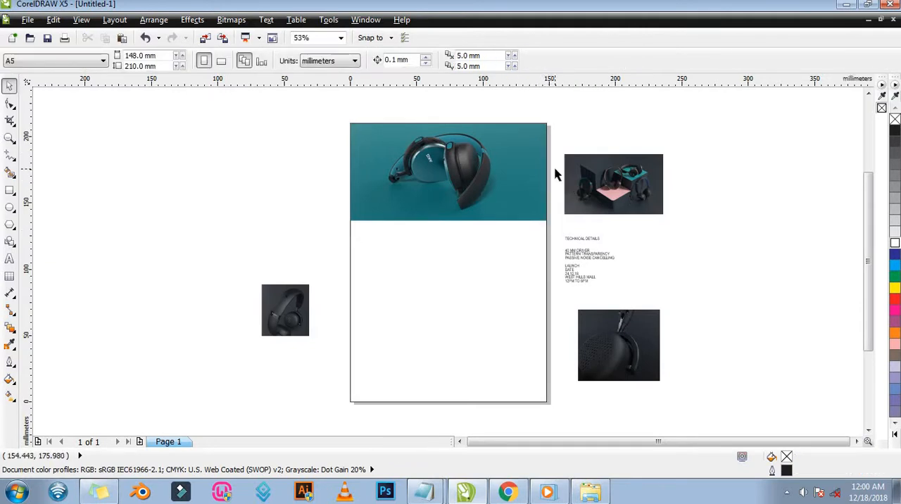
Snap the group headphone photo directly beneath the teal photo at the page's left edge and scale it to 148 mm wide.
{"action": "left_click", "coordinate": [608, 192]}
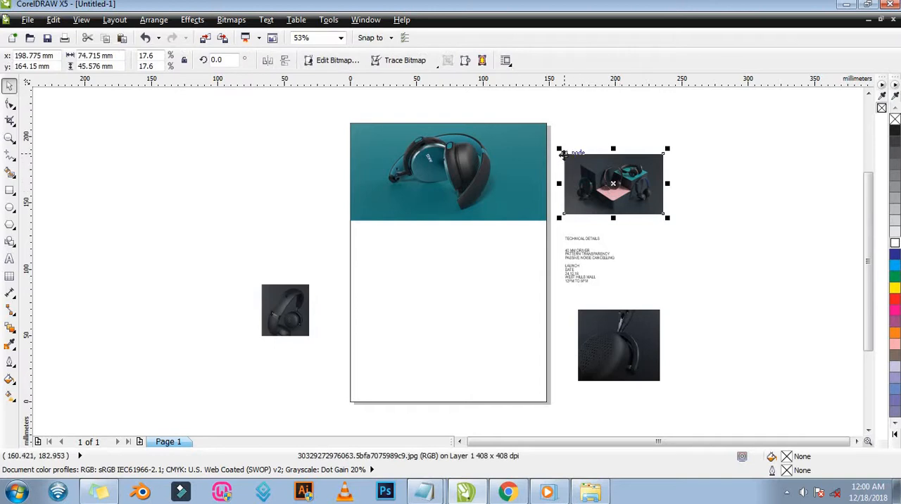
{"action": "left_click_drag", "start_coordinate": [563, 152], "coordinate": [350, 220]}
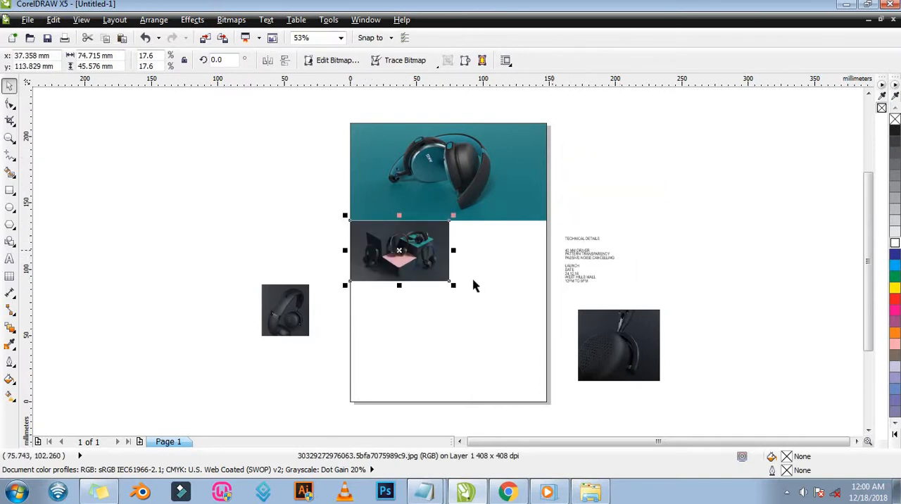
{"action": "left_click_drag", "start_coordinate": [452, 286], "coordinate": [545, 347]}
Check the seam between the two photos up close and nudge the group photo up about 0.4 mm to overlap the teal photo.
{"action": "key", "text": "z"}
{"action": "left_click_drag", "start_coordinate": [341, 212], "coordinate": [556, 250]}
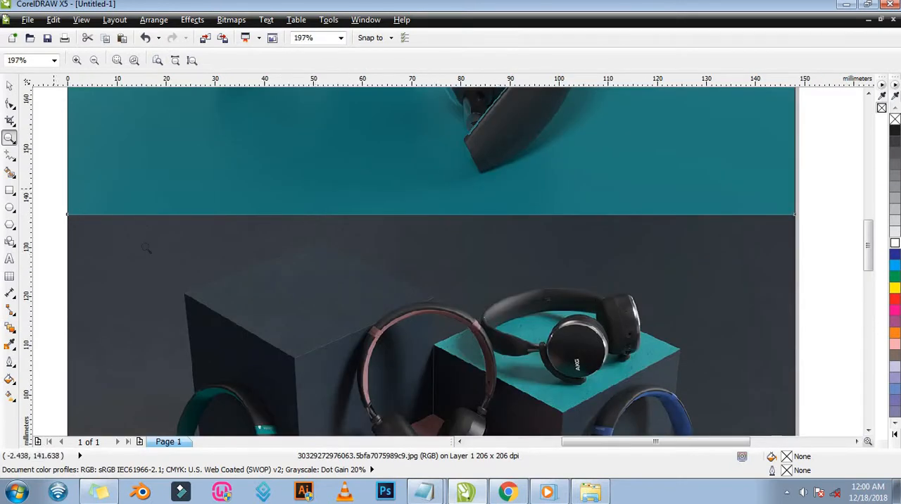
{"action": "left_click_drag", "start_coordinate": [58, 193], "coordinate": [190, 254]}
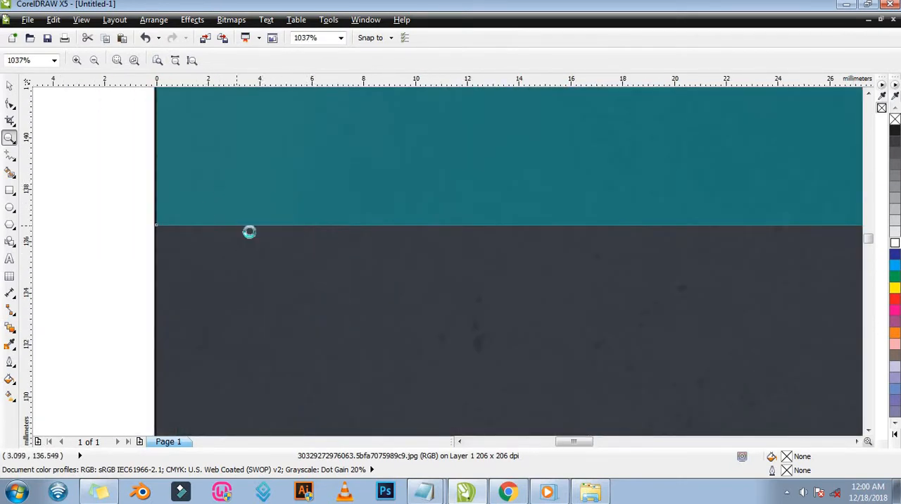
{"action": "right_click", "coordinate": [250, 233]}
{"action": "right_click", "coordinate": [467, 217]}
{"action": "key", "text": "space"}
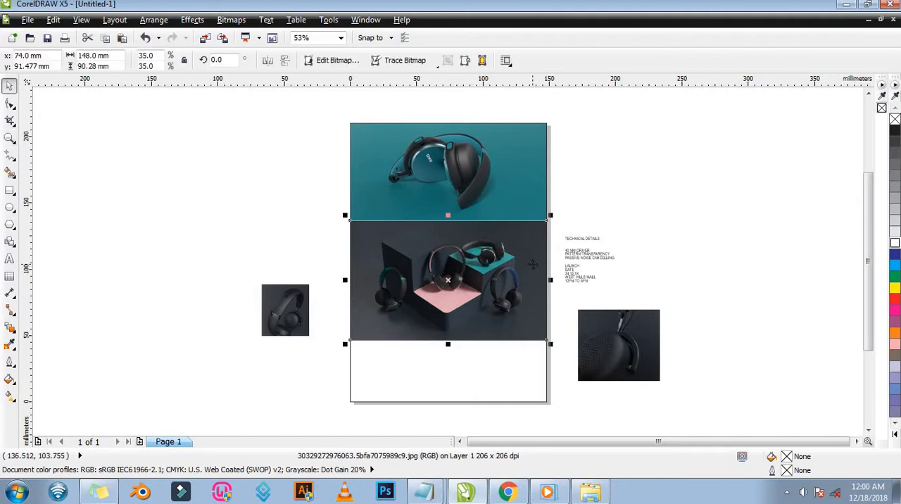
{"action": "key", "text": "Up"}
{"action": "key", "text": "Up"}
{"action": "key", "text": "Up"}
{"action": "key", "text": "Up"}
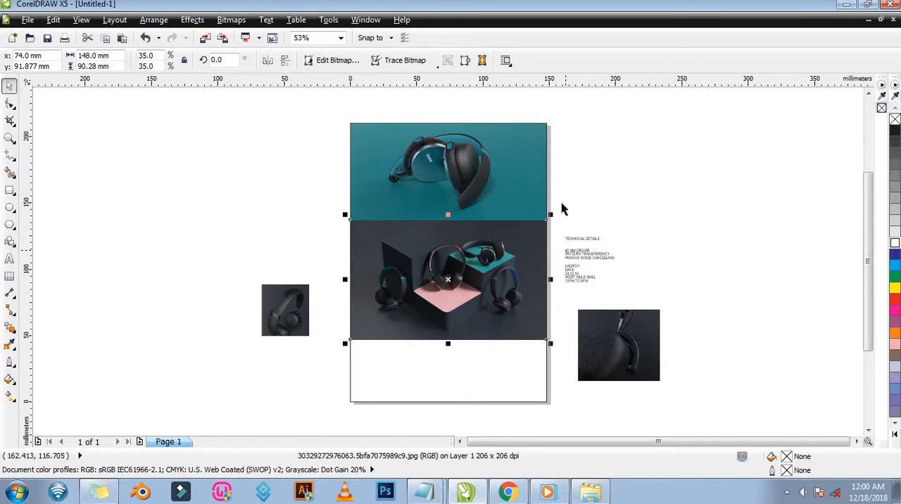
{"action": "key", "text": "z"}
{"action": "left_click_drag", "start_coordinate": [333, 203], "coordinate": [380, 261]}
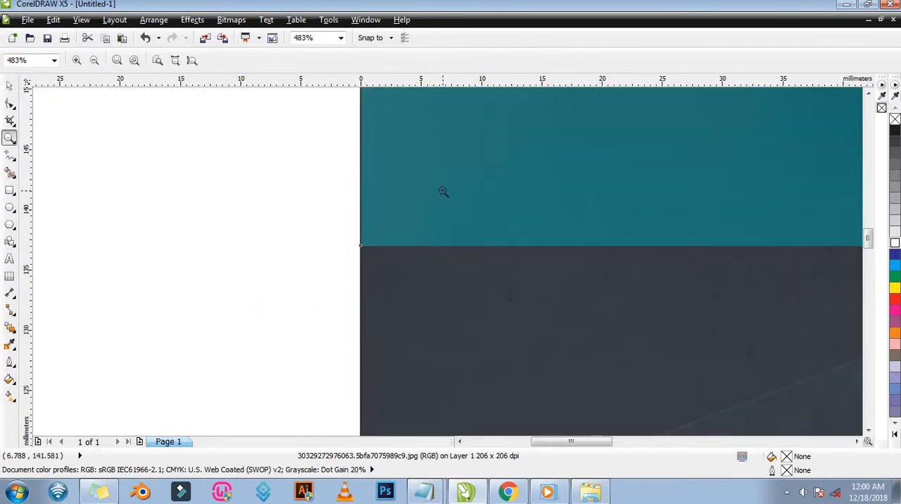
{"action": "key", "text": "F3"}
{"action": "key", "text": "space"}
Bring the teal headphone photo to the front of the page and clear the selection.
{"action": "left_click", "coordinate": [503, 199]}
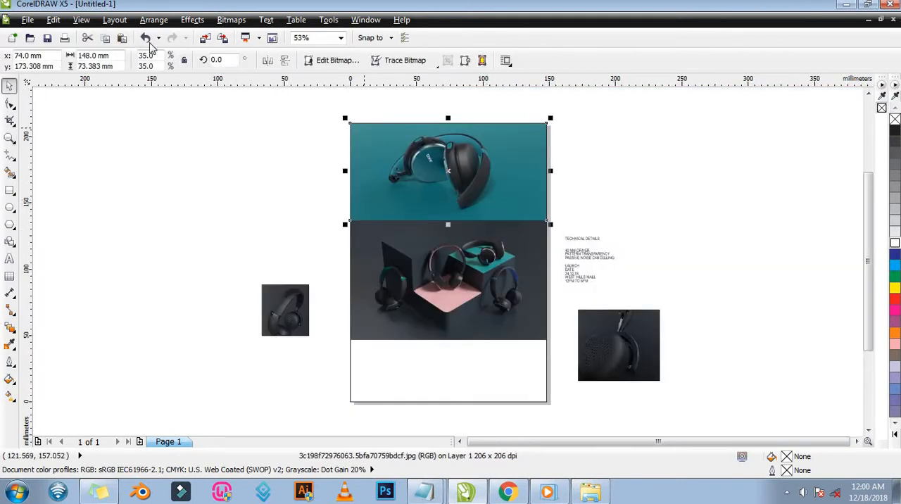
{"action": "left_click", "coordinate": [153, 20]}
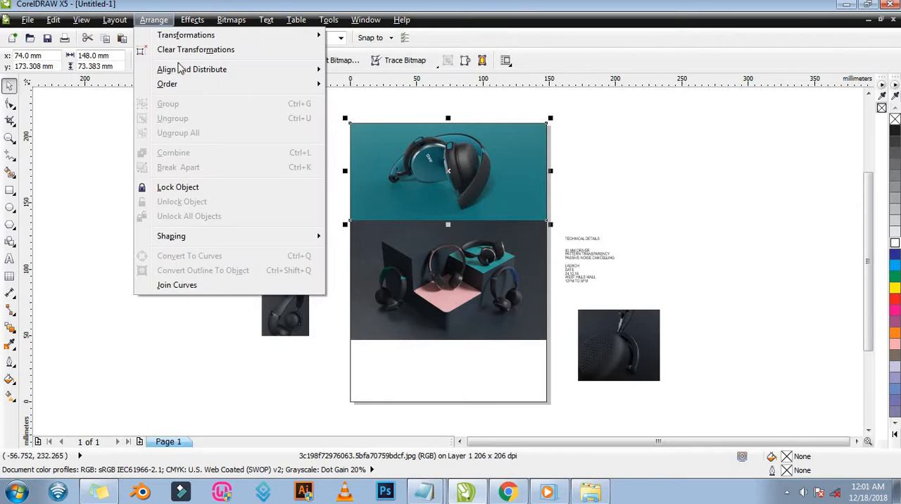
{"action": "mouse_move", "coordinate": [182, 86]}
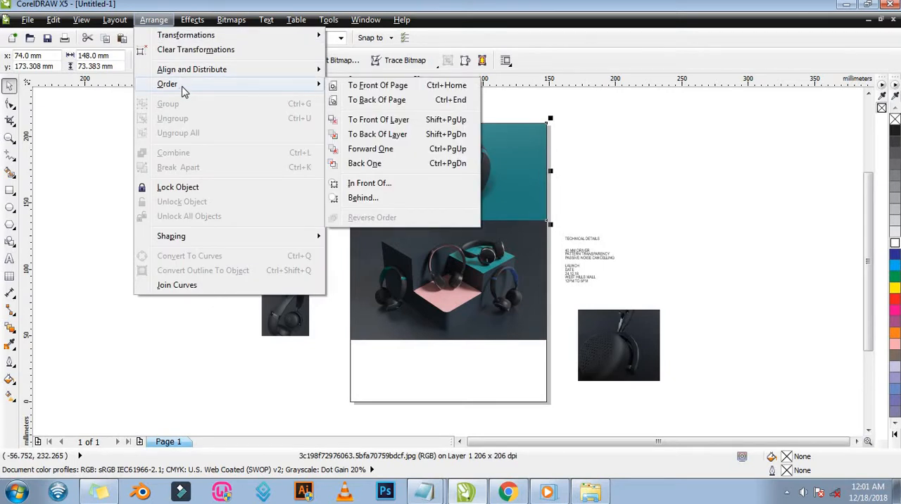
{"action": "left_click", "coordinate": [377, 86]}
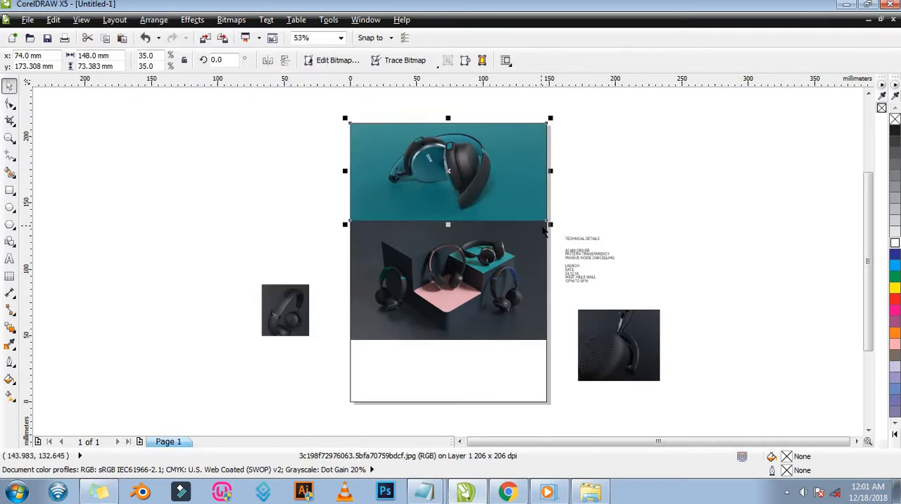
{"action": "left_click", "coordinate": [599, 212]}
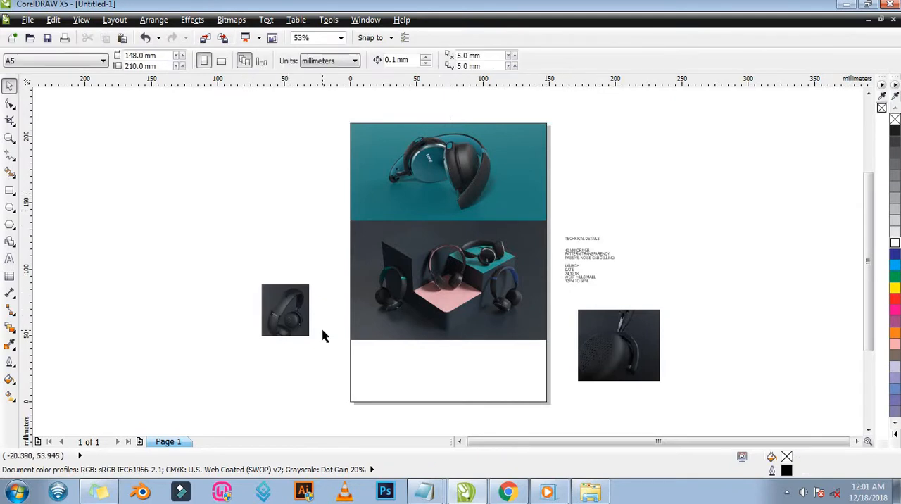
Draw a square of about 46.7 mm in the page's lower-left corner, filling the height beneath the group photo.
{"action": "left_click", "coordinate": [617, 331]}
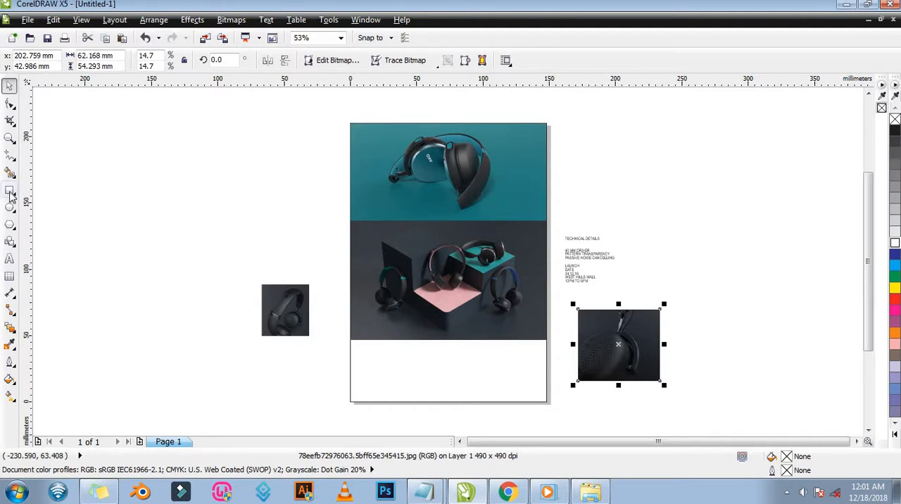
{"action": "left_click", "coordinate": [10, 190]}
{"action": "left_click", "coordinate": [347, 340]}
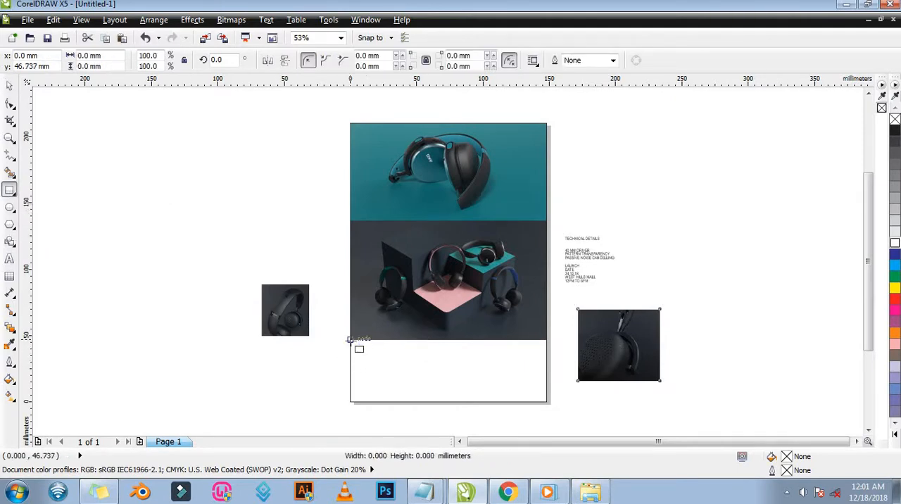
{"action": "left_click_drag", "start_coordinate": [347, 339], "coordinate": [406, 402]}
{"action": "key", "text": "space"}
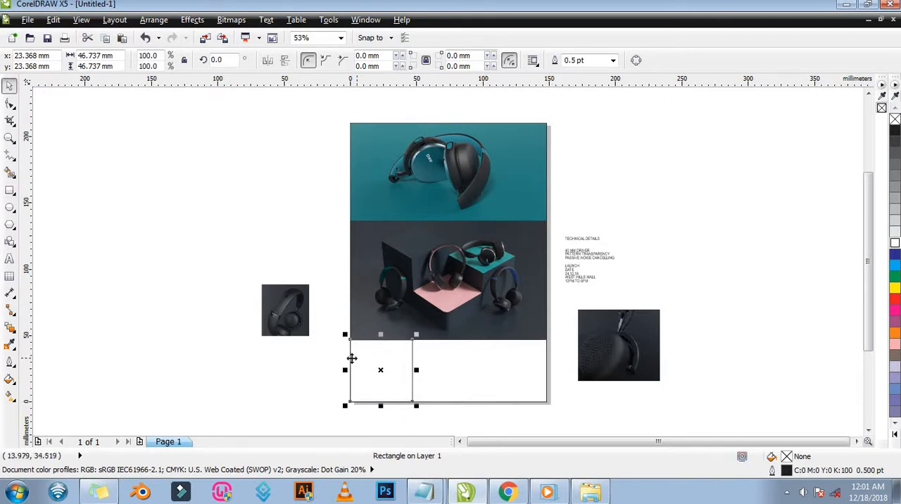
Try to lay out two adjoining copies of the square to its right along the page's lower edge.
{"action": "left_click_drag", "start_coordinate": [350, 361], "coordinate": [414, 363]}
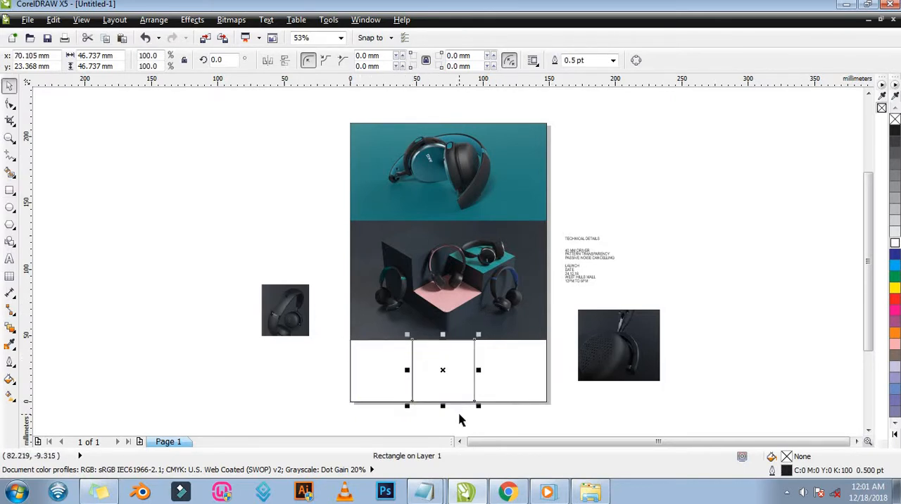
{"action": "key", "text": "ctrl+r"}
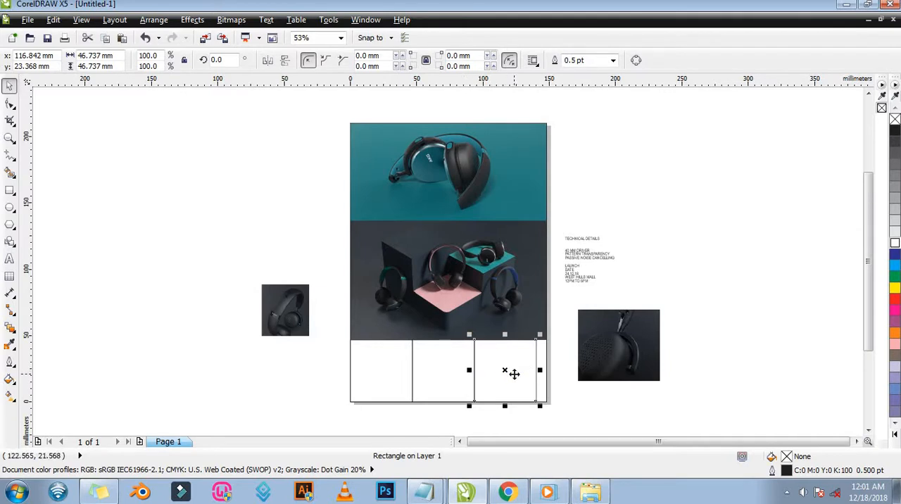
{"action": "key", "text": "ctrl+z"}
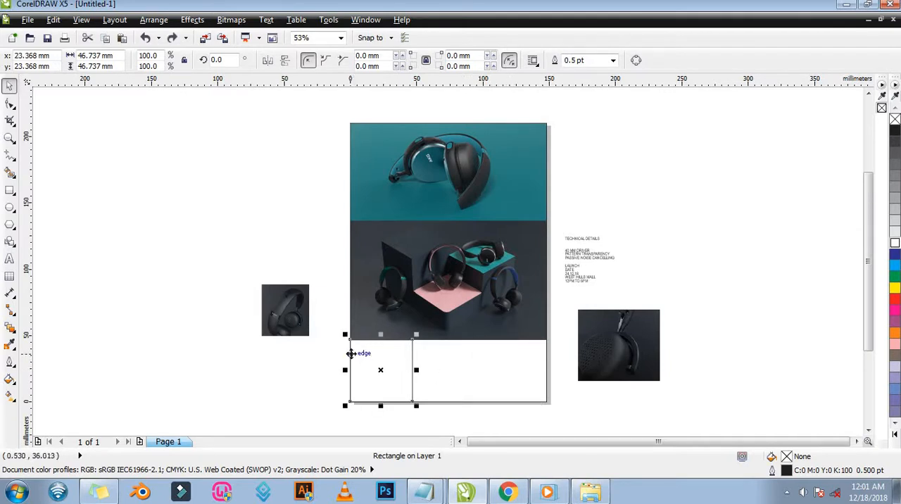
{"action": "left_click_drag", "start_coordinate": [351, 354], "coordinate": [351, 353]}
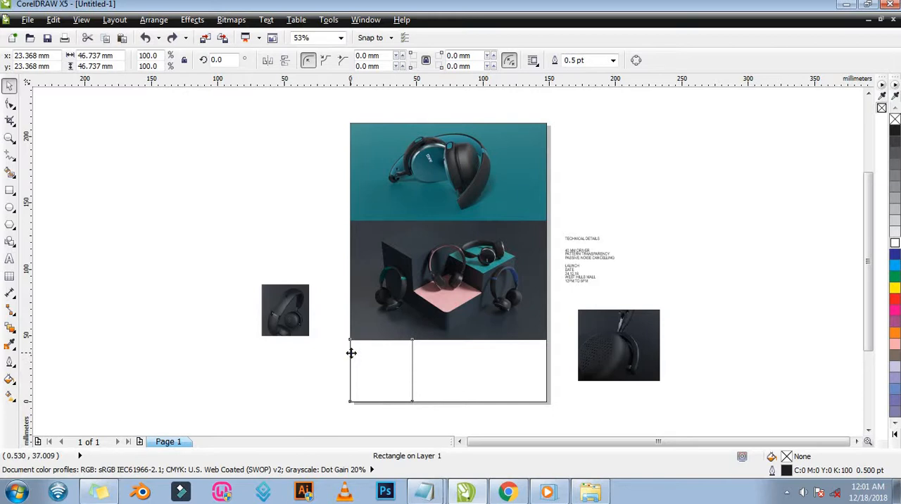
Duplicate the lower-left square twice to its right along the page's lower edge, each copy adjoining the previous one.
{"action": "left_click_drag", "start_coordinate": [352, 354], "coordinate": [412, 352]}
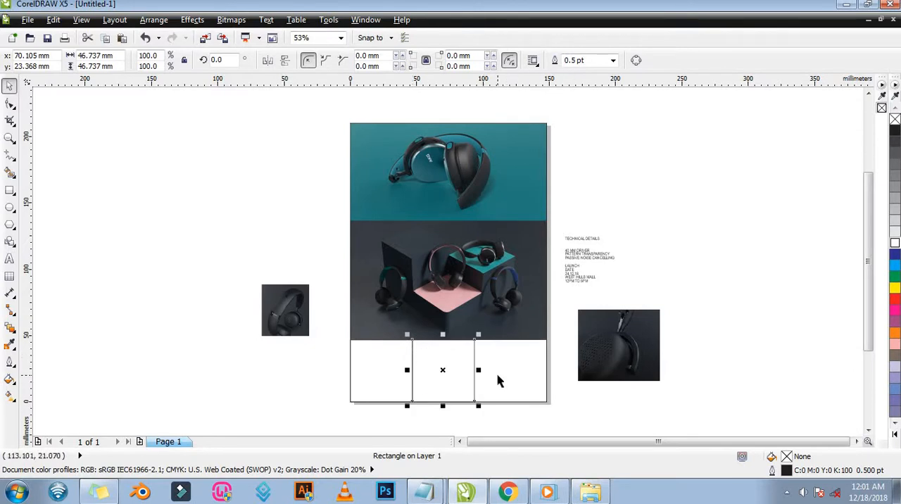
{"action": "key", "text": "ctrl+r"}
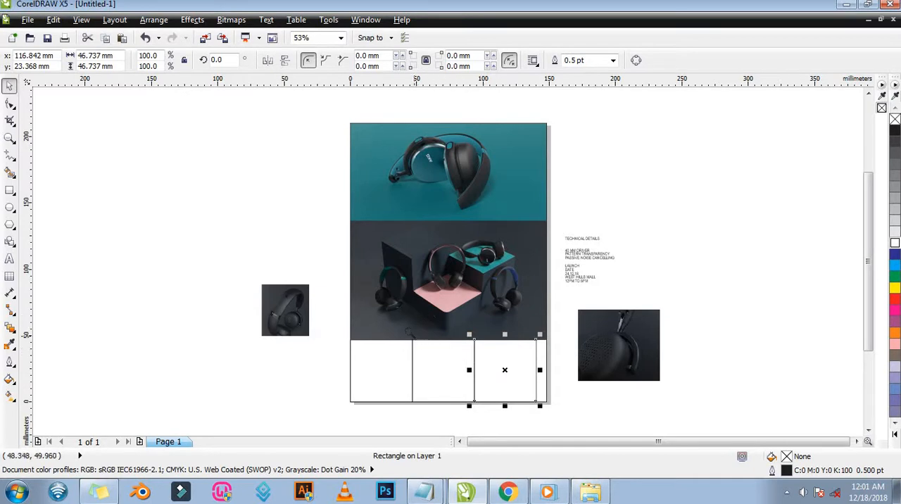
{"action": "key", "text": "z"}
{"action": "left_click_drag", "start_coordinate": [330, 305], "coordinate": [589, 420]}
{"action": "key", "text": "space"}
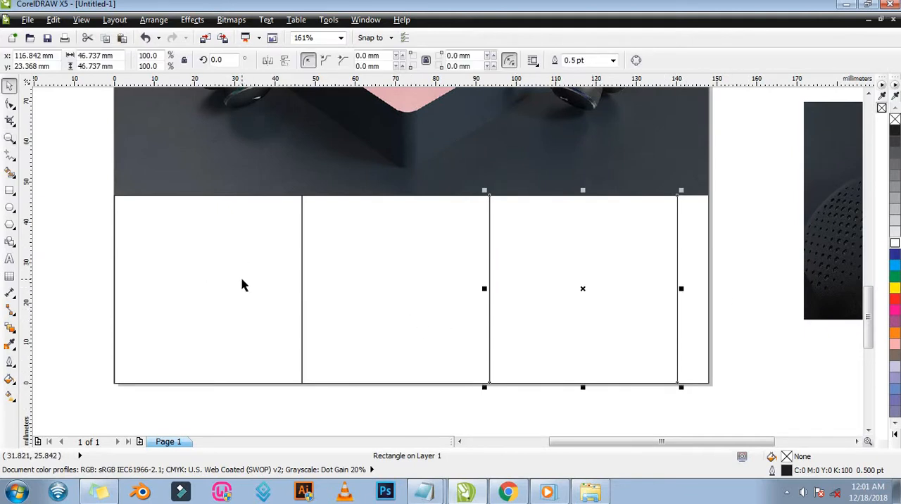
{"action": "left_click", "coordinate": [277, 294], "text": "shift"}
{"action": "left_click", "coordinate": [380, 311], "text": "shift"}
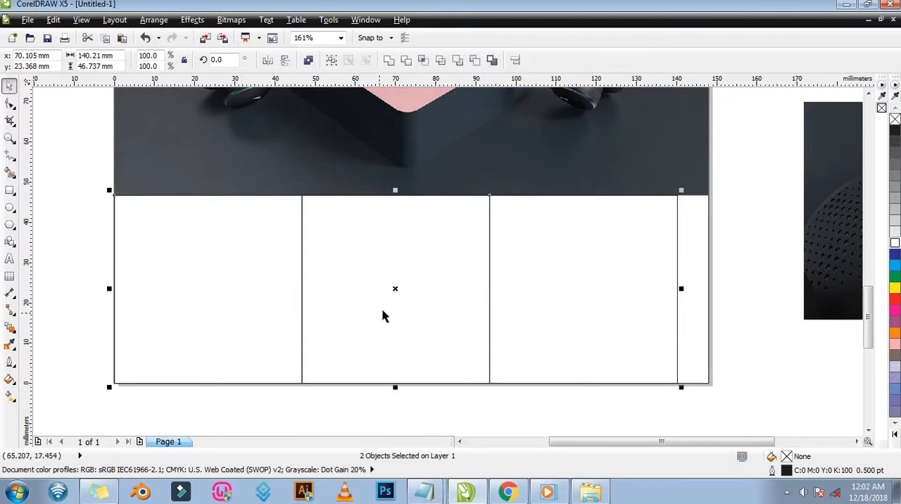
{"action": "left_click", "coordinate": [603, 325], "text": "shift"}
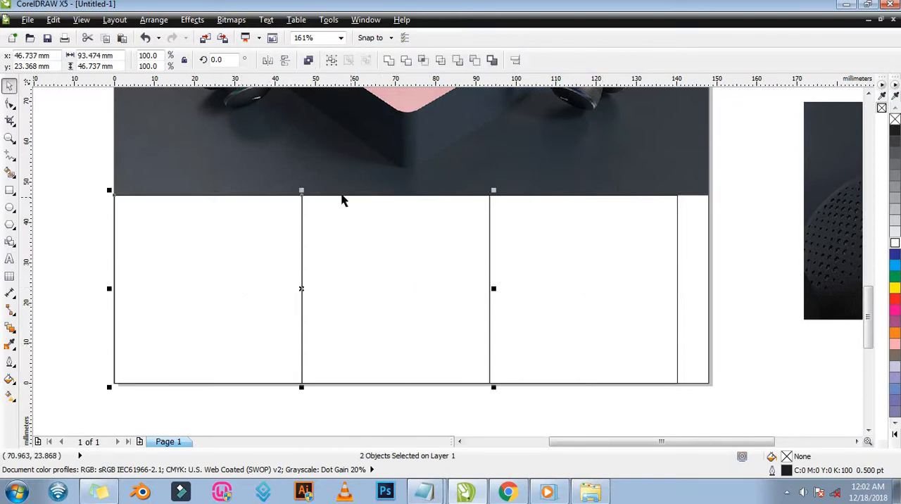
{"action": "left_click", "coordinate": [62, 268]}
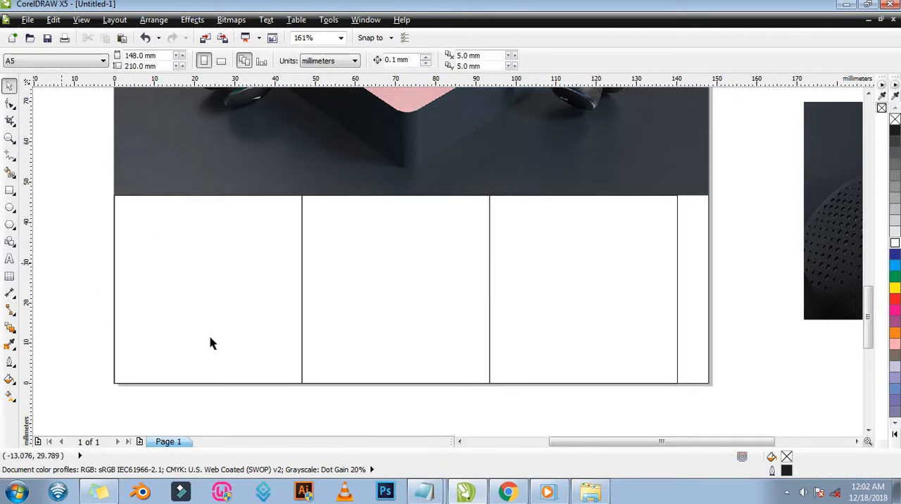
Select all three squares and stretch the row together to the page's right edge, spanning 148 mm.
{"action": "left_click", "coordinate": [183, 282]}
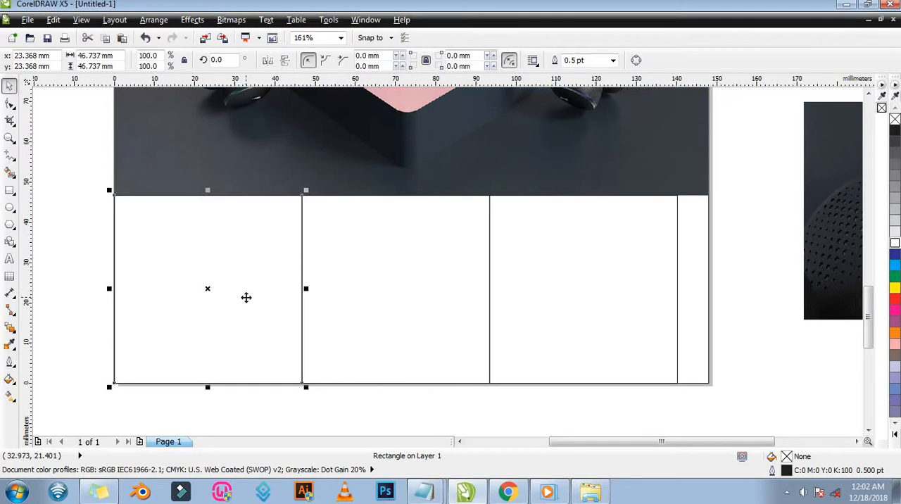
{"action": "left_click", "coordinate": [443, 288], "text": "shift"}
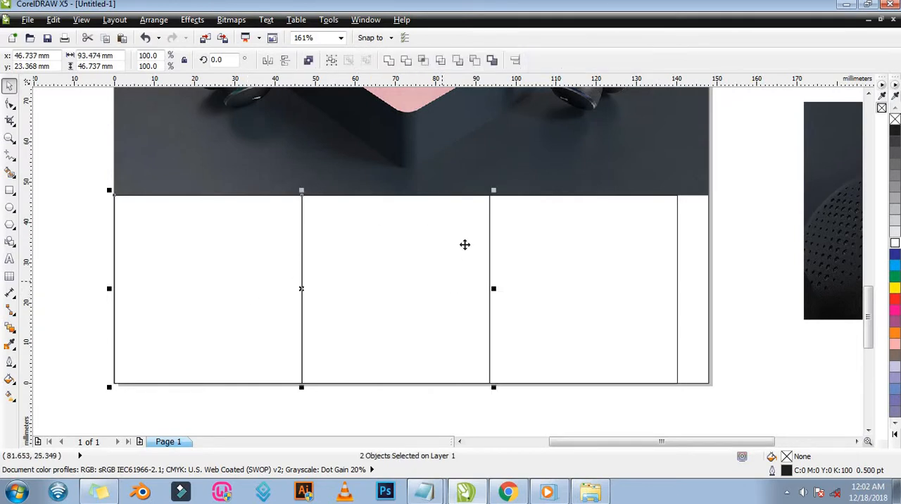
{"action": "left_click", "coordinate": [604, 284], "text": "shift"}
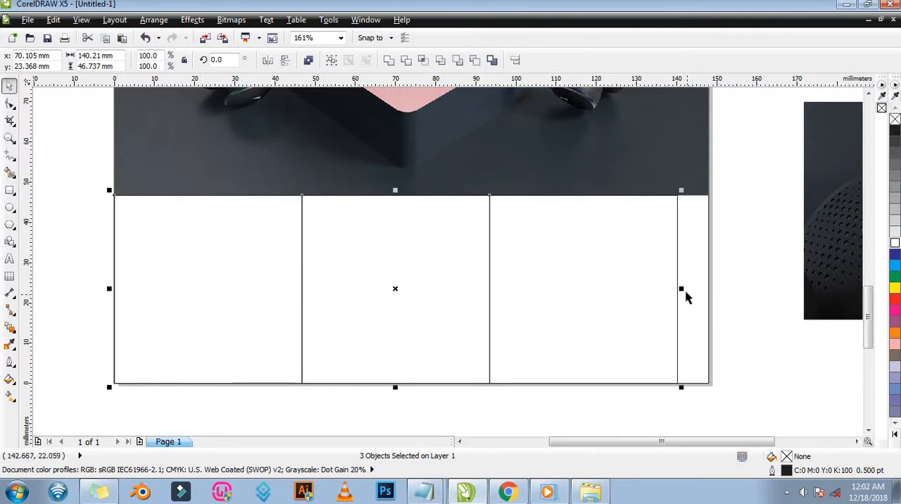
{"action": "left_click_drag", "start_coordinate": [678, 288], "coordinate": [706, 308]}
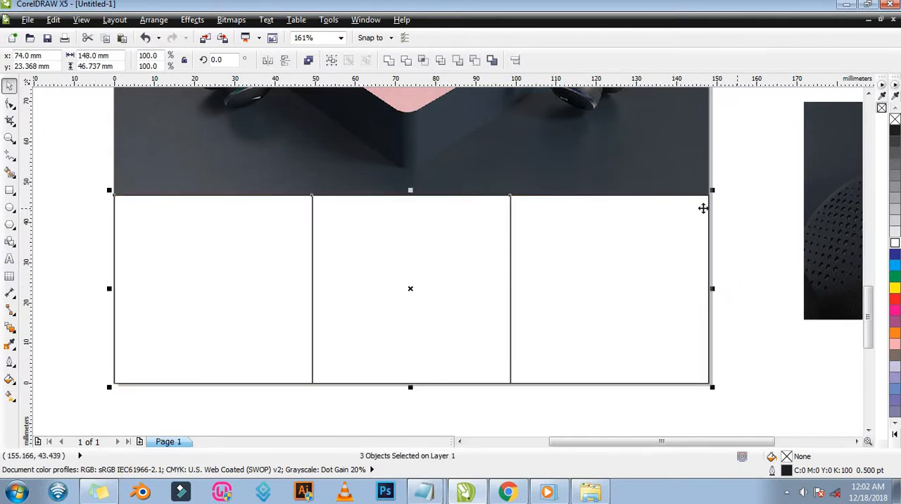
Move the small full-headphone photo beside the page slightly upward.
{"action": "key", "text": "z"}
{"action": "right_click", "coordinate": [517, 208]}
{"action": "key", "text": "space"}
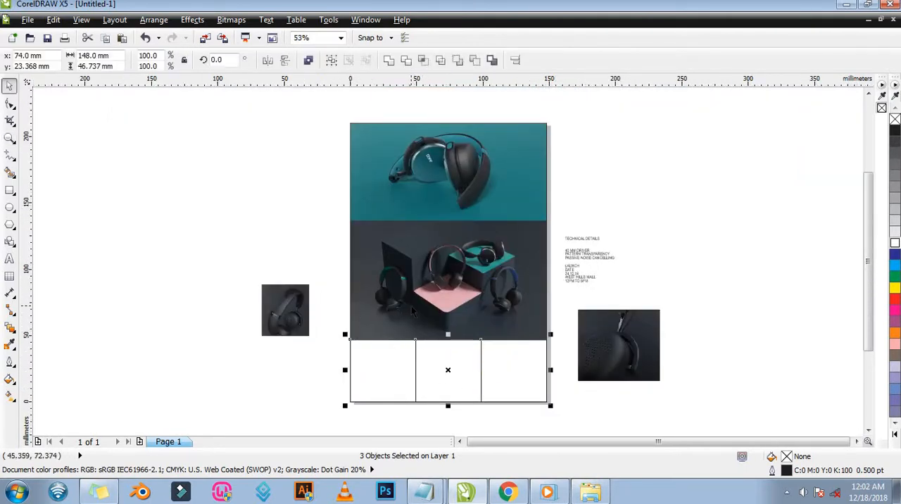
{"action": "left_click", "coordinate": [292, 303]}
{"action": "left_click_drag", "start_coordinate": [302, 305], "coordinate": [307, 279]}
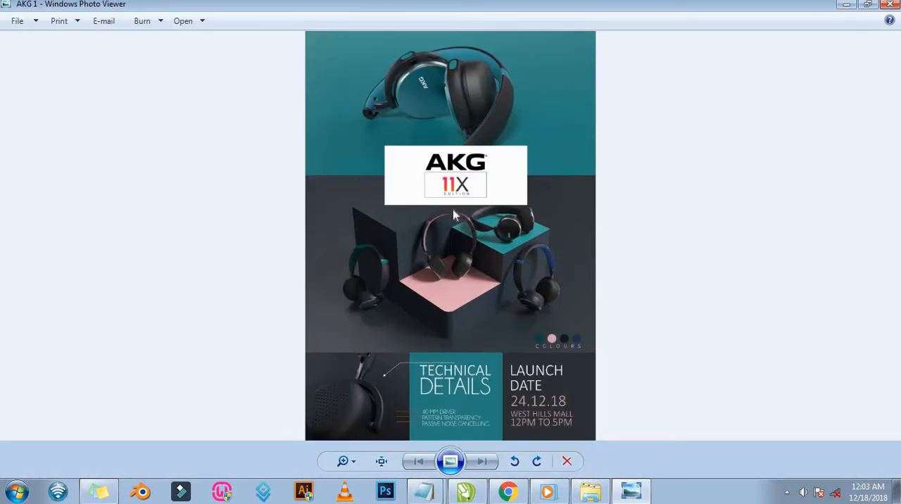
Examine the AKG 1 reference flyer in Windows Photo Viewer, including its logo block and lower boxes, and return to CorelDRAW.
{"action": "scroll", "coordinate": [453, 209], "scroll_direction": "up", "scroll_amount": 3}
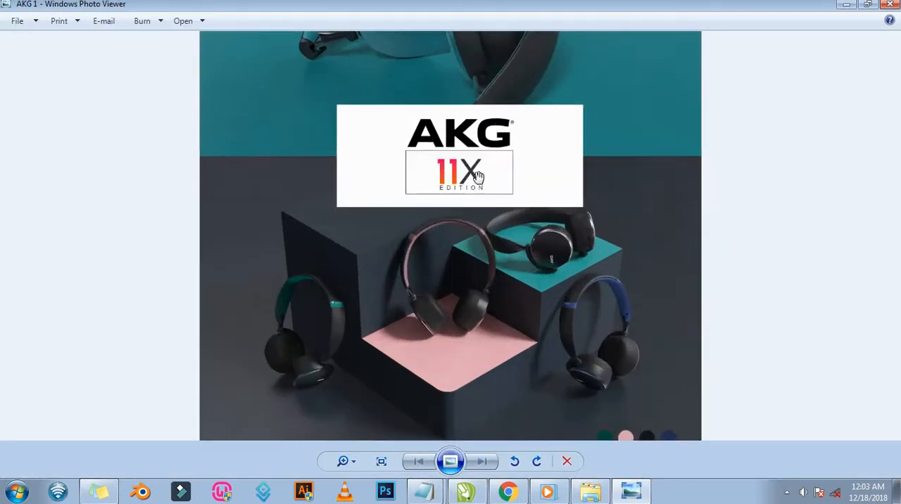
{"action": "left_click_drag", "start_coordinate": [504, 349], "coordinate": [505, 374]}
{"action": "scroll", "coordinate": [505, 374], "scroll_direction": "down", "scroll_amount": 3}
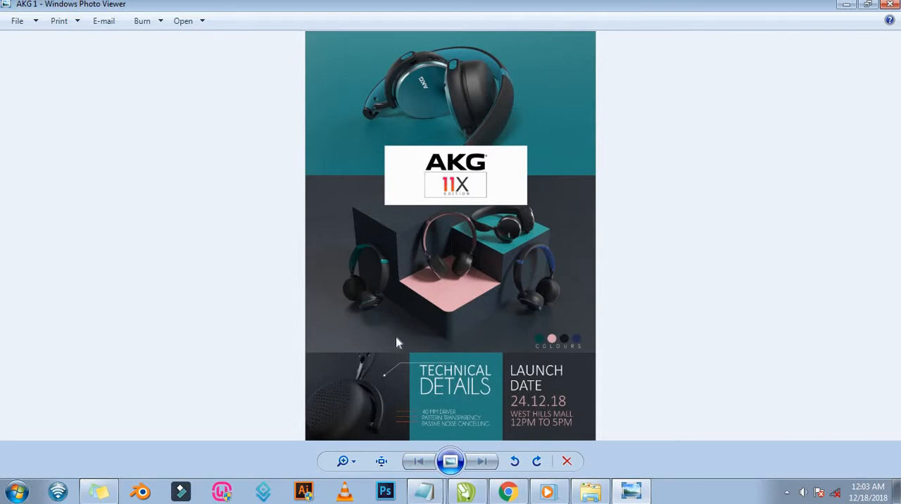
{"action": "left_click", "coordinate": [847, 5]}
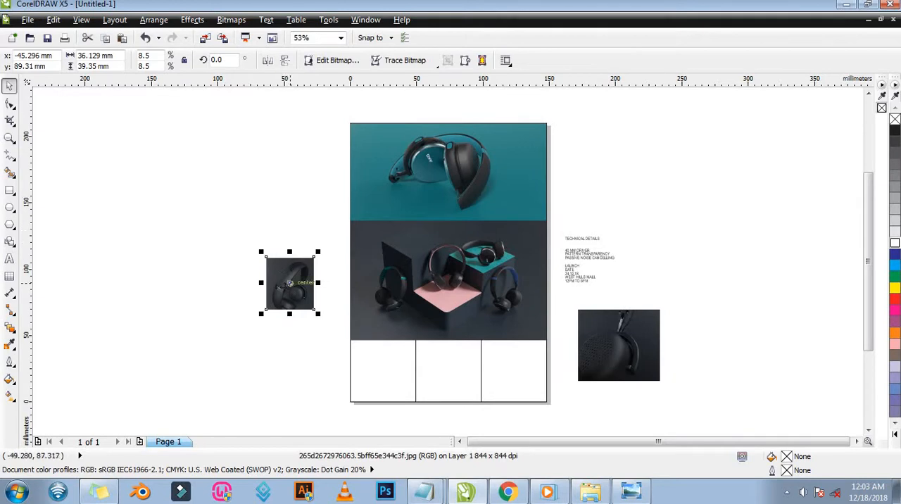
Delete the small full-headphone photo and move the ear-cup close-up photo next to the page's lower-left box.
{"action": "key", "text": "Delete"}
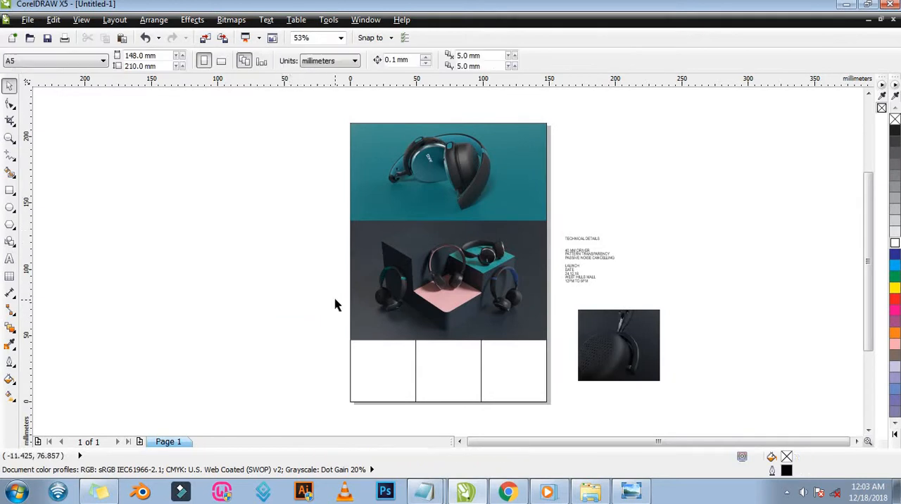
{"action": "left_click_drag", "start_coordinate": [639, 335], "coordinate": [358, 369]}
{"action": "key", "text": "z"}
{"action": "left_click_drag", "start_coordinate": [482, 433], "coordinate": [483, 424]}
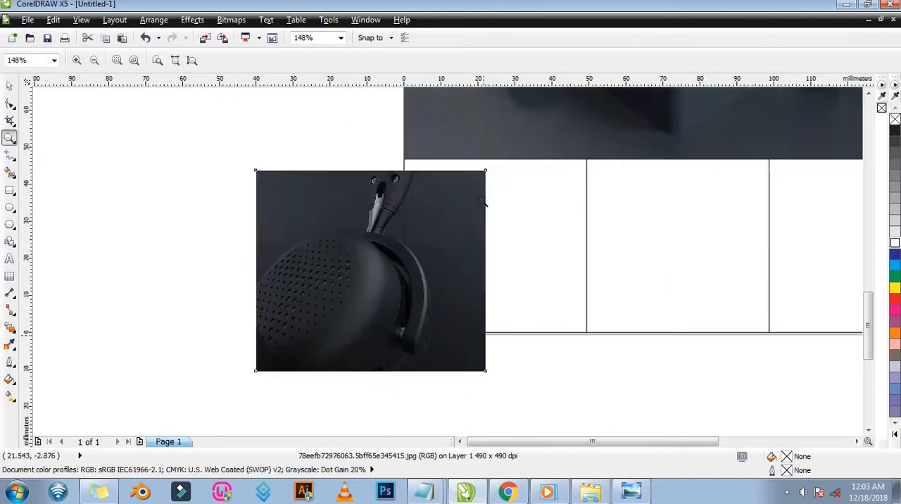
{"action": "key", "text": "space"}
{"action": "left_click_drag", "start_coordinate": [372, 255], "coordinate": [302, 245]}
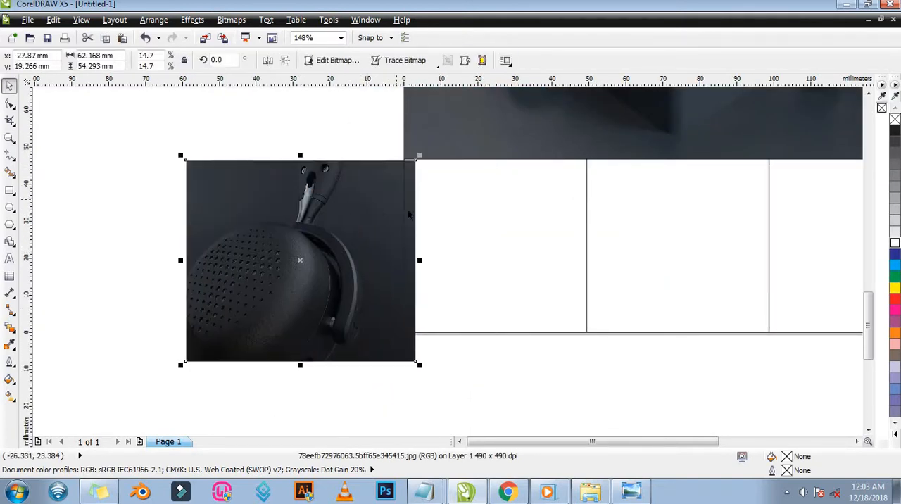
{"action": "left_click_drag", "start_coordinate": [302, 225], "coordinate": [273, 217]}
Try to PowerClip the ear-cup photo by dropping it inside the lower-left box, and undo it.
{"action": "left_click", "coordinate": [555, 232]}
{"action": "left_click", "coordinate": [464, 209]}
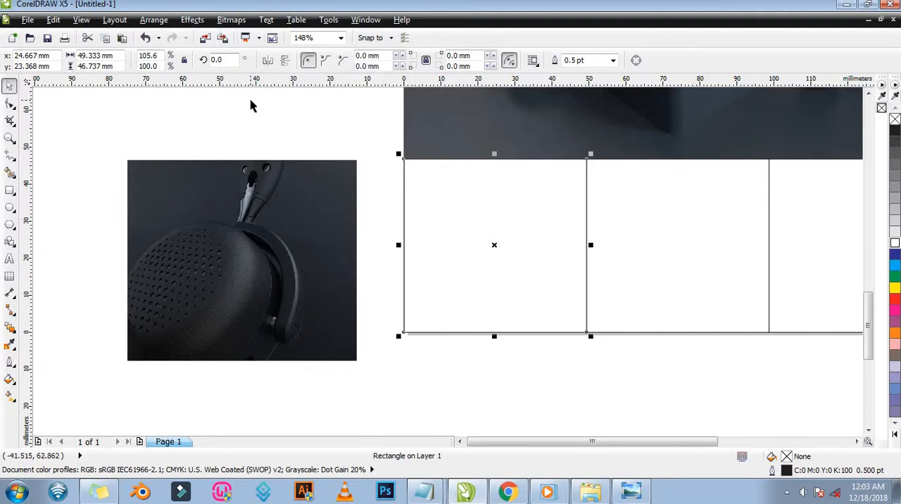
{"action": "left_click", "coordinate": [281, 222]}
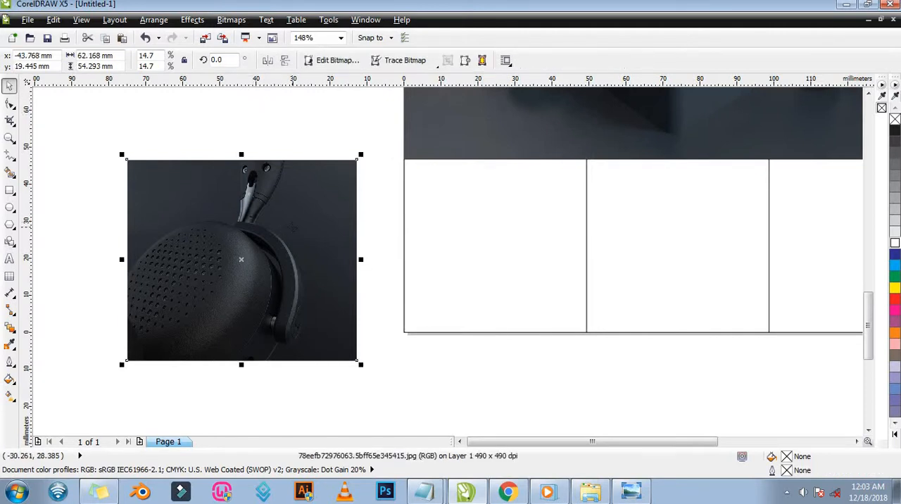
{"action": "left_click_drag", "start_coordinate": [296, 233], "coordinate": [484, 222]}
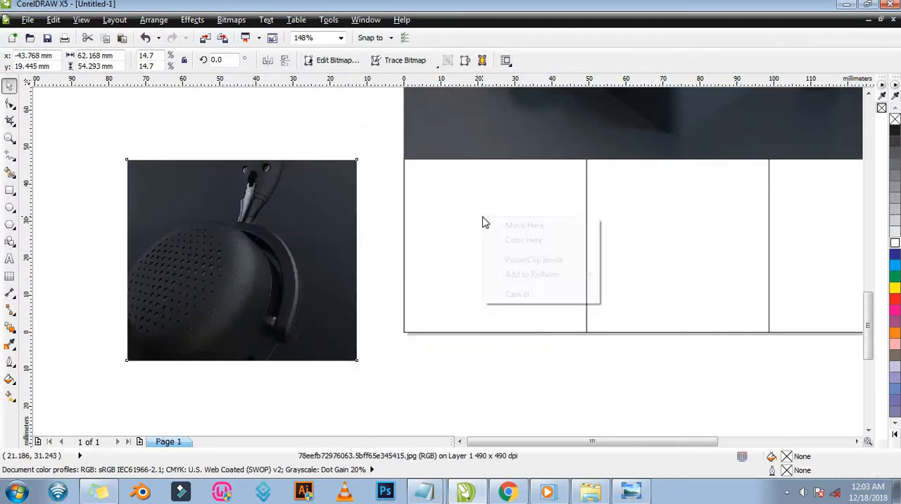
{"action": "left_click", "coordinate": [555, 261]}
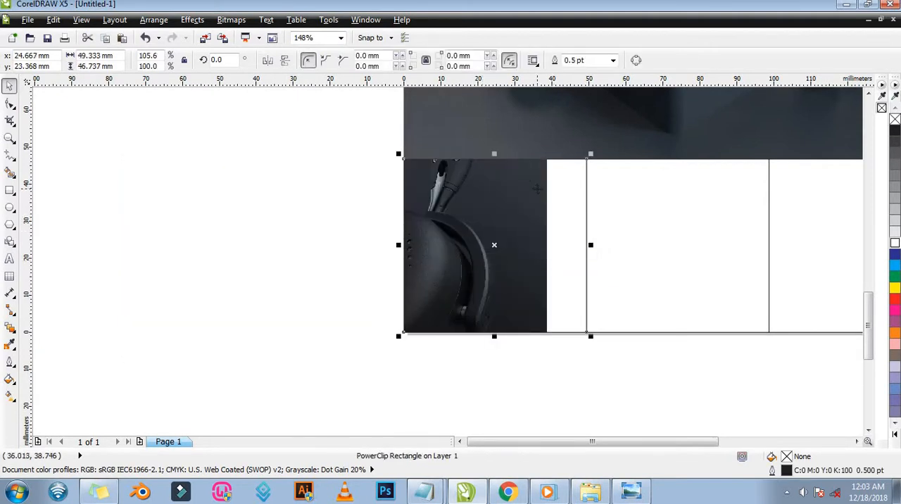
{"action": "key", "text": "ctrl+z"}
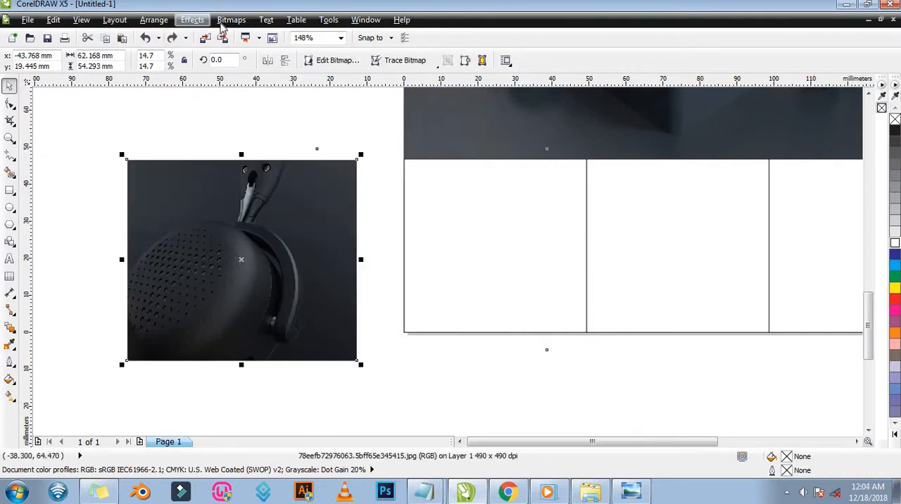
Place the ear-cup photo inside the lower-left box as a PowerClip.
{"action": "left_click", "coordinate": [193, 20]}
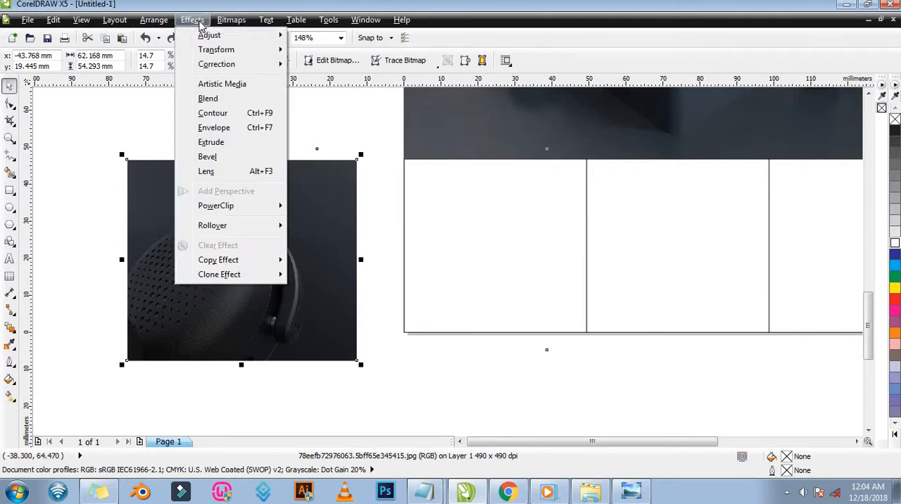
{"action": "mouse_move", "coordinate": [236, 211]}
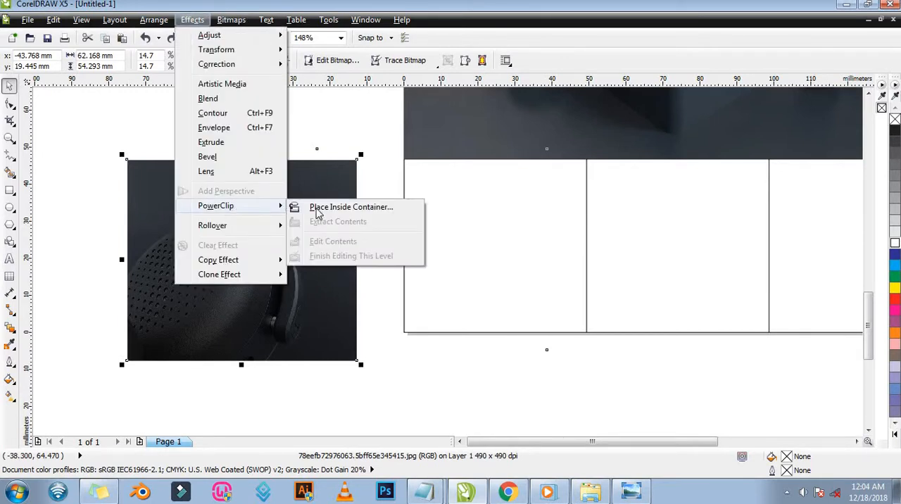
{"action": "left_click", "coordinate": [363, 213]}
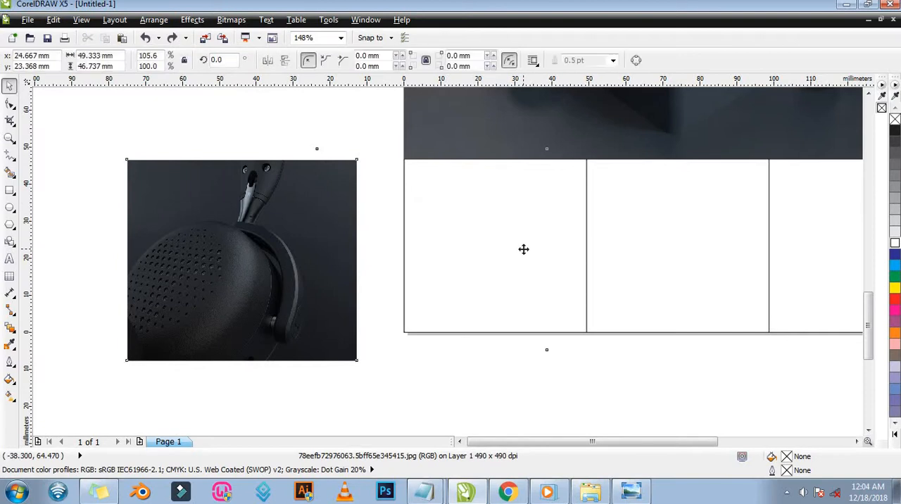
{"action": "left_click", "coordinate": [524, 249]}
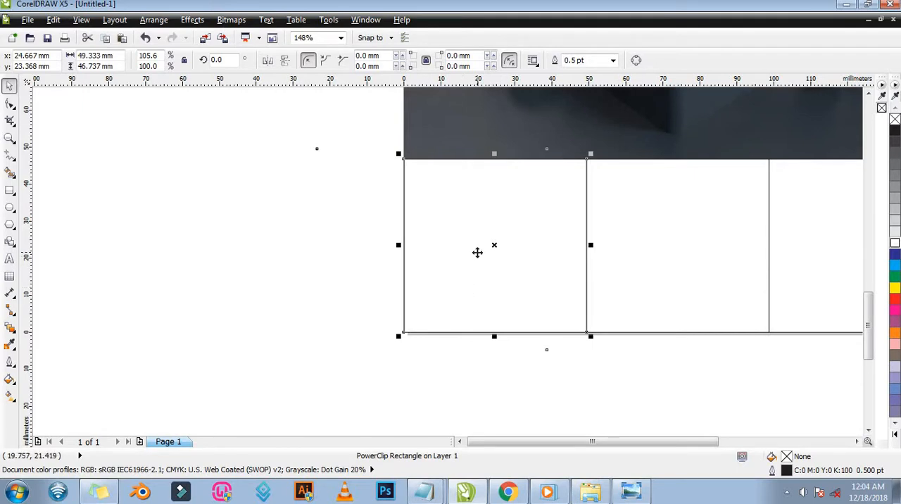
Edit the lower-left box's PowerClip contents and move the ear-cup photo over the box outline.
{"action": "left_click", "coordinate": [477, 252], "text": "ctrl"}
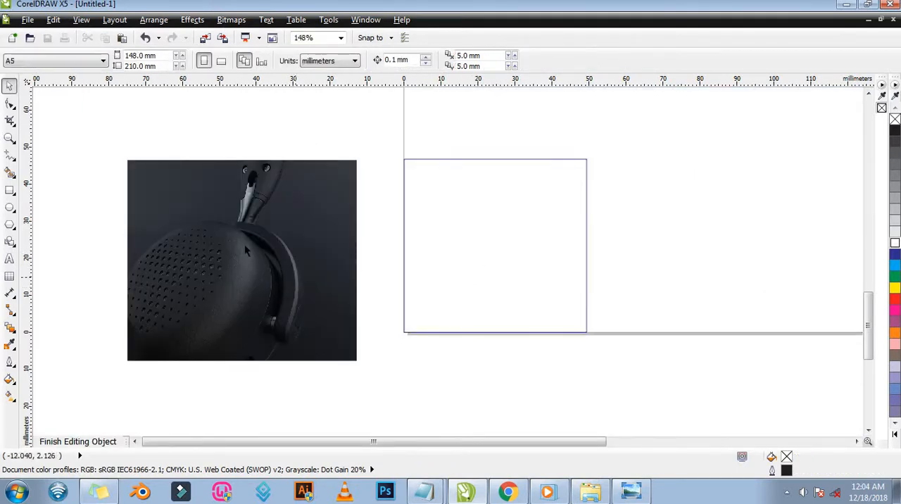
{"action": "left_click", "coordinate": [243, 255]}
{"action": "left_click_drag", "start_coordinate": [241, 258], "coordinate": [463, 195]}
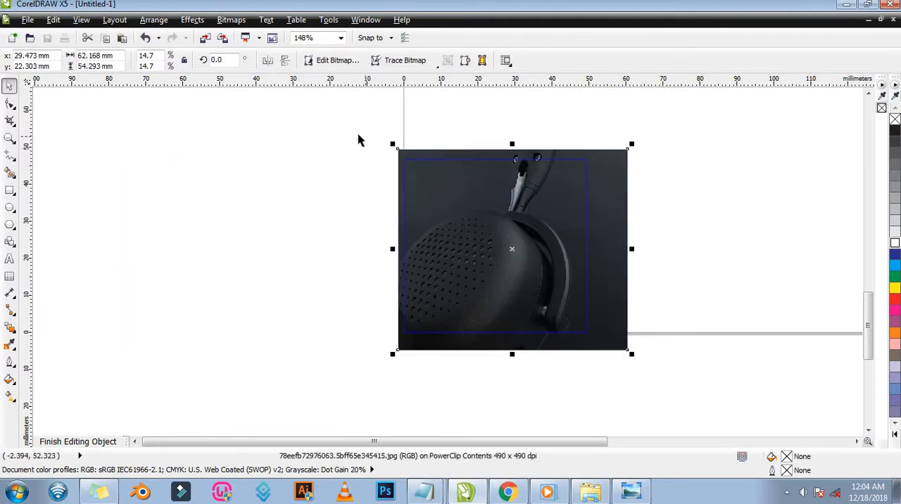
Align the photo's top-left corner with the box outline and scale the photo down to about 53.9 × 47 mm.
{"action": "key", "text": "z"}
{"action": "left_click_drag", "start_coordinate": [370, 125], "coordinate": [676, 368]}
{"action": "key", "text": "space"}
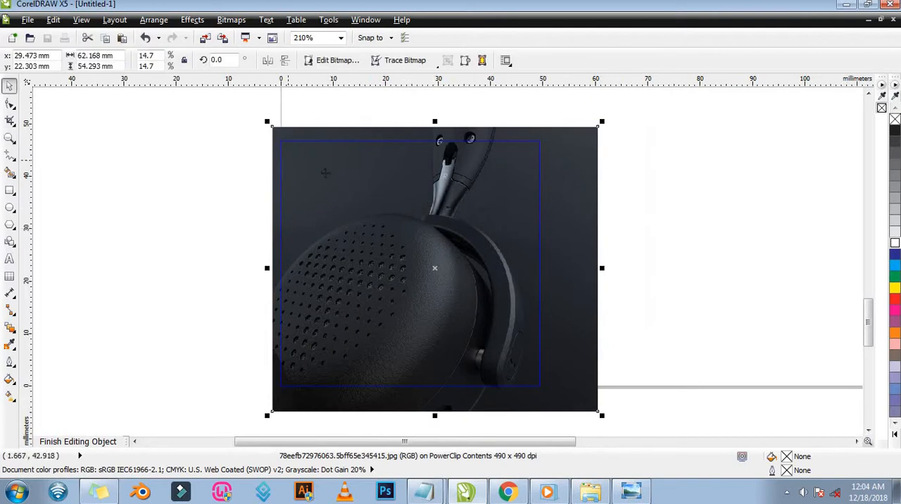
{"action": "mouse_move", "coordinate": [274, 128]}
{"action": "left_mouse_down"}
{"action": "mouse_move", "coordinate": [392, 226]}
{"action": "mouse_move", "coordinate": [279, 142]}
{"action": "left_mouse_up"}
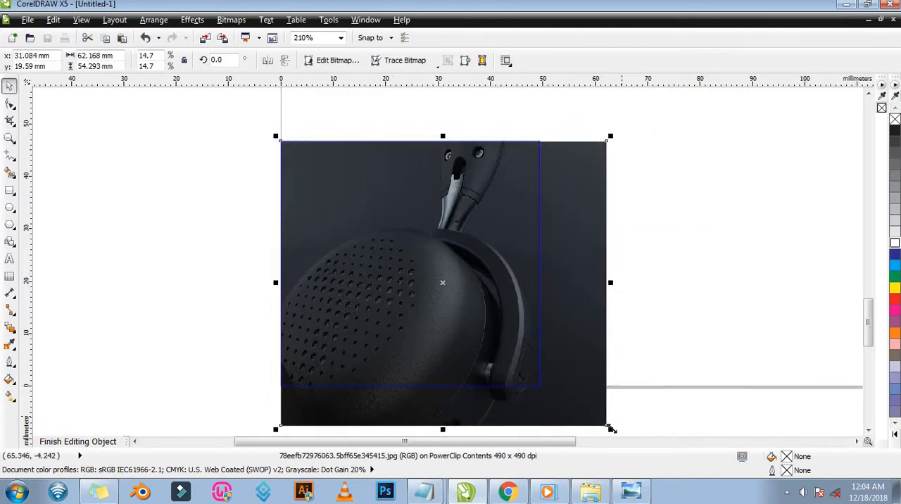
{"action": "left_click_drag", "start_coordinate": [610, 428], "coordinate": [573, 407]}
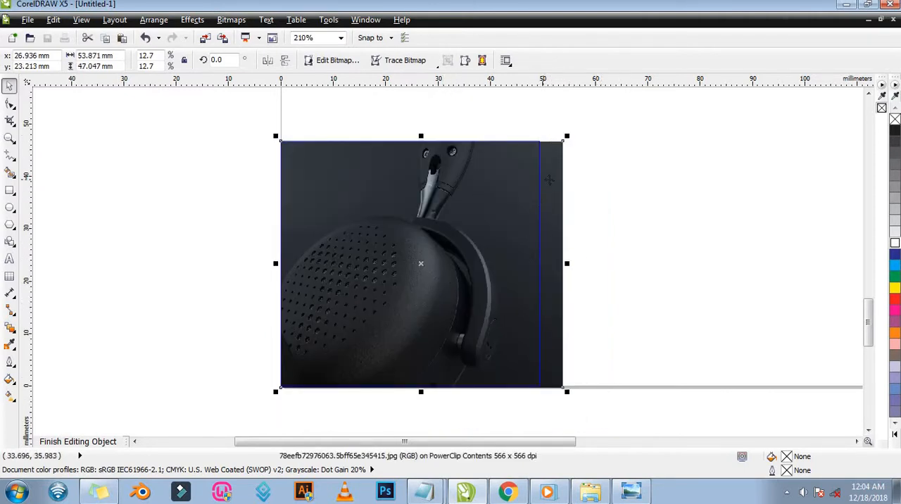
Inspect the ear-cup photo's upper corners against the box outline, shift the photo slightly, and undo the shift.
{"action": "key", "text": "z"}
{"action": "left_click_drag", "start_coordinate": [507, 129], "coordinate": [586, 177]}
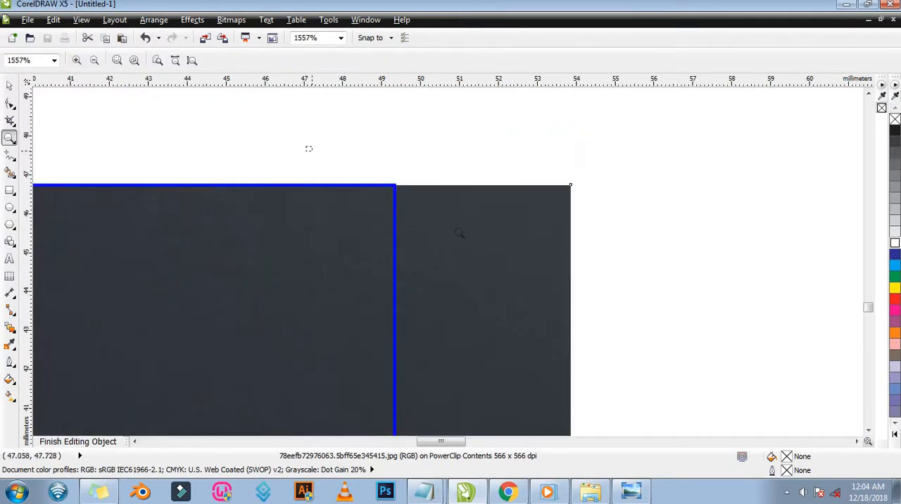
{"action": "left_click_drag", "start_coordinate": [307, 146], "coordinate": [459, 232]}
{"action": "key", "text": "space"}
{"action": "mouse_move", "coordinate": [550, 267]}
{"action": "left_mouse_down"}
{"action": "mouse_move", "coordinate": [549, 283]}
{"action": "mouse_move", "coordinate": [555, 266]}
{"action": "left_mouse_up"}
{"action": "key", "text": "z"}
{"action": "right_click", "coordinate": [552, 236]}
{"action": "right_click", "coordinate": [493, 238]}
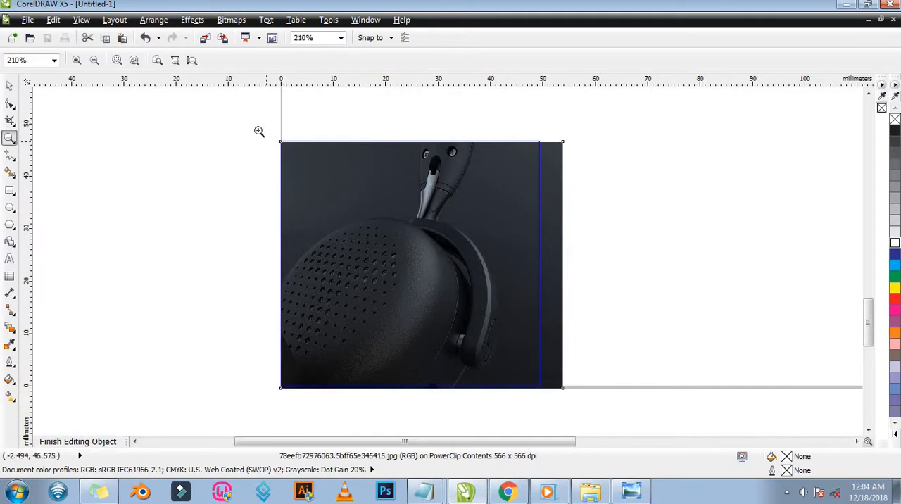
{"action": "left_click_drag", "start_coordinate": [364, 169], "coordinate": [364, 168]}
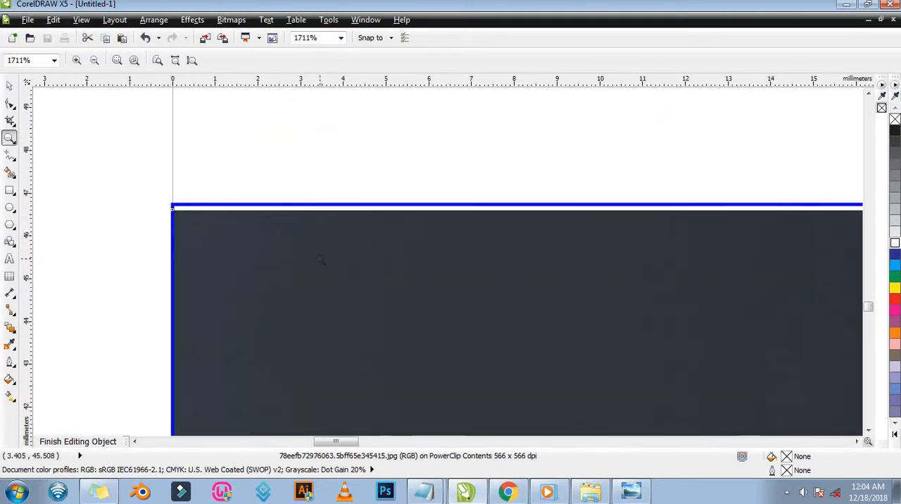
{"action": "key", "text": "ctrl+z"}
{"action": "right_click", "coordinate": [298, 232]}
{"action": "key", "text": "space"}
Snap the photo's top-left corner to the box outline again, check its right-hand corners, and finish editing the PowerClip contents.
{"action": "left_click_drag", "start_coordinate": [333, 186], "coordinate": [398, 245]}
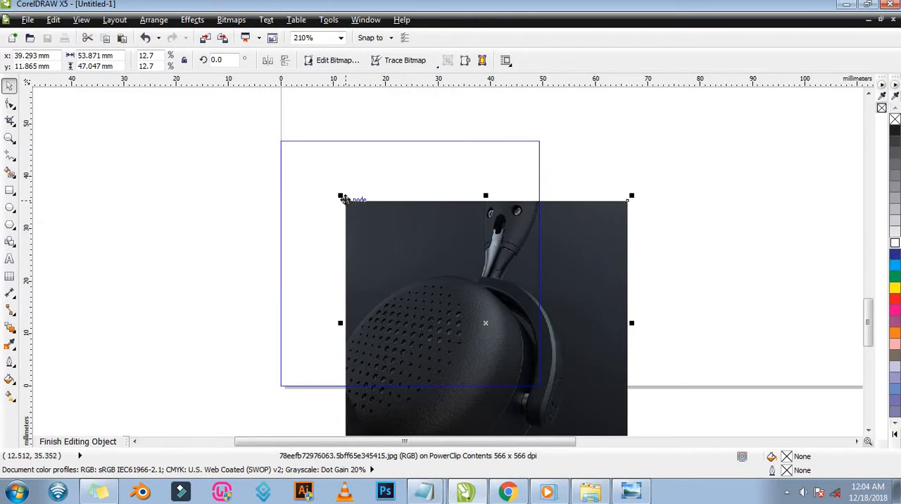
{"action": "left_click_drag", "start_coordinate": [345, 200], "coordinate": [281, 141]}
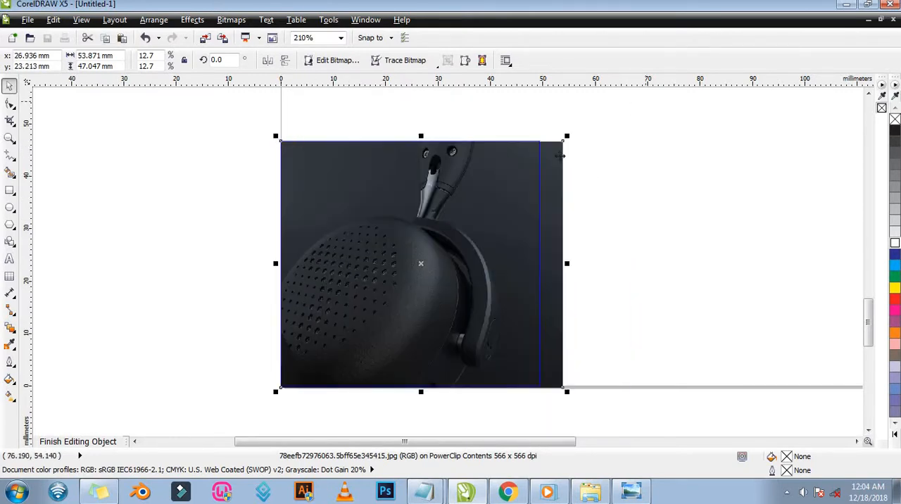
{"action": "key", "text": "z"}
{"action": "left_click_drag", "start_coordinate": [522, 127], "coordinate": [584, 165]}
{"action": "right_click", "coordinate": [338, 202]}
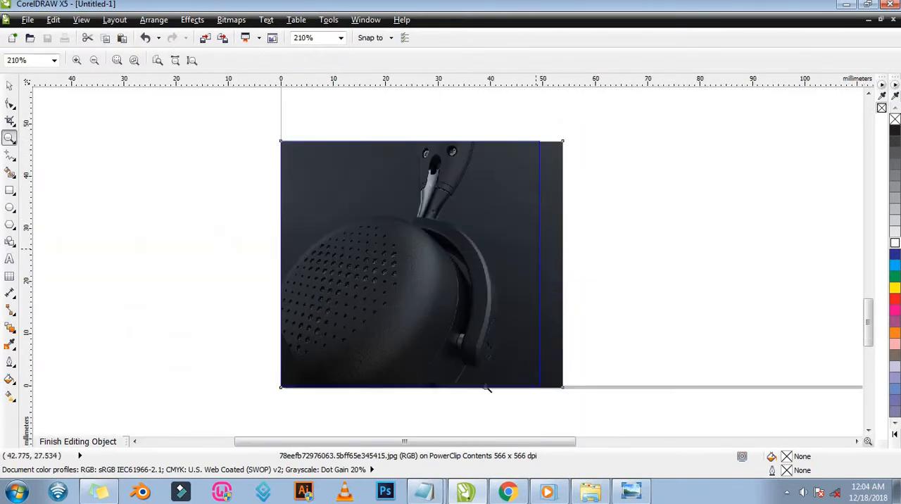
{"action": "left_click_drag", "start_coordinate": [594, 399], "coordinate": [511, 357]}
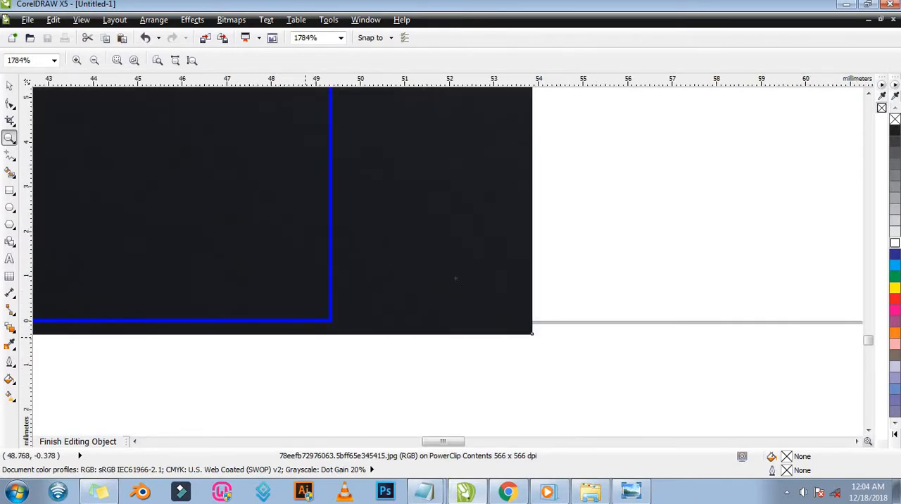
{"action": "right_click", "coordinate": [461, 265]}
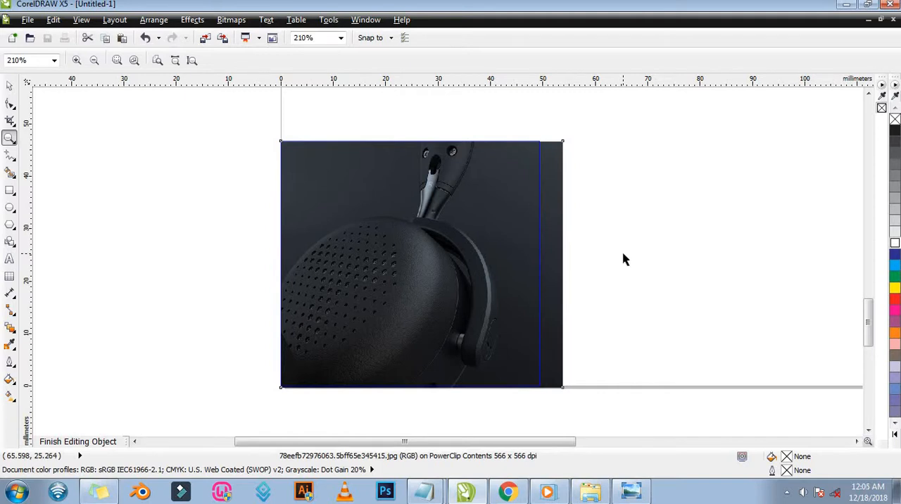
{"action": "key", "text": "space"}
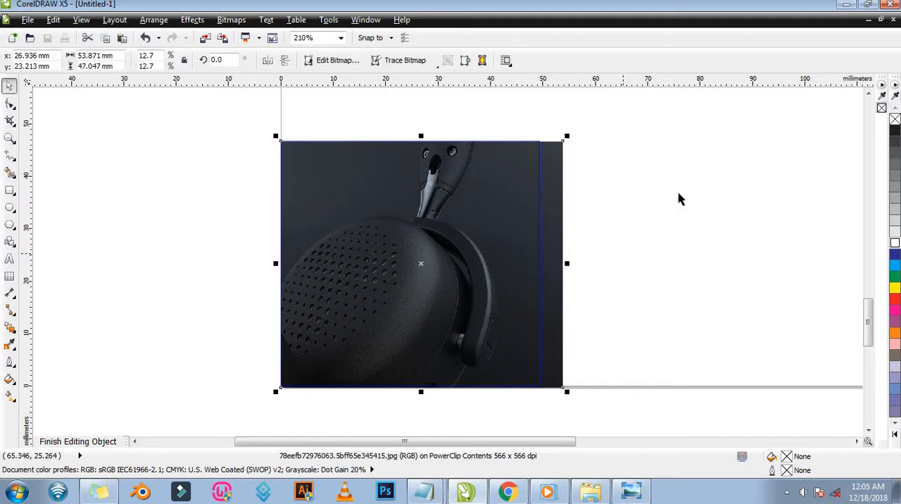
{"action": "left_click", "coordinate": [191, 199], "text": "ctrl"}
Sample the teal (#247C7E) from the top photo's background with the Color Eyedropper and fill the middle lower box with it.
{"action": "key", "text": "z"}
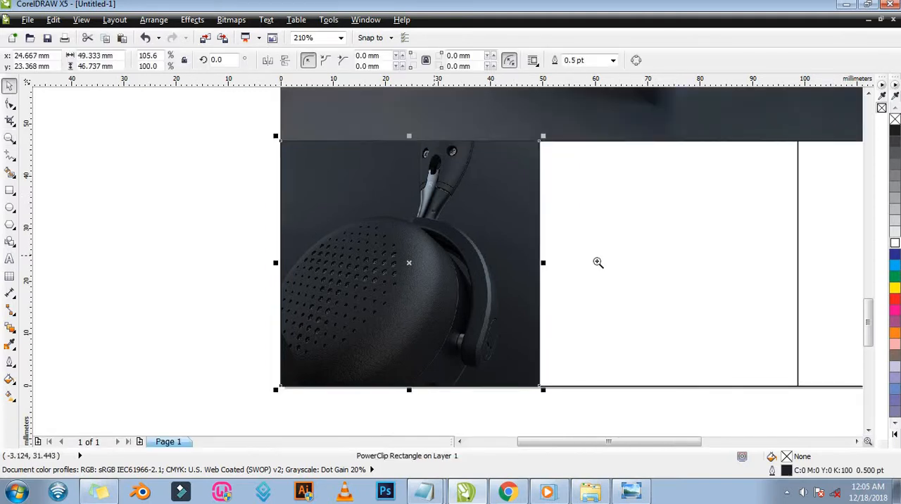
{"action": "scroll", "coordinate": [344, 285], "scroll_direction": "down", "scroll_amount": 1}
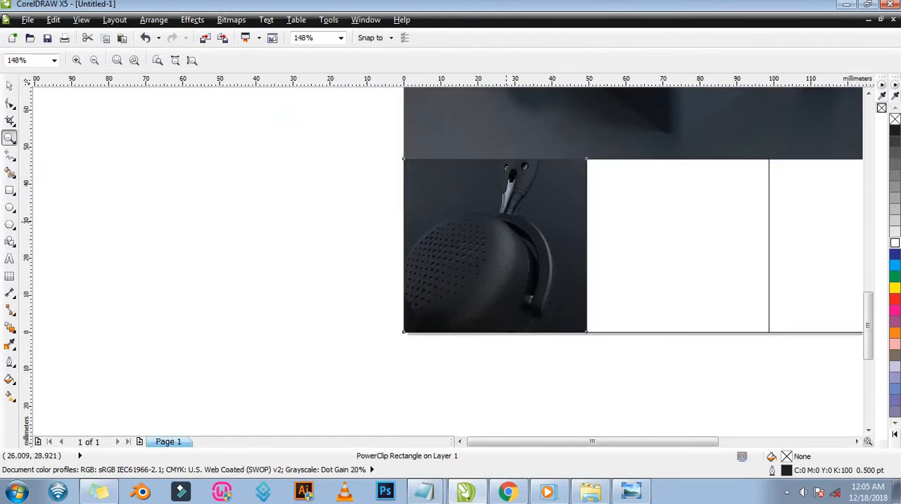
{"action": "scroll", "coordinate": [510, 325], "scroll_direction": "down", "scroll_amount": 3}
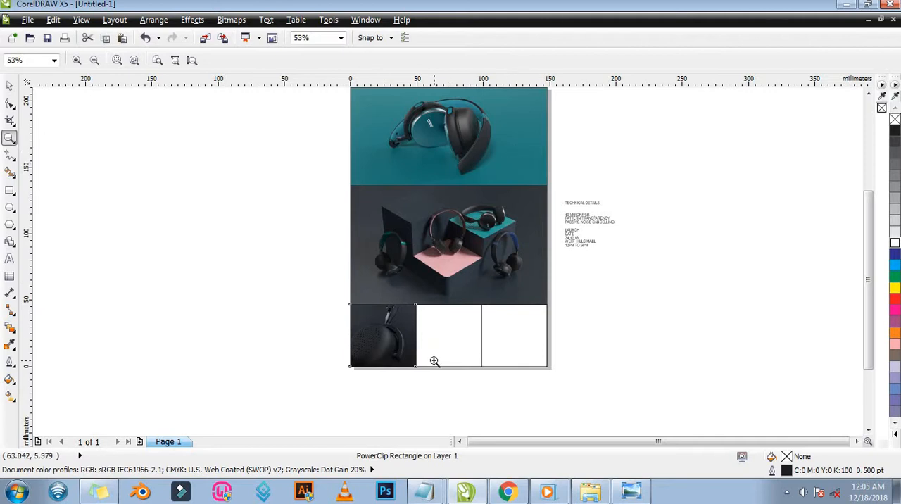
{"action": "left_click", "coordinate": [9, 344]}
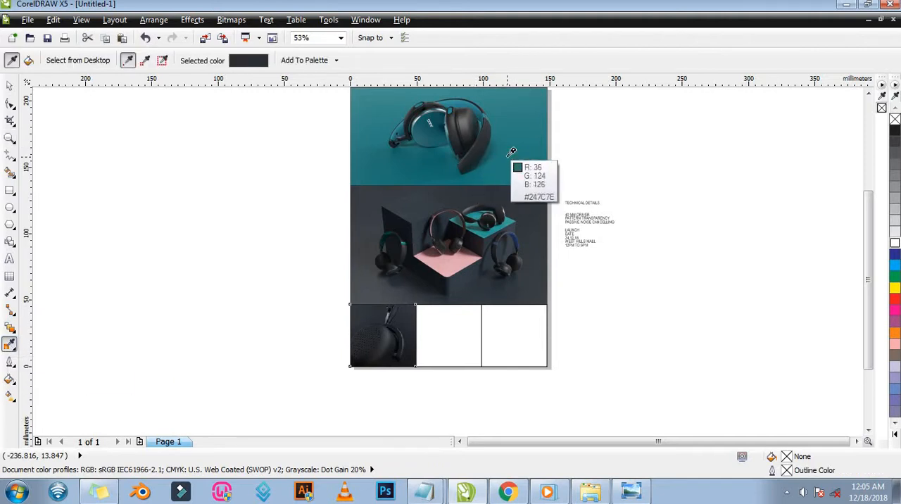
{"action": "left_click", "coordinate": [508, 153]}
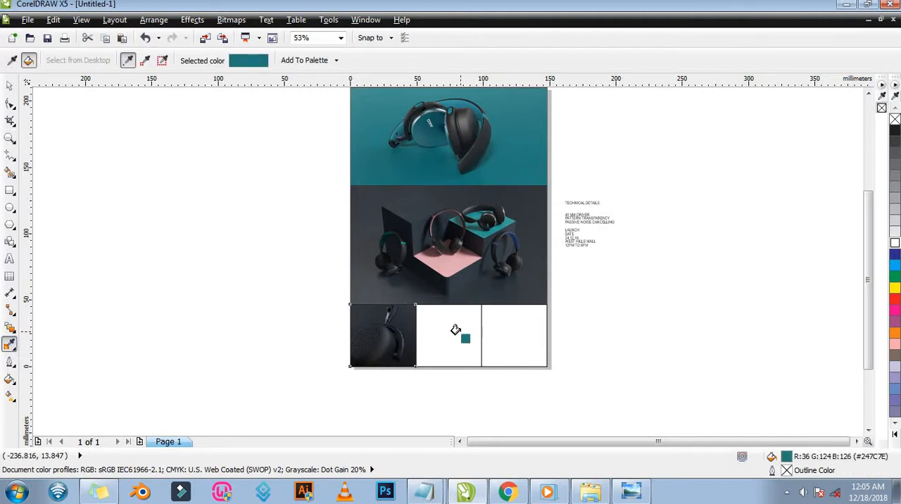
{"action": "left_click", "coordinate": [456, 330]}
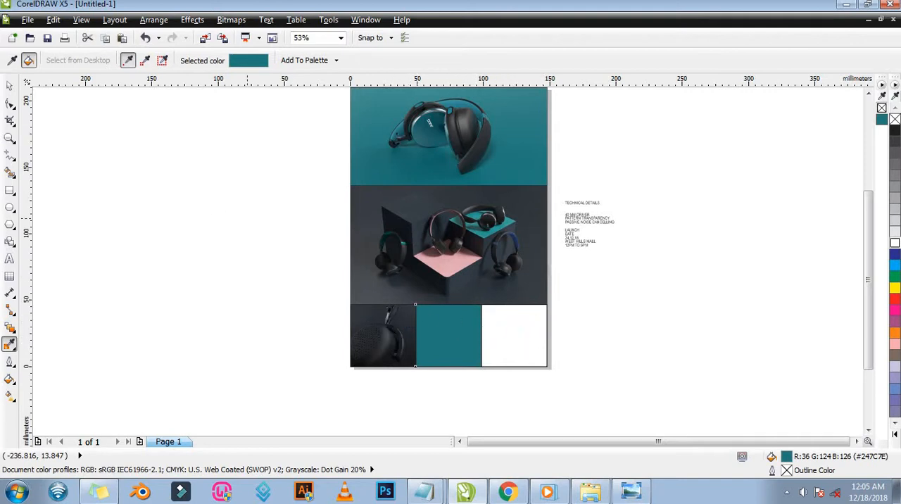
{"action": "left_click", "coordinate": [10, 85]}
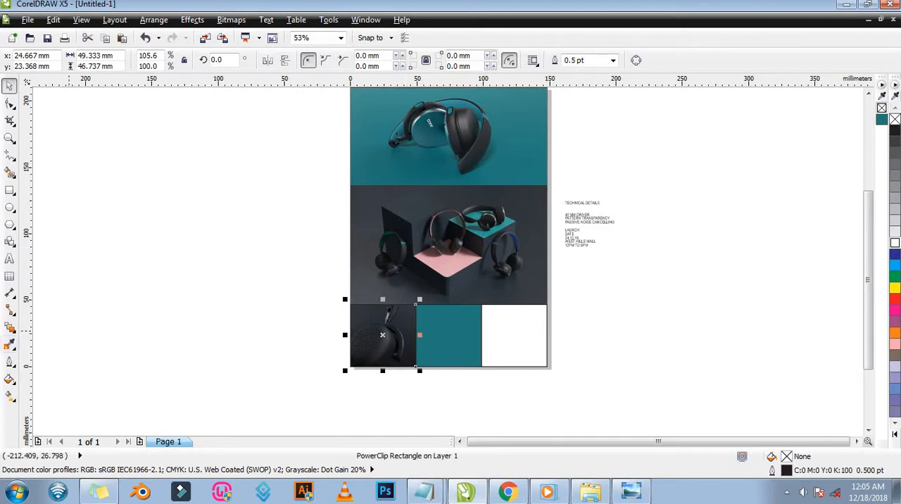
Sample a dark navy (C82 M72 Y59 K72) from the ear-cup photo and fill the lower-right box with it.
{"action": "left_click", "coordinate": [10, 344]}
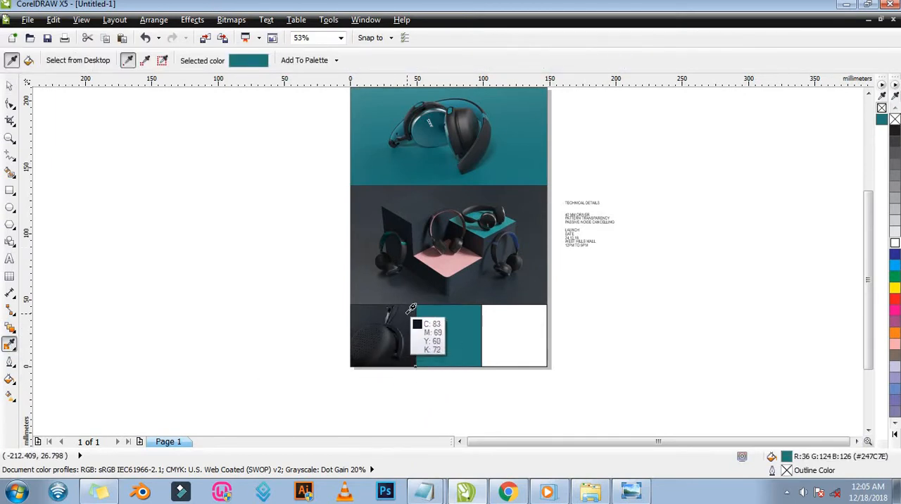
{"action": "left_click", "coordinate": [407, 314]}
{"action": "left_click", "coordinate": [524, 345]}
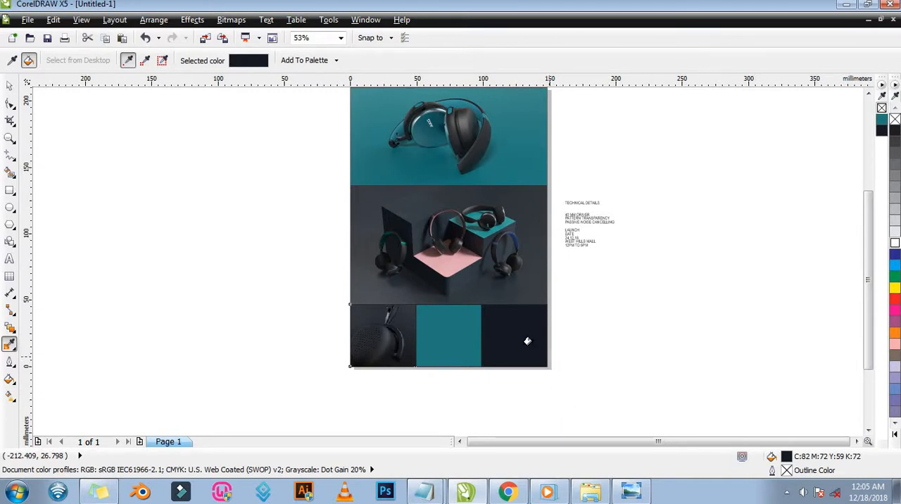
{"action": "key", "text": "z"}
{"action": "left_click_drag", "start_coordinate": [294, 263], "coordinate": [611, 381]}
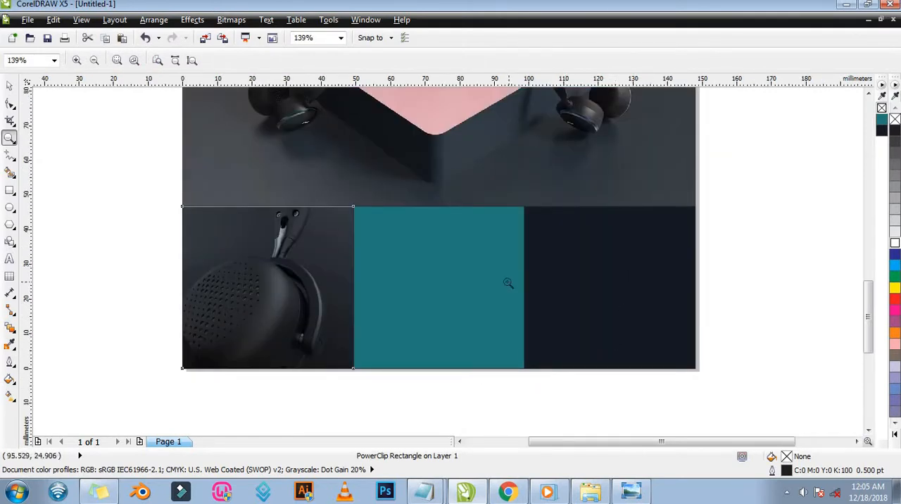
{"action": "key", "text": "F3"}
{"action": "key", "text": "space"}
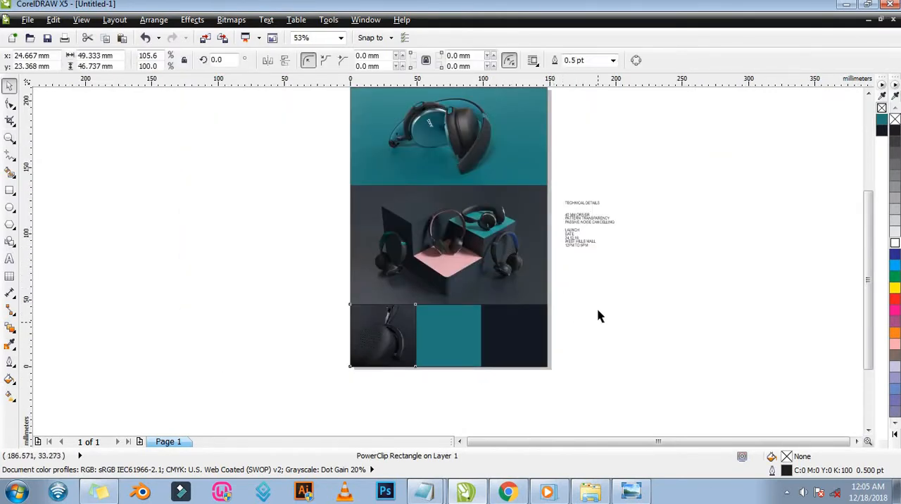
{"action": "left_click", "coordinate": [597, 315]}
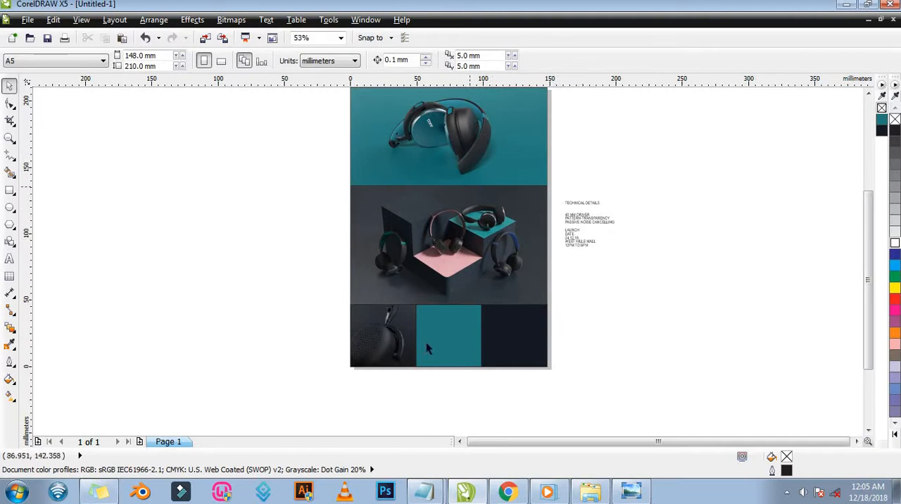
Check the reference flyer in Windows Photo Viewer, and draw a rectangle about 81 × 31 mm across the seam between the two photo bands.
{"action": "left_click", "coordinate": [631, 494]}
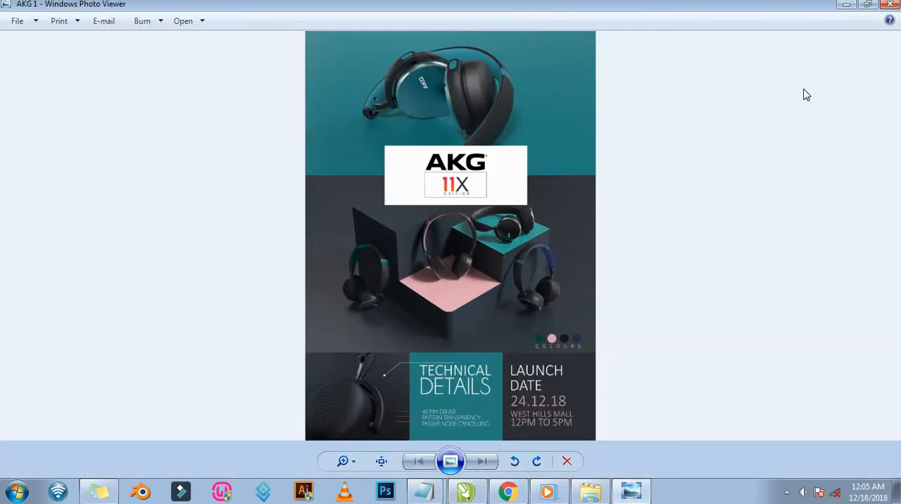
{"action": "left_click", "coordinate": [847, 5]}
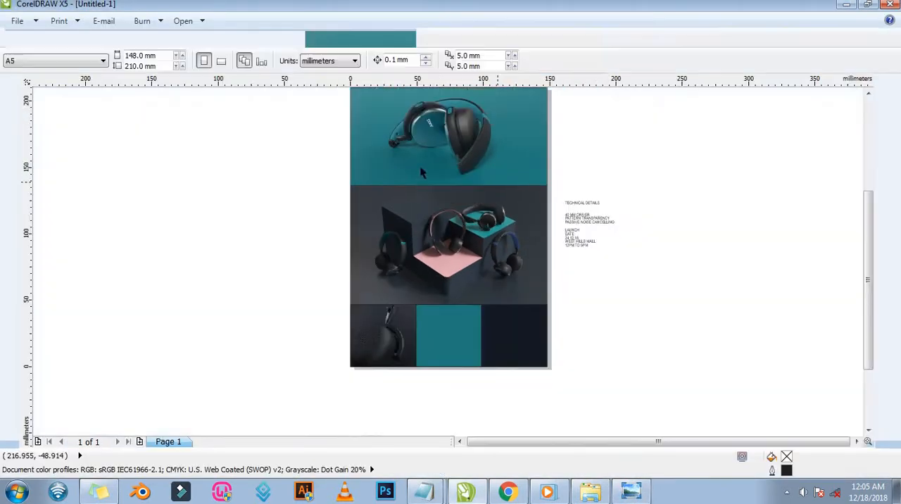
{"action": "key", "text": "F2"}
{"action": "left_click_drag", "start_coordinate": [311, 115], "coordinate": [650, 265]}
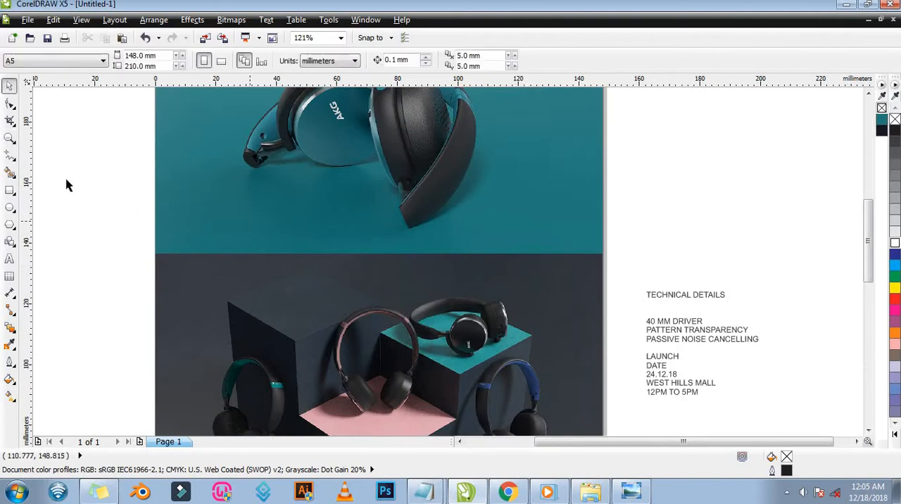
{"action": "left_click", "coordinate": [10, 190]}
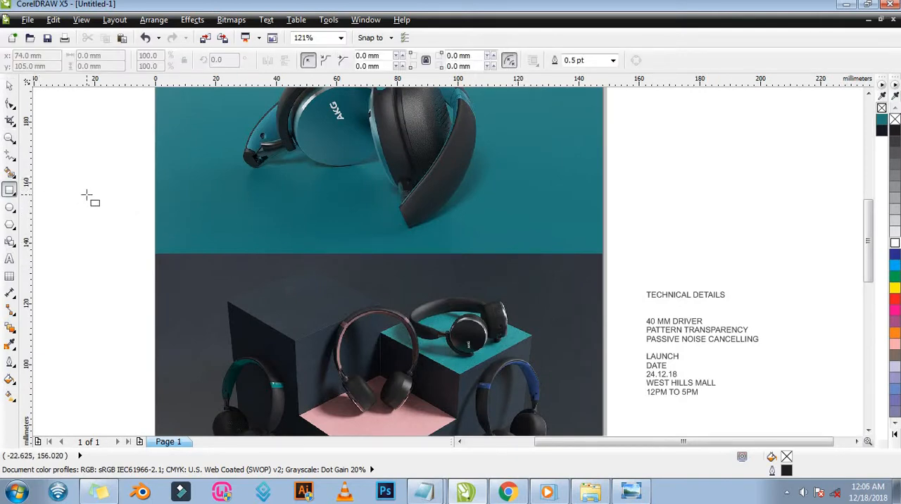
{"action": "left_click_drag", "start_coordinate": [255, 195], "coordinate": [501, 289]}
{"action": "key", "text": "space"}
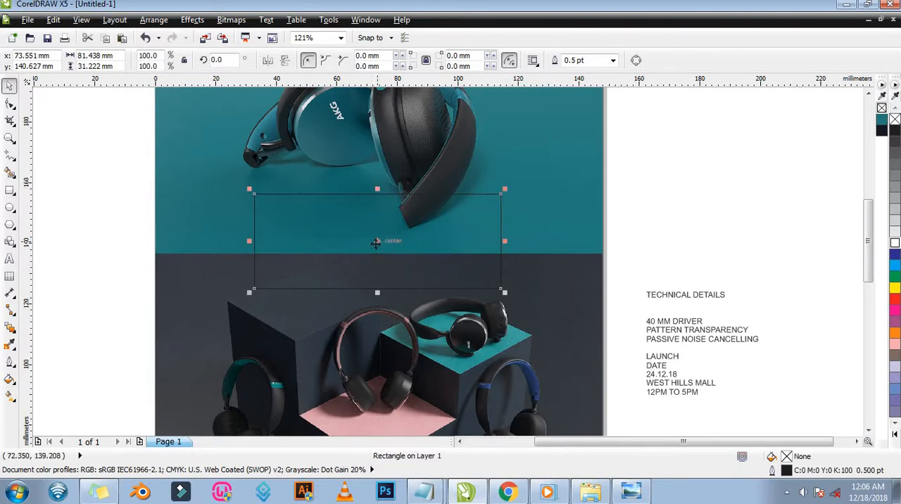
Centre the rectangle on the seam between the photo bands and narrow it symmetrically to about 74 mm wide.
{"action": "left_click_drag", "start_coordinate": [376, 242], "coordinate": [379, 254]}
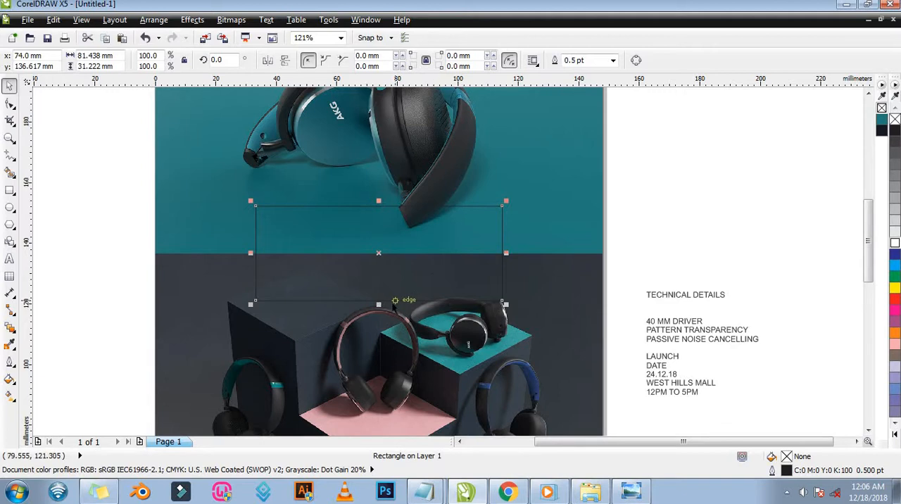
{"action": "left_click_drag", "start_coordinate": [251, 253], "coordinate": [264, 251]}
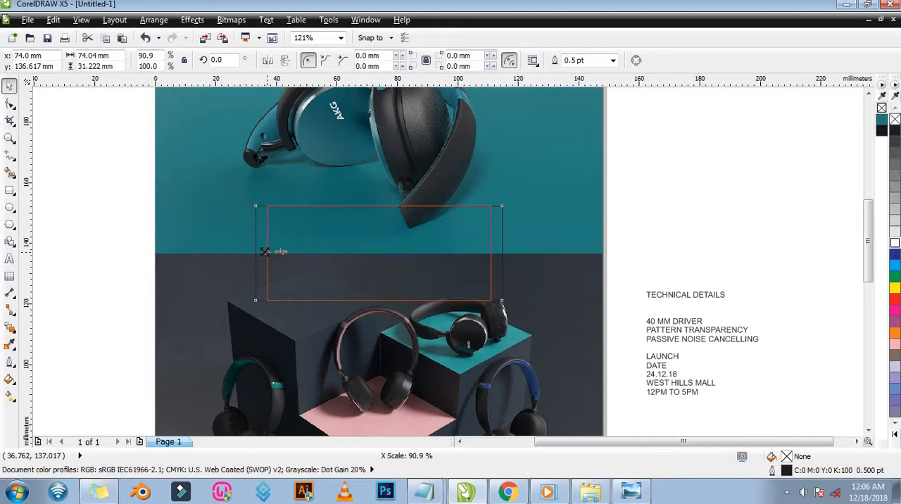
{"action": "left_click_drag", "start_coordinate": [265, 252], "coordinate": [265, 251]}
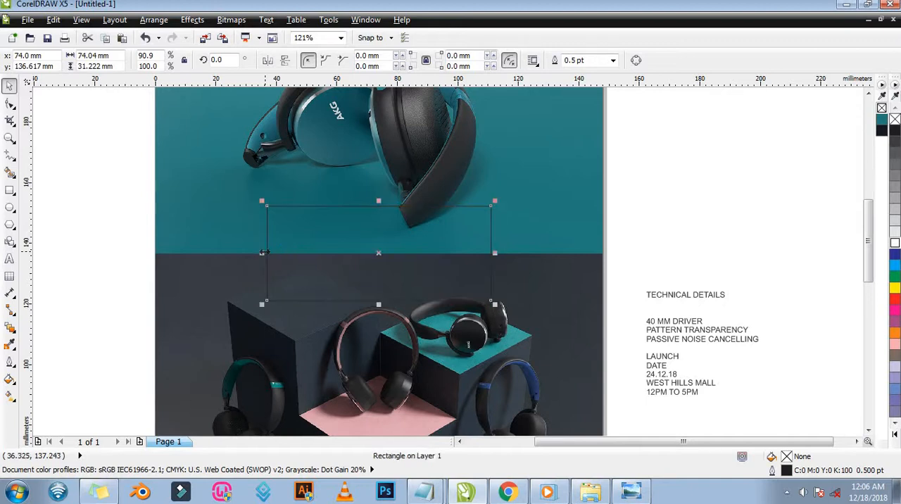
Fill the rectangle over the seam with white and remove its outline.
{"action": "left_click", "coordinate": [895, 244]}
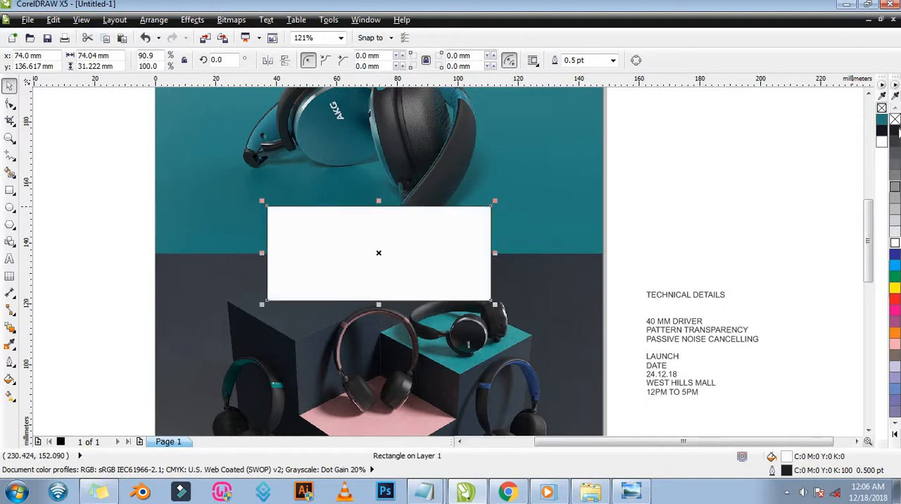
{"action": "right_click", "coordinate": [895, 119]}
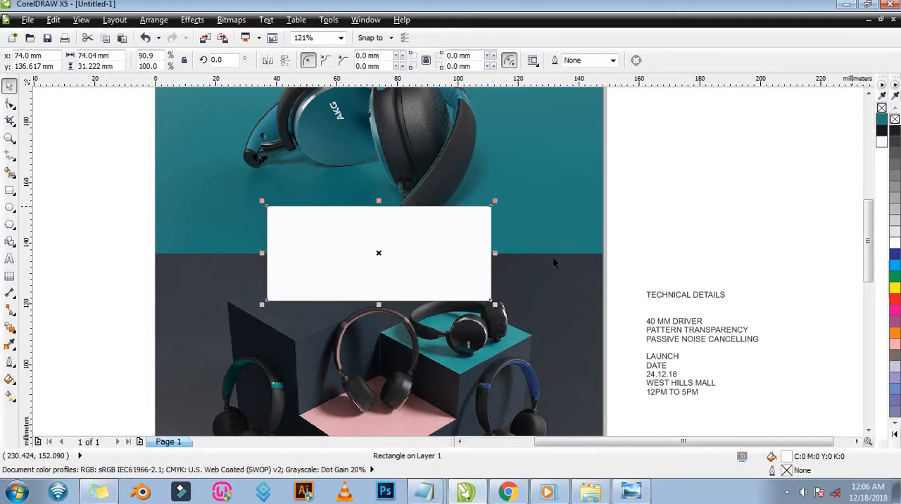
{"action": "left_click", "coordinate": [673, 210]}
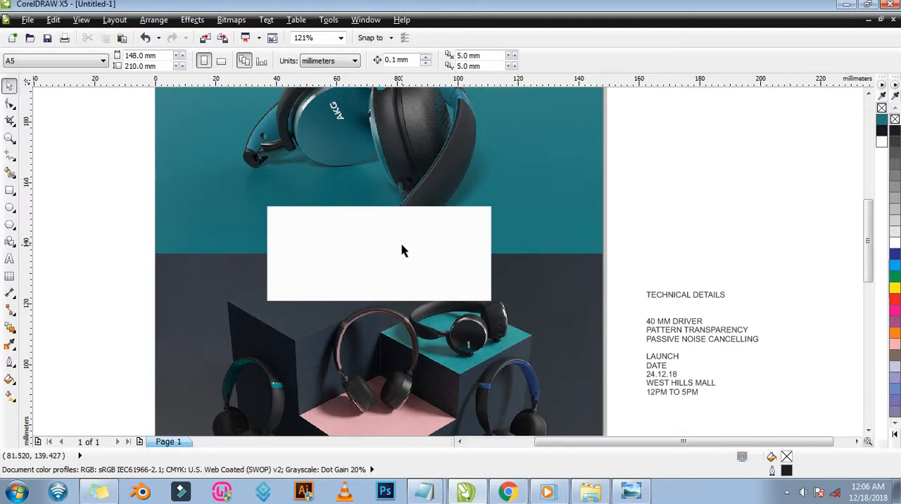
Import the Akg logo file and place it about 33.4 × 9.1 mm beside the page, above the text block.
{"action": "key", "text": "ctrl+i"}
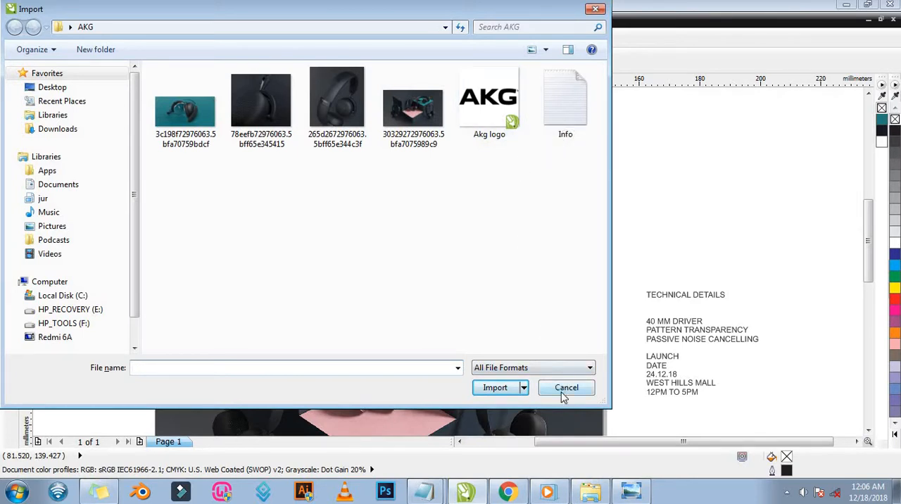
{"action": "double_click", "coordinate": [504, 128]}
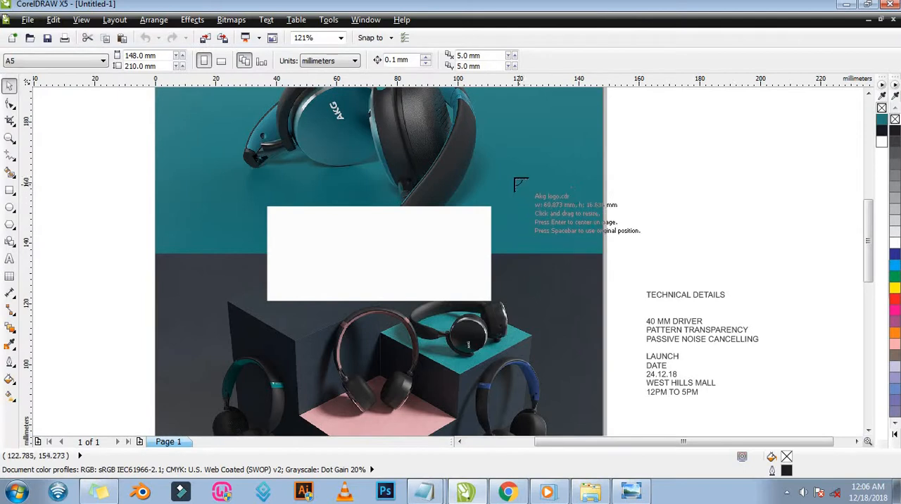
{"action": "left_click_drag", "start_coordinate": [610, 148], "coordinate": [711, 283]}
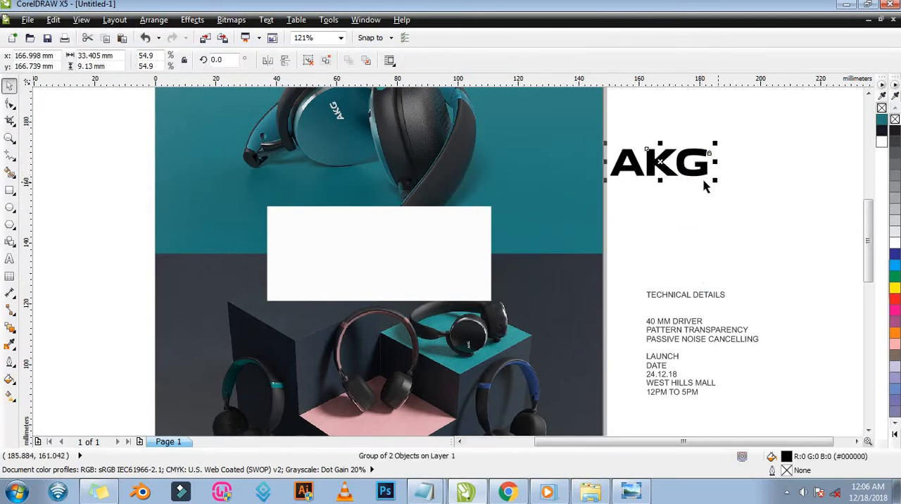
Move the imported AKG logo beside the page slightly downward and delete it.
{"action": "left_click_drag", "start_coordinate": [705, 149], "coordinate": [736, 186]}
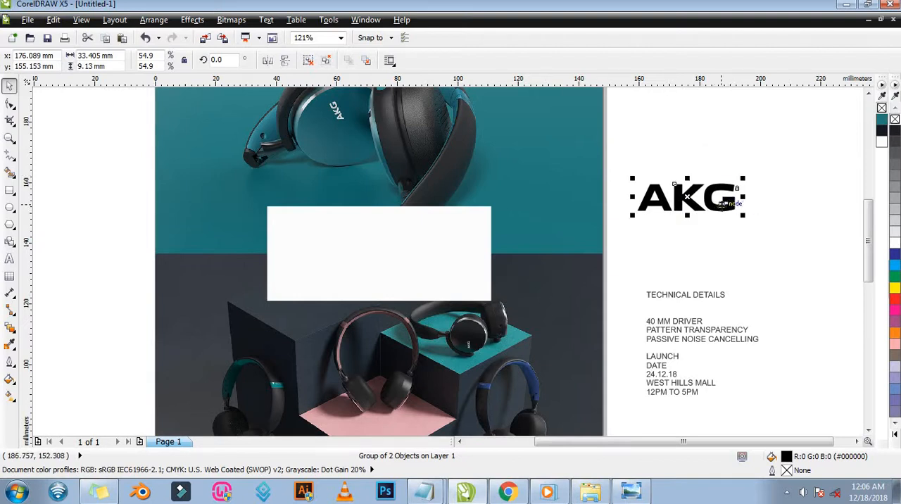
{"action": "left_click", "coordinate": [721, 205]}
{"action": "left_click", "coordinate": [724, 210]}
{"action": "left_click", "coordinate": [724, 210]}
{"action": "key", "text": "Delete"}
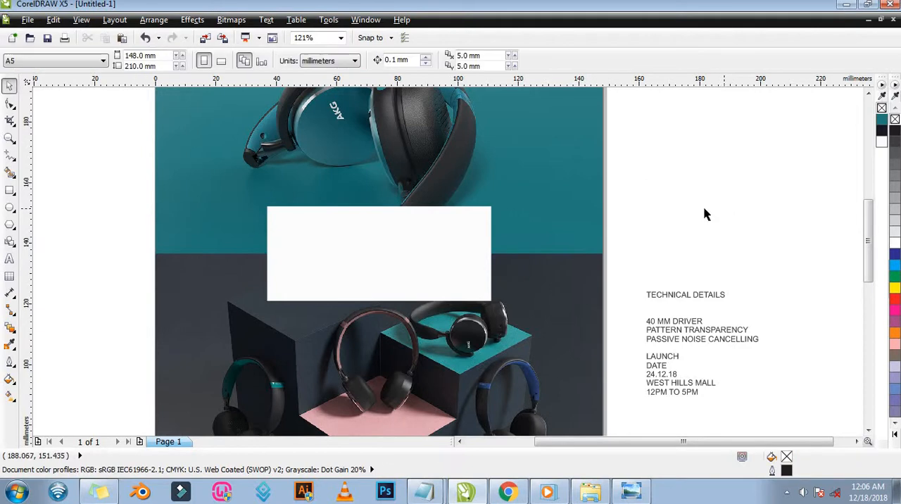
Open the Akg logo file from the AKG folder, copy the logo, and paste it into the flyer document.
{"action": "left_click", "coordinate": [594, 495]}
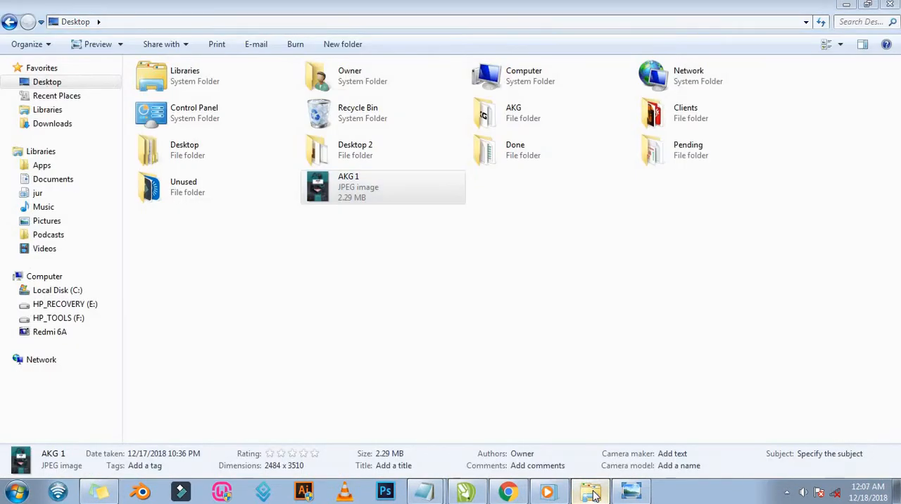
{"action": "left_click", "coordinate": [593, 495]}
{"action": "left_click", "coordinate": [594, 495]}
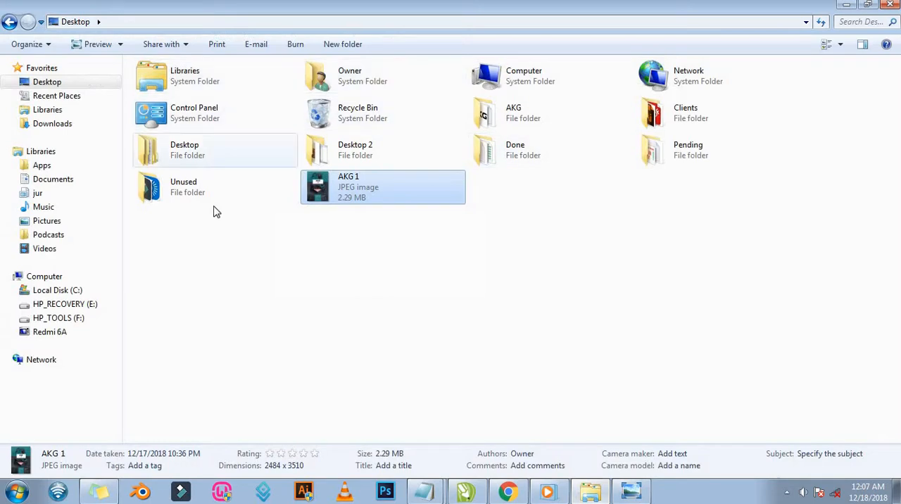
{"action": "double_click", "coordinate": [518, 120]}
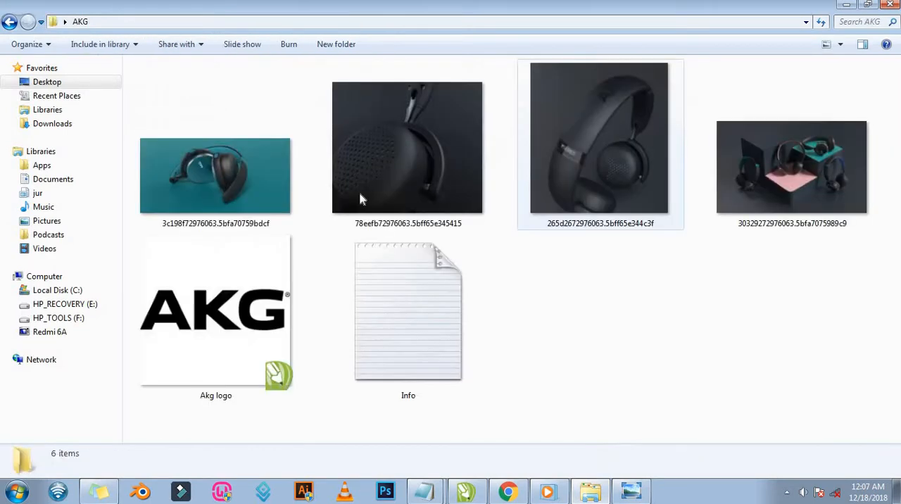
{"action": "double_click", "coordinate": [258, 342]}
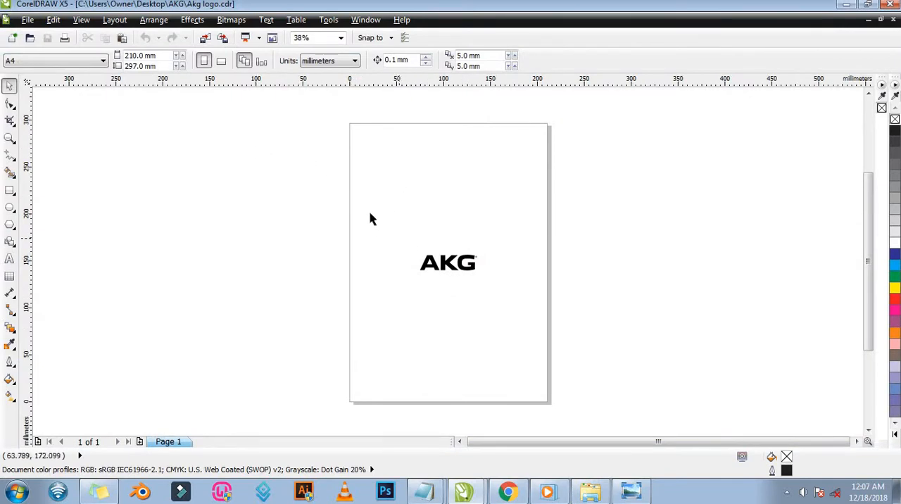
{"action": "left_click_drag", "start_coordinate": [369, 206], "coordinate": [549, 321]}
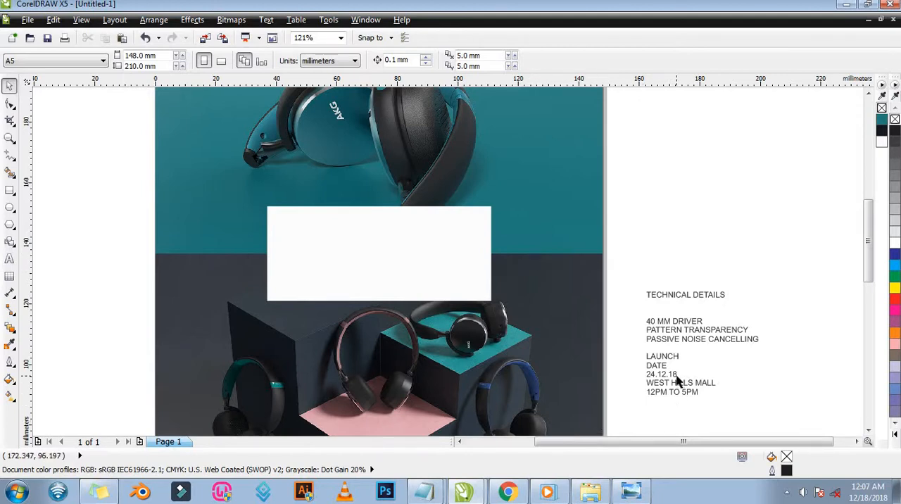
{"action": "key", "text": "ctrl+v"}
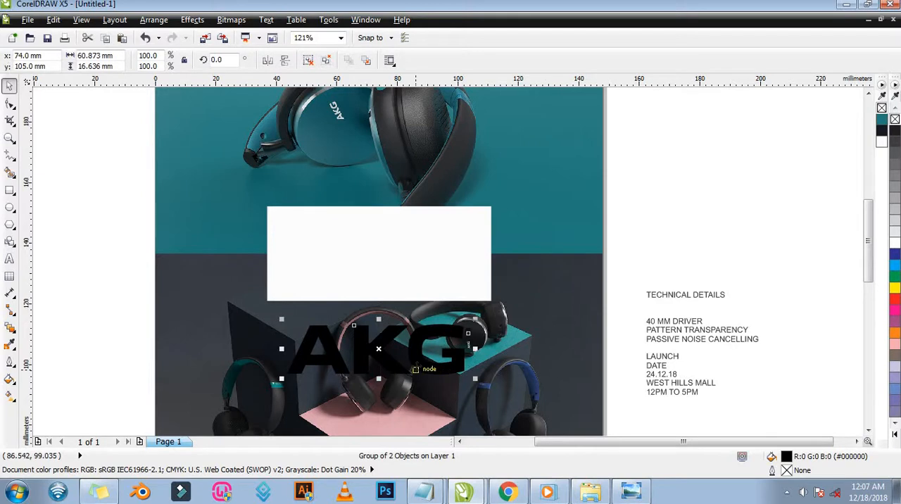
Move the pasted AKG logo onto the white panel and scale it proportionally about its centre to about 38.3 × 10.5 mm.
{"action": "left_click_drag", "start_coordinate": [429, 342], "coordinate": [431, 228]}
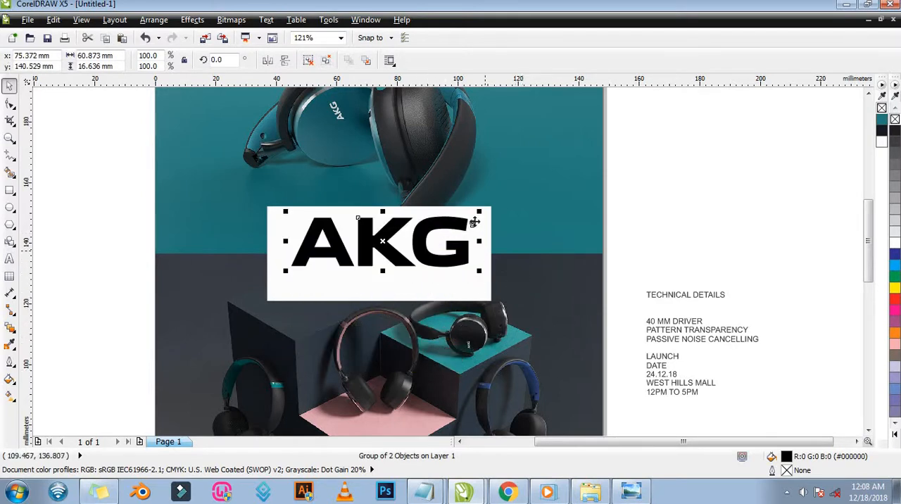
{"action": "left_click_drag", "start_coordinate": [478, 211], "coordinate": [455, 224]}
{"action": "key", "text": "z"}
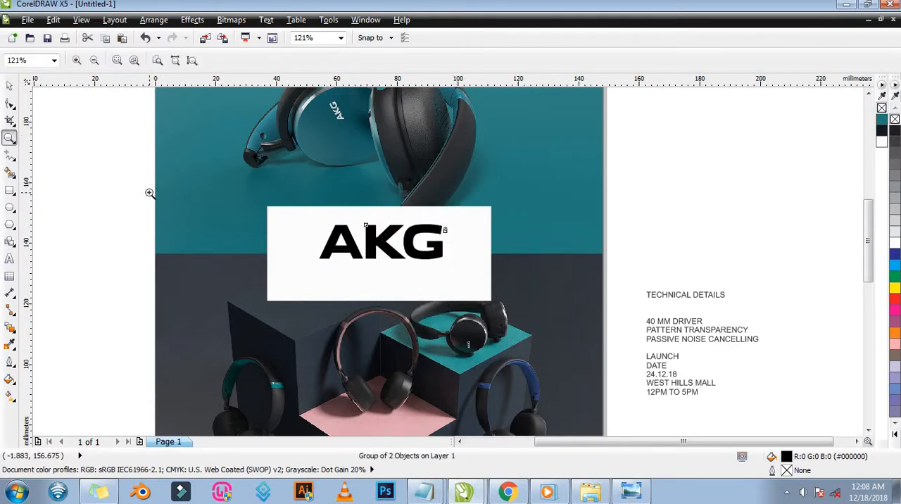
{"action": "left_click_drag", "start_coordinate": [120, 140], "coordinate": [631, 349]}
{"action": "key", "text": "space"}
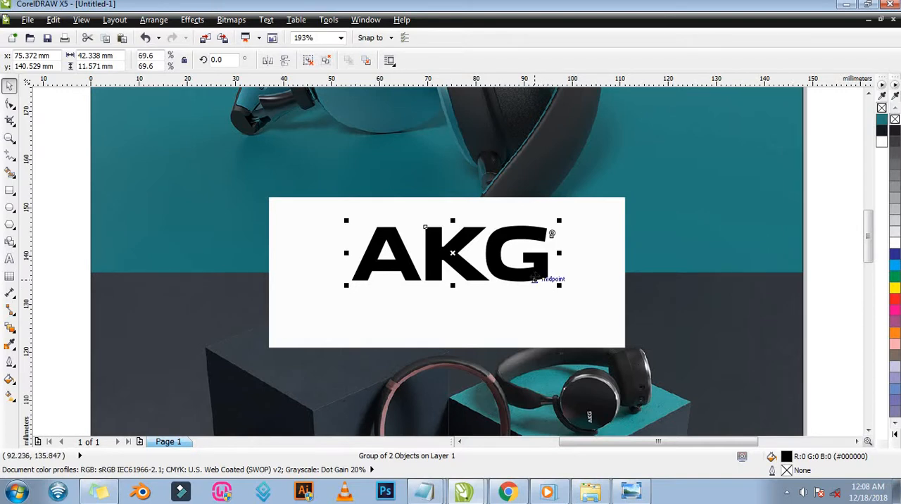
{"action": "left_click_drag", "start_coordinate": [561, 222], "coordinate": [558, 220]}
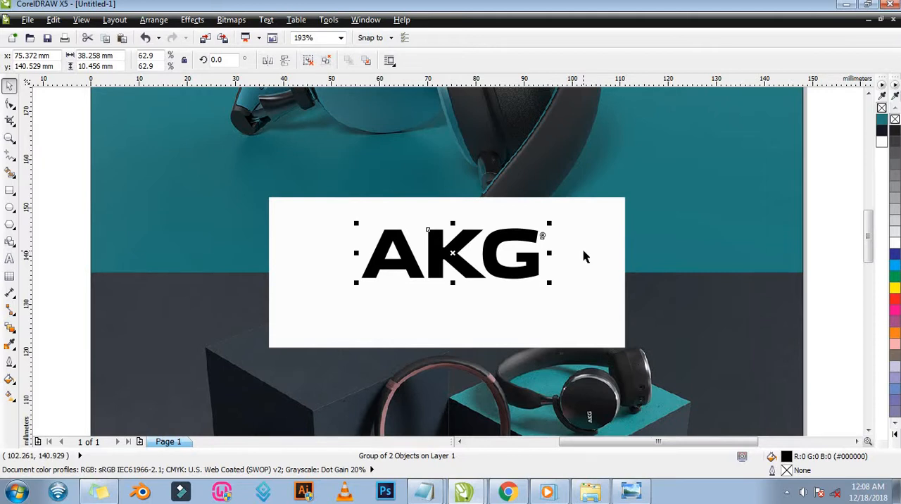
Centre the AKG logo horizontally on the white panel and raise it by about 1.7 mm.
{"action": "left_click", "coordinate": [583, 255], "text": "shift"}
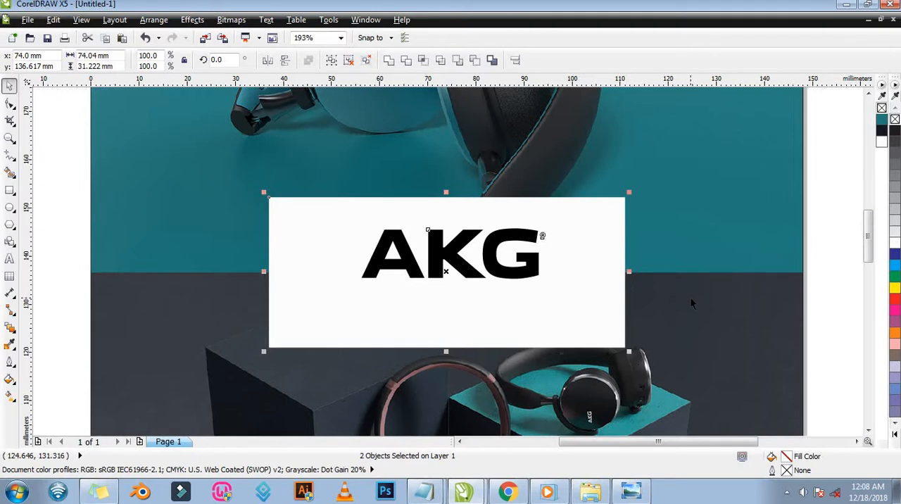
{"action": "key", "text": "c"}
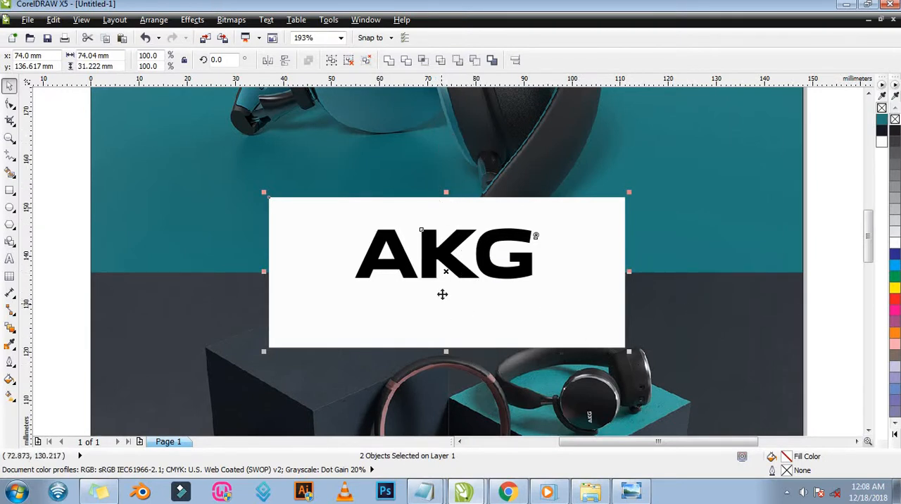
{"action": "left_click", "coordinate": [716, 221]}
{"action": "left_click", "coordinate": [507, 243]}
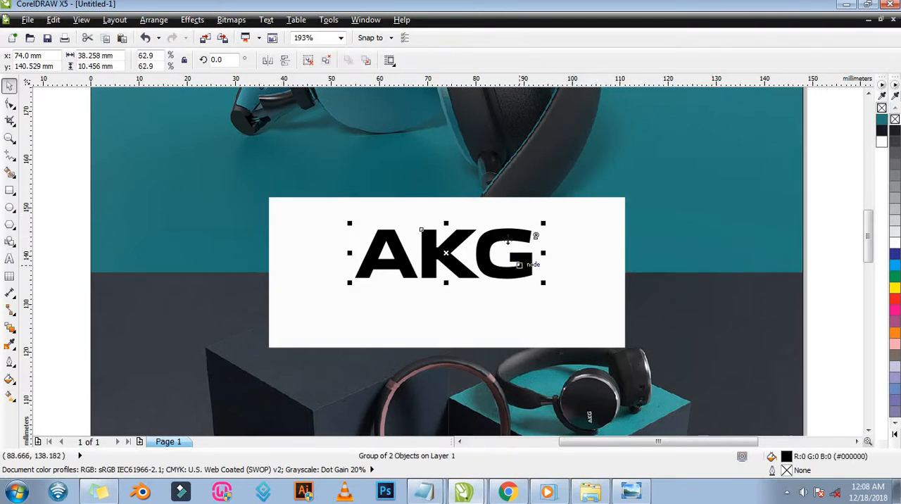
{"action": "left_click", "coordinate": [507, 237]}
{"action": "left_click_drag", "start_coordinate": [507, 235], "coordinate": [508, 227]}
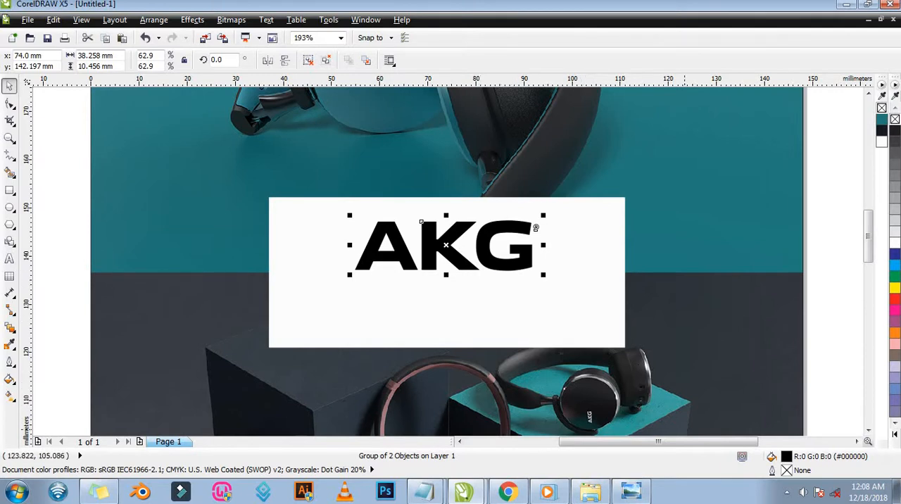
Check the reference flyer in Windows Photo Viewer, and draw a rectangle about 37.9 × 11.7 mm on the white panel below the logo.
{"action": "left_click", "coordinate": [631, 491]}
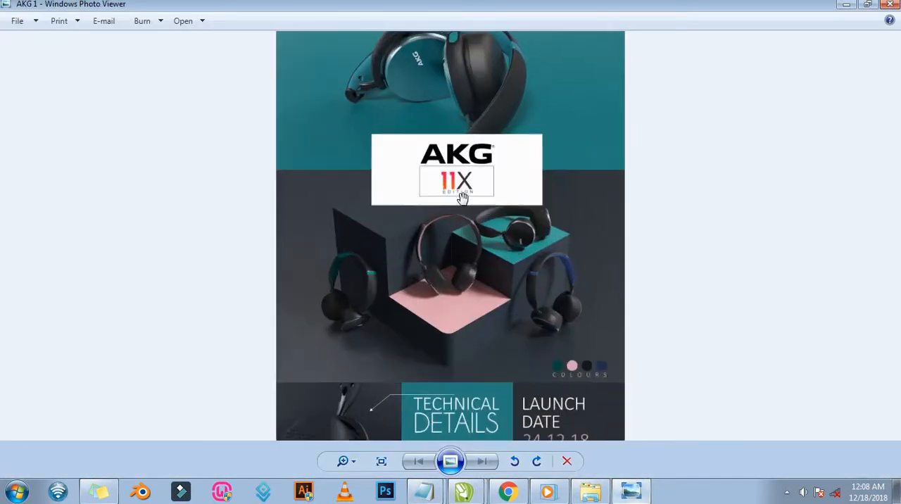
{"action": "scroll", "coordinate": [462, 199], "scroll_direction": "up", "scroll_amount": 1}
{"action": "scroll", "coordinate": [502, 202], "scroll_direction": "down", "scroll_amount": 2}
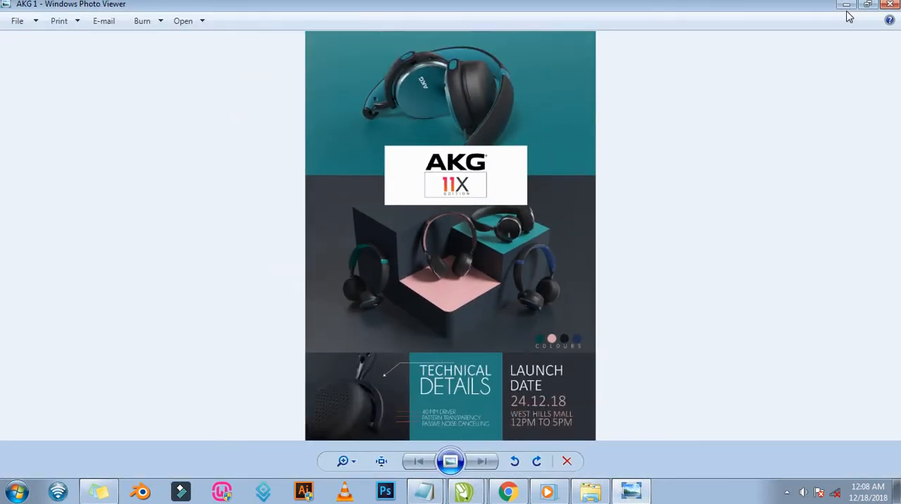
{"action": "left_click", "coordinate": [846, 5]}
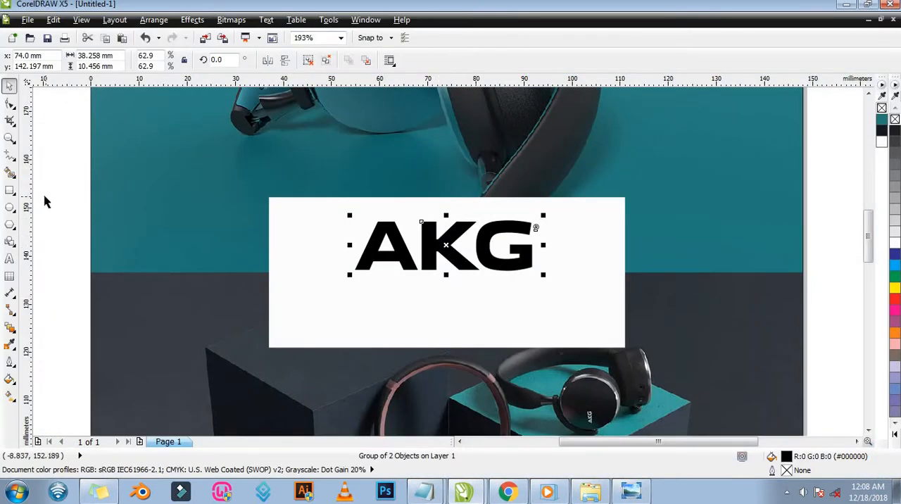
{"action": "left_click", "coordinate": [10, 190]}
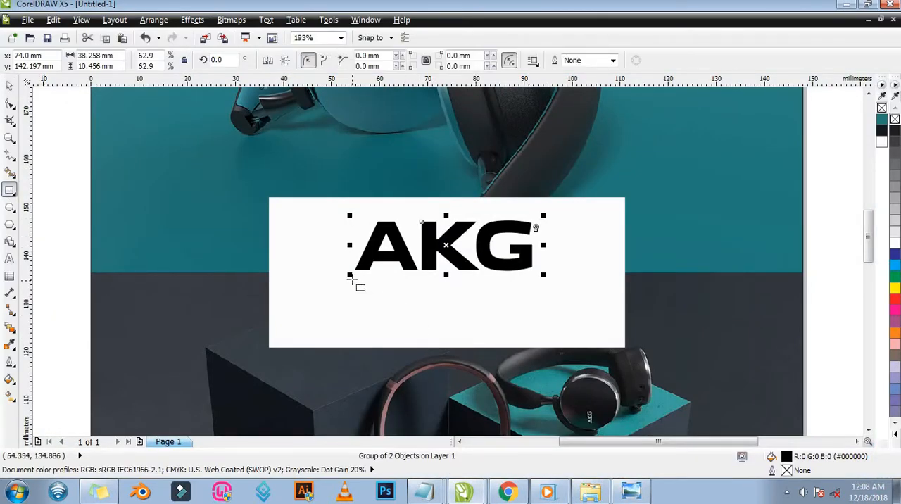
{"action": "left_click_drag", "start_coordinate": [351, 278], "coordinate": [535, 335]}
Add a vertical guideline at the lower-left corner of the letter A and move the rectangle so its left edge lies on it.
{"action": "key", "text": "z"}
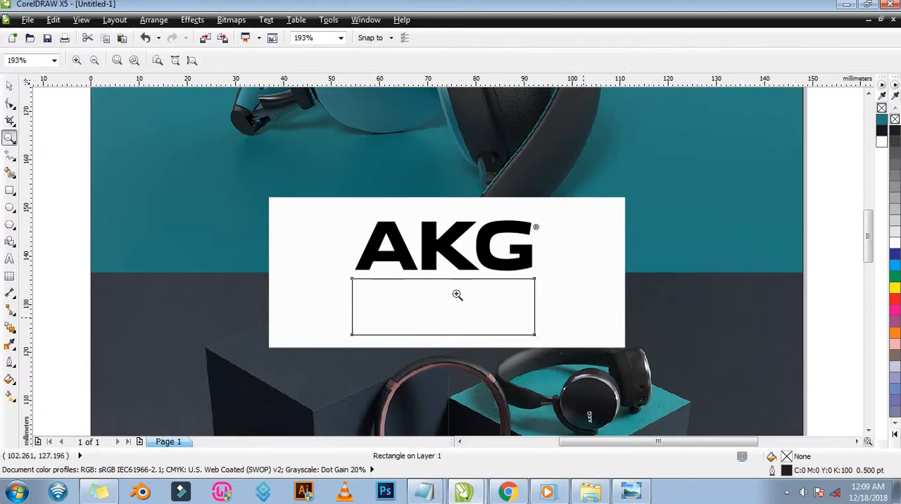
{"action": "left_click_drag", "start_coordinate": [336, 250], "coordinate": [420, 300]}
{"action": "key", "text": "space"}
{"action": "left_click_drag", "start_coordinate": [27, 215], "coordinate": [286, 235]}
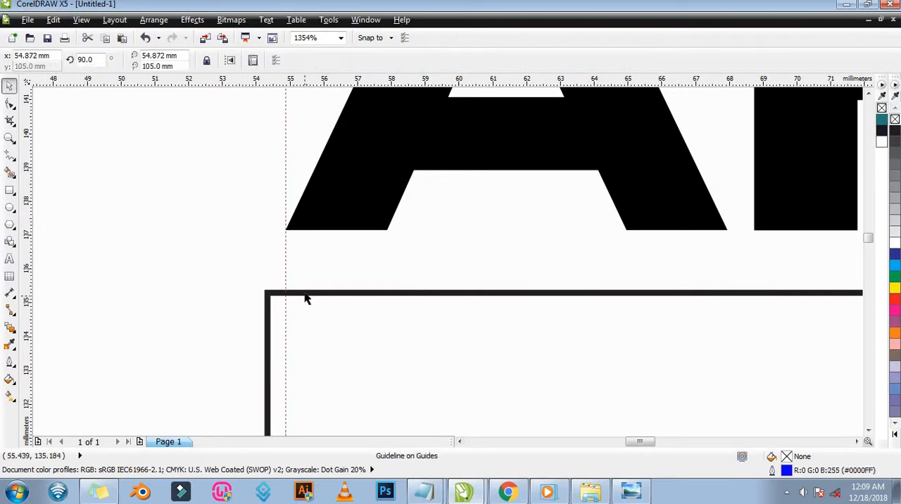
{"action": "left_click_drag", "start_coordinate": [312, 292], "coordinate": [326, 296]}
Add a vertical guideline at the right edge of the letter G and narrow the rectangle from its right side towards it.
{"action": "key", "text": "z"}
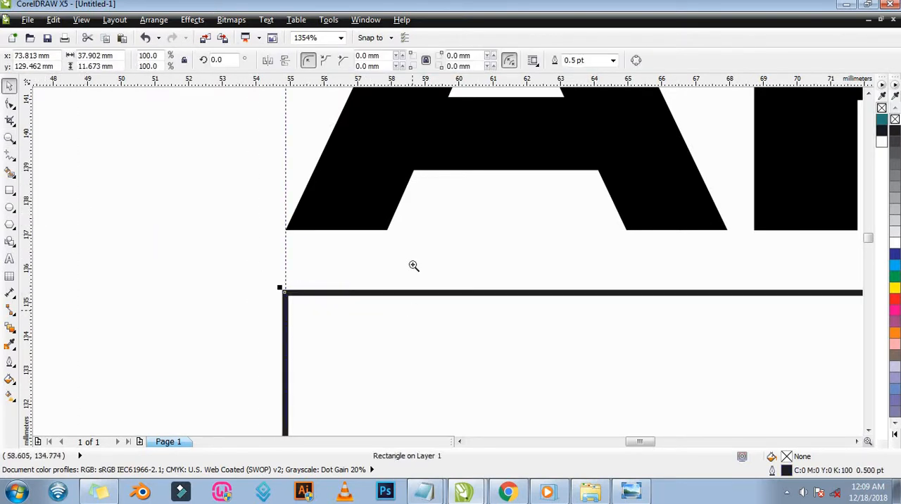
{"action": "key", "text": "F3"}
{"action": "left_click_drag", "start_coordinate": [491, 238], "coordinate": [580, 339]}
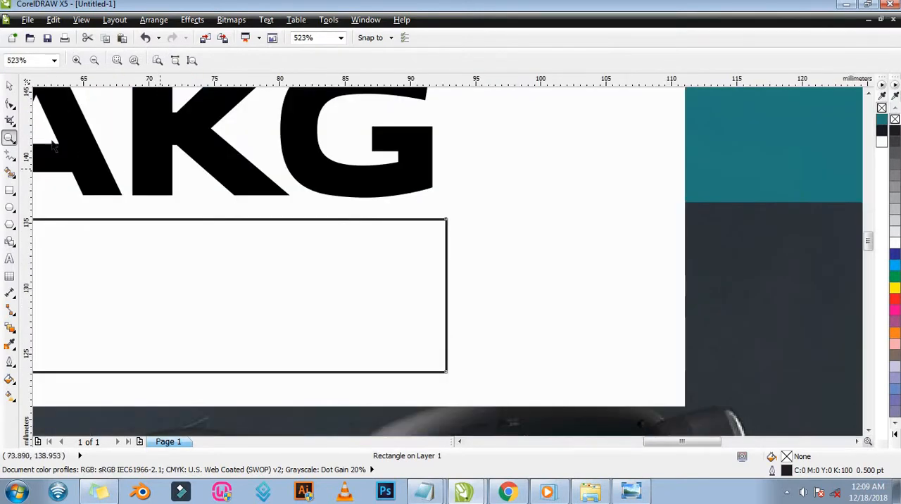
{"action": "key", "text": "space"}
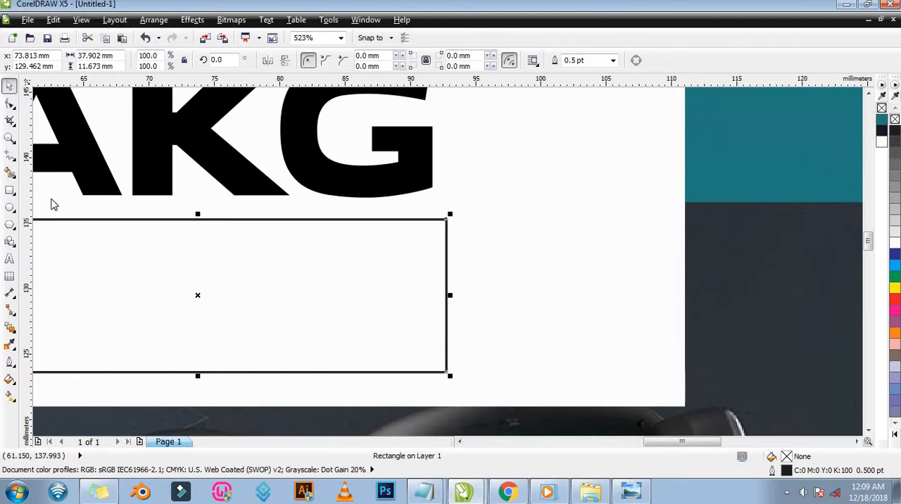
{"action": "left_click_drag", "start_coordinate": [51, 204], "coordinate": [433, 205]}
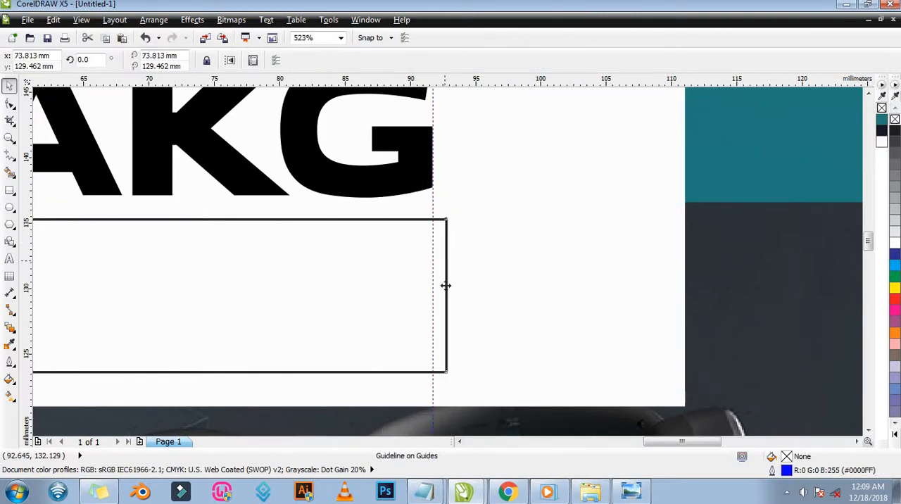
{"action": "left_click", "coordinate": [446, 287]}
{"action": "mouse_move", "coordinate": [451, 294]}
{"action": "left_mouse_down"}
{"action": "mouse_move", "coordinate": [440, 291]}
{"action": "mouse_move", "coordinate": [460, 309]}
{"action": "left_mouse_up"}
Fine-adjust the rectangle's right edge onto the guideline, making it about 36.9 mm wide, and check the alignment up close.
{"action": "key", "text": "z"}
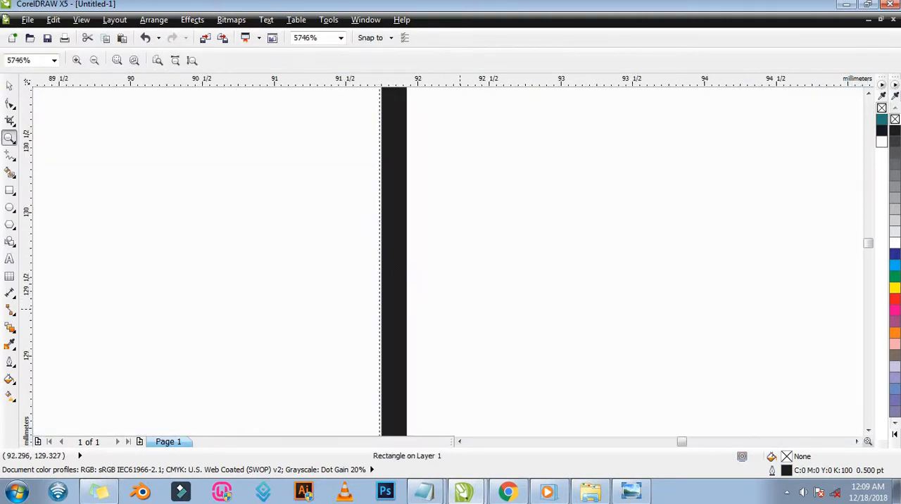
{"action": "key", "text": "space"}
{"action": "left_click_drag", "start_coordinate": [397, 289], "coordinate": [387, 289]}
{"action": "key", "text": "z"}
{"action": "right_click", "coordinate": [486, 274]}
{"action": "right_click", "coordinate": [554, 305]}
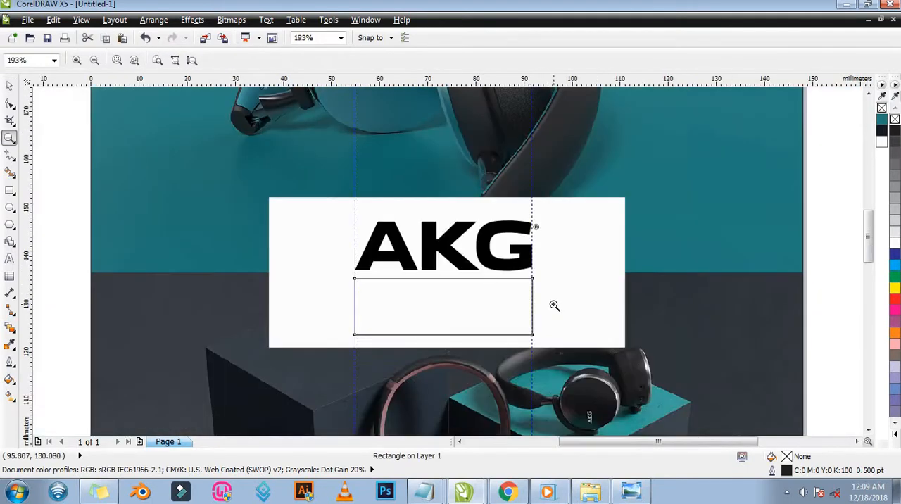
{"action": "left_click_drag", "start_coordinate": [510, 264], "coordinate": [565, 352]}
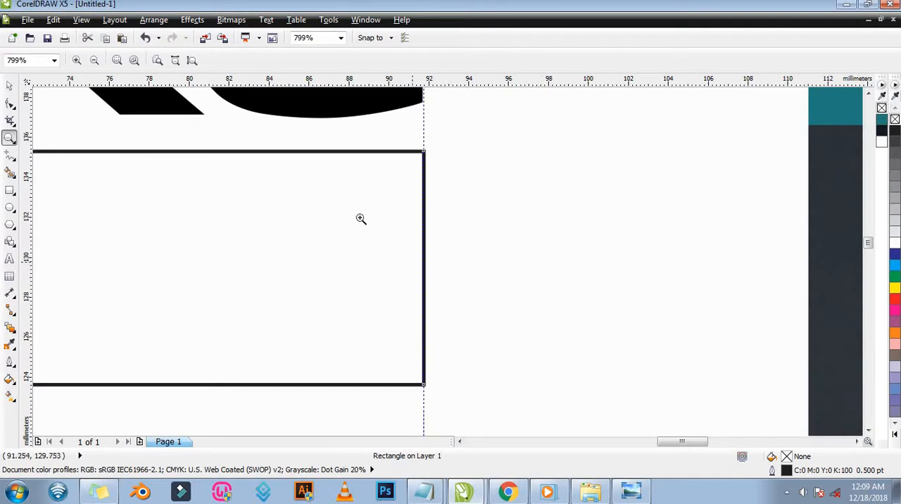
{"action": "left_click_drag", "start_coordinate": [492, 315], "coordinate": [498, 317]}
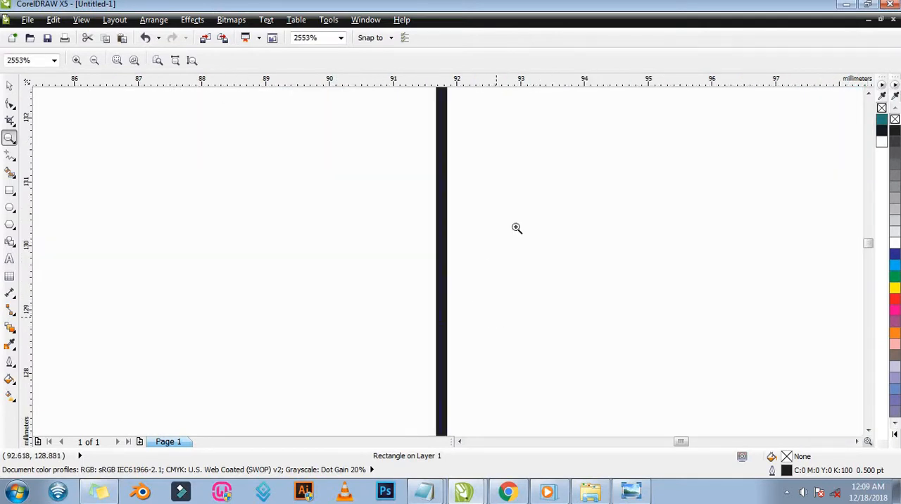
{"action": "key", "text": "F3"}
{"action": "key", "text": "F3"}
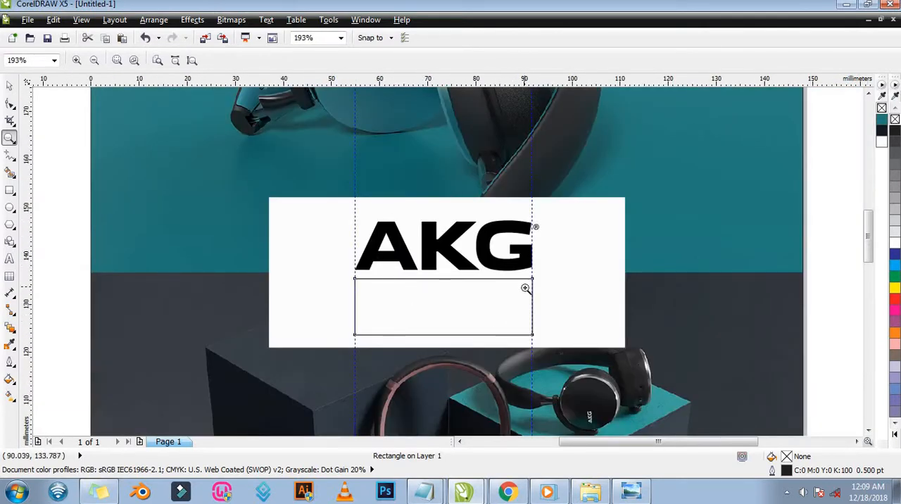
{"action": "key", "text": "space"}
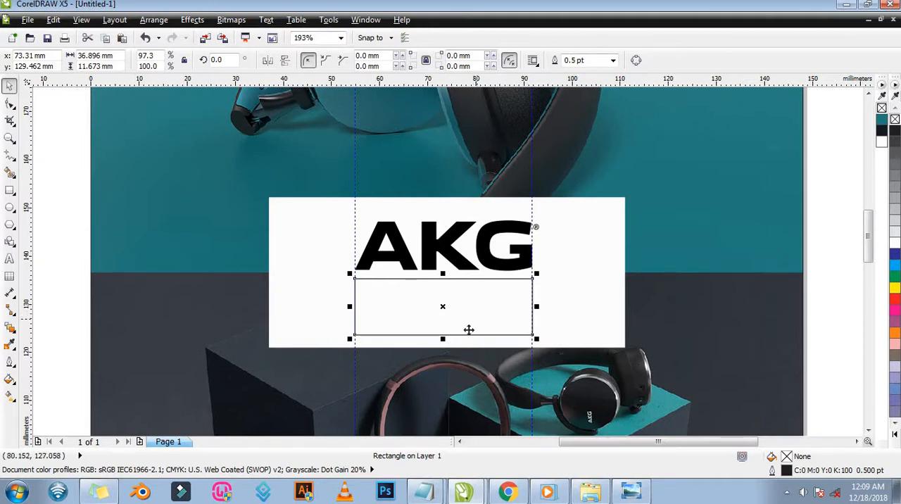
Group the AKG logo with the rectangle below it and centre the group vertically on the white panel.
{"action": "left_click", "coordinate": [458, 265], "text": "shift"}
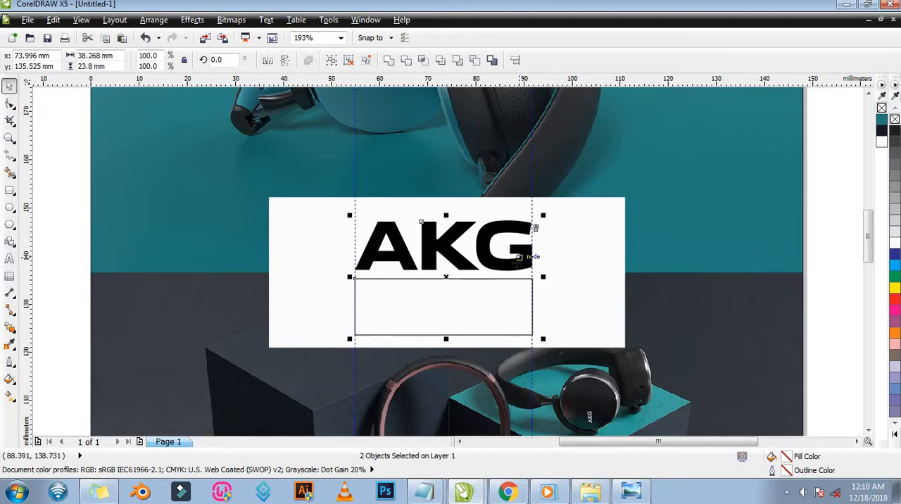
{"action": "left_click", "coordinate": [331, 64]}
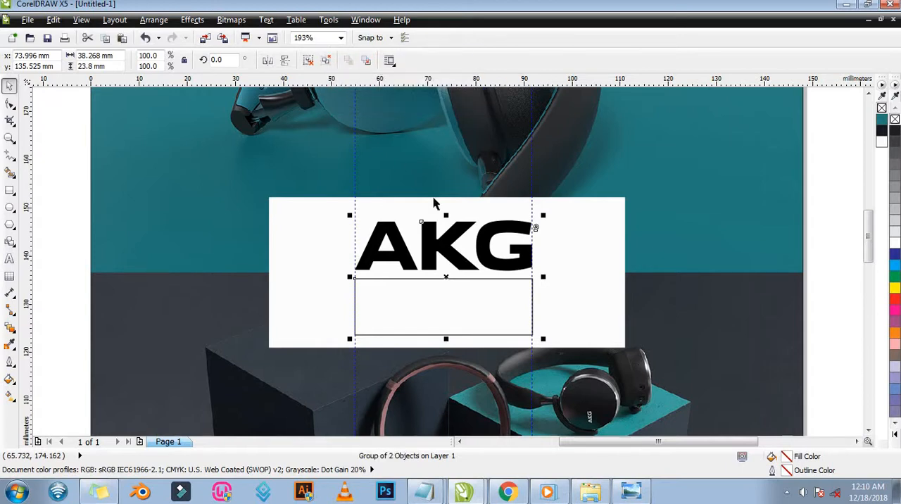
{"action": "left_click", "coordinate": [566, 241], "text": "shift"}
{"action": "key", "text": "e"}
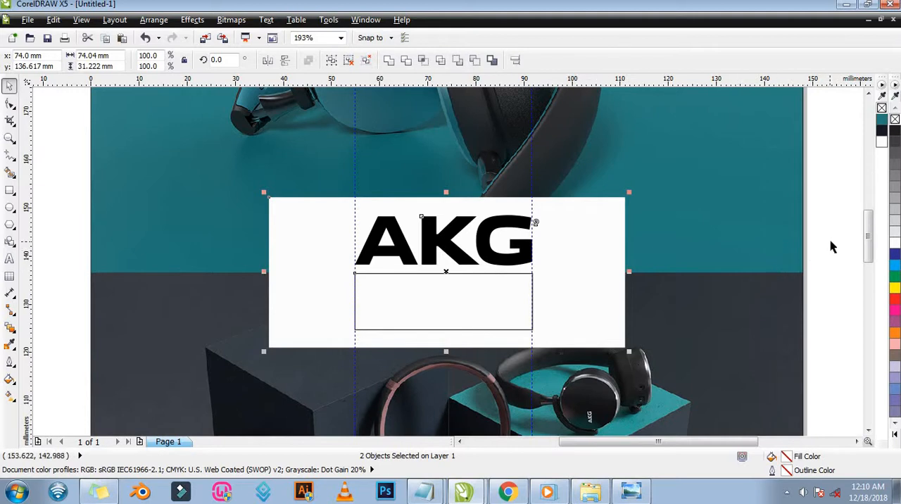
Select both vertical guidelines at the edges of the AKG lettering and delete them.
{"action": "key", "text": "Escape"}
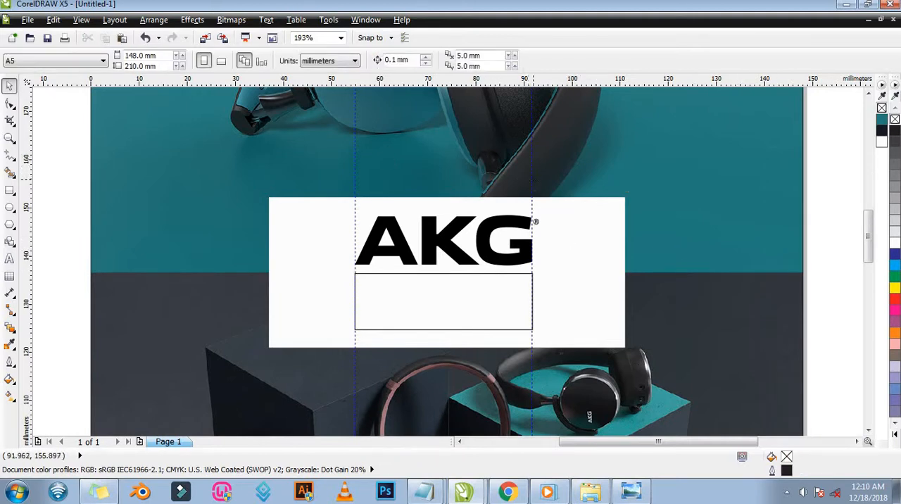
{"action": "left_click", "coordinate": [532, 233]}
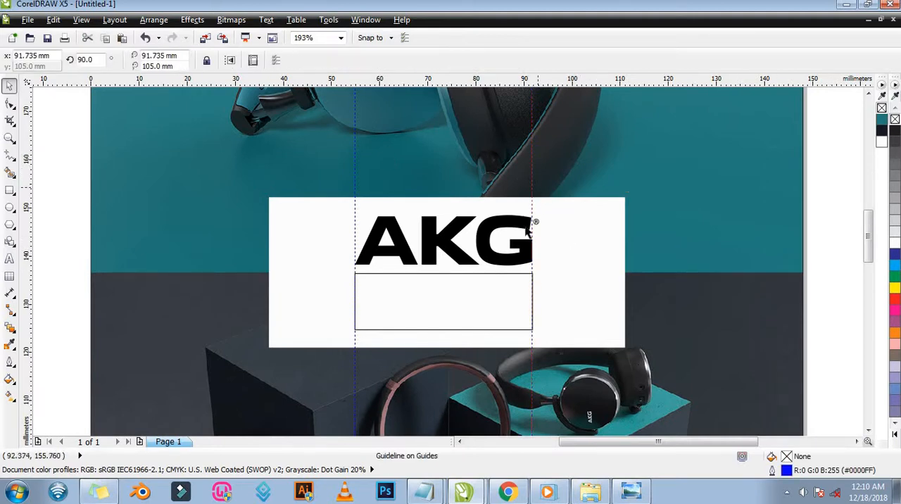
{"action": "left_click", "coordinate": [355, 188], "text": "shift"}
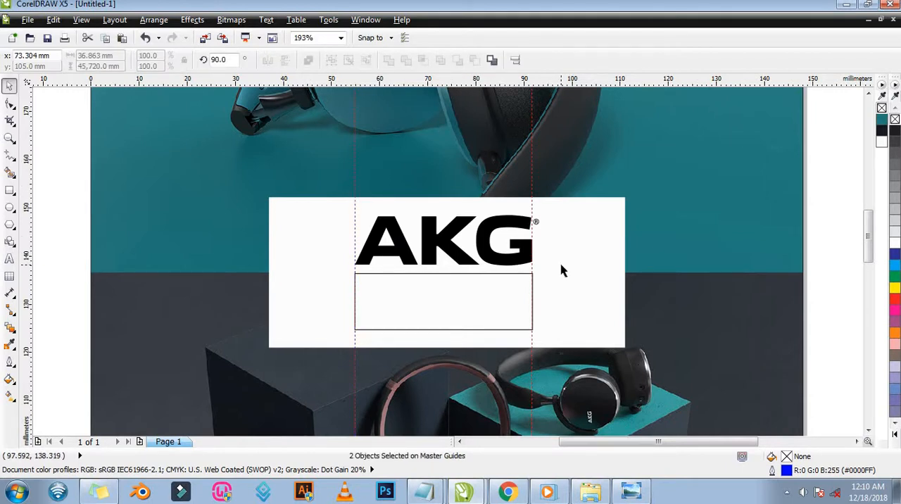
{"action": "key", "text": "Delete"}
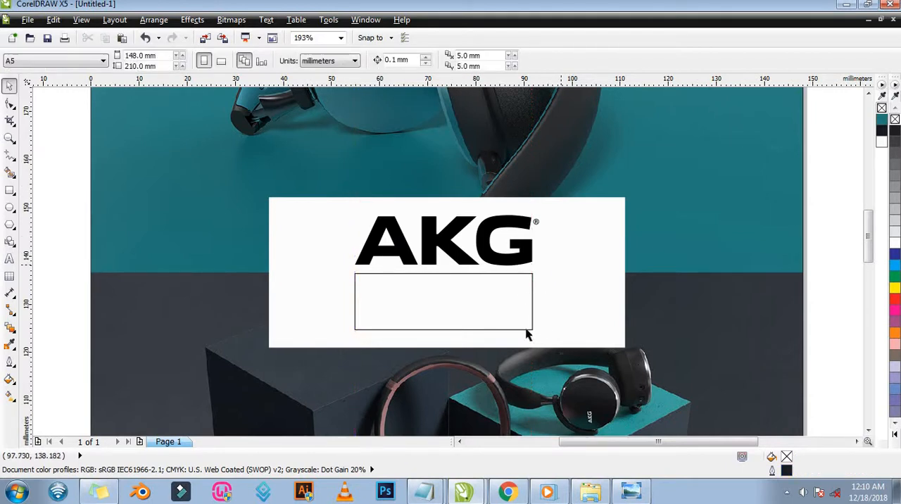
Check the logo panel in the AKG 1 reference picture in Windows Photo Viewer, and lock the grouped AKG logo and rectangle in CorelDRAW.
{"action": "left_click", "coordinate": [633, 491]}
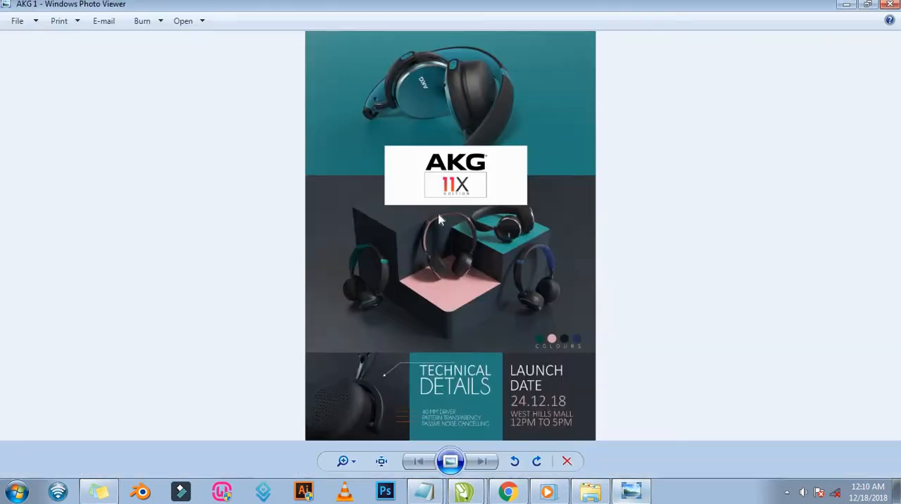
{"action": "scroll", "coordinate": [453, 187], "scroll_direction": "up", "scroll_amount": 5}
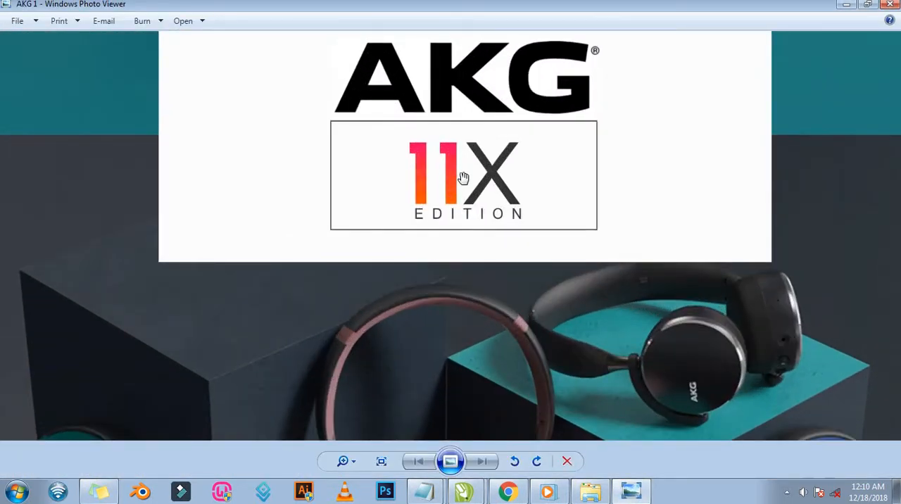
{"action": "scroll", "coordinate": [511, 187], "scroll_direction": "down", "scroll_amount": 5}
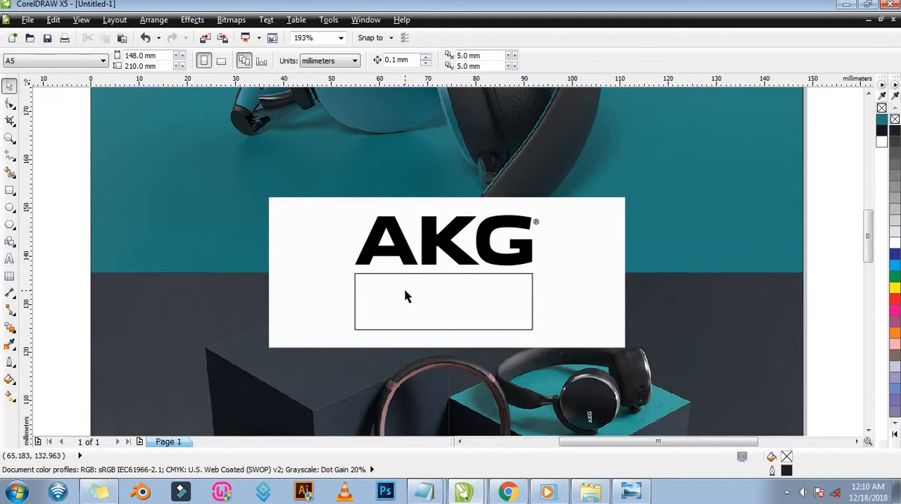
{"action": "left_click", "coordinate": [458, 290]}
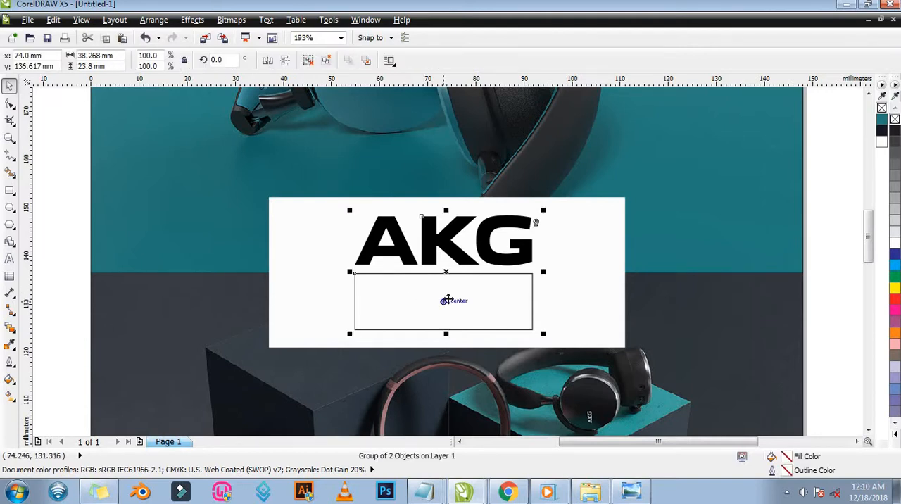
{"action": "right_click", "coordinate": [447, 301]}
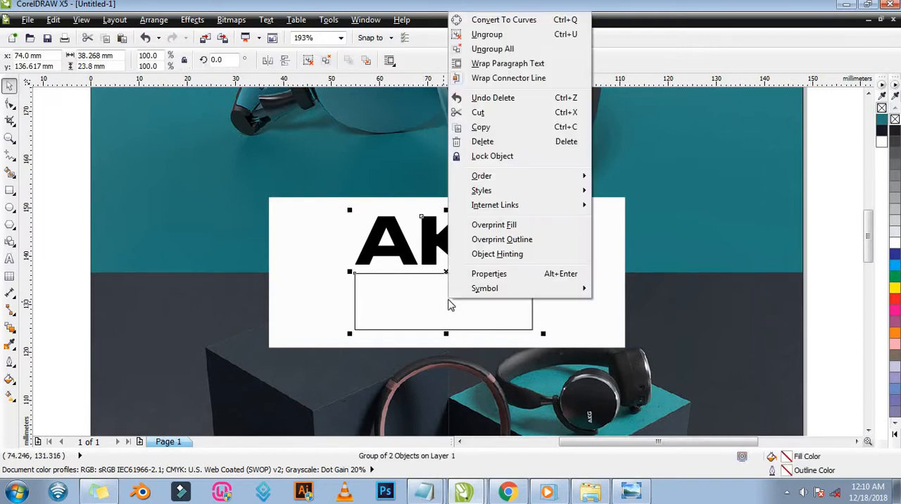
{"action": "left_click", "coordinate": [523, 155]}
Inside the box below AKG, draw a rectangle about 1.6 × 1.1 mm and an overlapping 1.2 × 6.4 mm one from its top-edge midpoint.
{"action": "key", "text": "F2"}
{"action": "left_click_drag", "start_coordinate": [305, 229], "coordinate": [507, 337]}
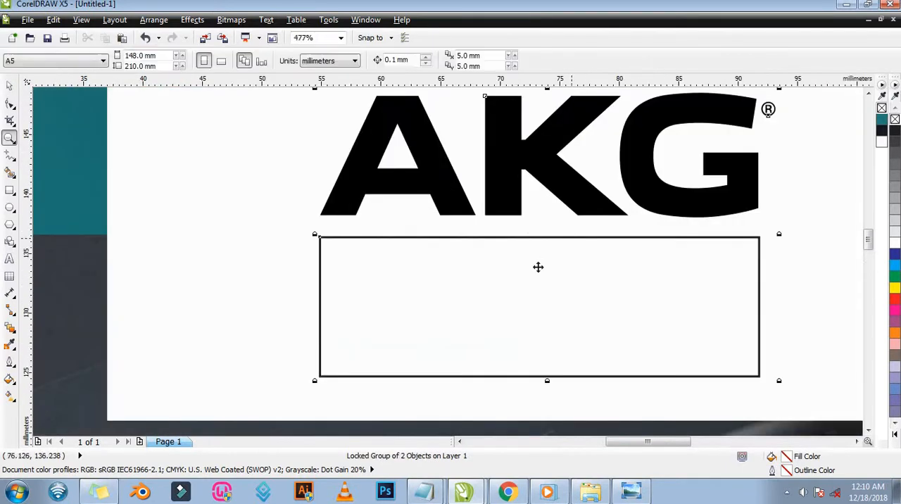
{"action": "key", "text": "Escape"}
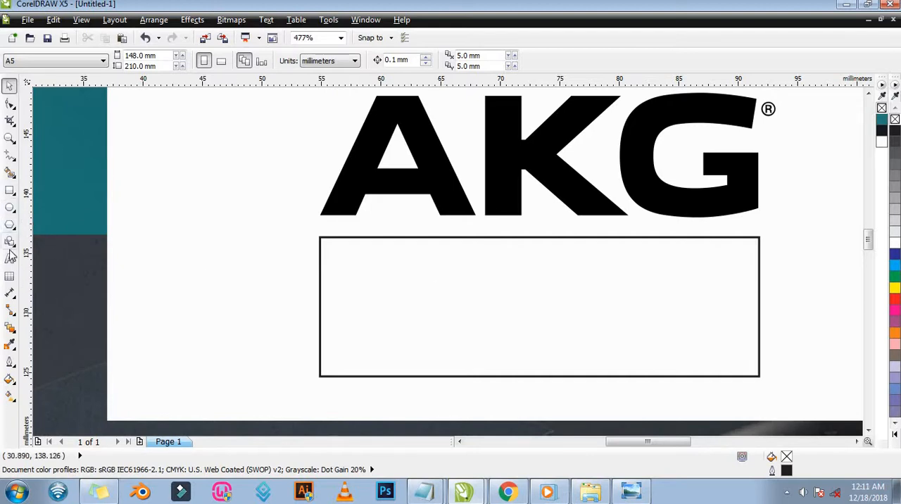
{"action": "left_click", "coordinate": [10, 191]}
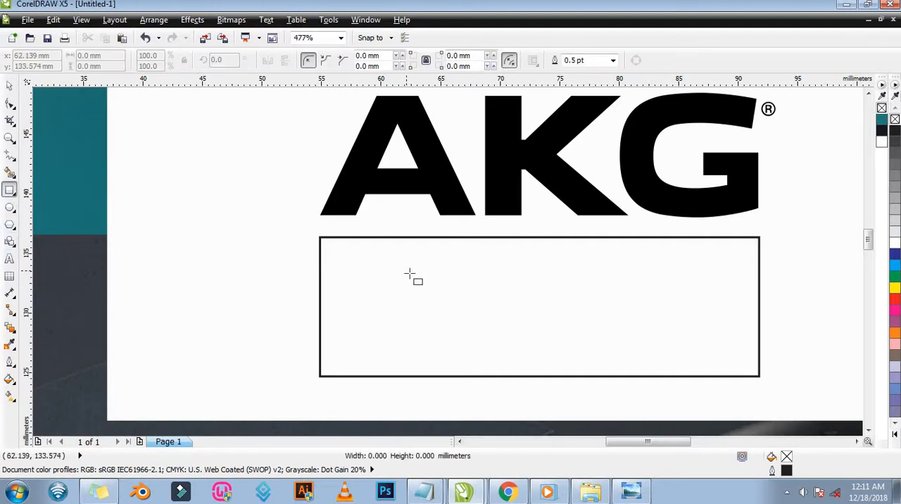
{"action": "left_click_drag", "start_coordinate": [406, 271], "coordinate": [426, 284]}
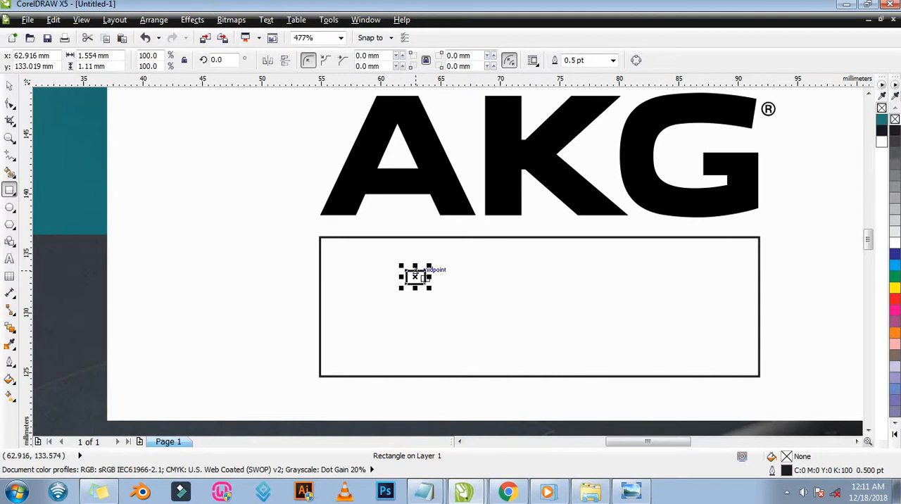
{"action": "left_click_drag", "start_coordinate": [416, 276], "coordinate": [431, 348]}
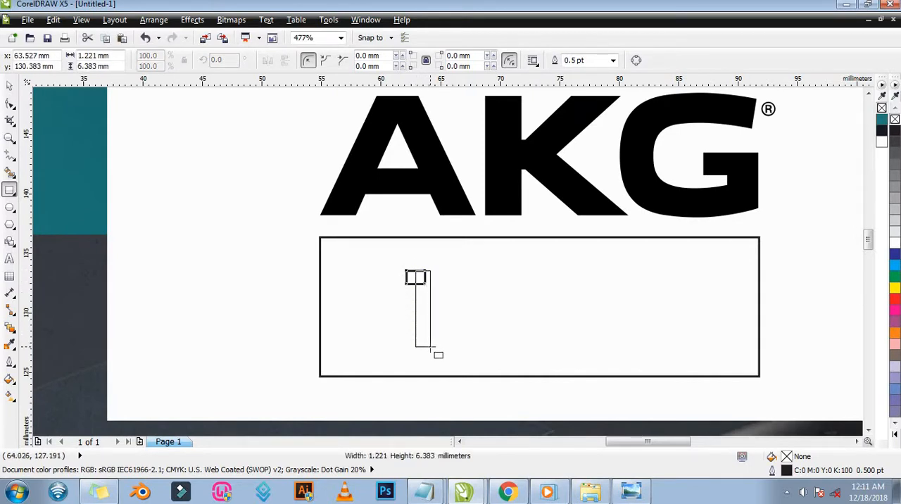
{"action": "left_click_drag", "start_coordinate": [430, 348], "coordinate": [430, 348]}
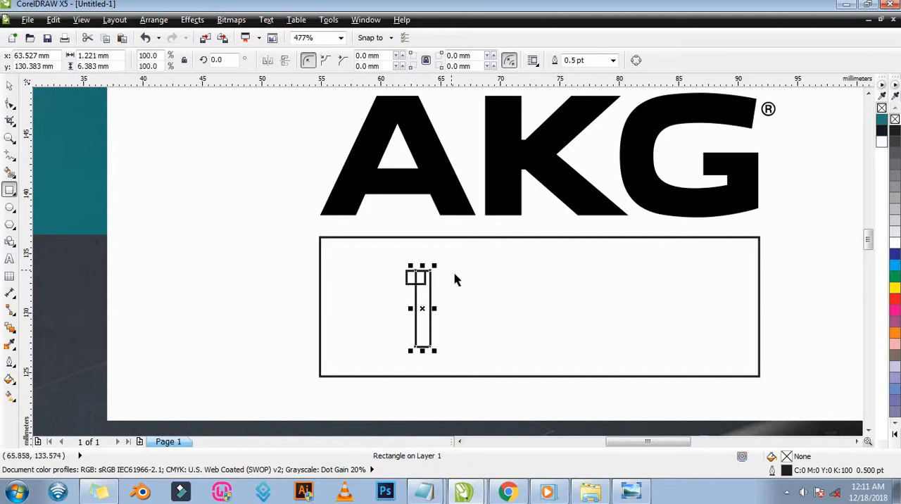
{"action": "key", "text": "space"}
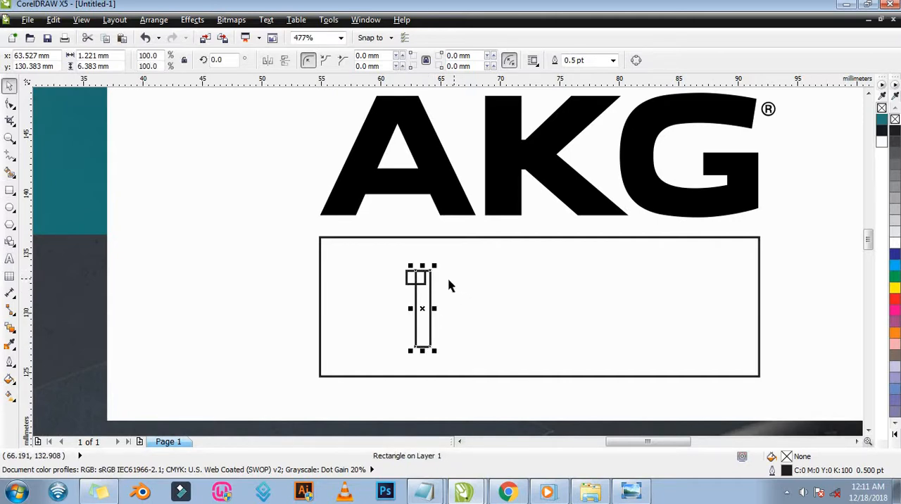
Weld the small rectangle and the tall rectangle into a single shape of the numeral 1.
{"action": "key", "text": "z"}
{"action": "left_click_drag", "start_coordinate": [378, 245], "coordinate": [463, 371]}
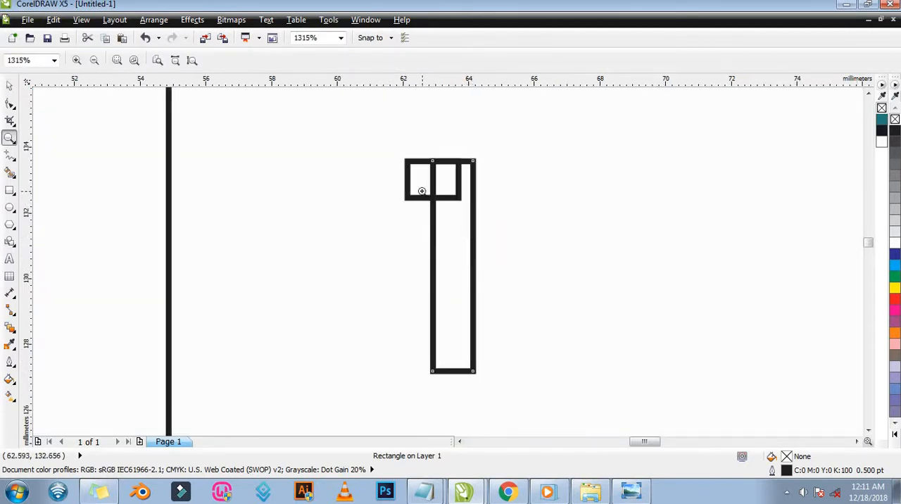
{"action": "key", "text": "space"}
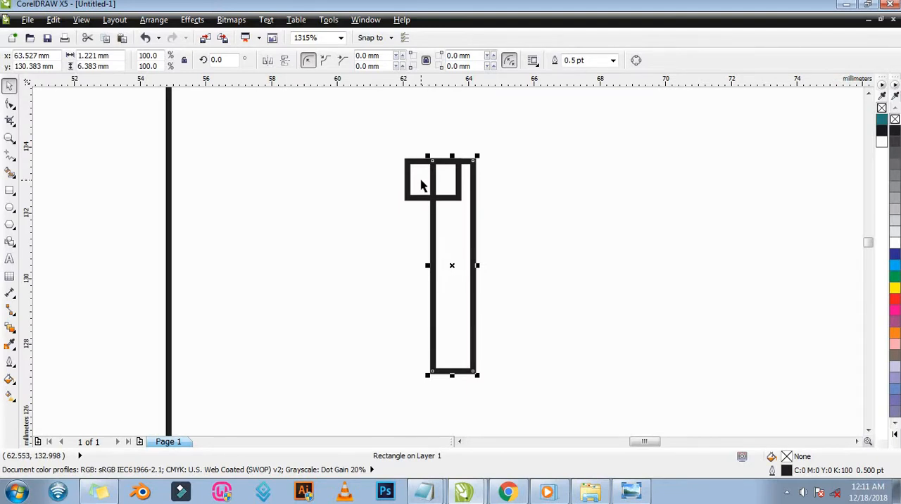
{"action": "left_click", "coordinate": [421, 184], "text": "shift"}
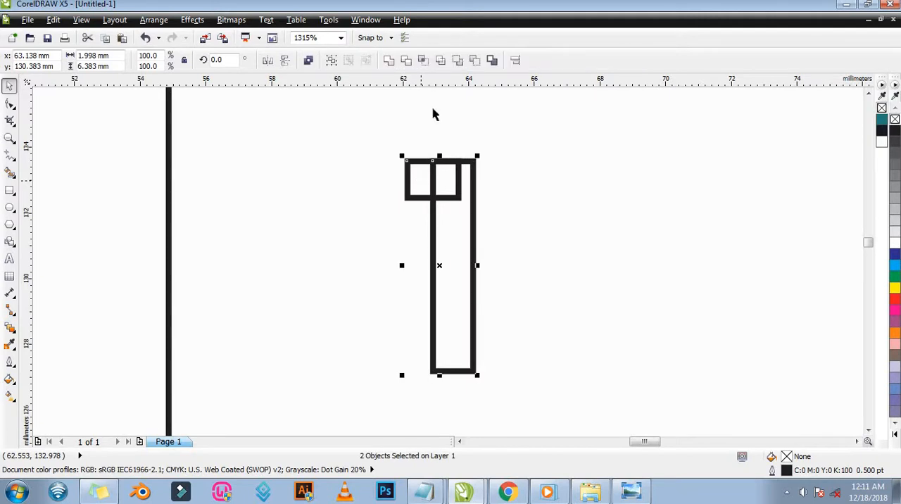
{"action": "left_click", "coordinate": [392, 64]}
{"action": "left_click", "coordinate": [509, 225]}
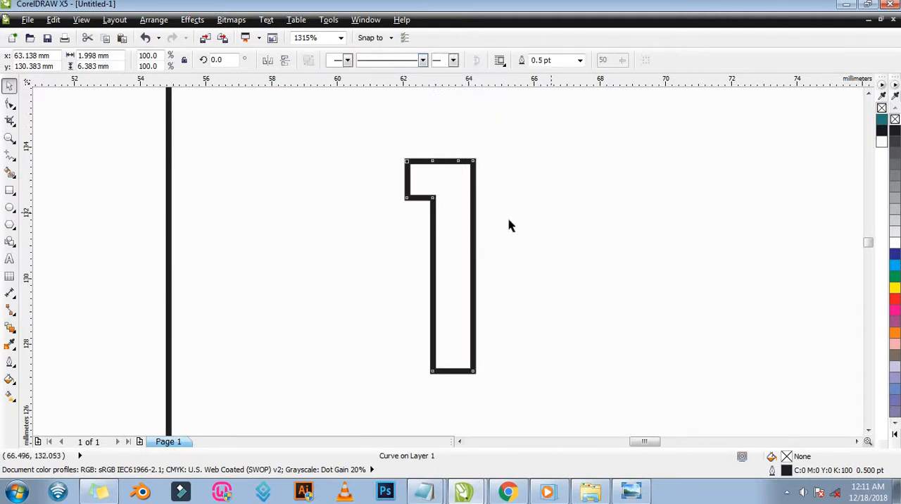
Make a trial copy of the numeral 1 about 3 mm to its right, and delete the copy.
{"action": "left_click", "coordinate": [454, 246]}
{"action": "left_click_drag", "start_coordinate": [463, 242], "coordinate": [562, 242]}
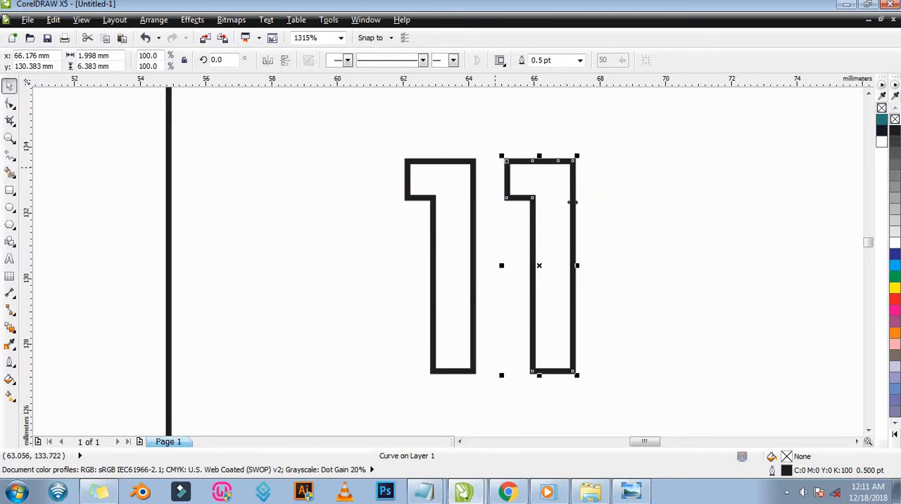
{"action": "key", "text": "Delete"}
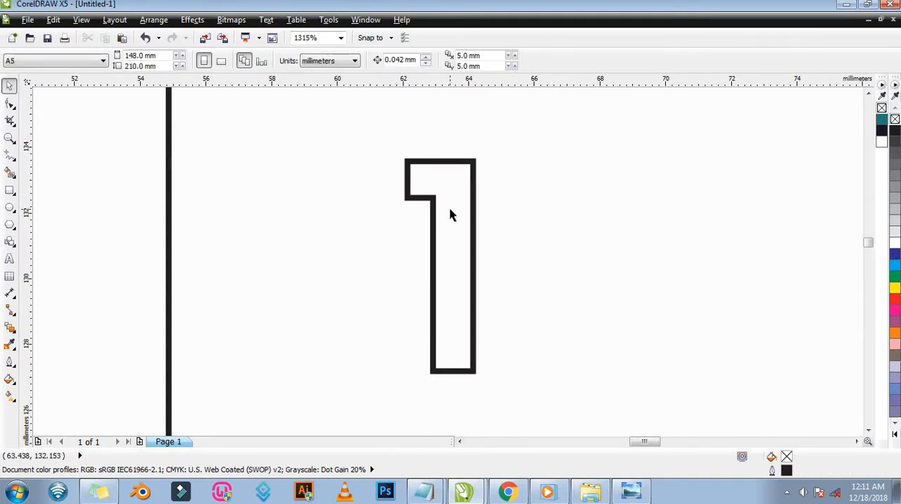
Place a freehand copy of the 1 beside it, compare the tops with a horizontal guideline, and undo the guideline and the copy.
{"action": "left_click", "coordinate": [451, 210]}
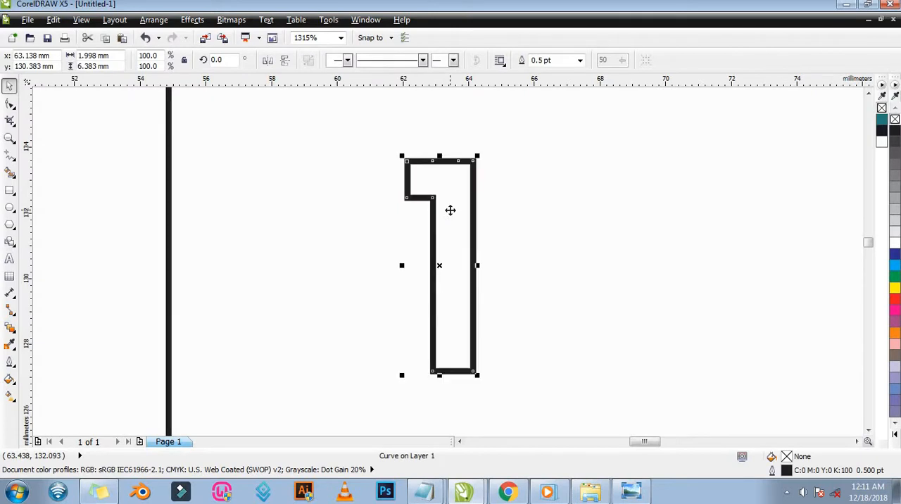
{"action": "left_click_drag", "start_coordinate": [450, 212], "coordinate": [564, 207]}
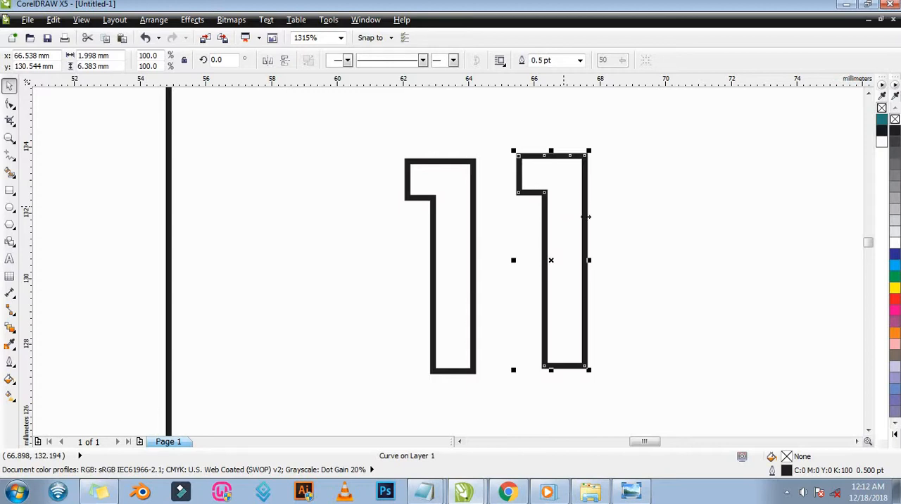
{"action": "key", "text": "z"}
{"action": "left_click_drag", "start_coordinate": [352, 113], "coordinate": [669, 226]}
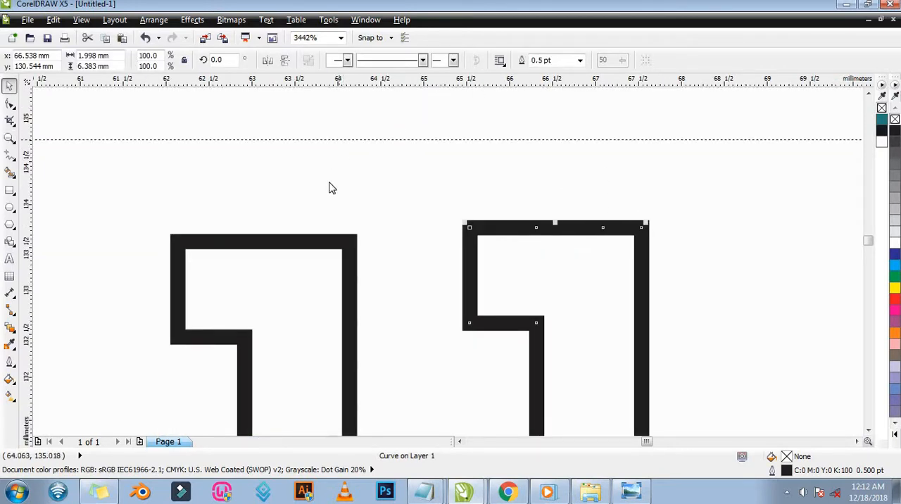
{"action": "left_click_drag", "start_coordinate": [331, 139], "coordinate": [332, 242]}
{"action": "key", "text": "z"}
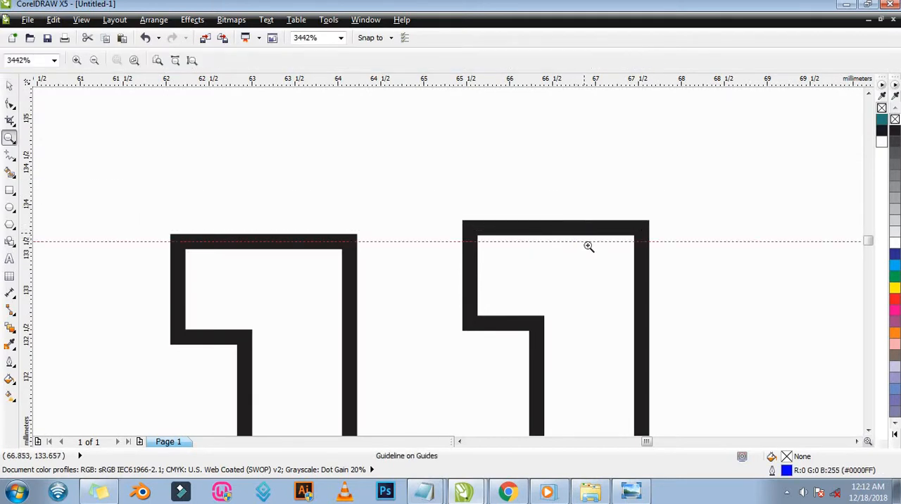
{"action": "right_click", "coordinate": [588, 246]}
{"action": "key", "text": "ctrl+z"}
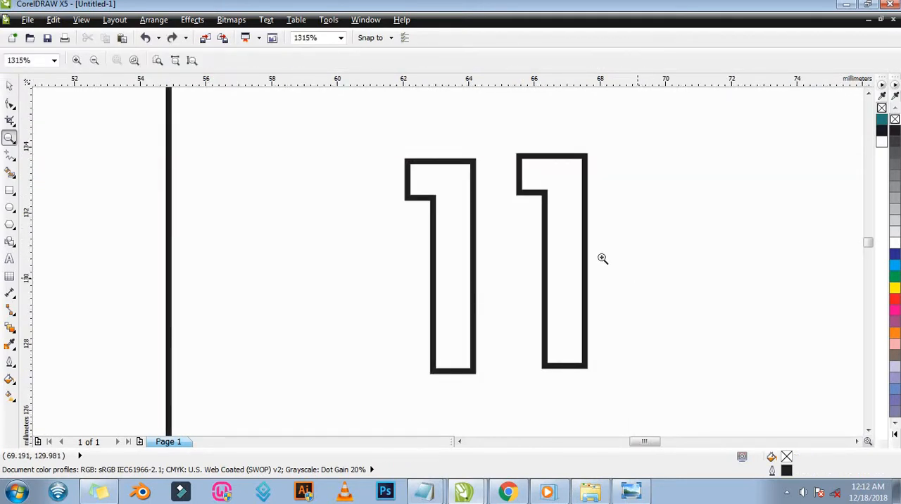
{"action": "key", "text": "ctrl+z"}
{"action": "key", "text": "space"}
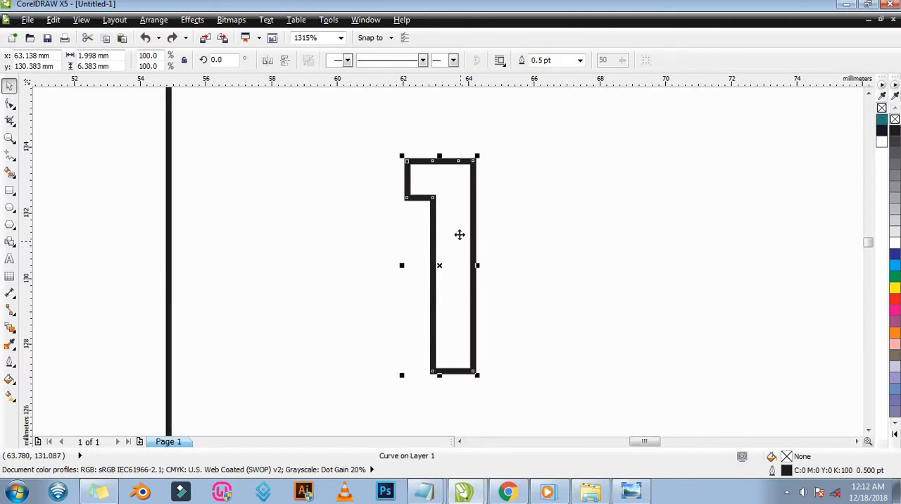
Make two further trial copies of the 1 level with it, about 3.6 mm and 3.3 mm away, deleting each.
{"action": "left_click_drag", "start_coordinate": [460, 236], "coordinate": [580, 234]}
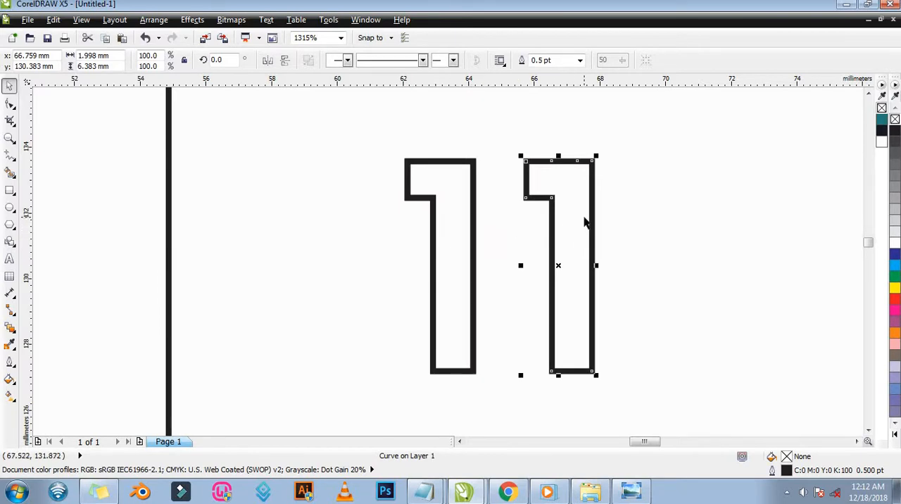
{"action": "key", "text": "Delete"}
{"action": "left_click", "coordinate": [454, 231]}
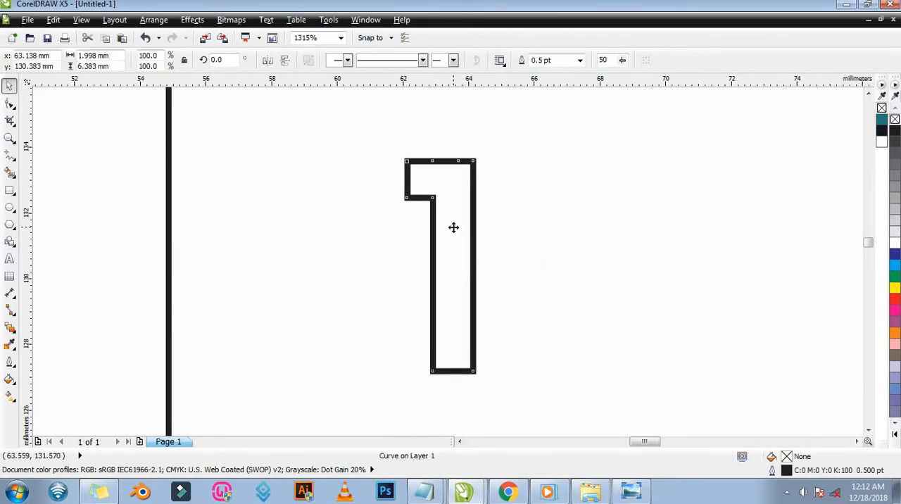
{"action": "left_click_drag", "start_coordinate": [454, 227], "coordinate": [564, 226]}
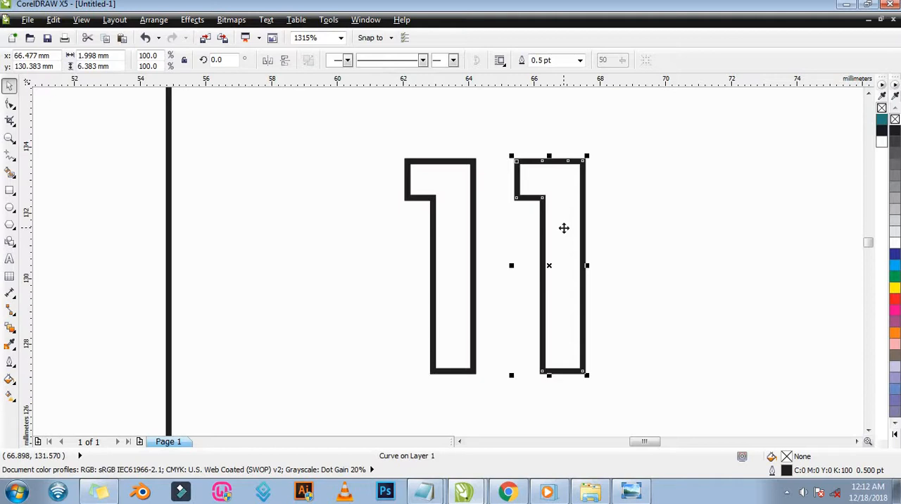
{"action": "key", "text": "Delete"}
Copy the numeral 1 horizontally about 3.6 mm to its right, keeping both level, to form 11.
{"action": "left_click", "coordinate": [462, 238]}
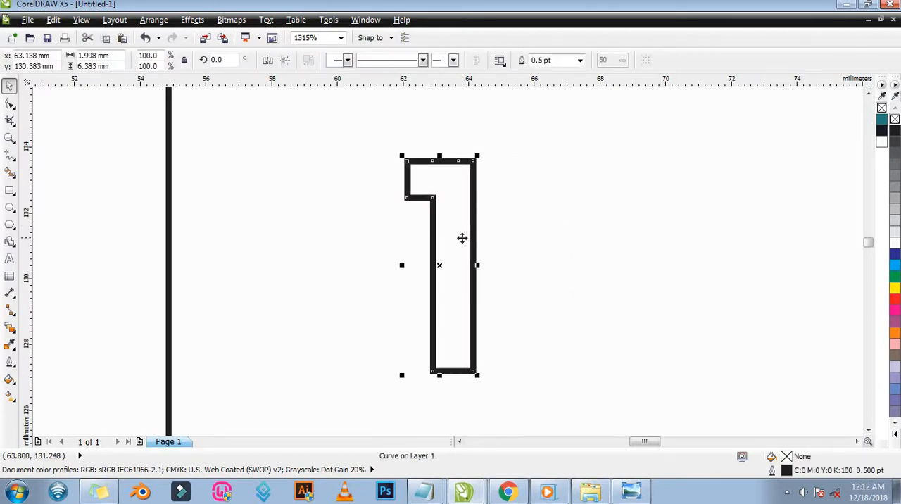
{"action": "double_click", "coordinate": [462, 238]}
{"action": "left_click_drag", "start_coordinate": [505, 236], "coordinate": [579, 235]}
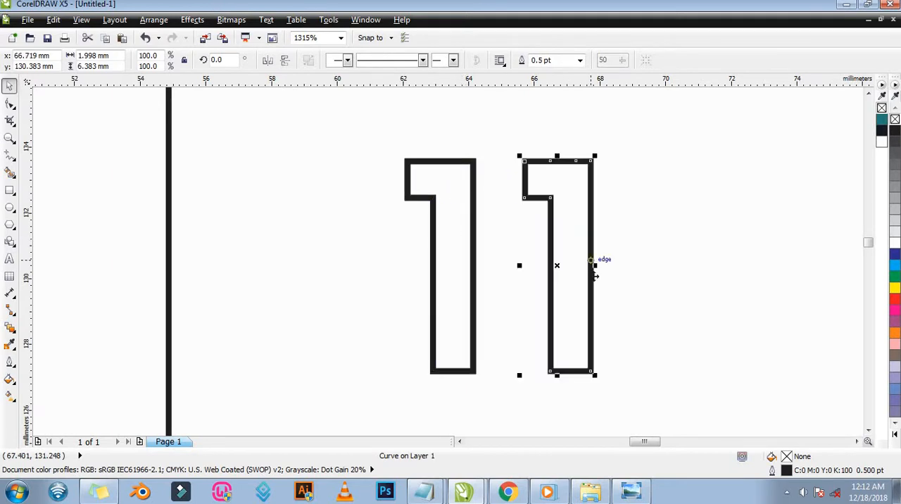
Add the artistic text X in Arial 24 pt to the right of the 11 shapes.
{"action": "key", "text": "z"}
{"action": "right_click", "coordinate": [702, 247]}
{"action": "left_click_drag", "start_coordinate": [363, 224], "coordinate": [671, 383]}
{"action": "key", "text": "space"}
{"action": "left_click", "coordinate": [9, 259]}
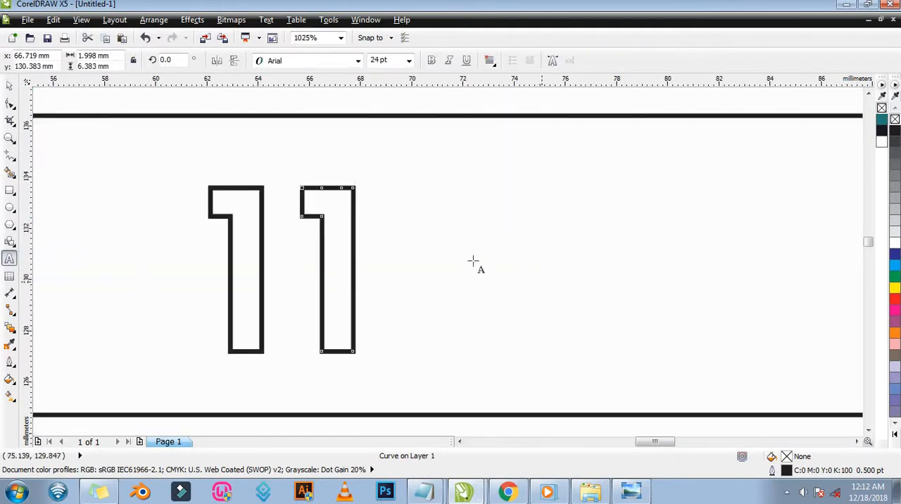
{"action": "left_click", "coordinate": [504, 285]}
{"action": "type", "text": "X"}
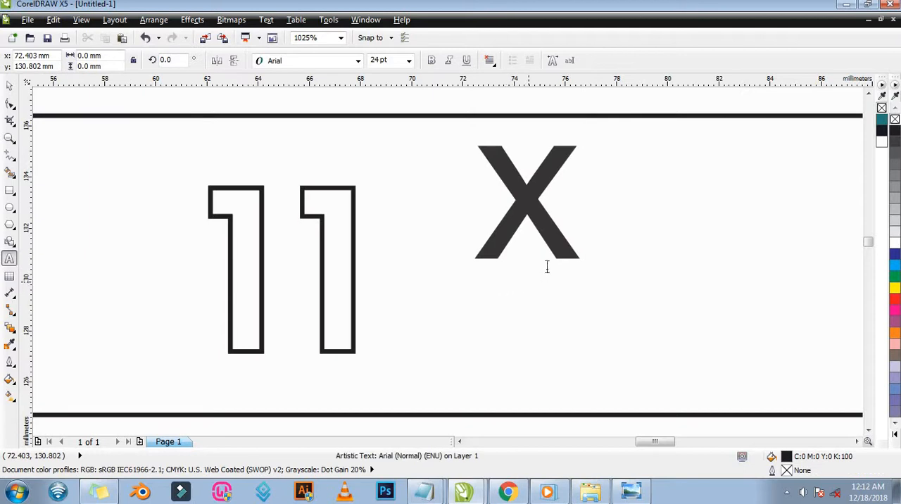
Move the X close to the second 1 and enlarge it to about 35.5 pt, roughly matching the numerals' height.
{"action": "key", "text": "ctrl+space"}
{"action": "left_click_drag", "start_coordinate": [536, 204], "coordinate": [428, 299]}
{"action": "left_click_drag", "start_coordinate": [507, 215], "coordinate": [568, 181]}
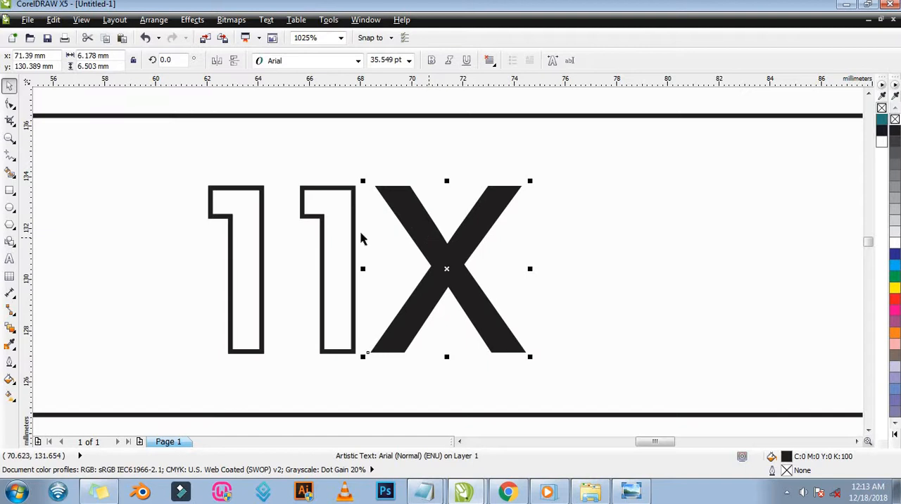
Align the top of the X with the top of the second 1 and check their upper edges up close.
{"action": "left_click", "coordinate": [336, 226], "text": "shift"}
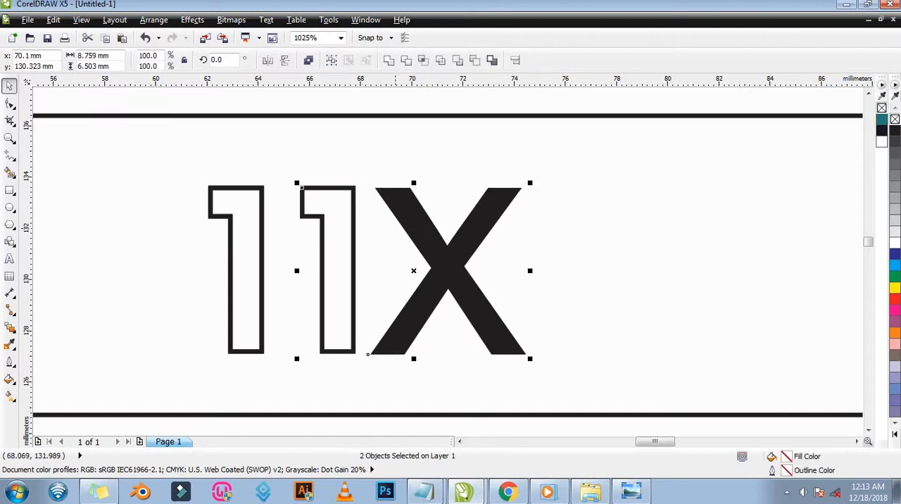
{"action": "key", "text": "z"}
{"action": "left_click_drag", "start_coordinate": [466, 242], "coordinate": [466, 241]}
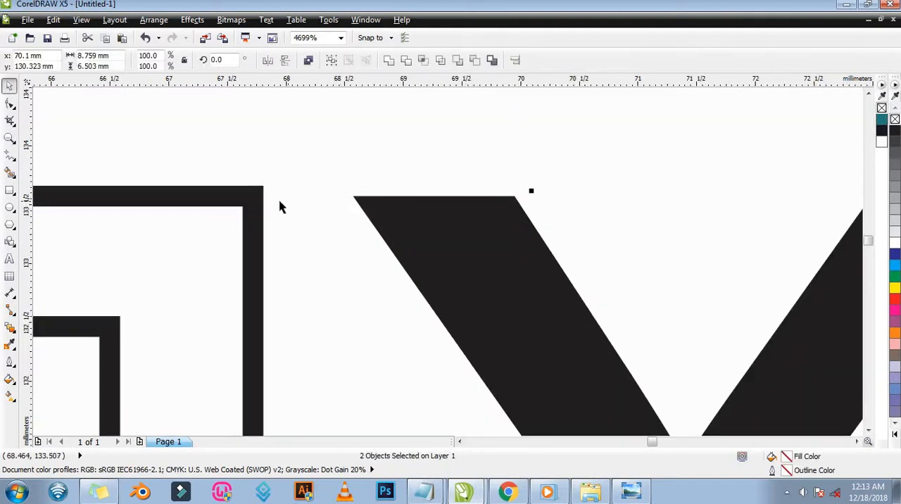
{"action": "key", "text": "z"}
{"action": "right_click", "coordinate": [445, 193]}
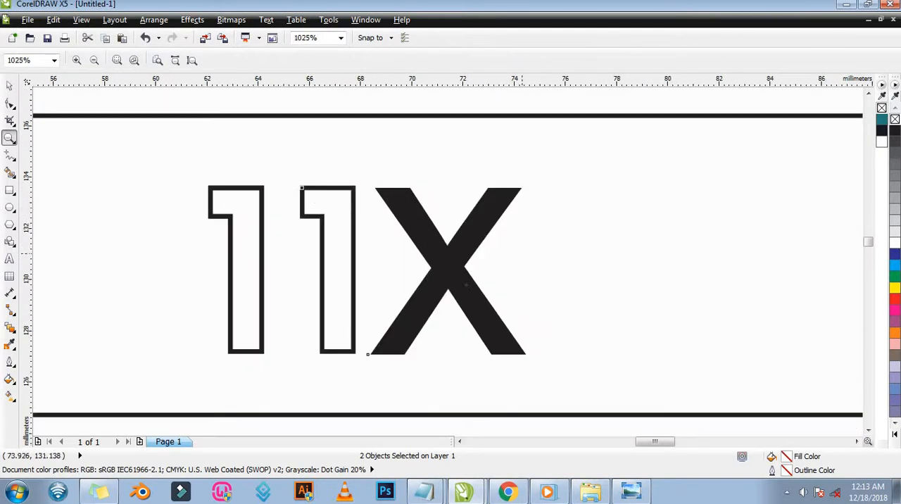
Add the artistic text EDITION in Arial at about 4.18 pt just beneath the 11.
{"action": "left_click_drag", "start_coordinate": [117, 280], "coordinate": [600, 422]}
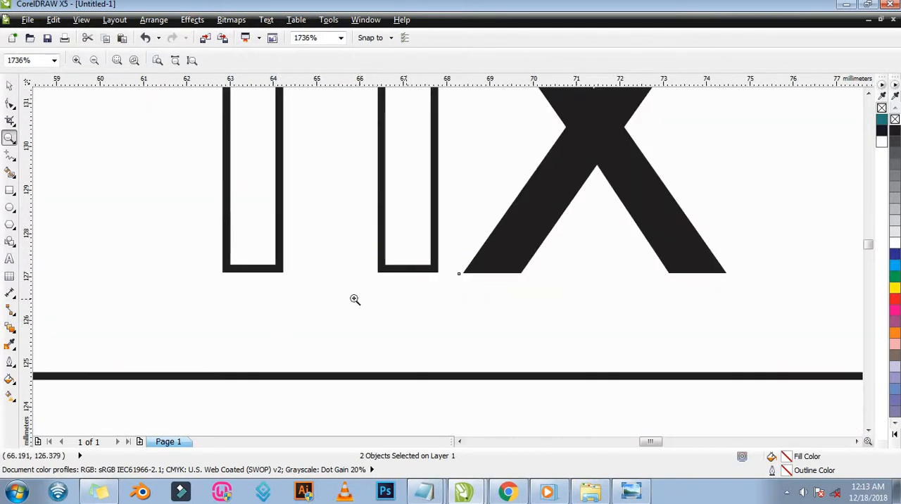
{"action": "left_click", "coordinate": [10, 259]}
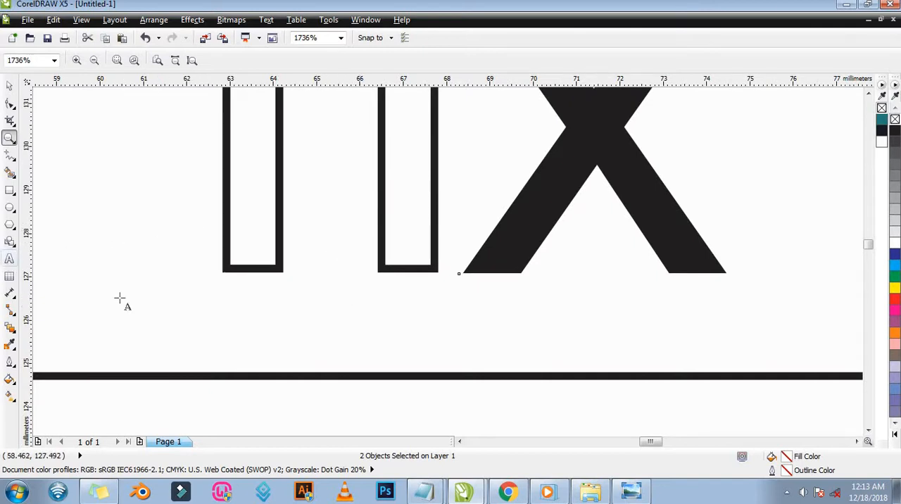
{"action": "left_click", "coordinate": [220, 337]}
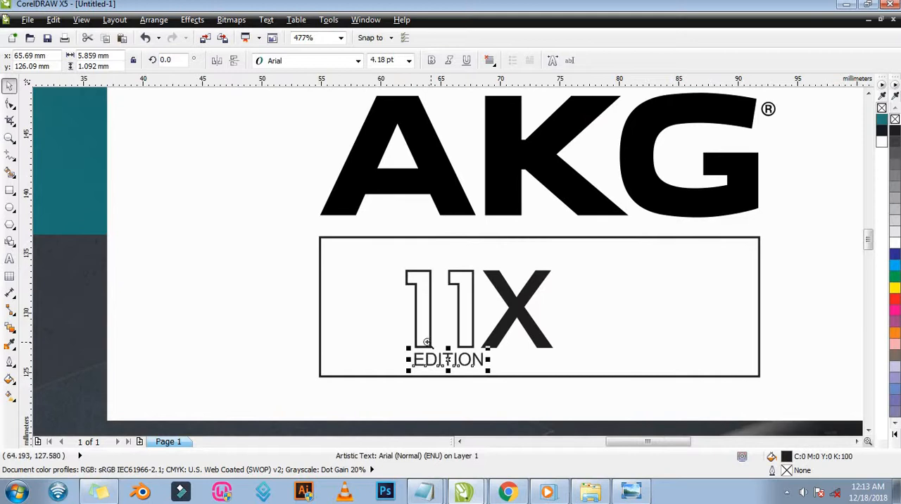
{"action": "key", "text": "F2"}
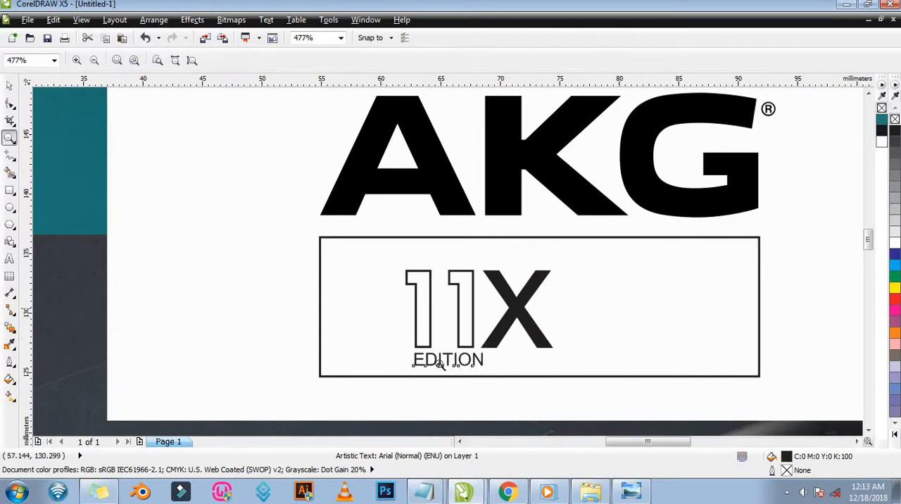
{"action": "left_click_drag", "start_coordinate": [342, 302], "coordinate": [608, 382]}
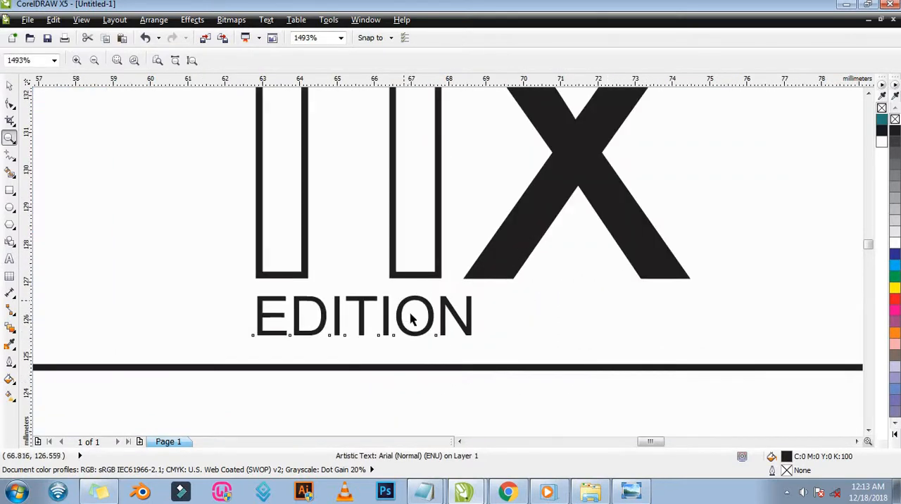
{"action": "key", "text": "space"}
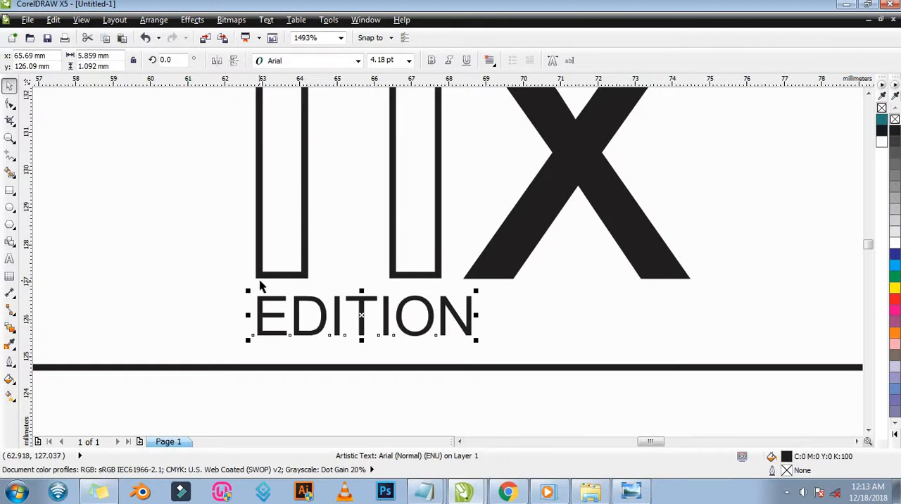
Place a vertical guideline along the inner left edge of the first 1's stem and move EDITION so its E starts there.
{"action": "key", "text": "space"}
{"action": "left_click_drag", "start_coordinate": [242, 261], "coordinate": [312, 329]}
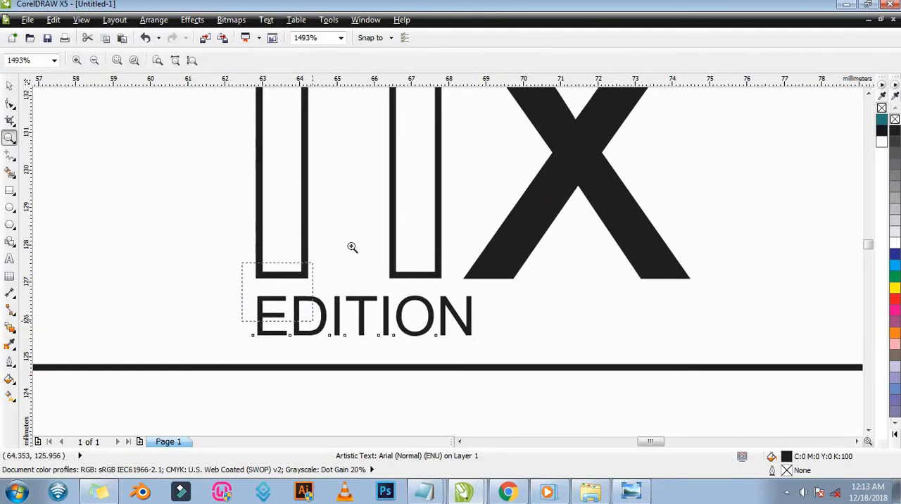
{"action": "key", "text": "space"}
{"action": "left_click_drag", "start_coordinate": [33, 222], "coordinate": [320, 222]}
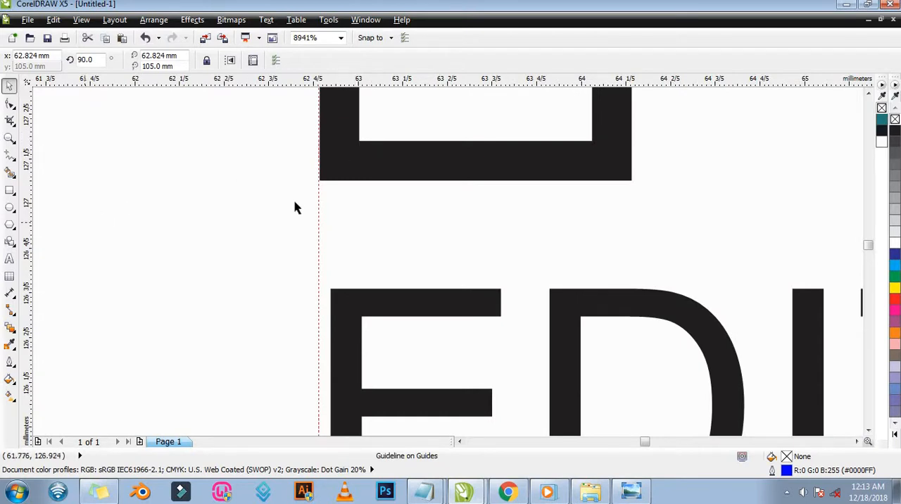
{"action": "left_click_drag", "start_coordinate": [319, 207], "coordinate": [359, 201]}
{"action": "left_click_drag", "start_coordinate": [413, 317], "coordinate": [435, 306]}
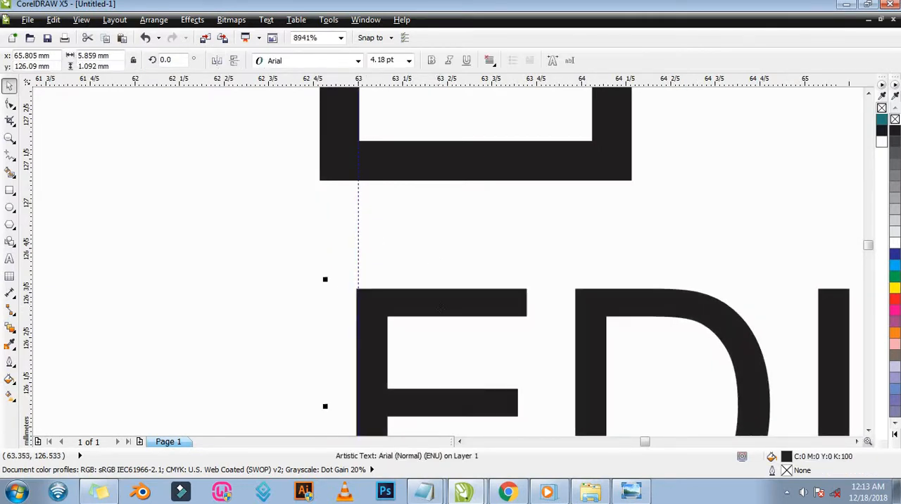
Fine-tune the EDITION text's horizontal position so the left edge of the E meets the guideline exactly.
{"action": "key", "text": "z"}
{"action": "scroll", "coordinate": [423, 221], "scroll_direction": "down", "scroll_amount": 5}
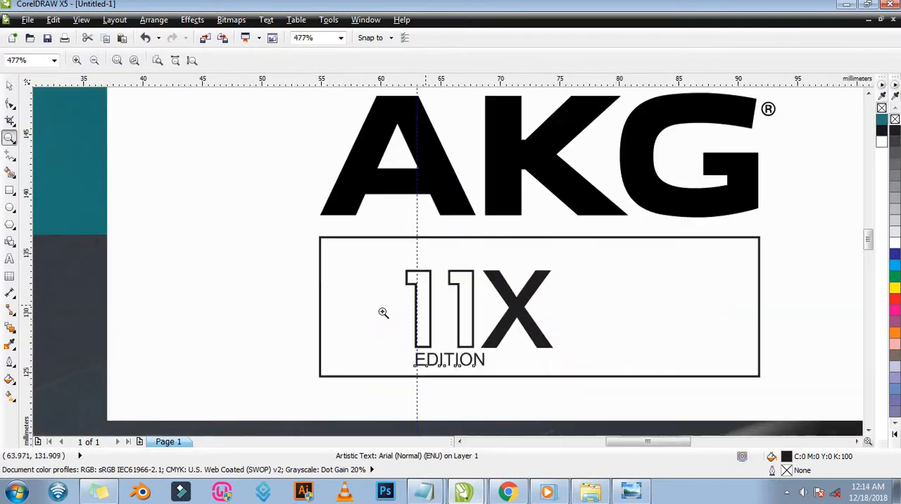
{"action": "scroll", "coordinate": [439, 372], "scroll_direction": "up", "scroll_amount": 3}
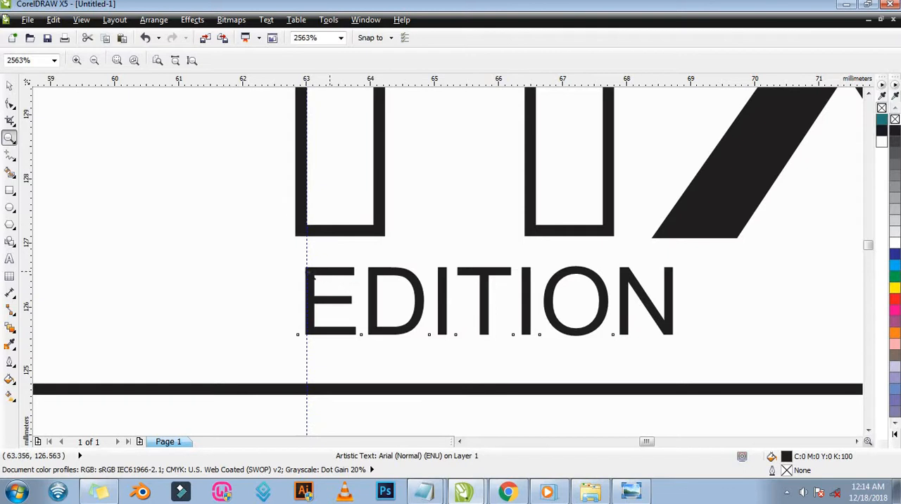
{"action": "scroll", "coordinate": [307, 275], "scroll_direction": "up", "scroll_amount": 5}
{"action": "left_click_drag", "start_coordinate": [231, 164], "coordinate": [330, 222]}
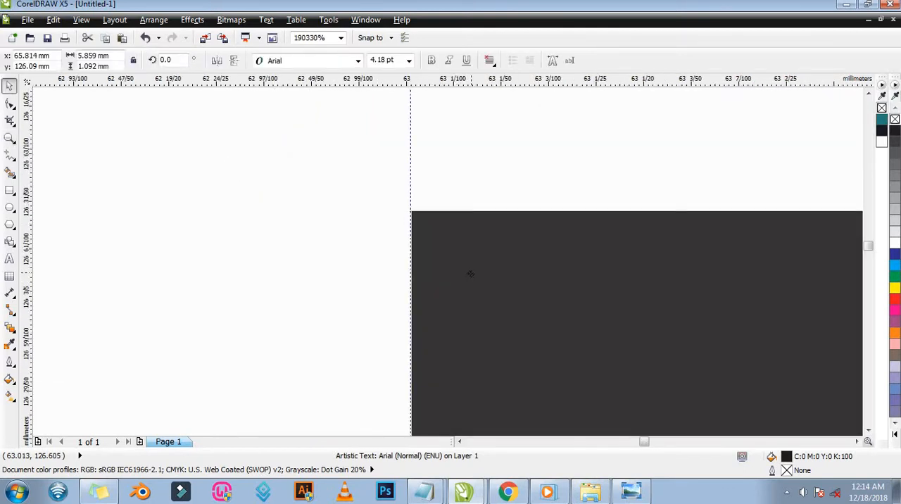
{"action": "key", "text": "z"}
{"action": "key", "text": "F3"}
{"action": "key", "text": "F3"}
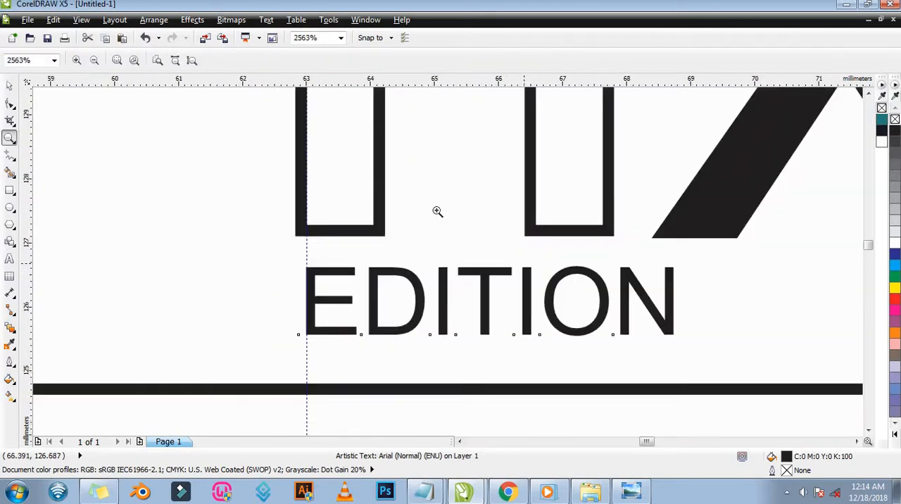
{"action": "key", "text": "F3"}
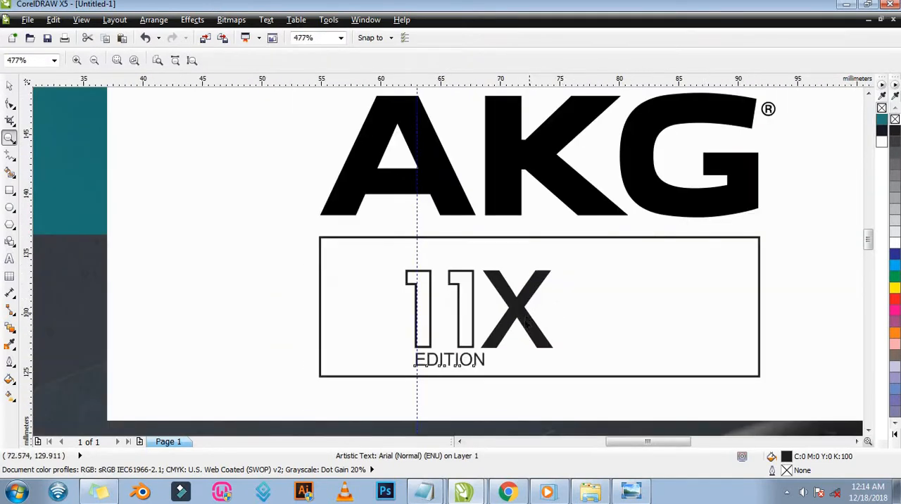
Place a second vertical guideline at the lower right corner of the X, at about 74.48 mm.
{"action": "key", "text": "F2"}
{"action": "left_click_drag", "start_coordinate": [357, 307], "coordinate": [657, 395]}
{"action": "key", "text": "space"}
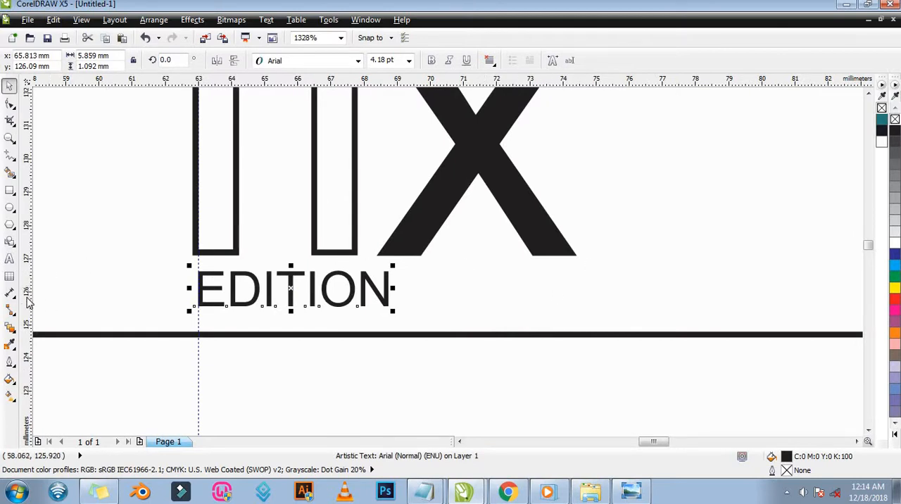
{"action": "mouse_move", "coordinate": [28, 301]}
{"action": "left_mouse_down"}
{"action": "mouse_move", "coordinate": [565, 301]}
{"action": "mouse_move", "coordinate": [583, 261]}
{"action": "mouse_move", "coordinate": [576, 258]}
{"action": "mouse_move", "coordinate": [584, 269]}
{"action": "left_mouse_up"}
{"action": "key", "text": "F2"}
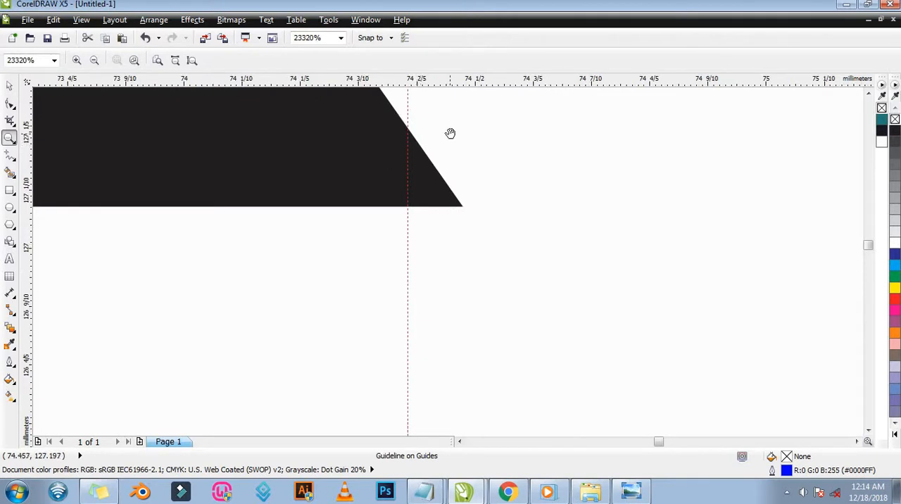
{"action": "left_click_drag", "start_coordinate": [451, 133], "coordinate": [511, 250]}
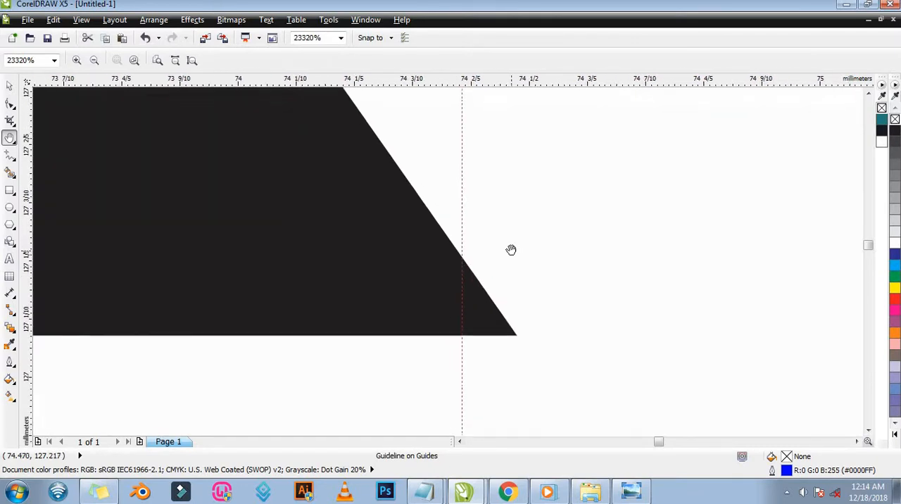
{"action": "key", "text": "space"}
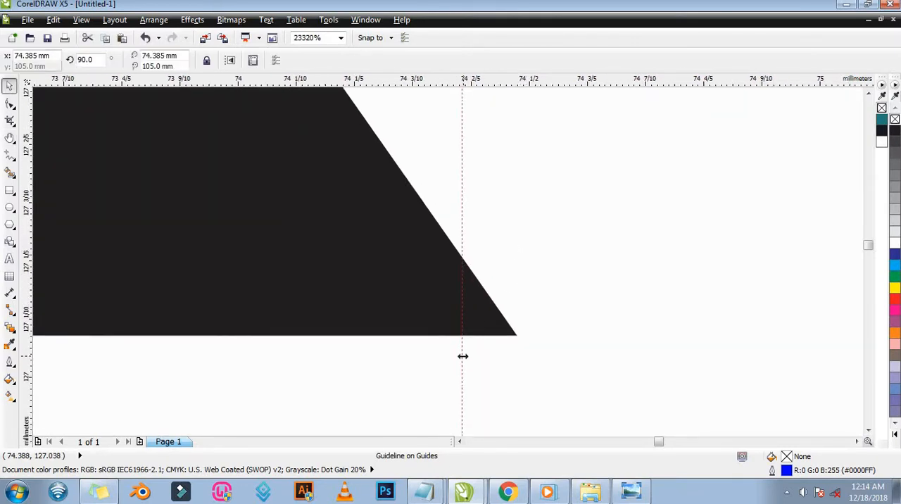
{"action": "left_click_drag", "start_coordinate": [463, 357], "coordinate": [519, 339]}
{"action": "key", "text": "z"}
{"action": "right_click", "coordinate": [534, 307]}
{"action": "right_click", "coordinate": [534, 308]}
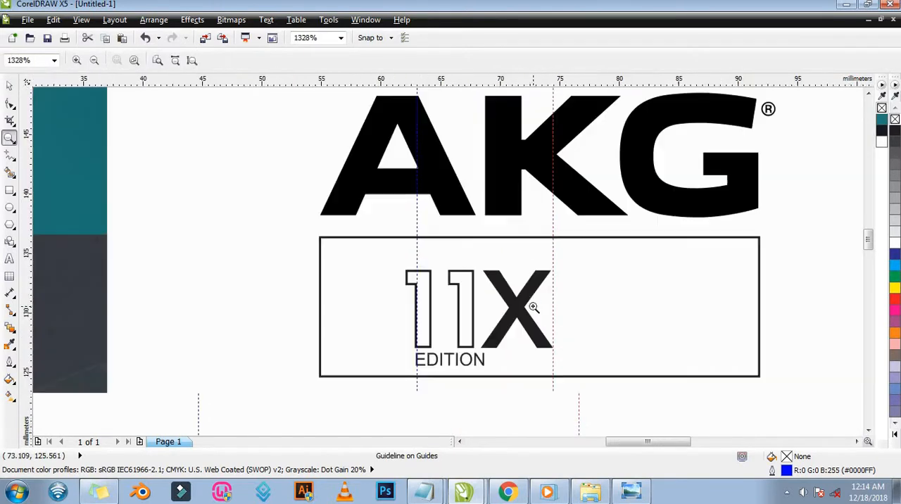
Widen EDITION's letter spacing with the Shape tool until the N ends at the guideline beside the X.
{"action": "left_click_drag", "start_coordinate": [365, 314], "coordinate": [617, 391]}
{"action": "key", "text": "space"}
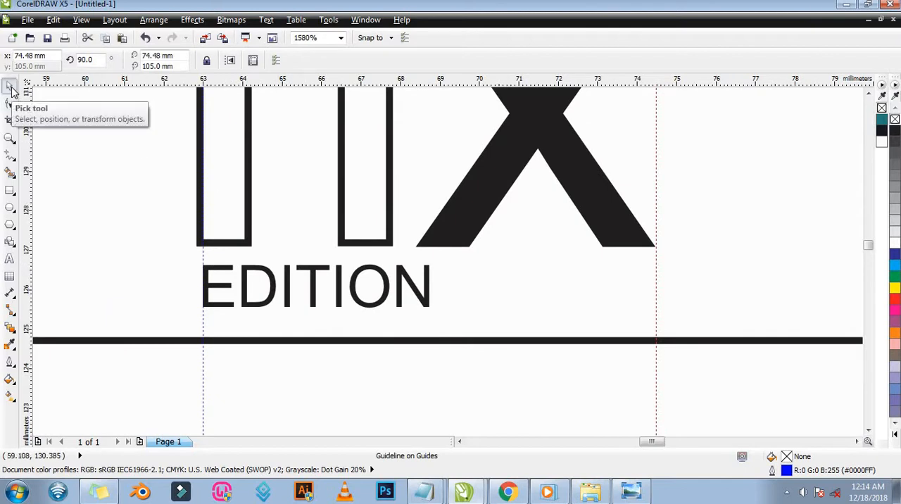
{"action": "left_click", "coordinate": [401, 297]}
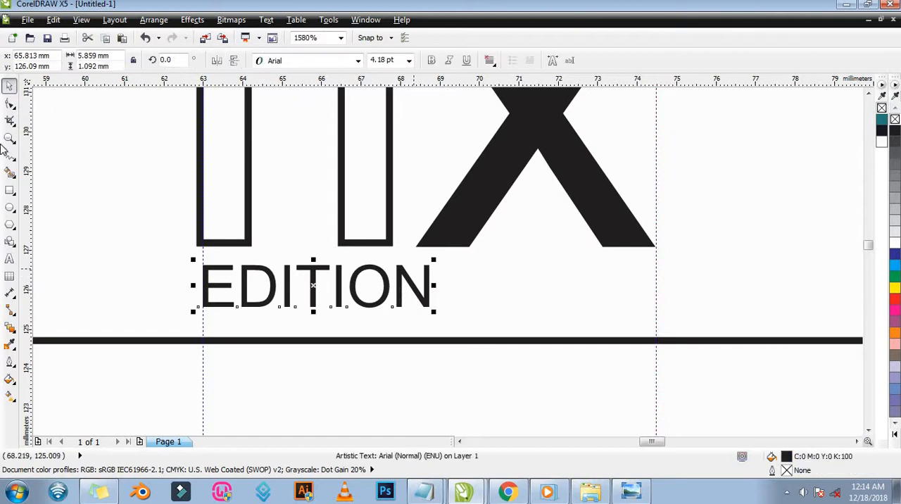
{"action": "left_click", "coordinate": [10, 106]}
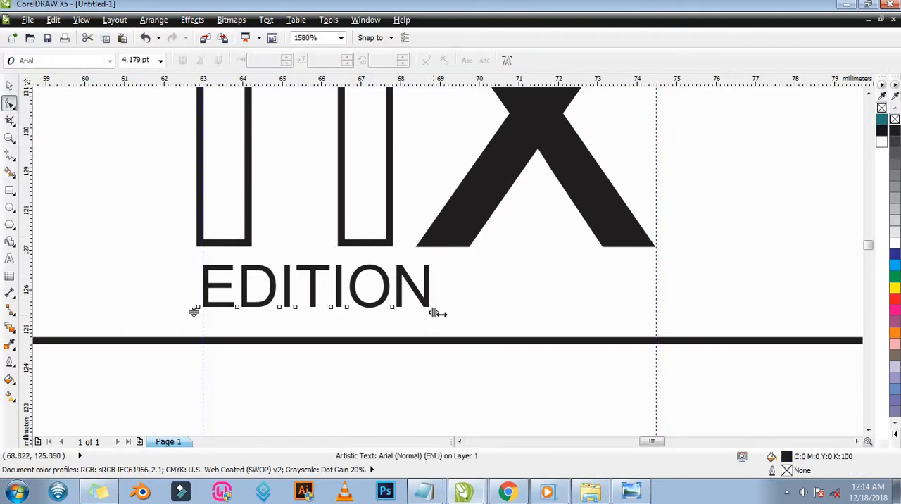
{"action": "left_click_drag", "start_coordinate": [436, 313], "coordinate": [651, 314]}
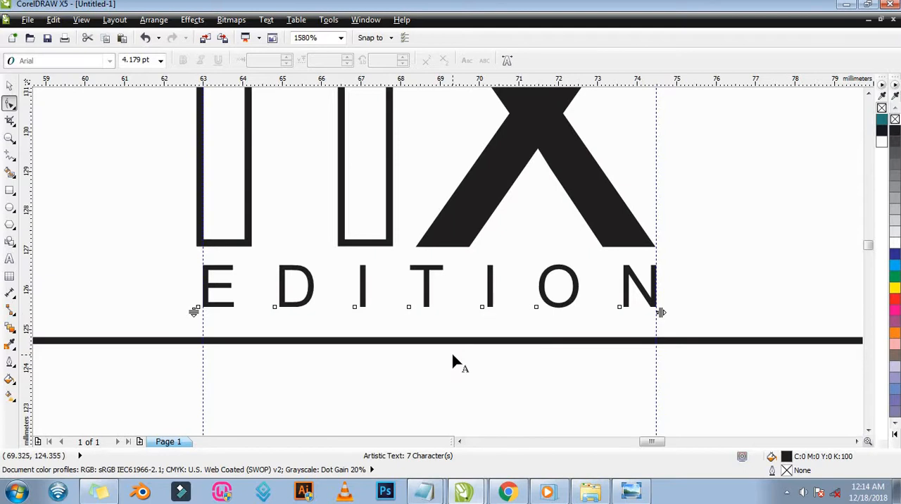
{"action": "key", "text": "z"}
{"action": "scroll", "coordinate": [483, 297], "scroll_direction": "down", "scroll_amount": 3}
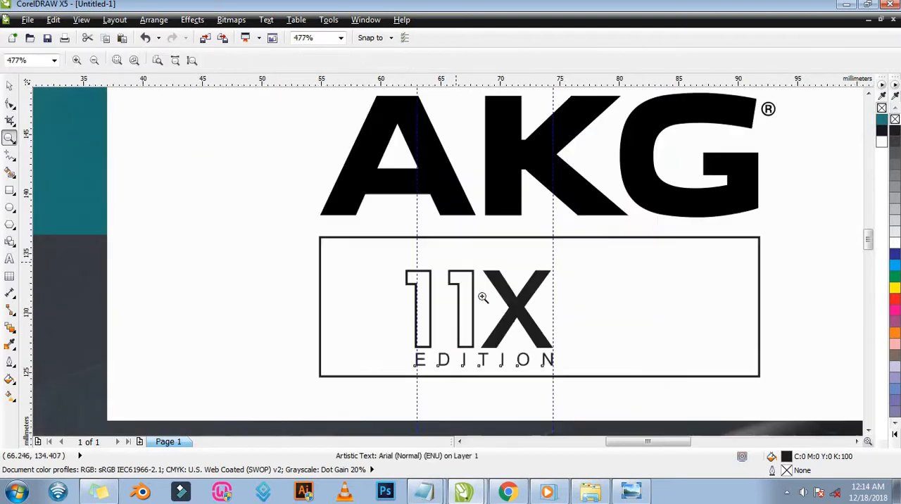
Switch to the AKG 1 reference image in Windows Photo Viewer and examine the colours of its 11X Edition logo.
{"action": "key", "text": "space"}
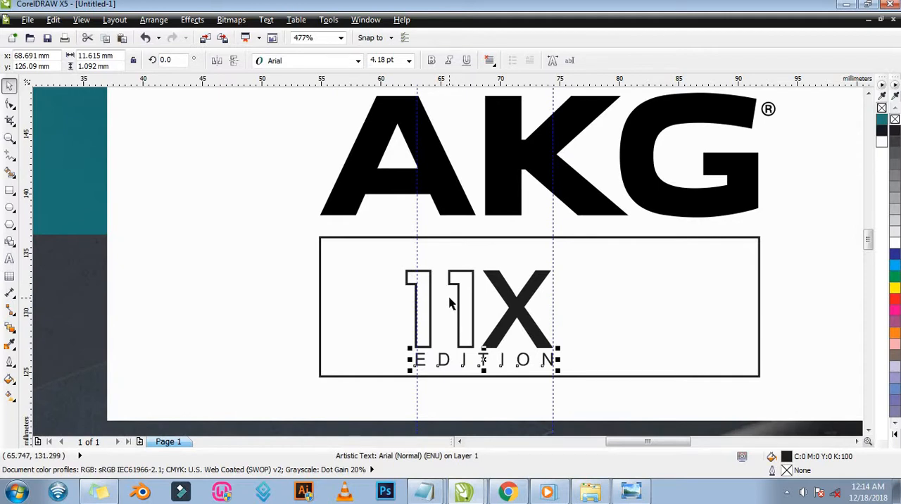
{"action": "left_click", "coordinate": [631, 491]}
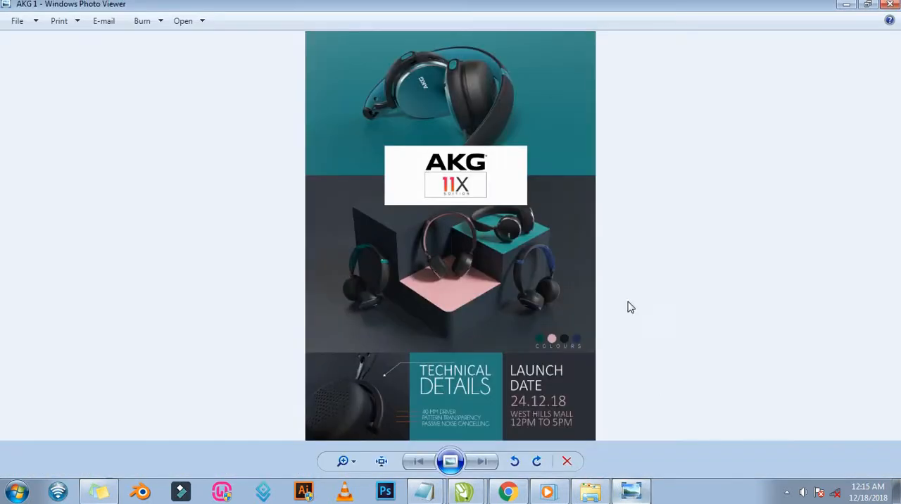
{"action": "scroll", "coordinate": [451, 182], "scroll_direction": "up", "scroll_amount": 5}
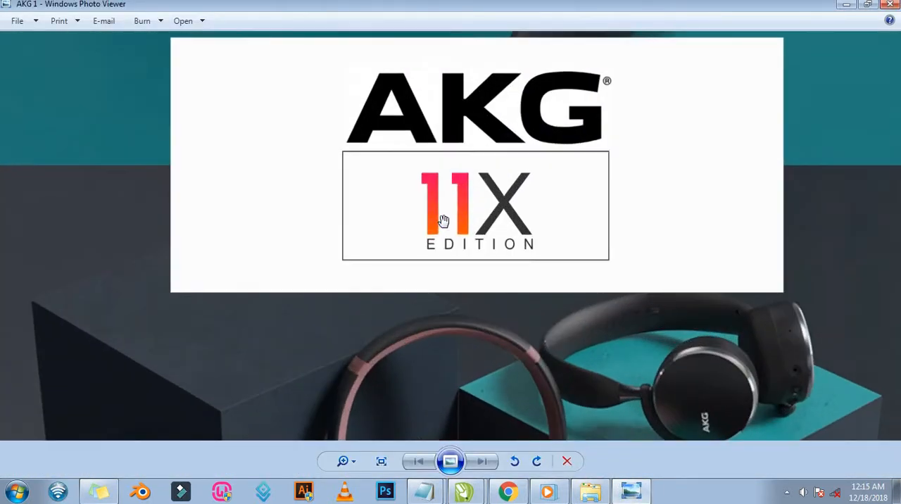
{"action": "scroll", "coordinate": [443, 218], "scroll_direction": "up", "scroll_amount": 3}
{"action": "scroll", "coordinate": [653, 197], "scroll_direction": "down", "scroll_amount": 6}
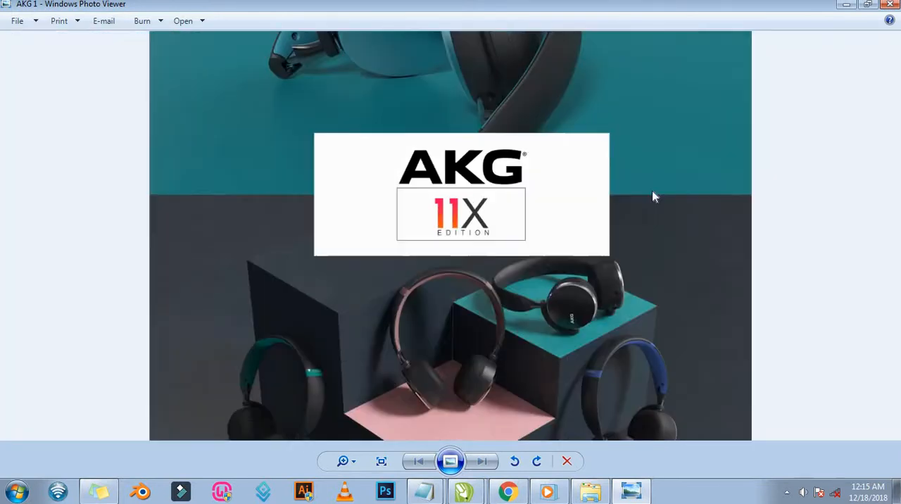
{"action": "scroll", "coordinate": [653, 197], "scroll_direction": "down", "scroll_amount": 2}
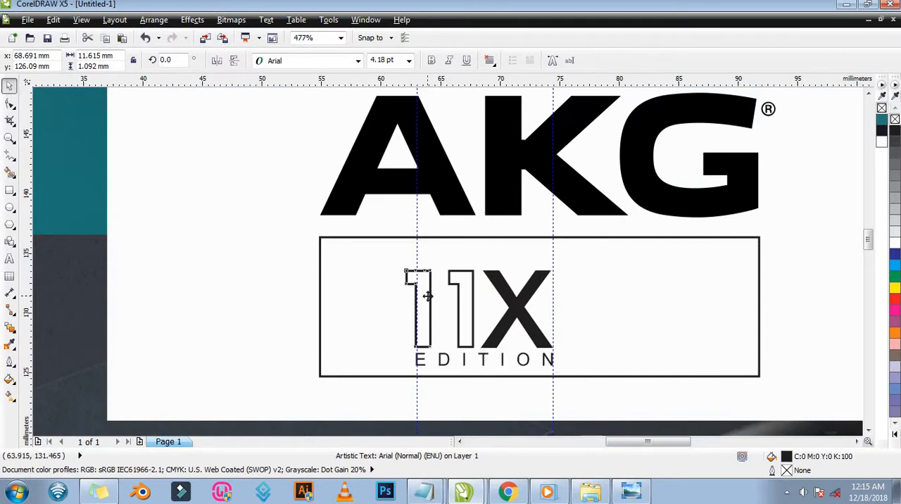
Fill the first 1 with a linear two-colour fountain fill from pink to orange at an angle of -80 degrees.
{"action": "left_click", "coordinate": [427, 300]}
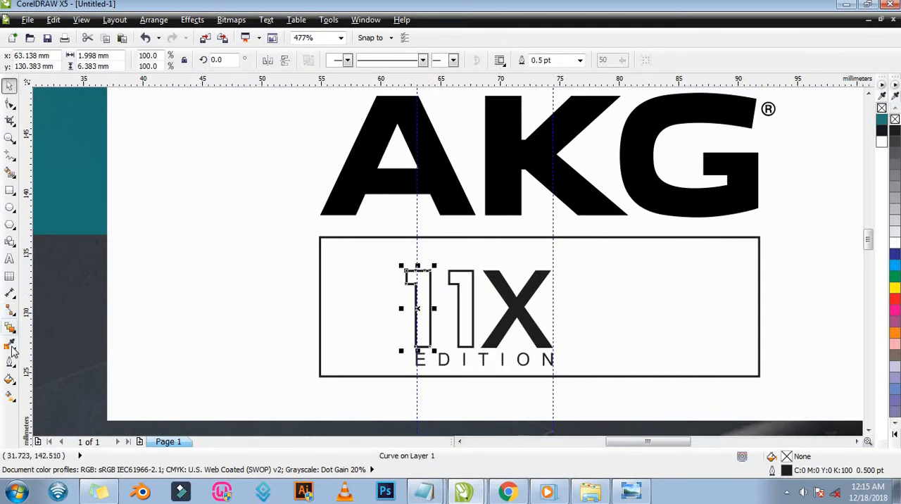
{"action": "left_click", "coordinate": [10, 379]}
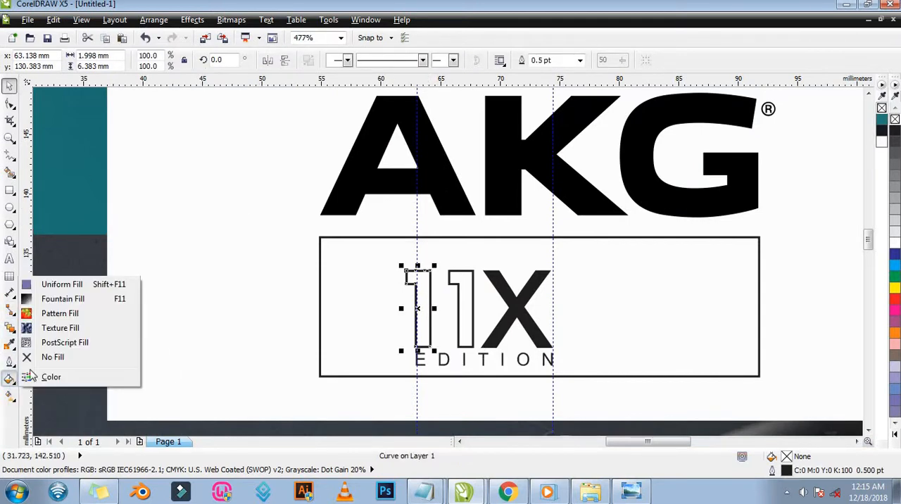
{"action": "key", "text": "F11"}
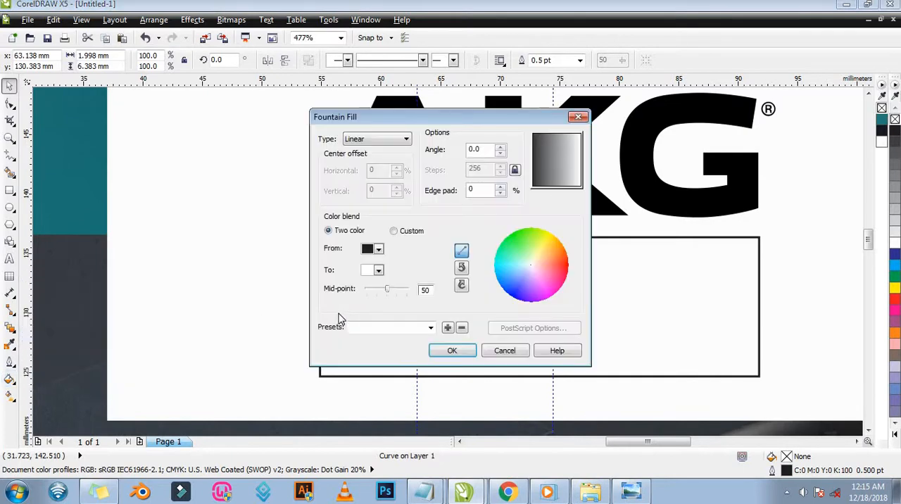
{"action": "left_click", "coordinate": [378, 250]}
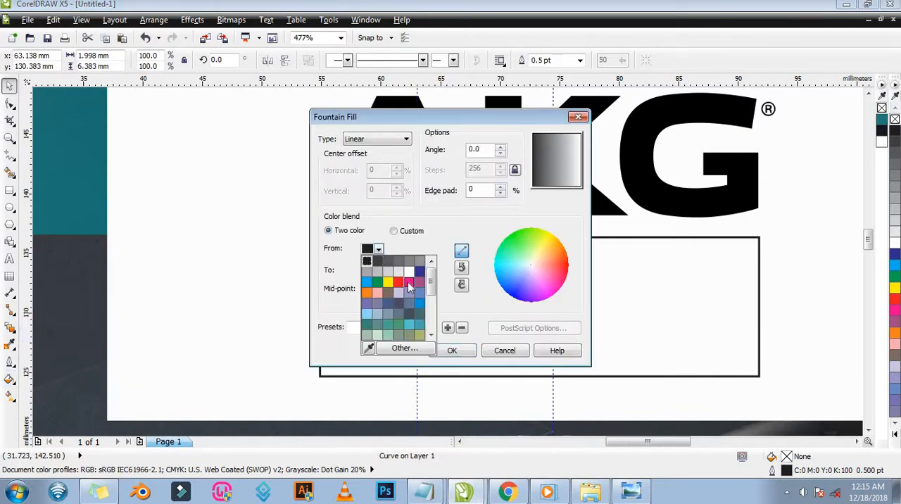
{"action": "left_click", "coordinate": [410, 282]}
{"action": "left_click", "coordinate": [378, 270]}
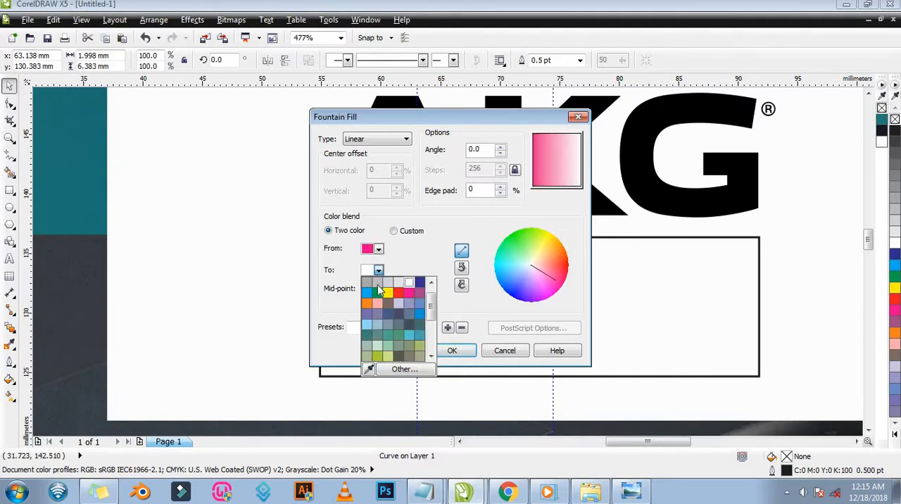
{"action": "left_click", "coordinate": [366, 303]}
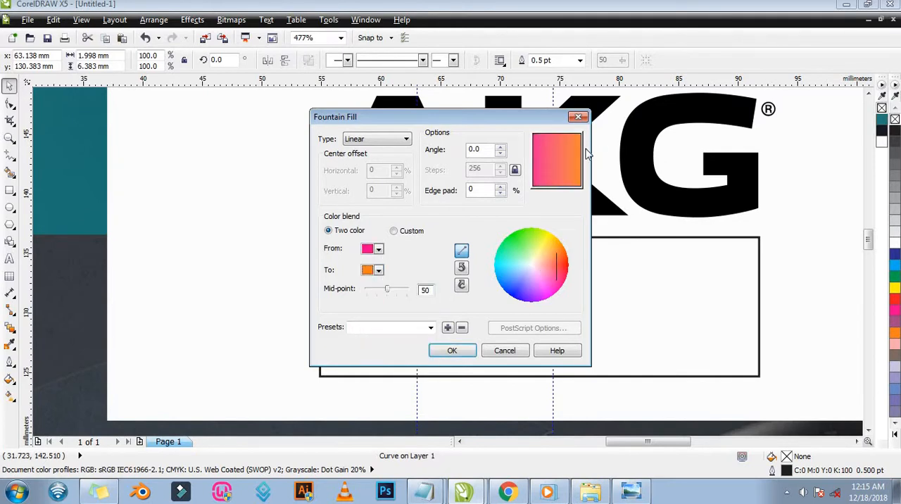
{"action": "double_click", "coordinate": [492, 151]}
{"action": "key", "text": "BackSpace"}
{"action": "type", "text": "-80"}
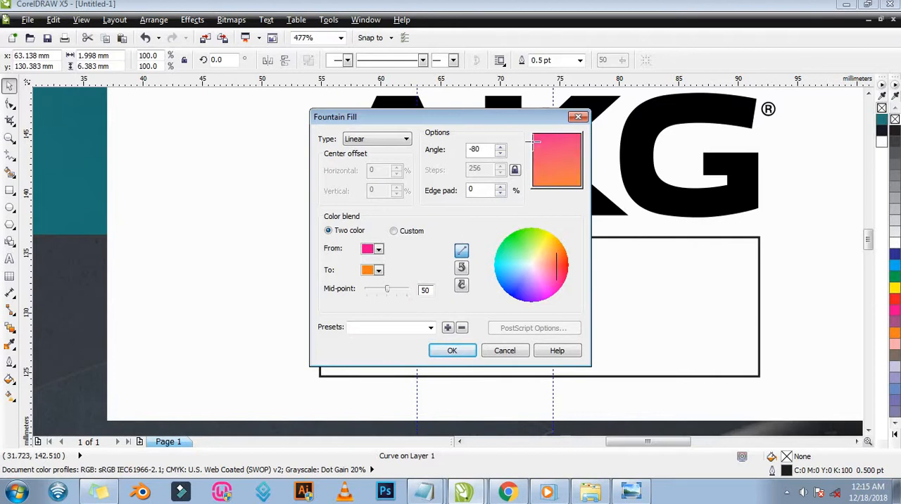
{"action": "left_click", "coordinate": [452, 351]}
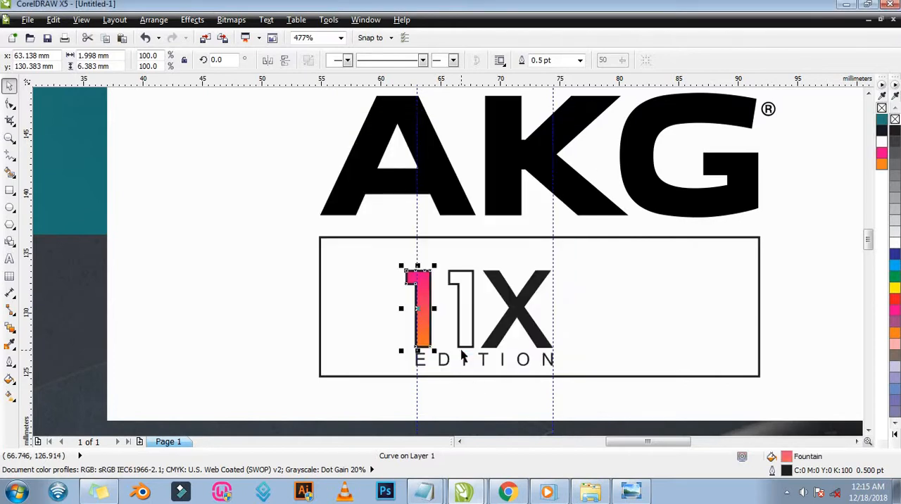
Apply the first 1's pink-to-orange gradient to the second 1 and remove the outline from both digits.
{"action": "left_click_drag", "start_coordinate": [342, 224], "coordinate": [630, 400]}
{"action": "key", "text": "space"}
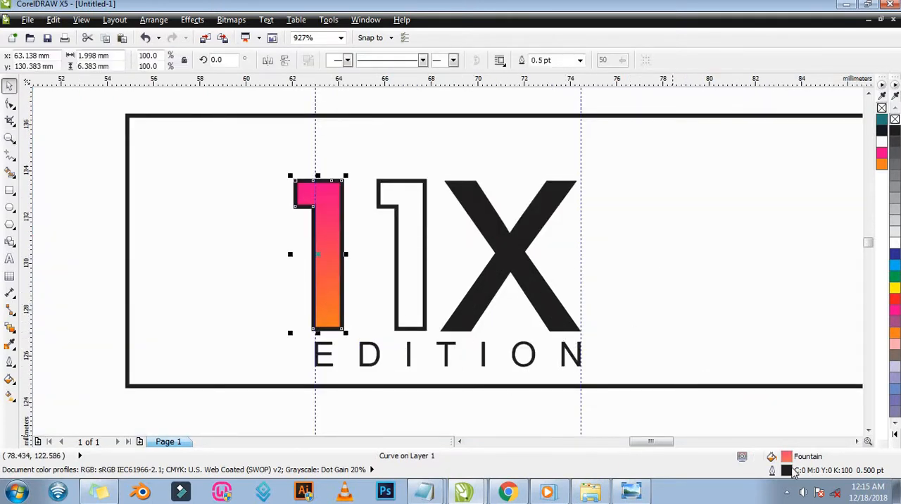
{"action": "left_click_drag", "start_coordinate": [787, 457], "coordinate": [418, 277]}
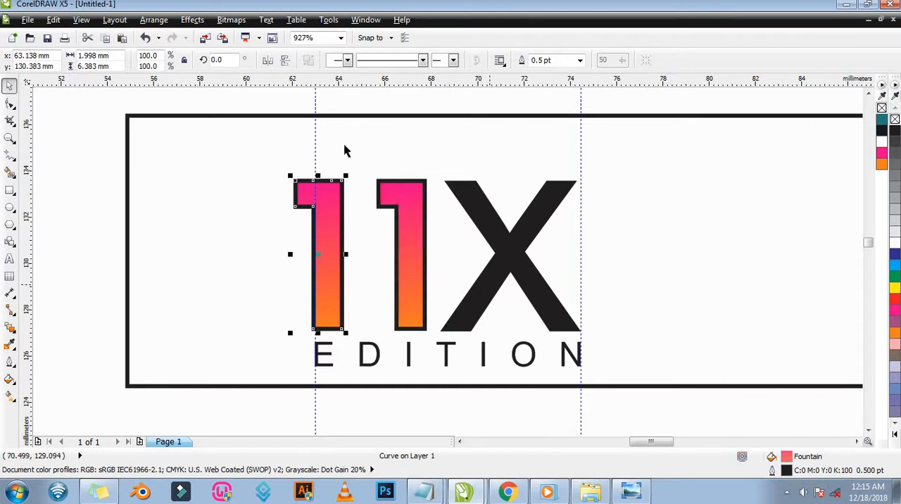
{"action": "left_click", "coordinate": [399, 202], "text": "shift"}
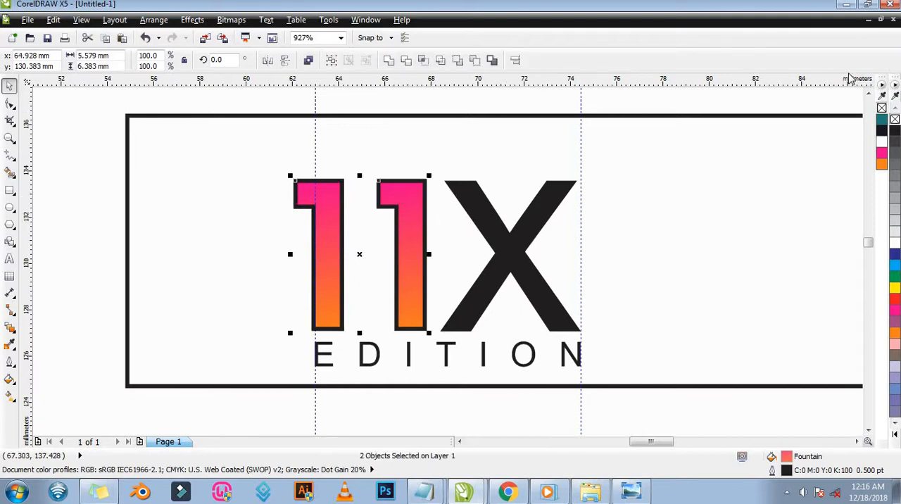
{"action": "right_click", "coordinate": [882, 109]}
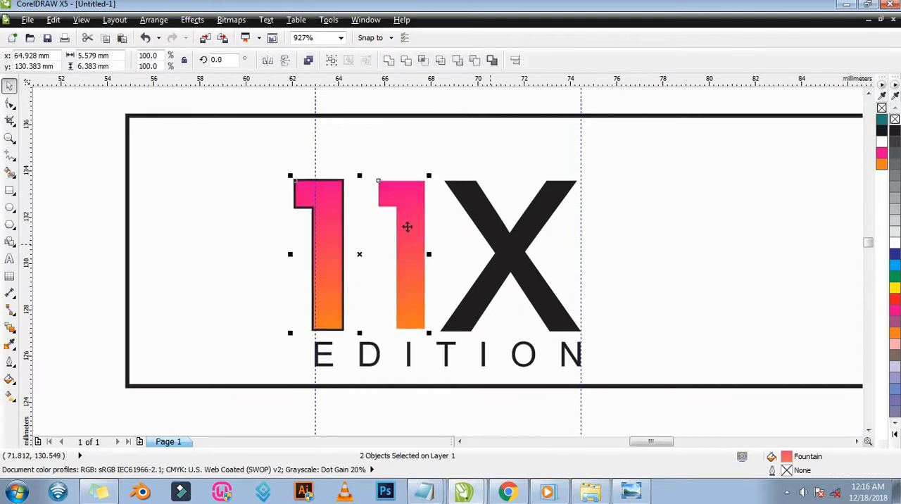
Remove the black outlined duplicate behind the first 1, keeping only its gradient-filled version in place.
{"action": "left_click", "coordinate": [333, 191]}
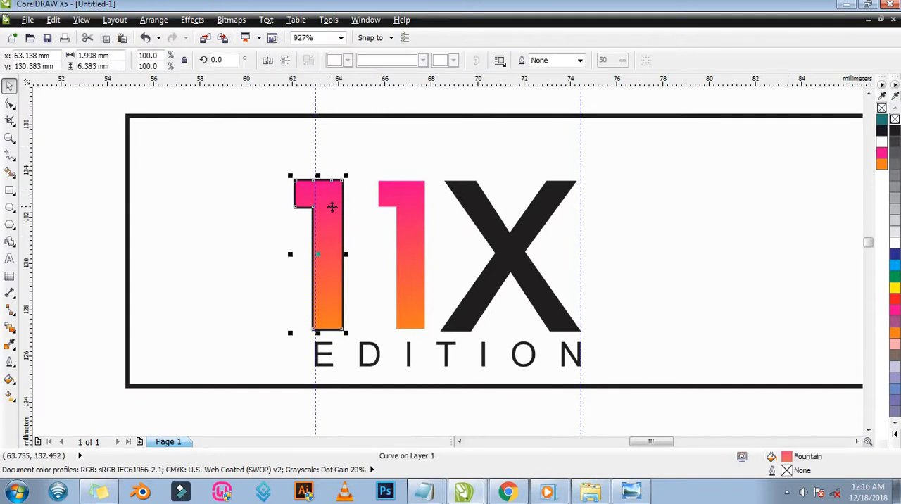
{"action": "left_click_drag", "start_coordinate": [332, 206], "coordinate": [383, 216]}
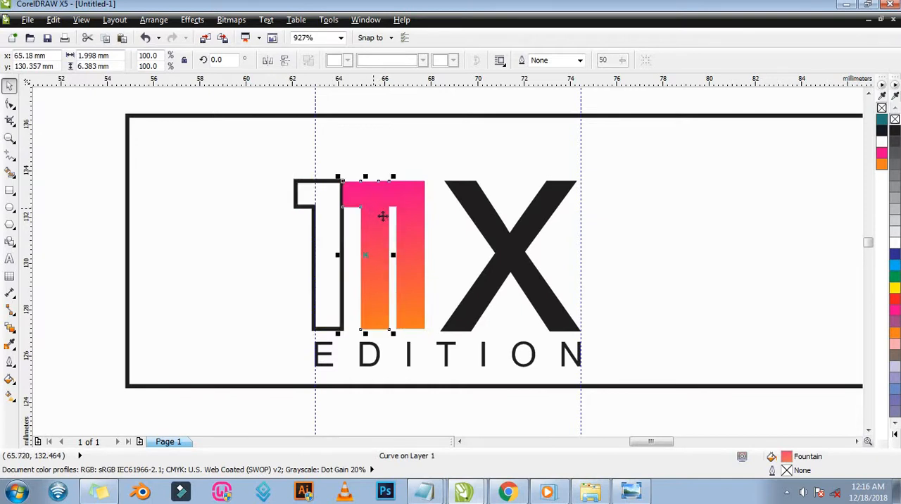
{"action": "key", "text": "ctrl+z"}
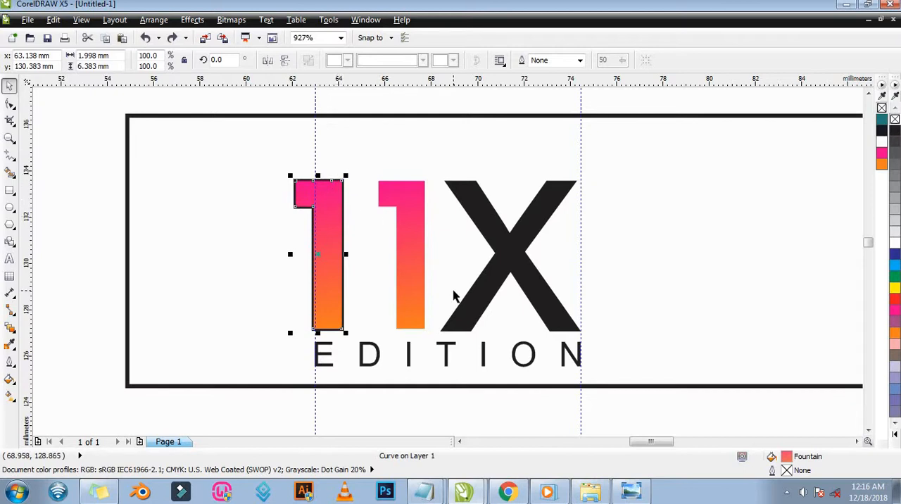
{"action": "key", "text": "Delete"}
{"action": "left_click", "coordinate": [333, 222]}
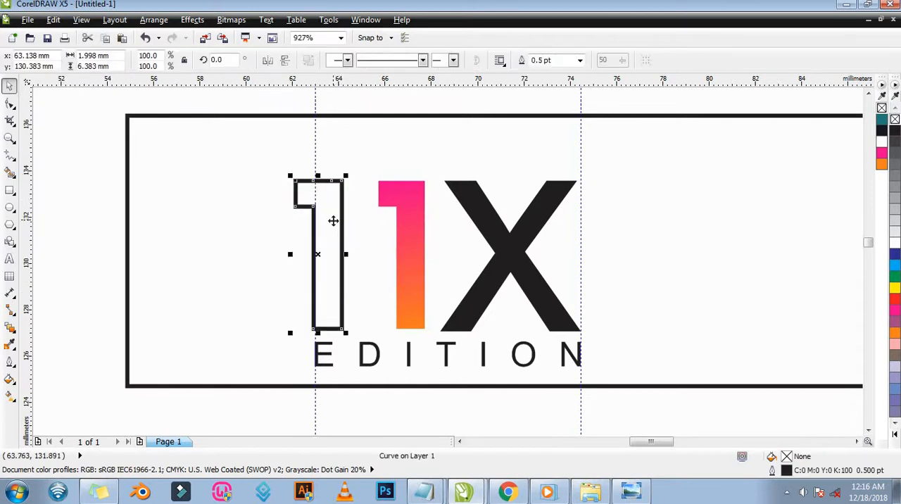
{"action": "key", "text": "Delete"}
{"action": "key", "text": "ctrl+v"}
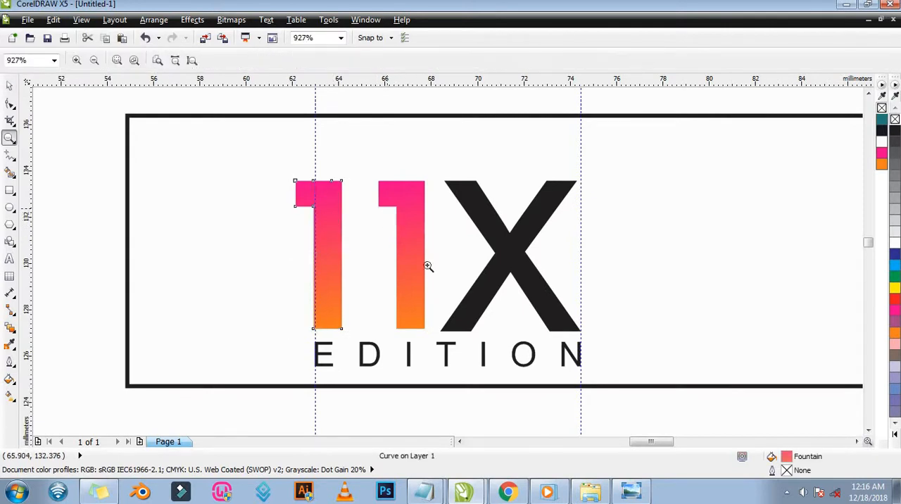
{"action": "scroll", "coordinate": [521, 281], "scroll_direction": "down", "scroll_amount": 2}
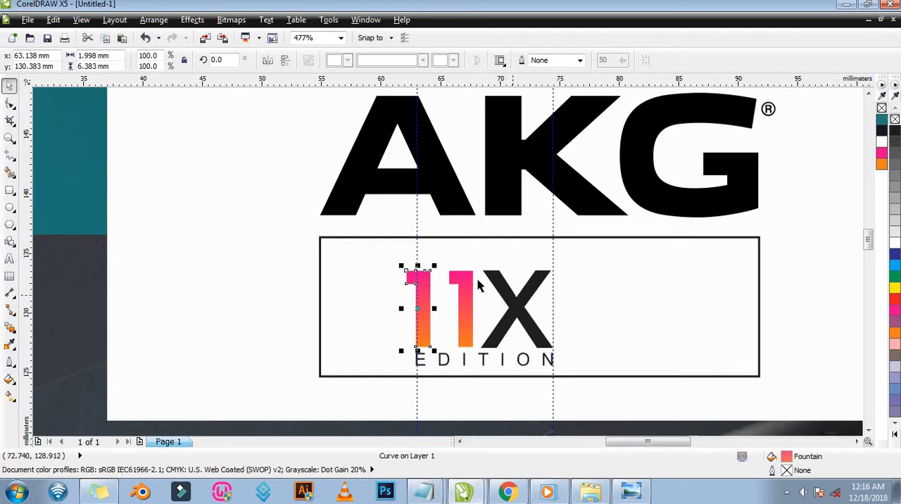
Group the two gradient 1s, the X and the EDITION text into one logo object.
{"action": "left_click", "coordinate": [387, 258]}
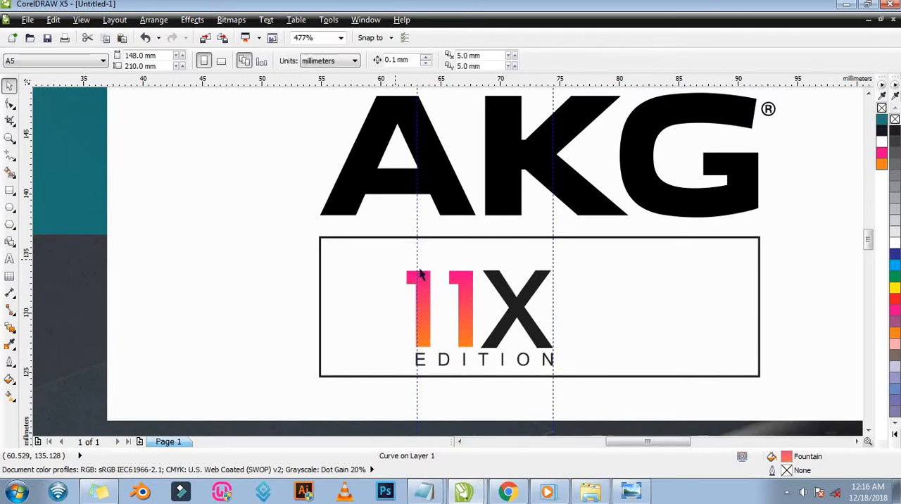
{"action": "left_click_drag", "start_coordinate": [368, 253], "coordinate": [593, 378]}
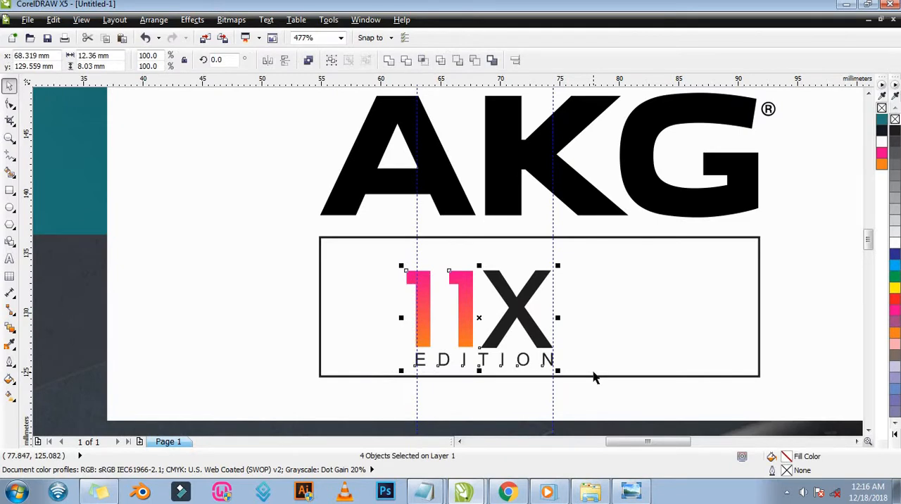
{"action": "key", "text": "ctrl+g"}
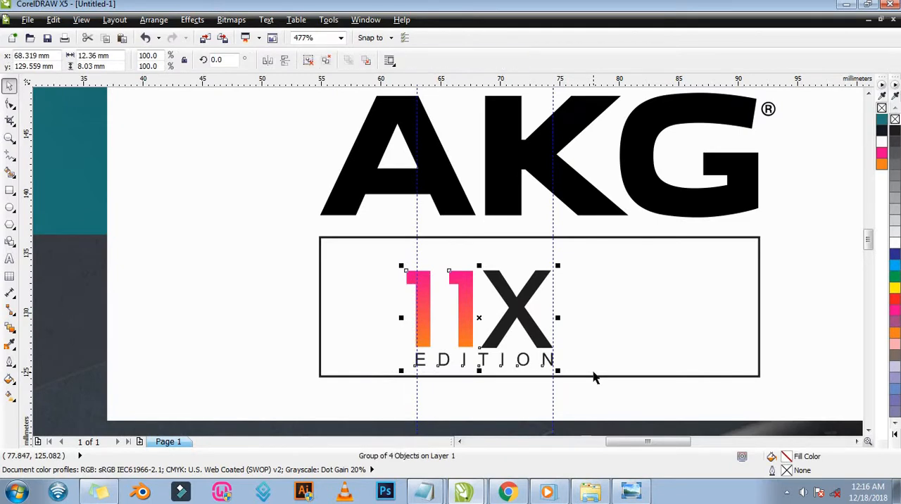
{"action": "left_click", "coordinate": [580, 291]}
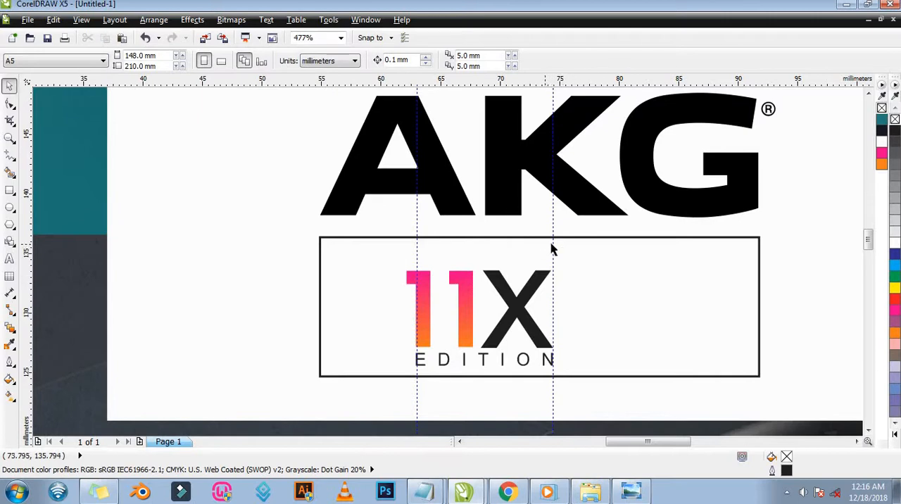
Delete both vertical guidelines running through the 11X Edition logo.
{"action": "left_click", "coordinate": [553, 264]}
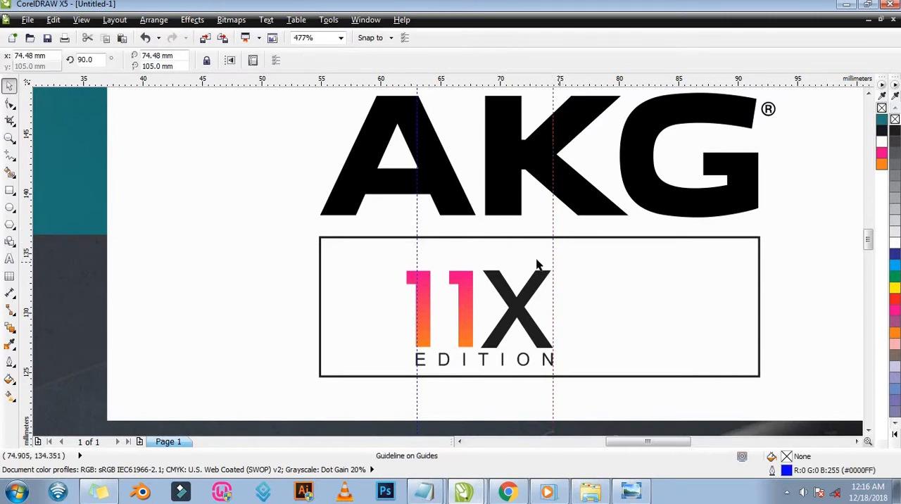
{"action": "left_click", "coordinate": [417, 226], "text": "shift"}
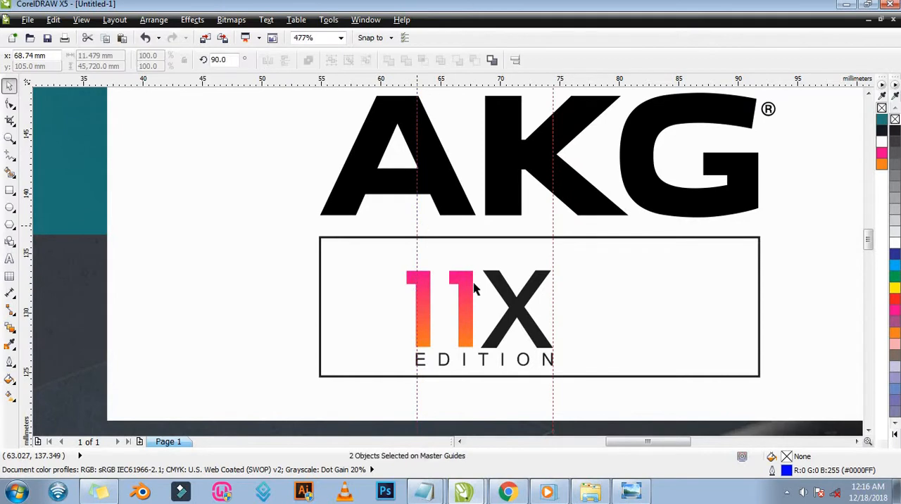
{"action": "key", "text": "Delete"}
Move the 11X Edition logo group slightly down and left inside the box, to about x 67.5 mm, y 128.87 mm.
{"action": "left_click", "coordinate": [513, 304]}
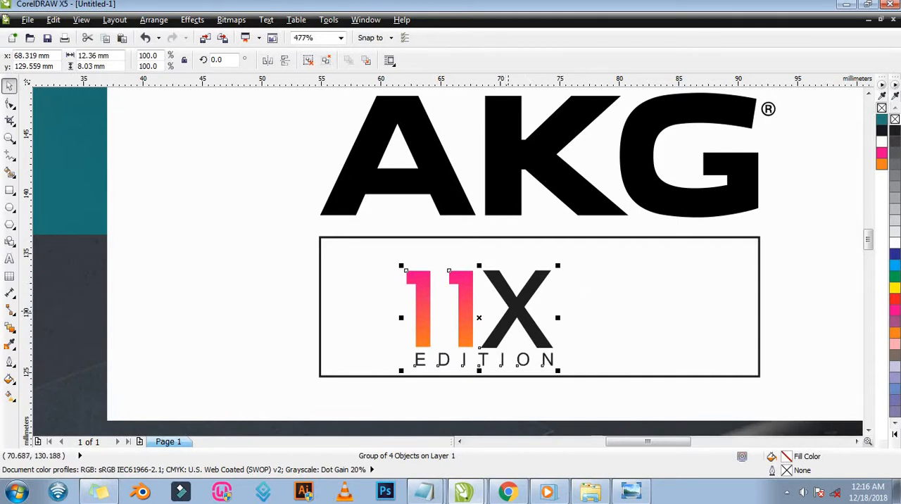
{"action": "mouse_move", "coordinate": [509, 317]}
{"action": "left_mouse_down"}
{"action": "mouse_move", "coordinate": [523, 289]}
{"action": "mouse_move", "coordinate": [509, 317]}
{"action": "mouse_move", "coordinate": [523, 290]}
{"action": "mouse_move", "coordinate": [549, 300]}
{"action": "mouse_move", "coordinate": [488, 362]}
{"action": "mouse_move", "coordinate": [509, 325]}
{"action": "left_mouse_up"}
{"action": "key", "text": "Escape"}
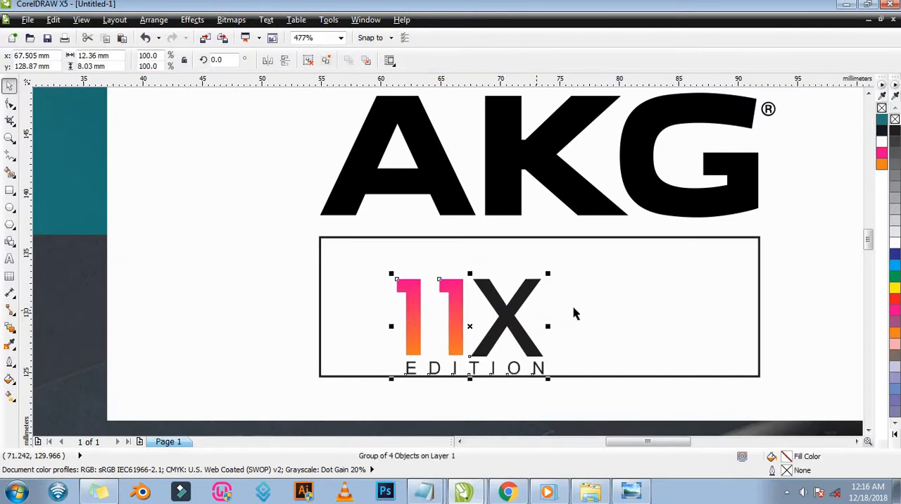
Unlock the group containing the AKG lettering and the box beneath it.
{"action": "right_click", "coordinate": [627, 296]}
{"action": "left_click", "coordinate": [605, 294]}
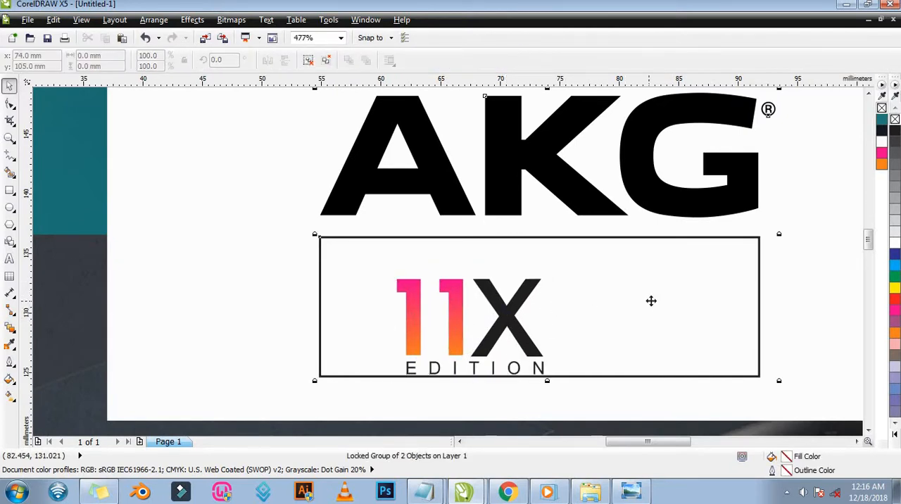
{"action": "right_click", "coordinate": [651, 302]}
{"action": "left_click", "coordinate": [699, 308]}
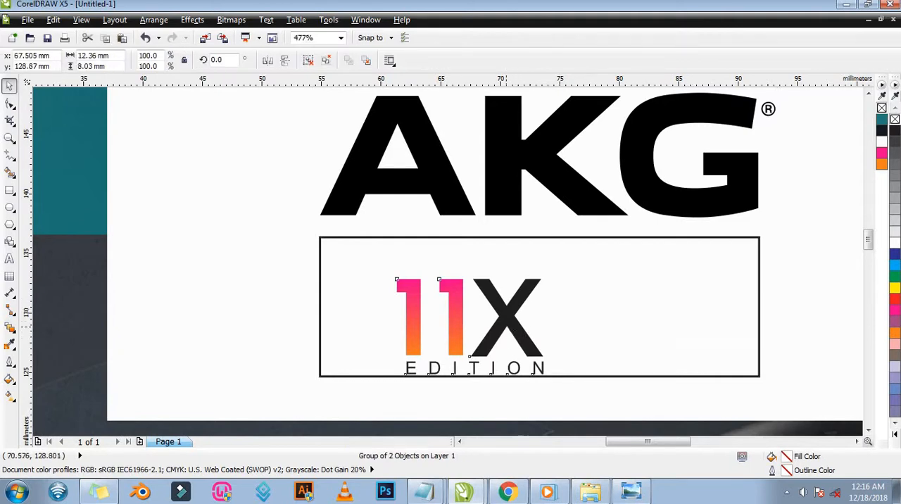
Centre the 11X Edition logo horizontally on the AKG and box group, and undo the attempt to centre it vertically.
{"action": "left_click", "coordinate": [476, 338]}
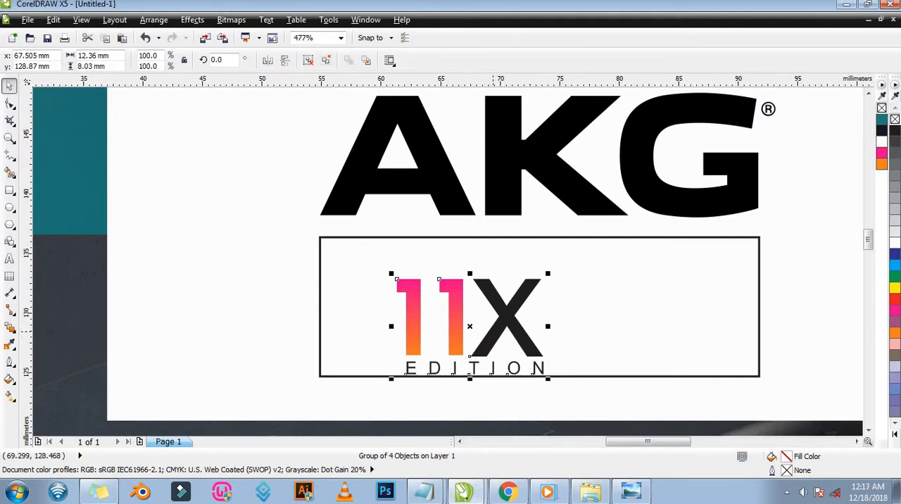
{"action": "left_click", "coordinate": [651, 285], "text": "shift"}
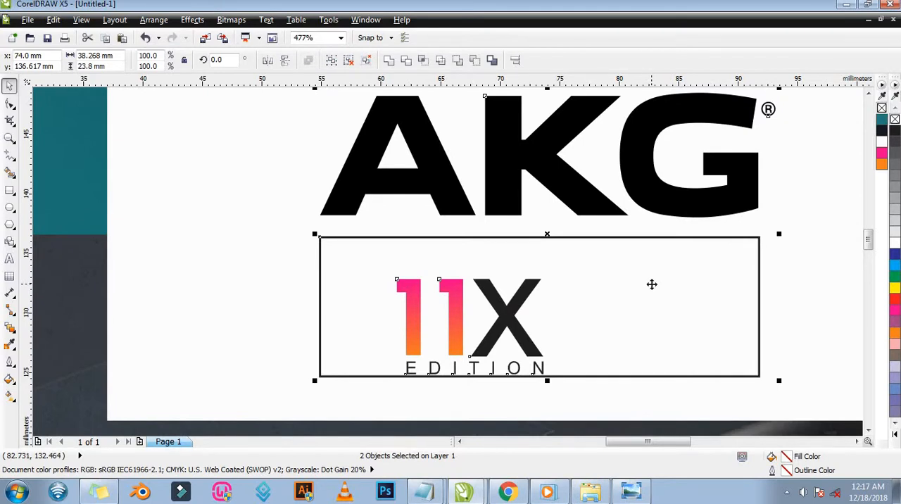
{"action": "key", "text": "c"}
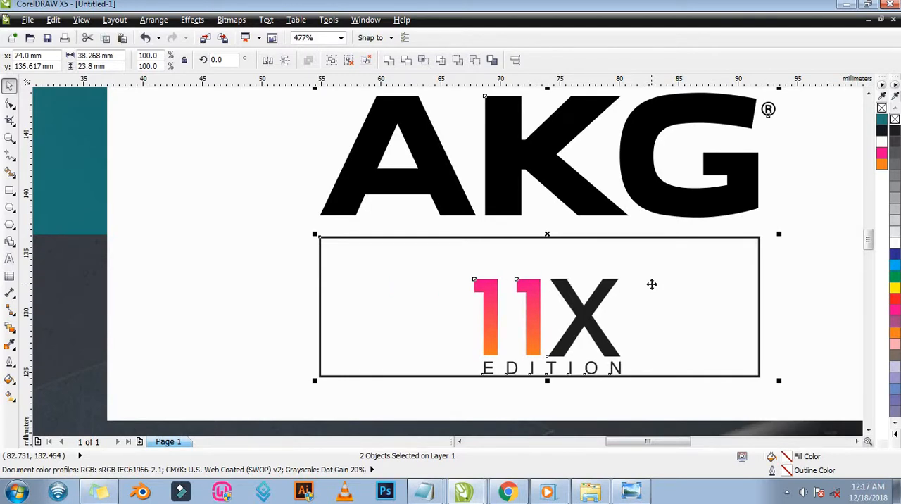
{"action": "key", "text": "e"}
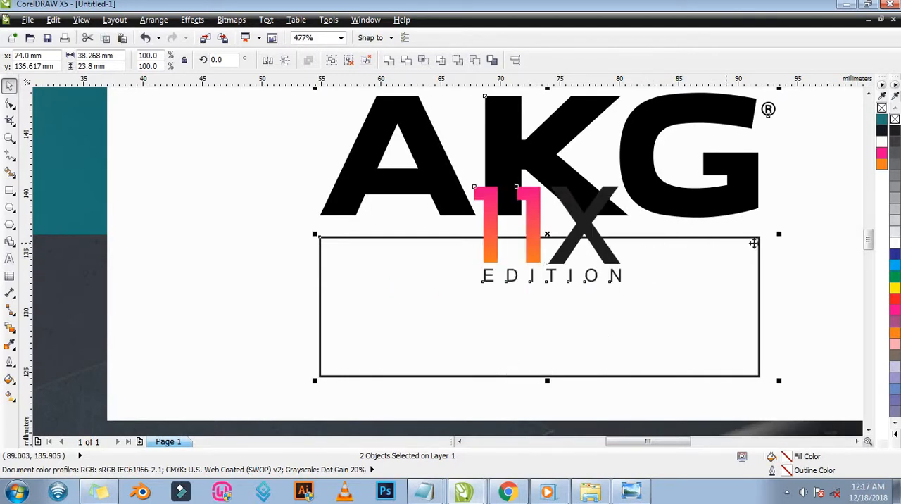
{"action": "key", "text": "ctrl+z"}
Shift the AKG and box group slightly right and down, to about x 74.22 mm, y 136.51 mm.
{"action": "left_click", "coordinate": [613, 218]}
{"action": "left_click", "coordinate": [607, 213]}
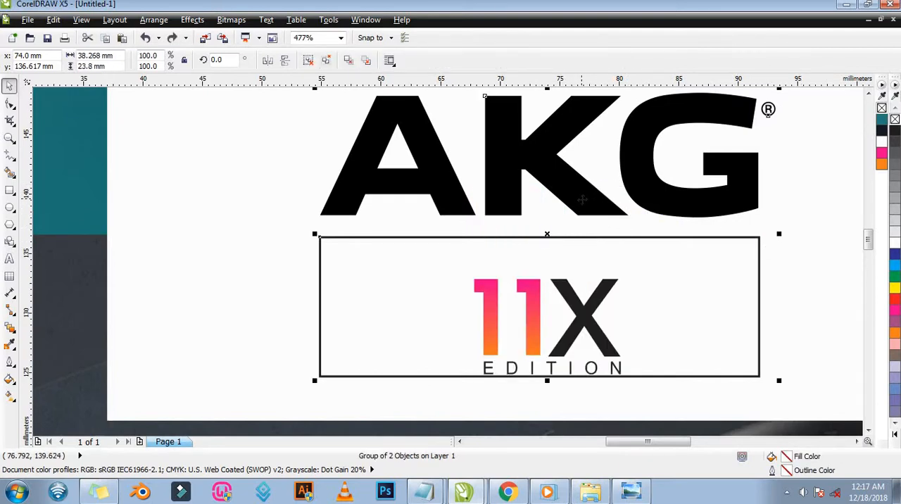
{"action": "left_click", "coordinate": [706, 263]}
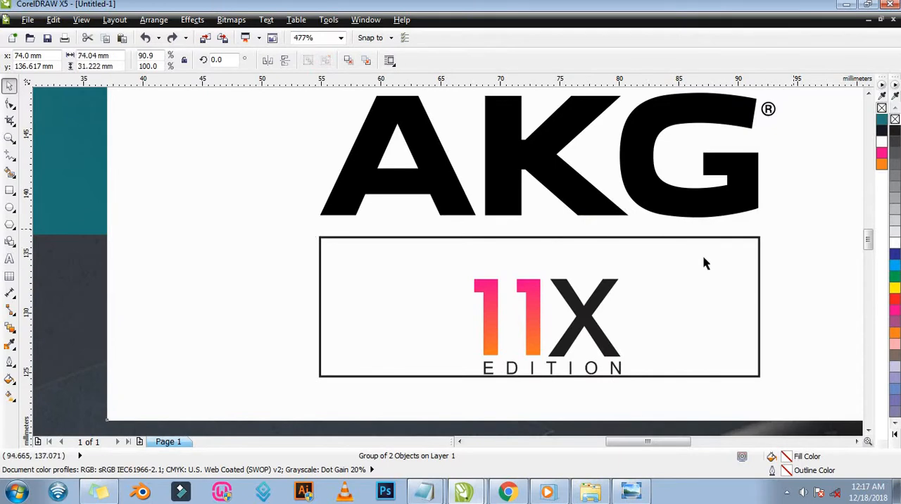
{"action": "left_click", "coordinate": [691, 204]}
{"action": "mouse_move", "coordinate": [659, 271]}
{"action": "left_mouse_down"}
{"action": "mouse_move", "coordinate": [670, 278]}
{"action": "mouse_move", "coordinate": [662, 272]}
{"action": "left_mouse_up"}
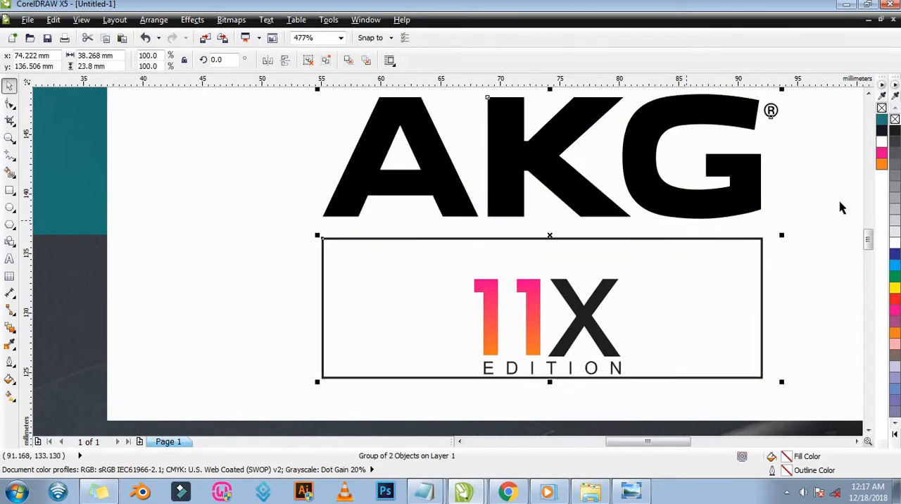
Undo the last move of the AKG and box group and the horizontal centring of the 11X Edition logo.
{"action": "key", "text": "ctrl+z"}
{"action": "key", "text": "ctrl+z"}
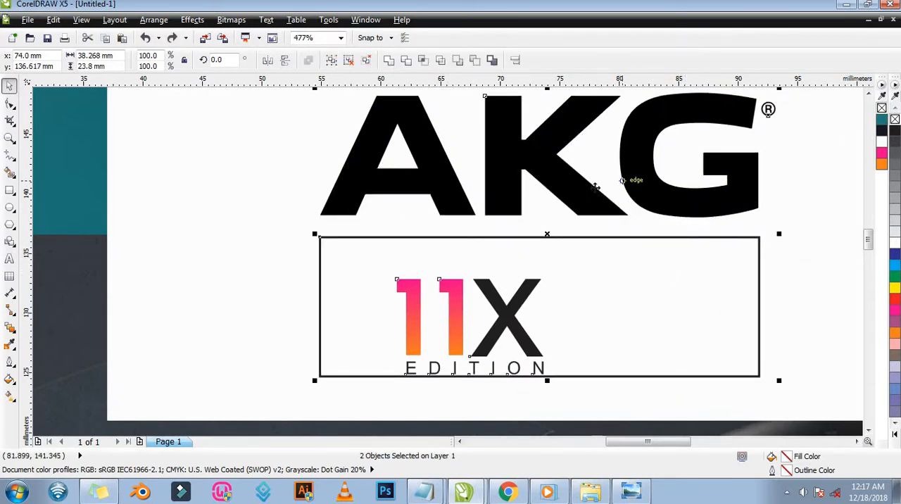
{"action": "left_click", "coordinate": [348, 61]}
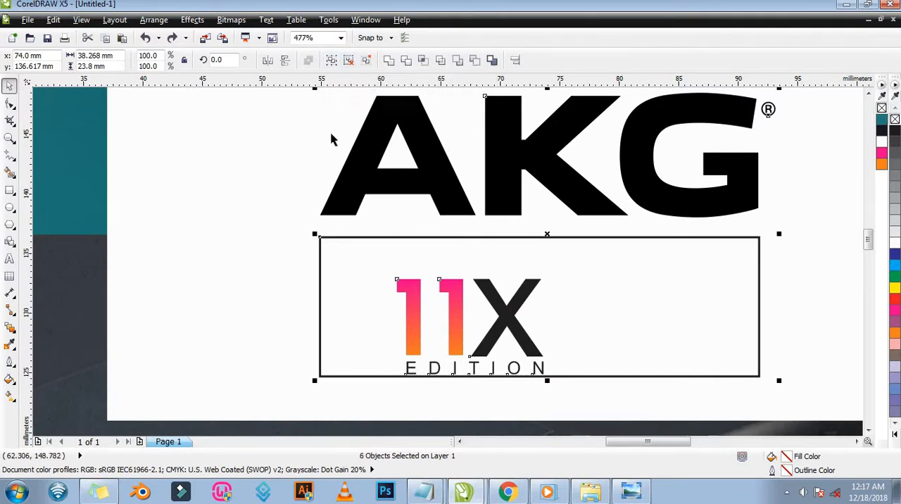
{"action": "left_click", "coordinate": [259, 234]}
{"action": "left_click", "coordinate": [411, 238]}
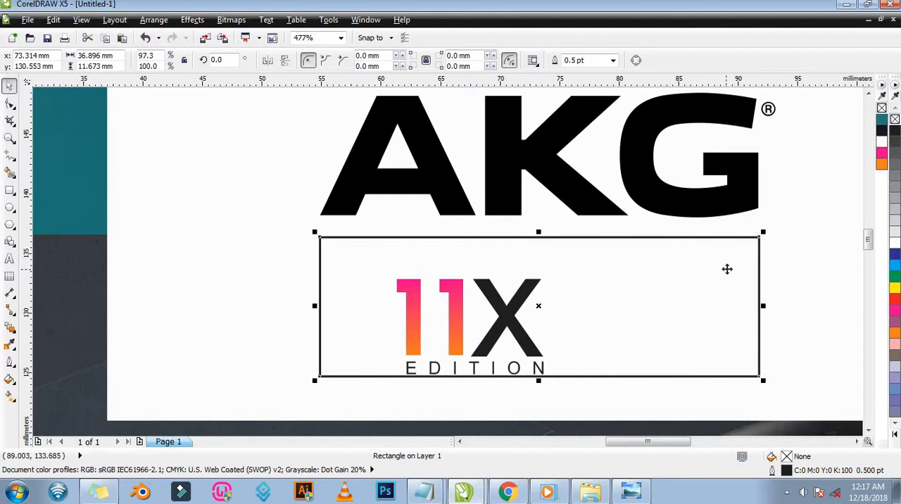
{"action": "left_click", "coordinate": [481, 320], "text": "shift"}
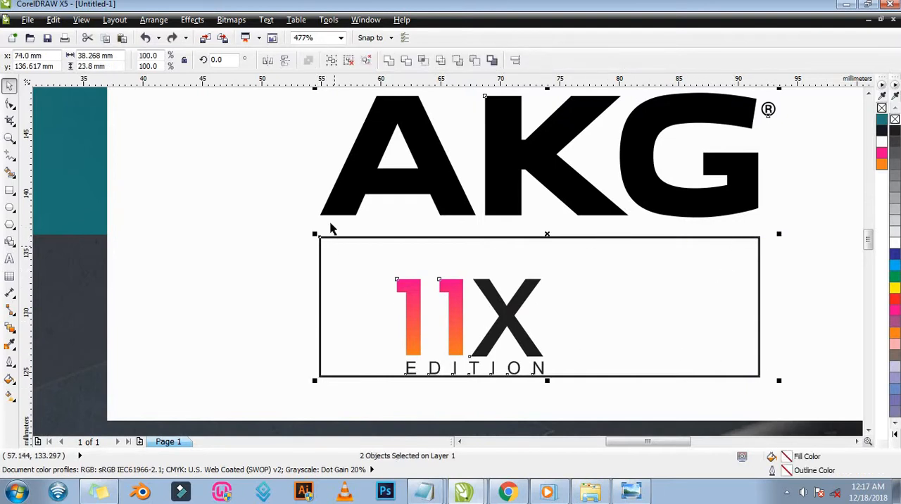
{"action": "left_click_drag", "start_coordinate": [570, 177], "coordinate": [491, 236]}
{"action": "key", "text": "ctrl+z"}
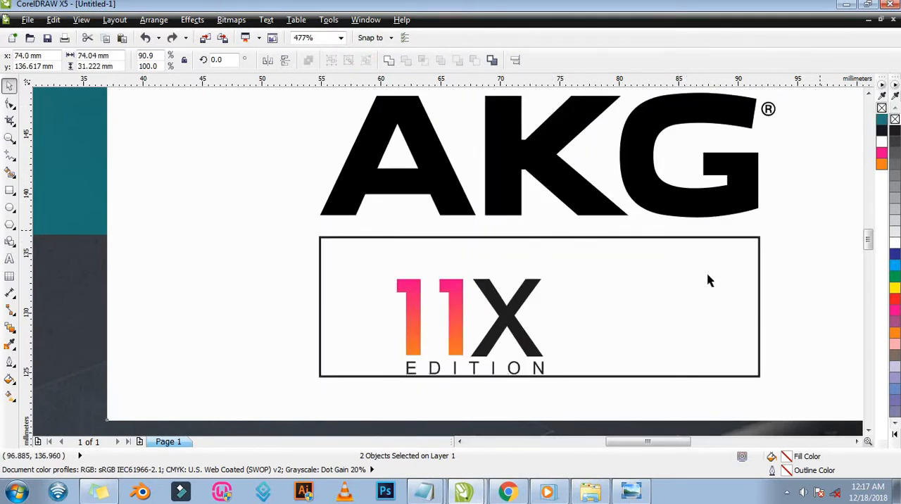
Ungroup the AKG lettering and the box beneath it into individual objects.
{"action": "key", "text": "ctrl+g"}
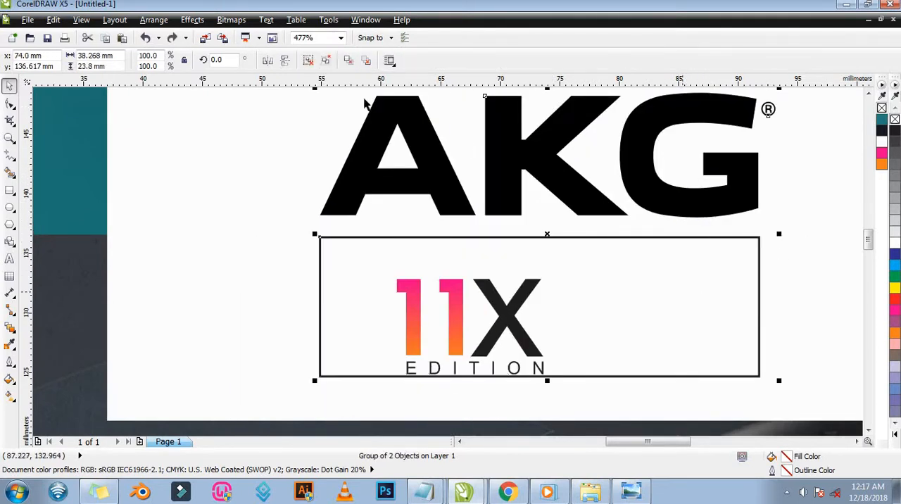
{"action": "left_click", "coordinate": [327, 63]}
{"action": "left_click", "coordinate": [475, 267]}
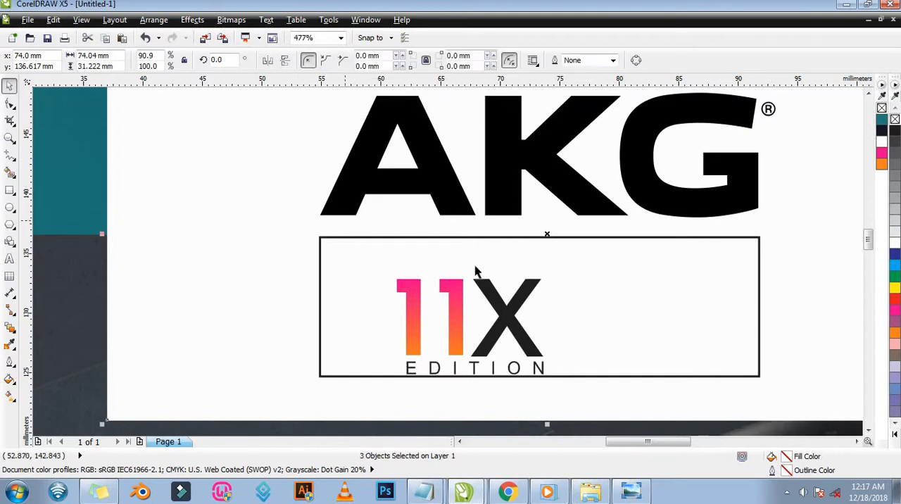
Centre the 11X Edition logo group both horizontally and vertically on the outlined box beneath AKG.
{"action": "left_click", "coordinate": [500, 308]}
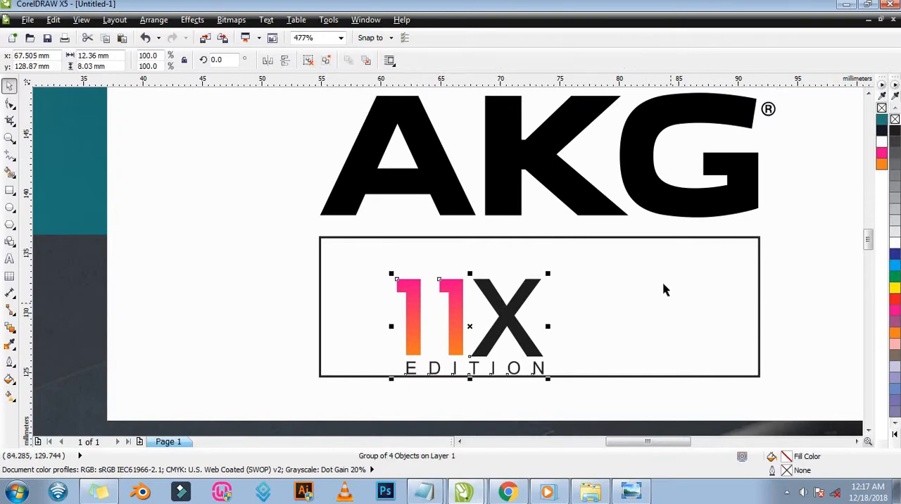
{"action": "left_click", "coordinate": [648, 260], "text": "shift"}
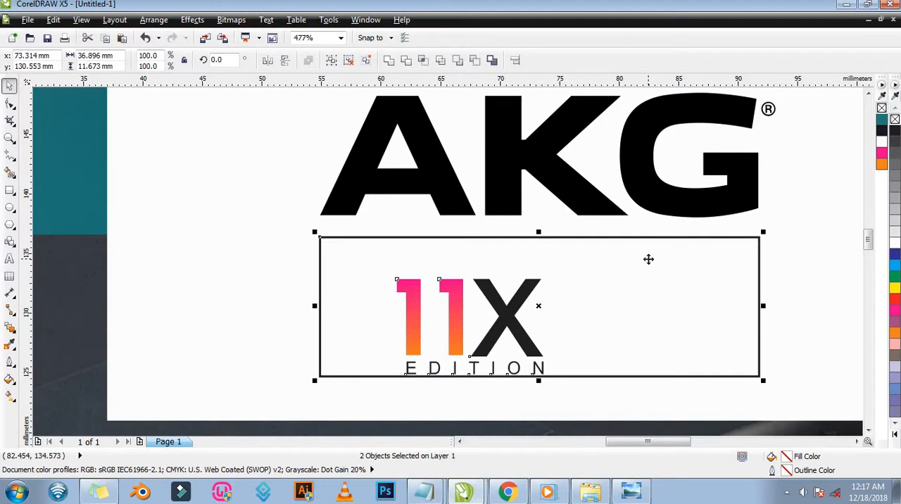
{"action": "key", "text": "e"}
{"action": "key", "text": "c"}
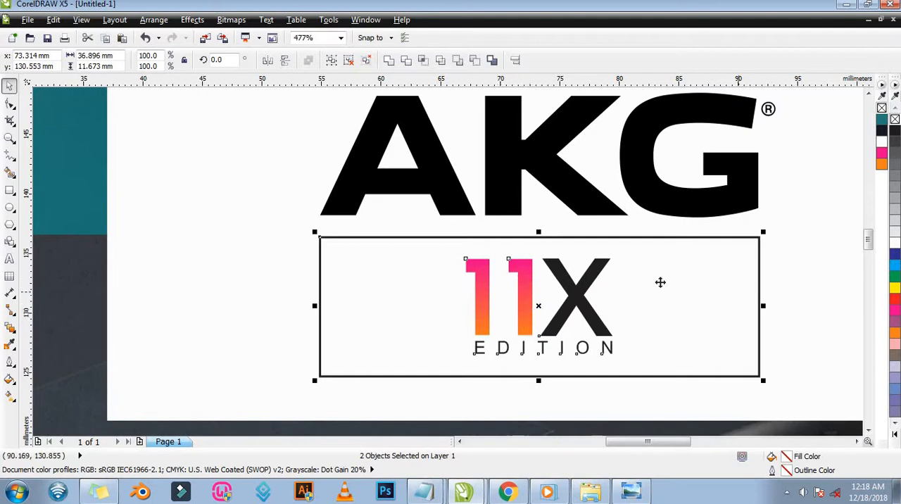
Switch to Windows Photo Viewer and examine the colour dots and lower panels of the AKG 1 reference flyer.
{"action": "key", "text": "z"}
{"action": "right_click", "coordinate": [561, 289]}
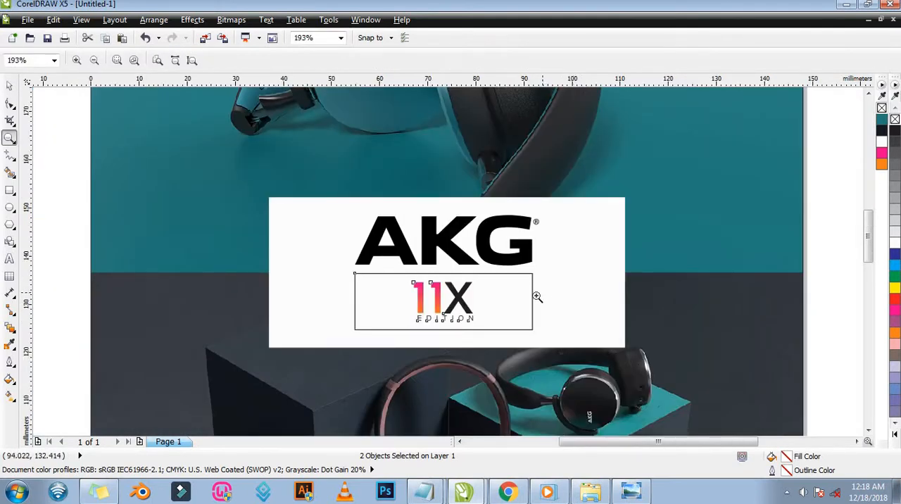
{"action": "right_click", "coordinate": [504, 290]}
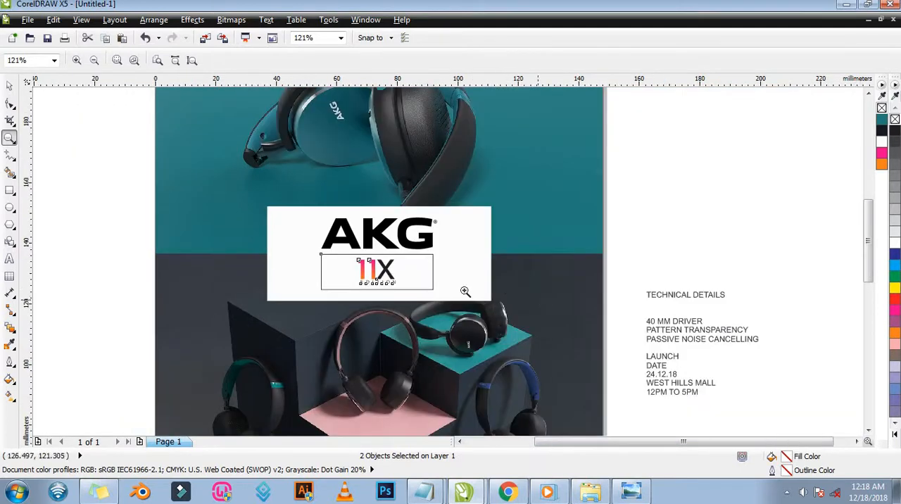
{"action": "right_click", "coordinate": [463, 292]}
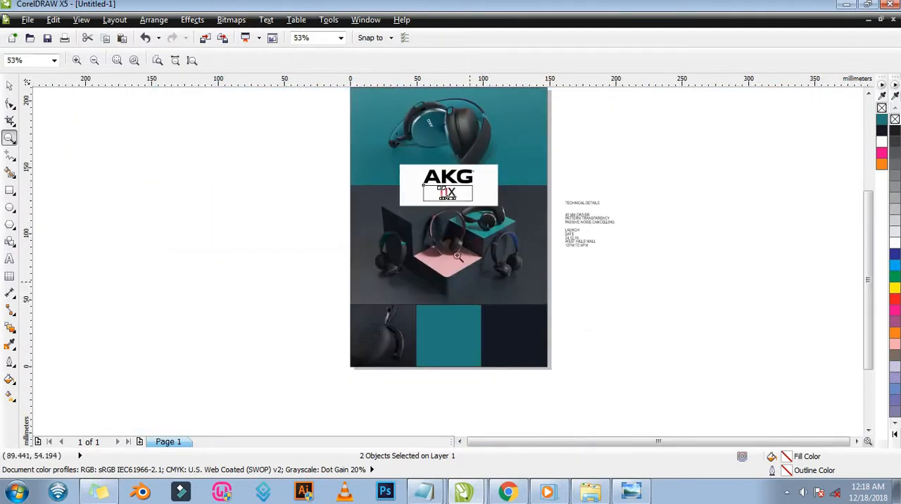
{"action": "left_click", "coordinate": [631, 492]}
{"action": "scroll", "coordinate": [491, 392], "scroll_direction": "up", "scroll_amount": 2}
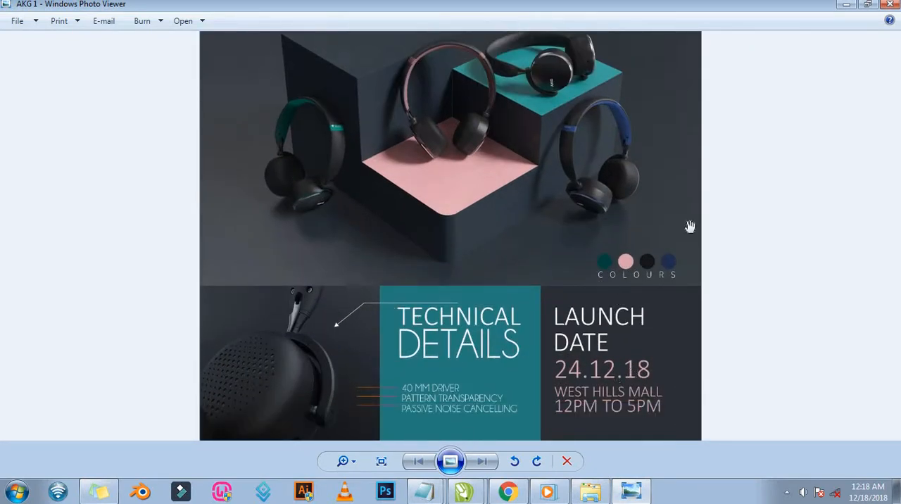
{"action": "left_click", "coordinate": [847, 5]}
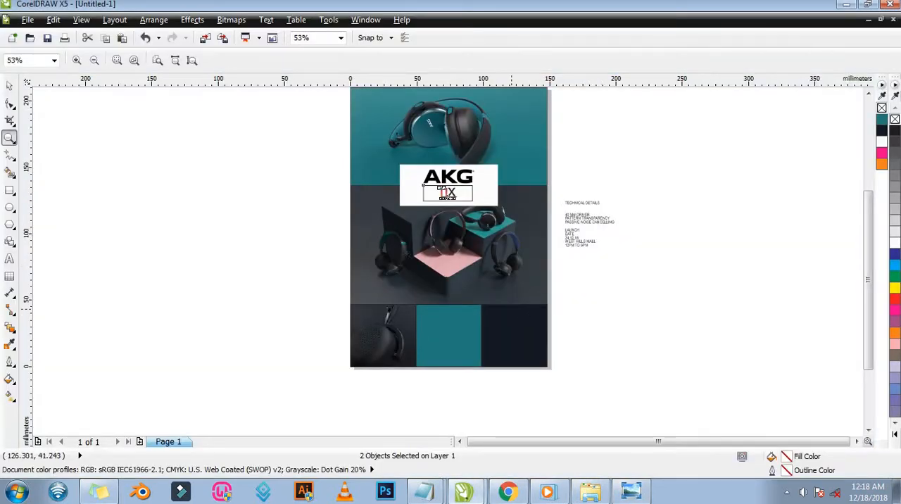
Draw a circle about 4.14 mm in diameter on the dark photo below the blue headphones, just above the navy panel.
{"action": "left_click_drag", "start_coordinate": [322, 195], "coordinate": [663, 373]}
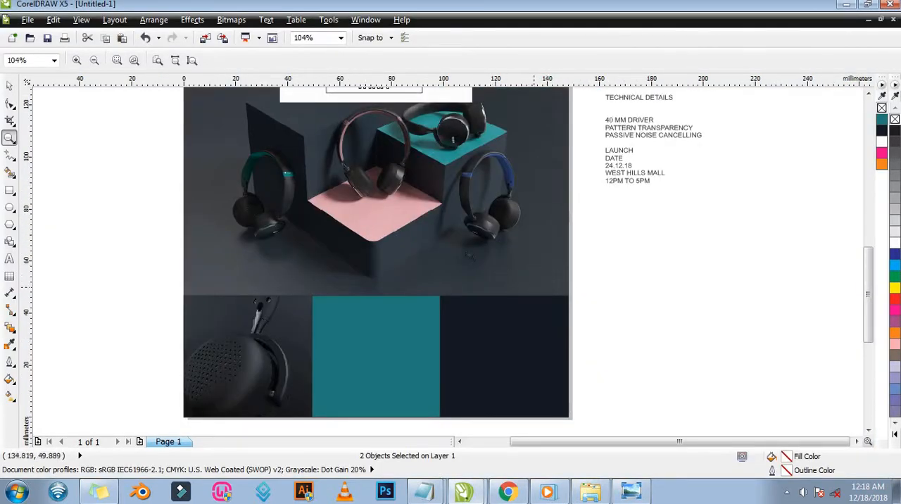
{"action": "left_click_drag", "start_coordinate": [662, 333], "coordinate": [662, 333]}
{"action": "key", "text": "space"}
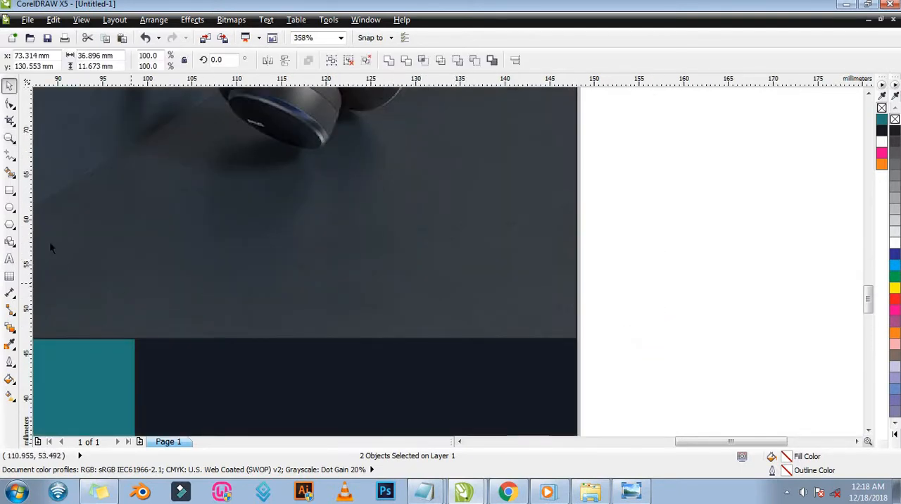
{"action": "left_click", "coordinate": [10, 209]}
{"action": "left_click_drag", "start_coordinate": [293, 263], "coordinate": [334, 305]}
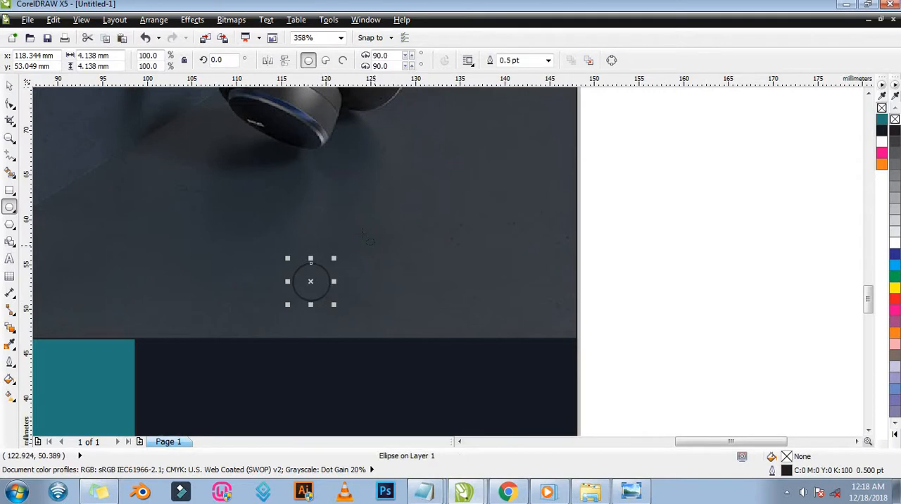
{"action": "key", "text": "space"}
Duplicate the circle horizontally at a spacing of about 5.91 mm and repeat the copy to make a row of four.
{"action": "left_click", "coordinate": [304, 276]}
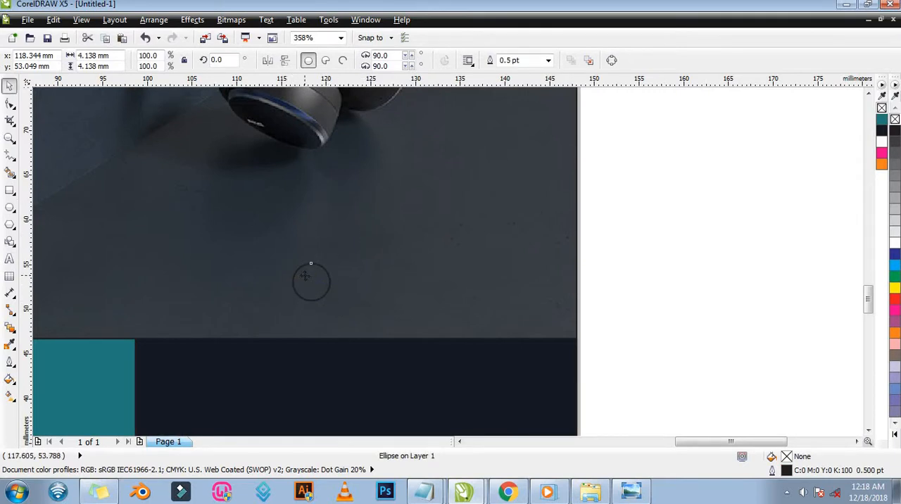
{"action": "left_click_drag", "start_coordinate": [305, 275], "coordinate": [357, 275]}
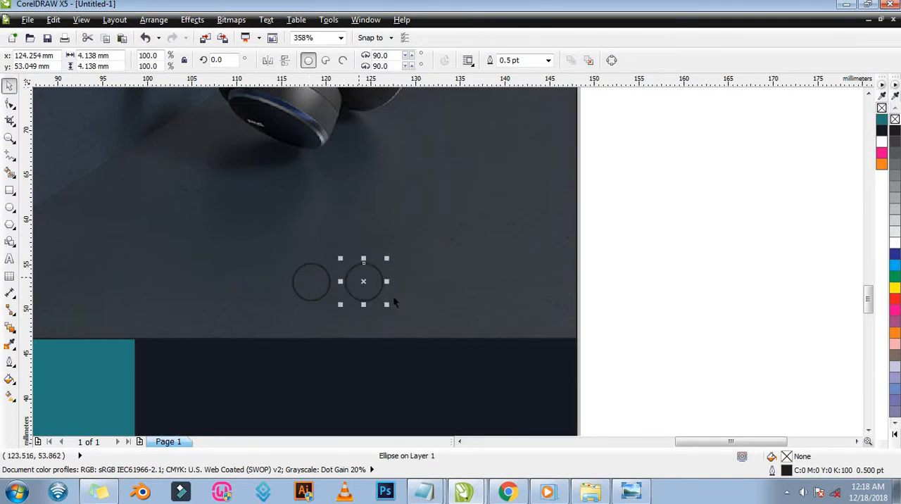
{"action": "key", "text": "ctrl+r"}
{"action": "key", "text": "ctrl+r"}
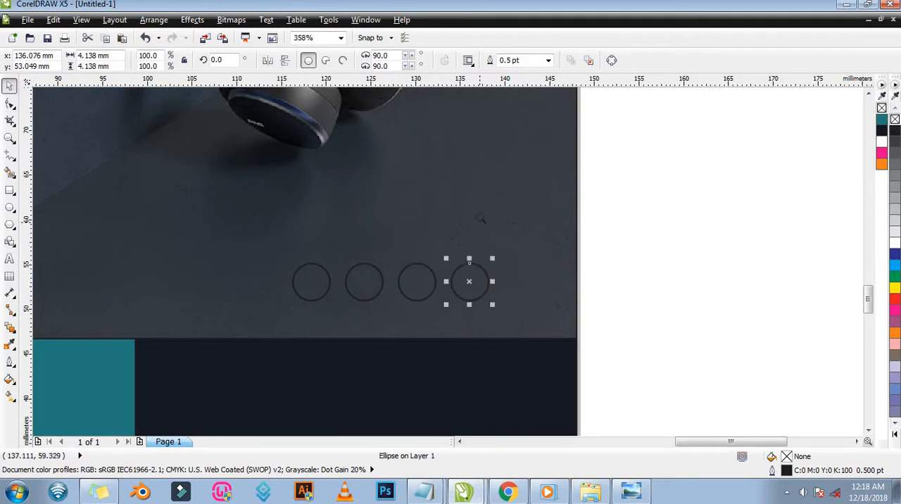
{"action": "key", "text": "z"}
{"action": "right_click", "coordinate": [482, 222]}
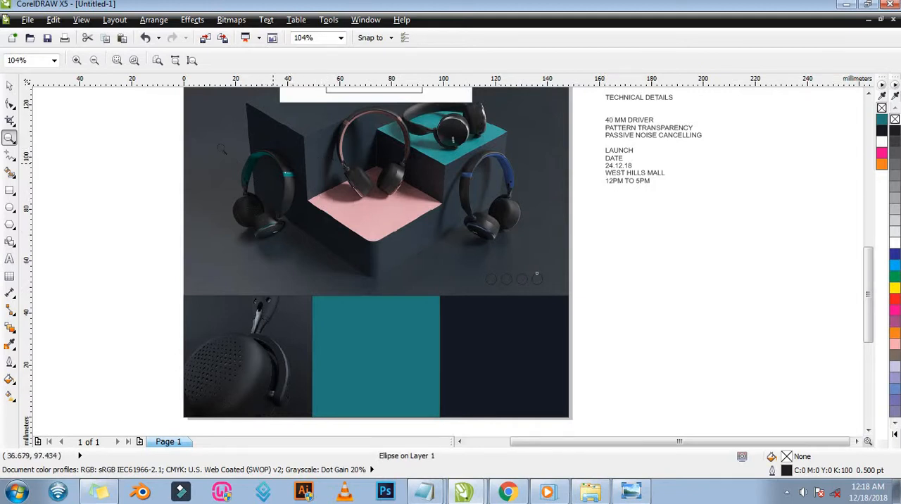
Sample the teal of the left headphones' band with the Color Eyedropper.
{"action": "left_click_drag", "start_coordinate": [589, 275], "coordinate": [613, 297]}
{"action": "key", "text": "space"}
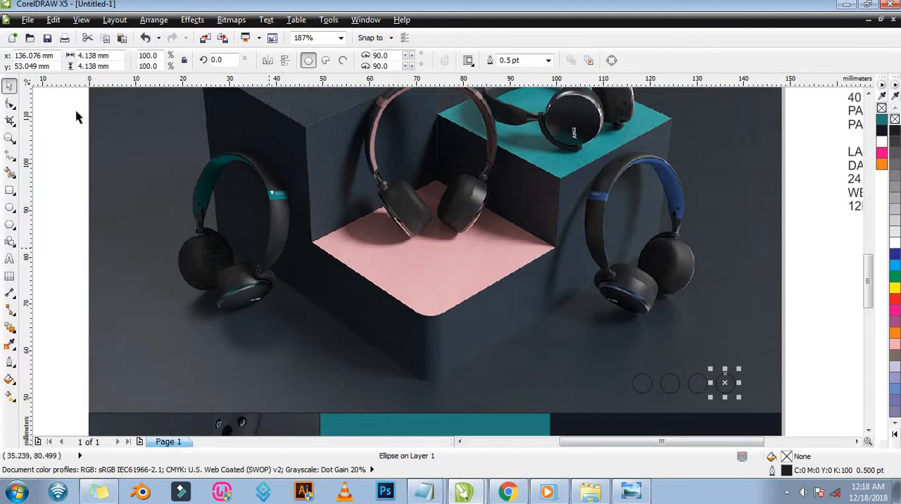
{"action": "left_click", "coordinate": [13, 342]}
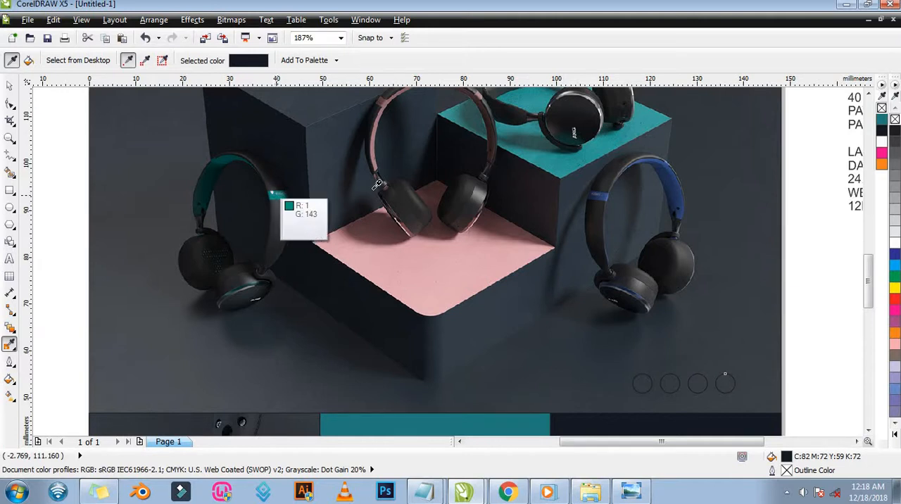
{"action": "key", "text": "z"}
{"action": "right_click", "coordinate": [353, 213]}
{"action": "right_click", "coordinate": [359, 217]}
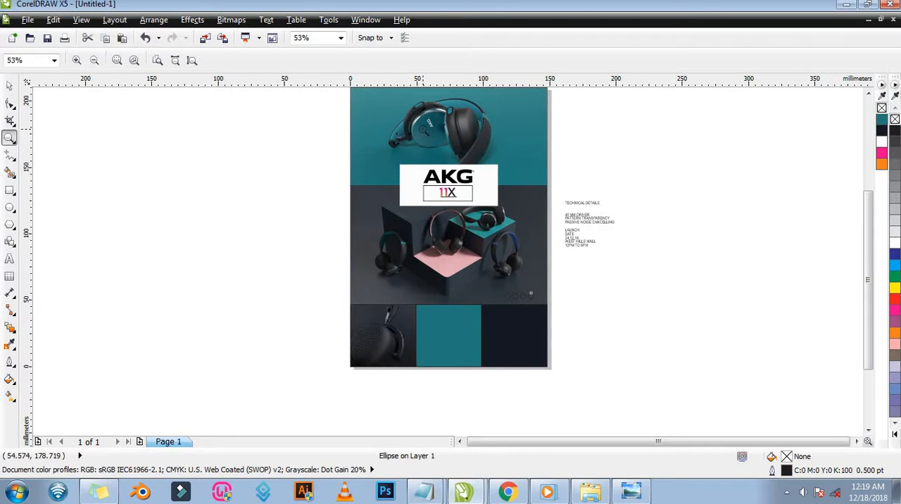
{"action": "left_click_drag", "start_coordinate": [324, 107], "coordinate": [575, 303]}
{"action": "right_click", "coordinate": [338, 262]}
{"action": "left_click_drag", "start_coordinate": [326, 230], "coordinate": [575, 317]}
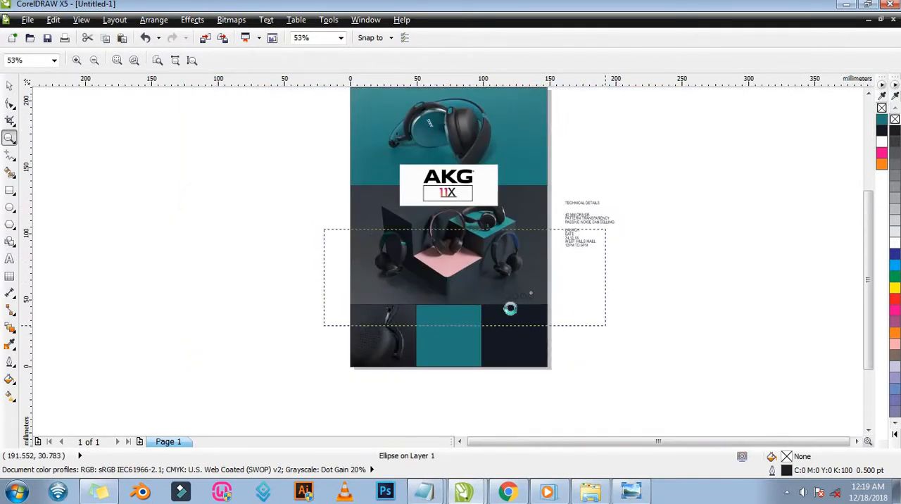
{"action": "left_click_drag", "start_coordinate": [256, 151], "coordinate": [351, 188]}
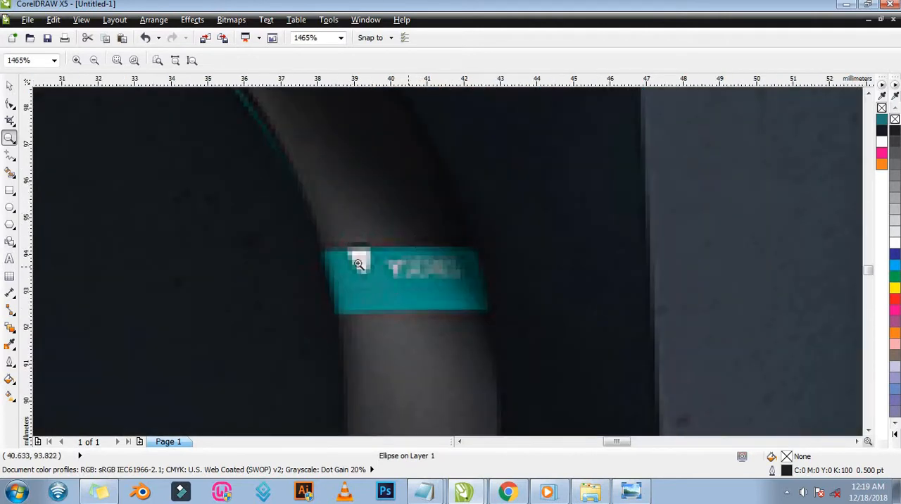
{"action": "left_click", "coordinate": [12, 346]}
{"action": "left_click", "coordinate": [400, 285]}
Fill the first circle of the row with the teal (#138B82) sampled from the band of the left headphones.
{"action": "key", "text": "z"}
{"action": "key", "text": "F3"}
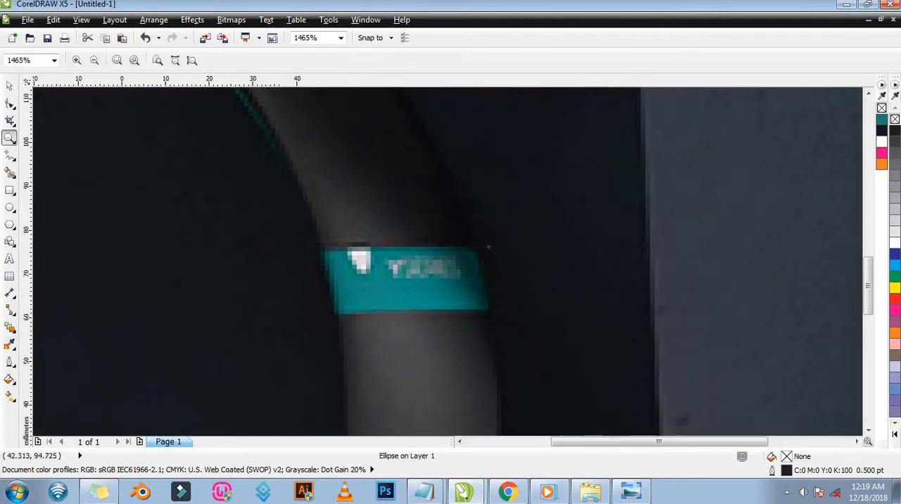
{"action": "key", "text": "F3"}
{"action": "key", "text": "z"}
{"action": "left_click_drag", "start_coordinate": [347, 207], "coordinate": [583, 311]}
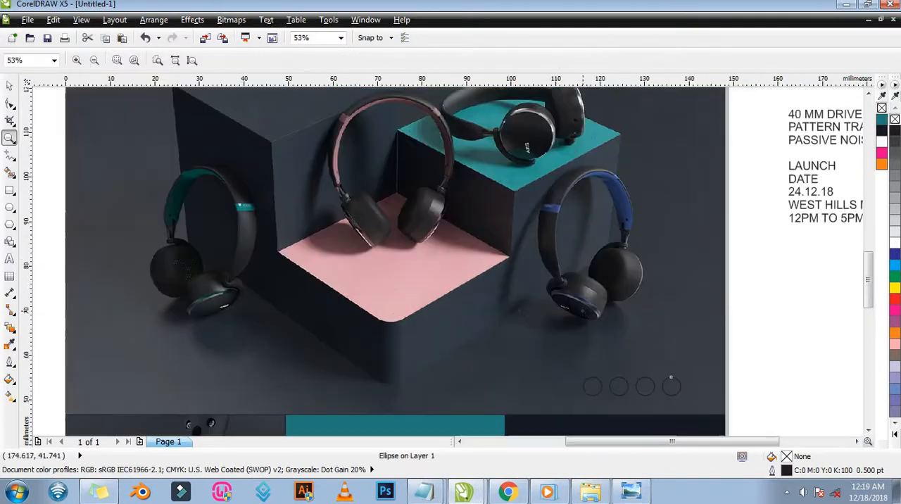
{"action": "left_click", "coordinate": [12, 346]}
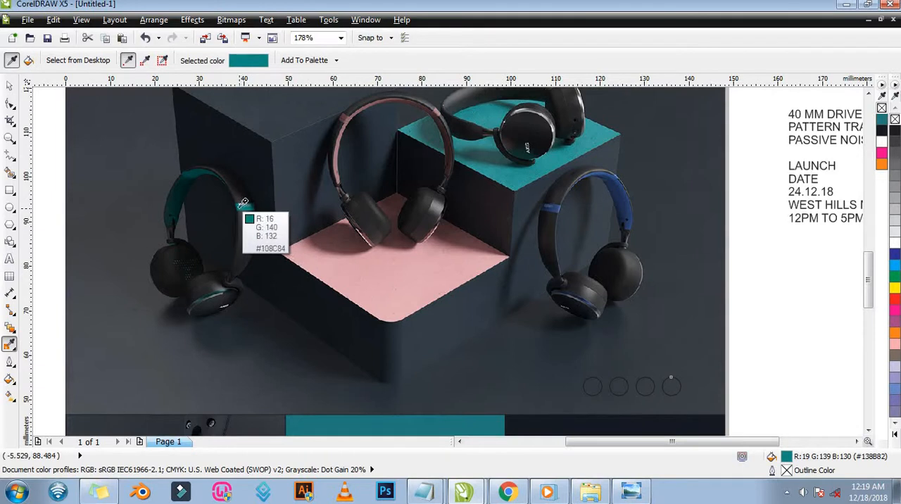
{"action": "left_click", "coordinate": [243, 204]}
{"action": "left_click", "coordinate": [585, 386]}
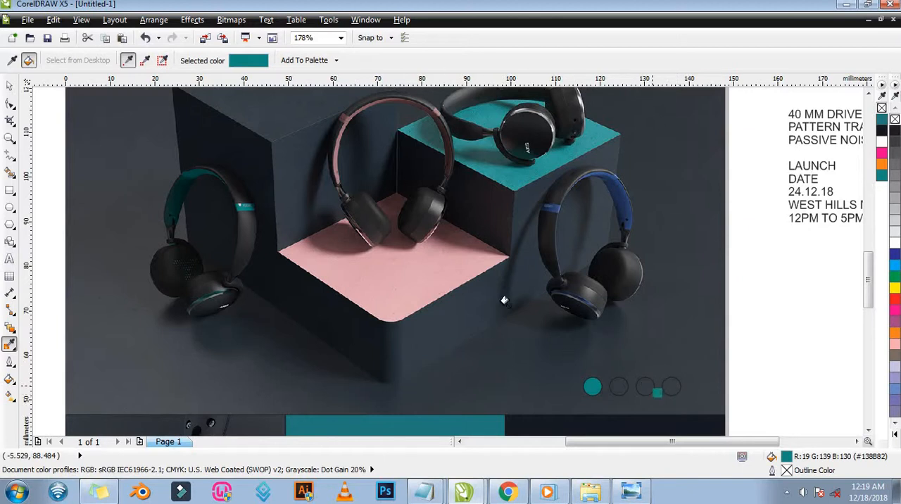
Check the colour dots in the AKG 1 reference in Windows Photo Viewer and fill the second circle with platform pink (#E3AEB6).
{"action": "left_click", "coordinate": [631, 493]}
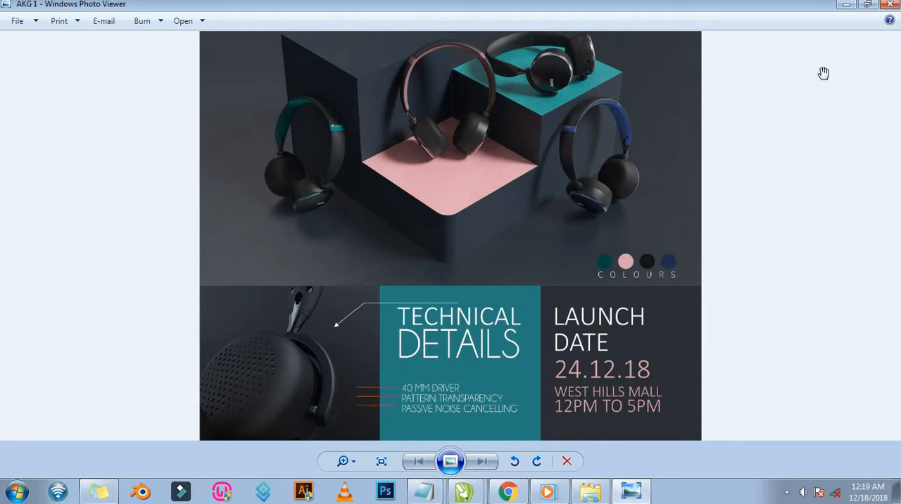
{"action": "left_click", "coordinate": [847, 4]}
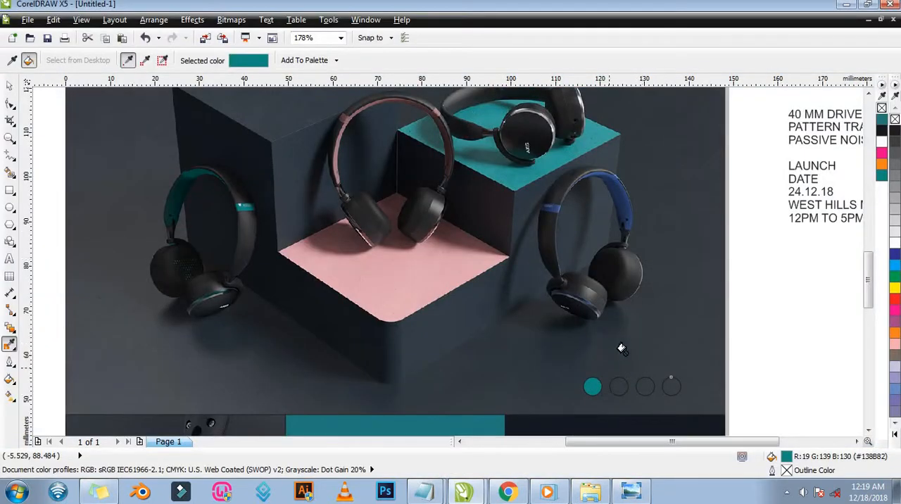
{"action": "key", "text": "space"}
{"action": "left_click", "coordinate": [735, 361]}
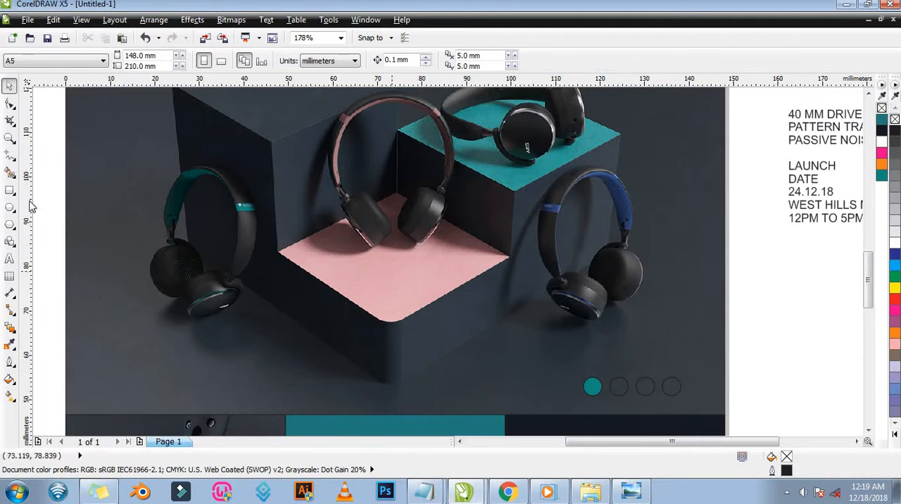
{"action": "left_click", "coordinate": [9, 345]}
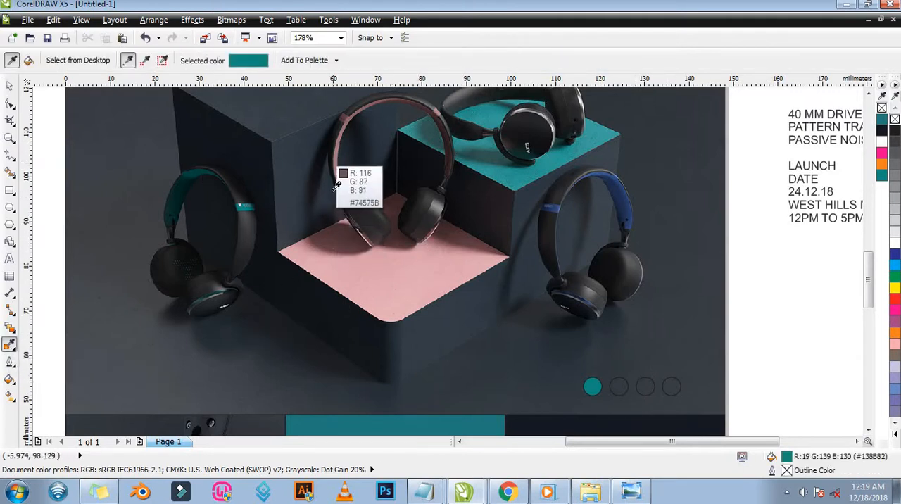
{"action": "left_click", "coordinate": [410, 262]}
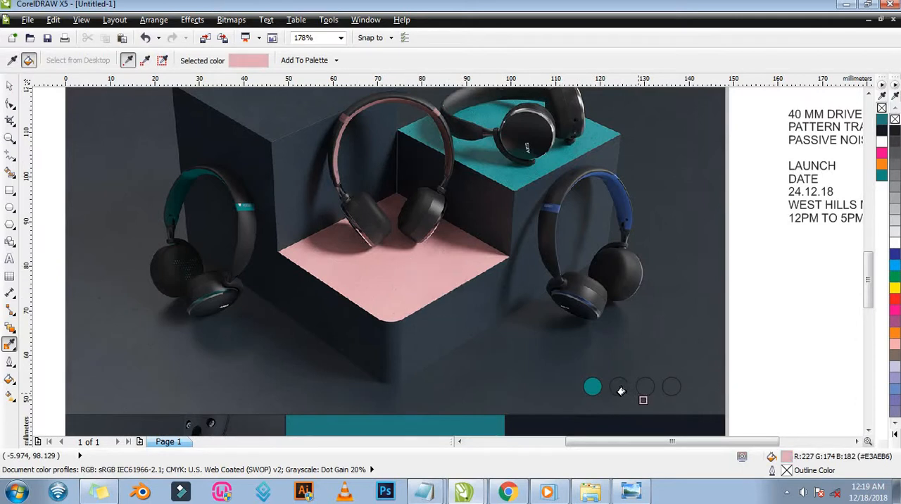
{"action": "left_click", "coordinate": [619, 390]}
{"action": "key", "text": "space"}
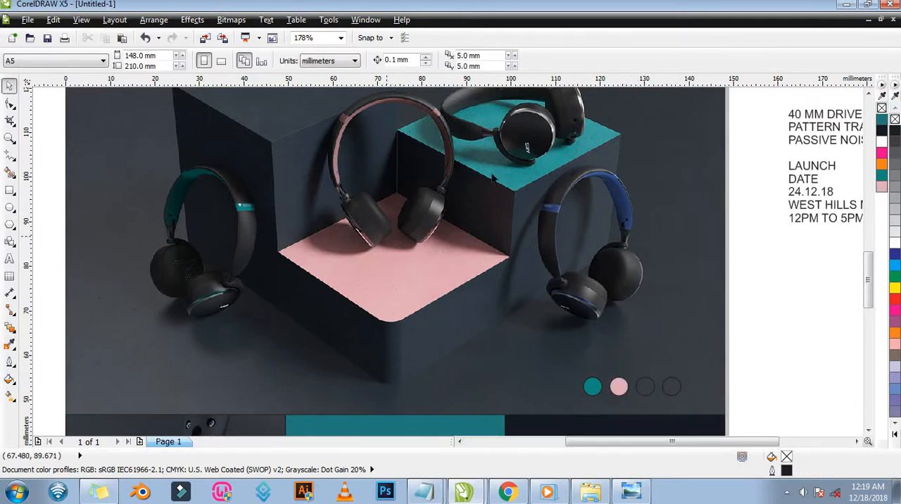
Fill the third circle with near-black (#161618) sampled from the rear headphones and the fourth with blue (#304773) from the right headphones' band.
{"action": "left_click", "coordinate": [8, 345]}
{"action": "left_click", "coordinate": [459, 116]}
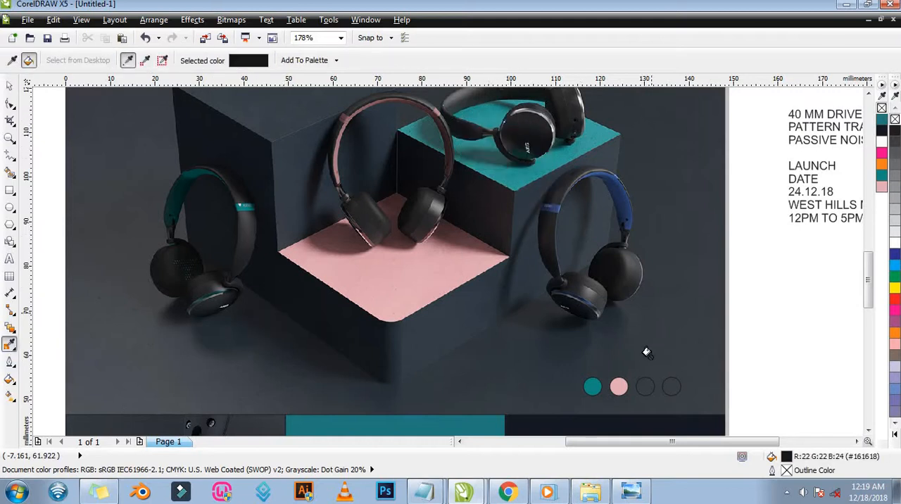
{"action": "left_click", "coordinate": [645, 387]}
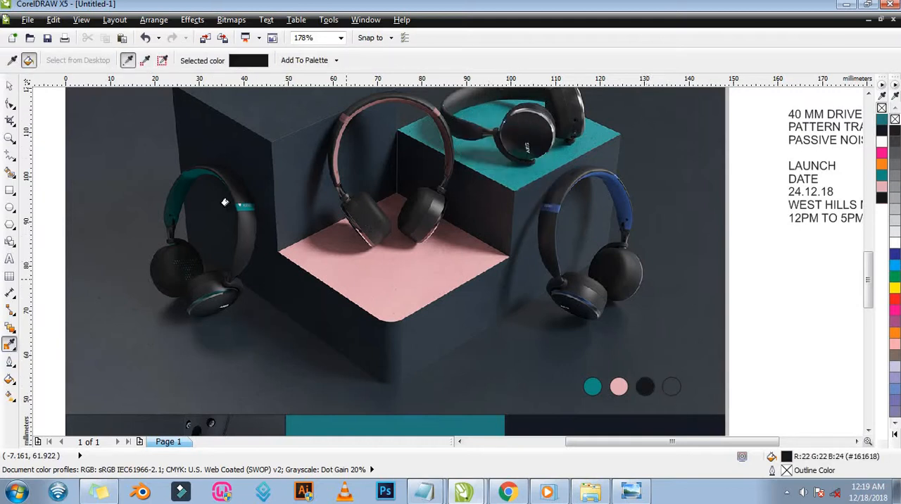
{"action": "left_click", "coordinate": [9, 345]}
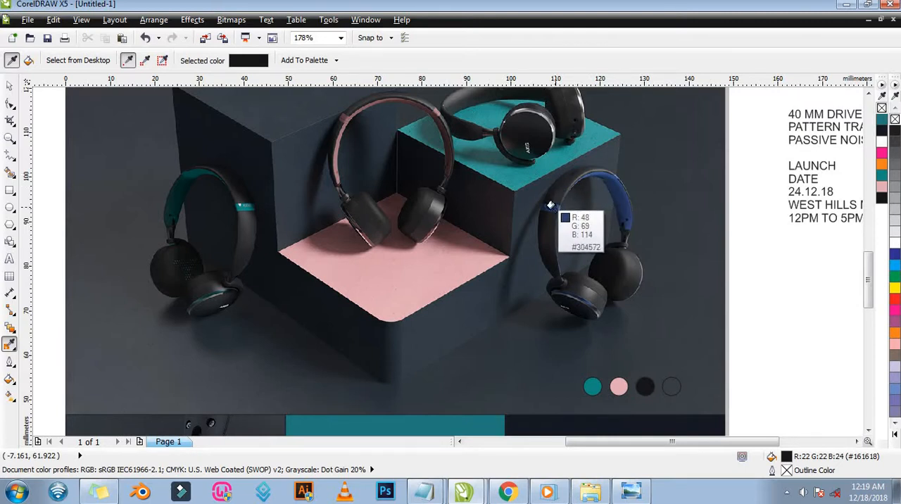
{"action": "left_click", "coordinate": [551, 205]}
{"action": "left_click", "coordinate": [676, 386]}
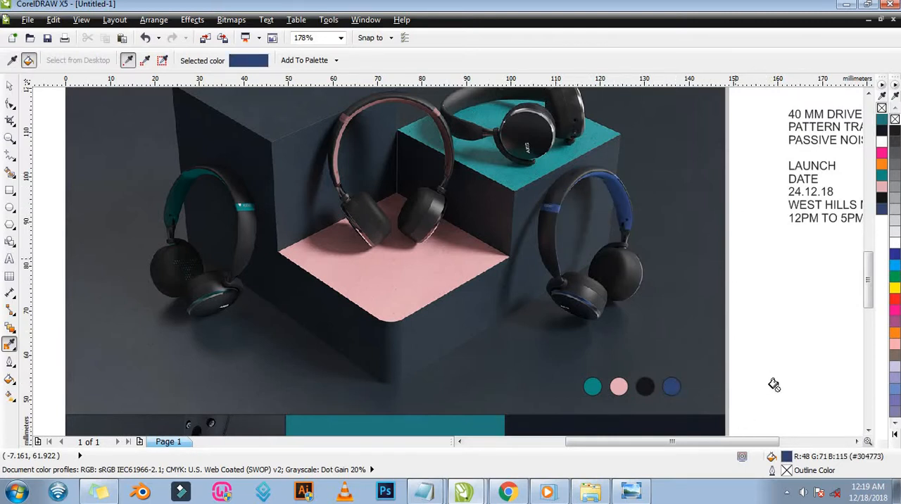
Remove the outlines from all four colour circles.
{"action": "key", "text": "space"}
{"action": "left_click_drag", "start_coordinate": [777, 345], "coordinate": [541, 403]}
{"action": "left_click_drag", "start_coordinate": [771, 354], "coordinate": [550, 412]}
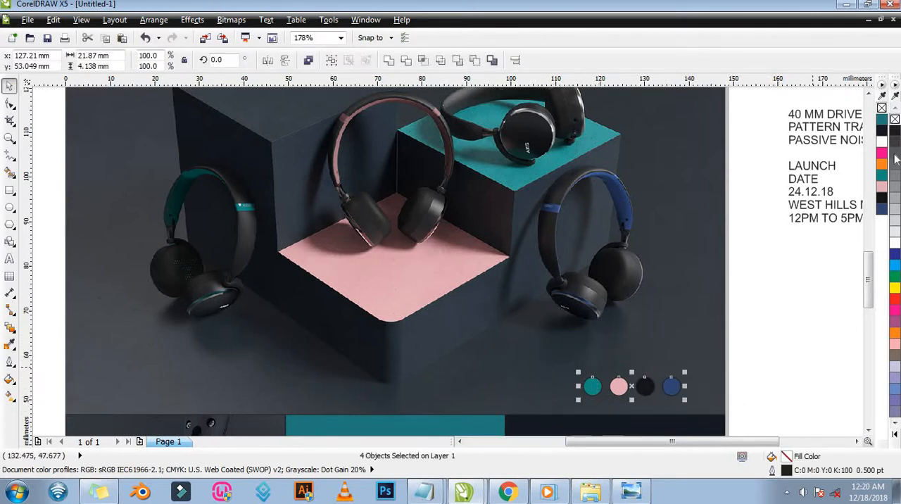
{"action": "right_click", "coordinate": [882, 107]}
{"action": "key", "text": "Escape"}
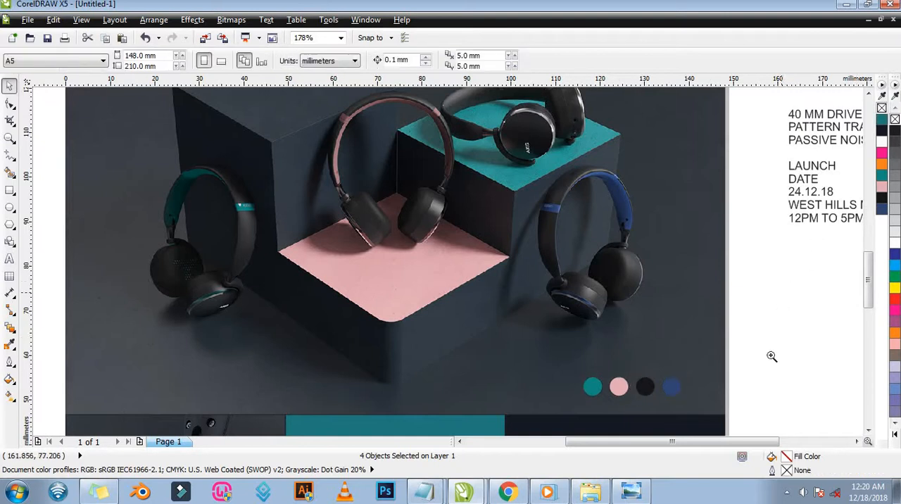
Add the text COLOURS below the row of colour circles and scale it down to about 6.76 pt.
{"action": "key", "text": "z"}
{"action": "key", "text": "F3"}
{"action": "left_click_drag", "start_coordinate": [466, 267], "coordinate": [583, 321]}
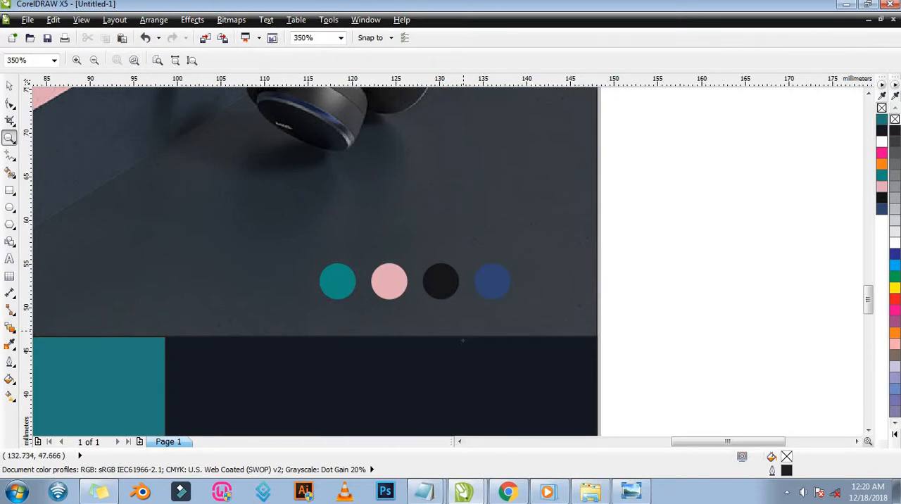
{"action": "left_click", "coordinate": [9, 259]}
{"action": "left_click", "coordinate": [337, 319]}
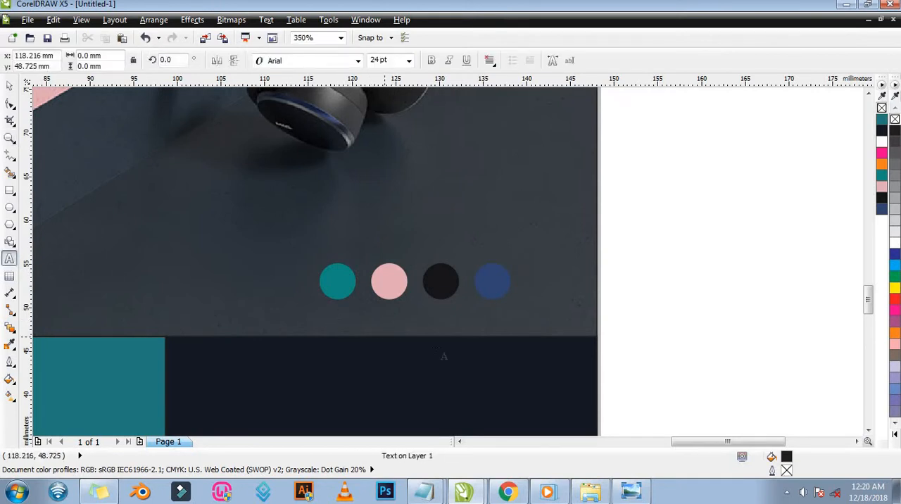
{"action": "type", "text": "OO"}
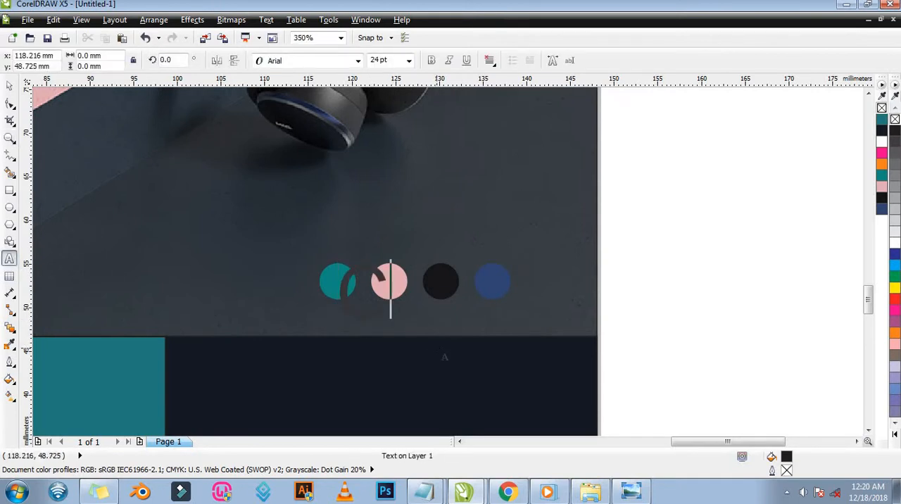
{"action": "type", "text": "LOURS"}
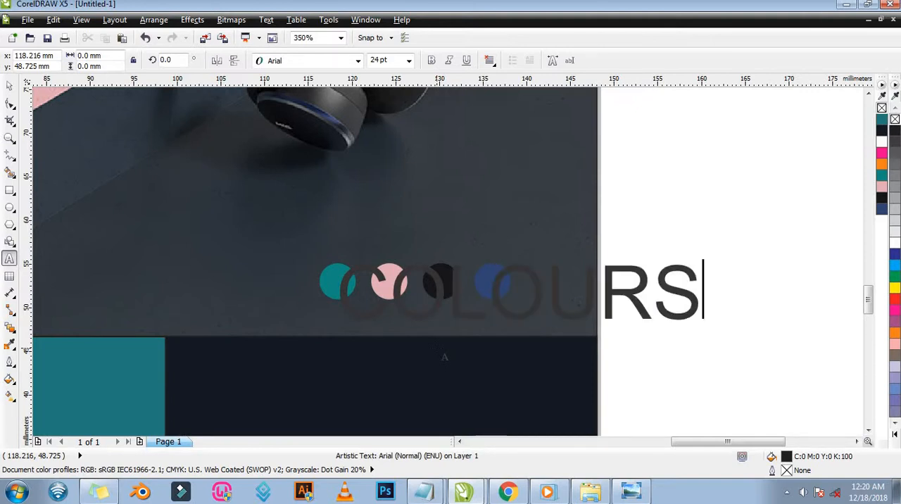
{"action": "key", "text": "ctrl+space"}
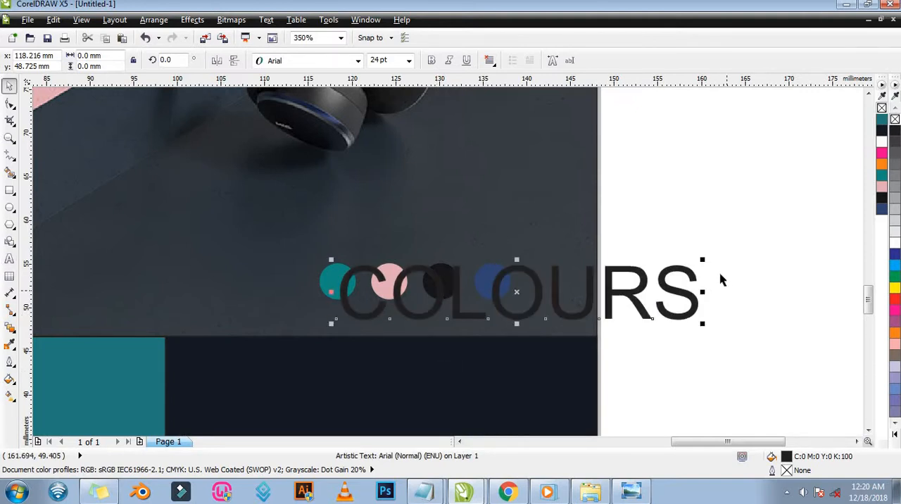
{"action": "left_click_drag", "start_coordinate": [546, 289], "coordinate": [503, 297]}
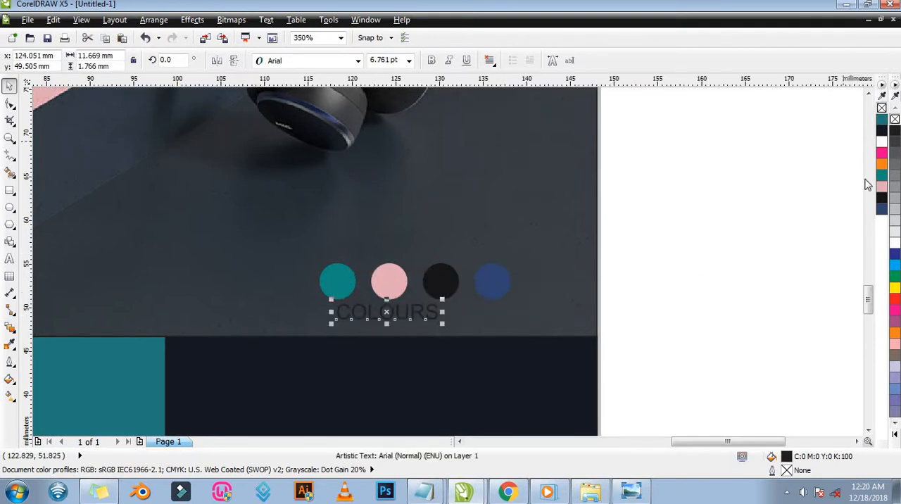
Fill the COLOURS text with white and set its font to Source Sans Pro Light.
{"action": "left_click", "coordinate": [882, 142]}
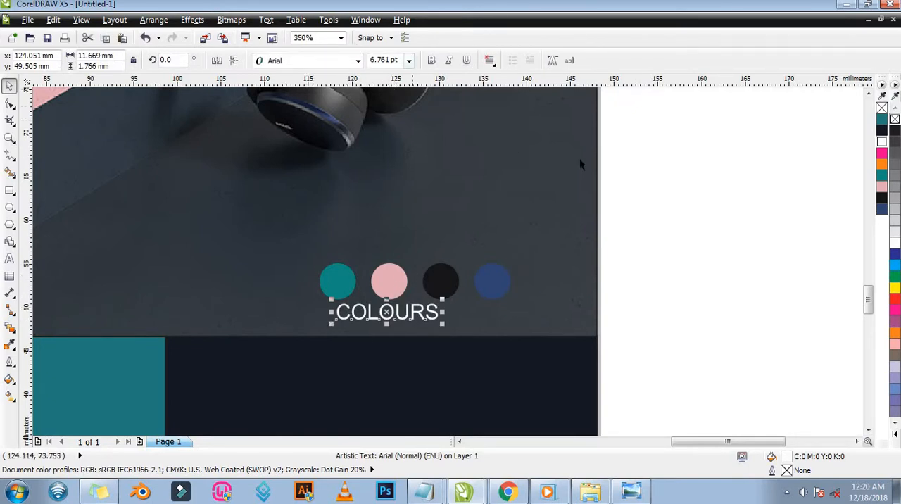
{"action": "left_click", "coordinate": [359, 61]}
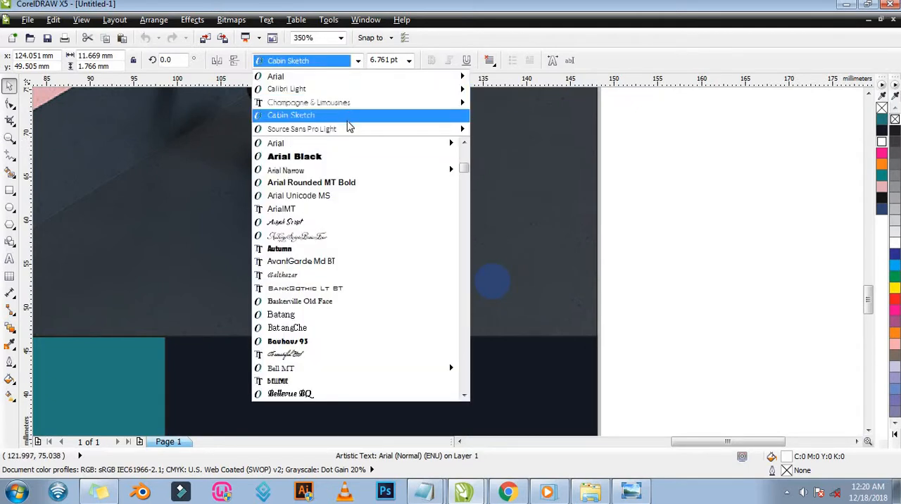
{"action": "mouse_move", "coordinate": [343, 134]}
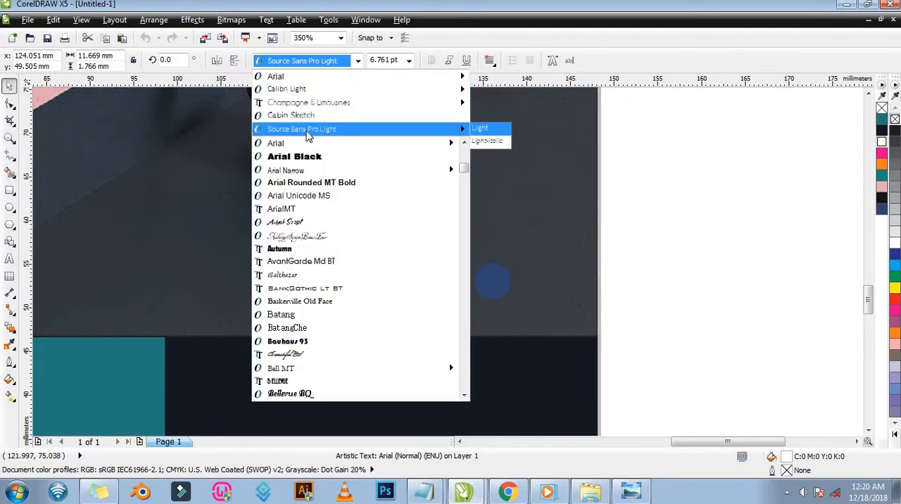
{"action": "left_click", "coordinate": [337, 131]}
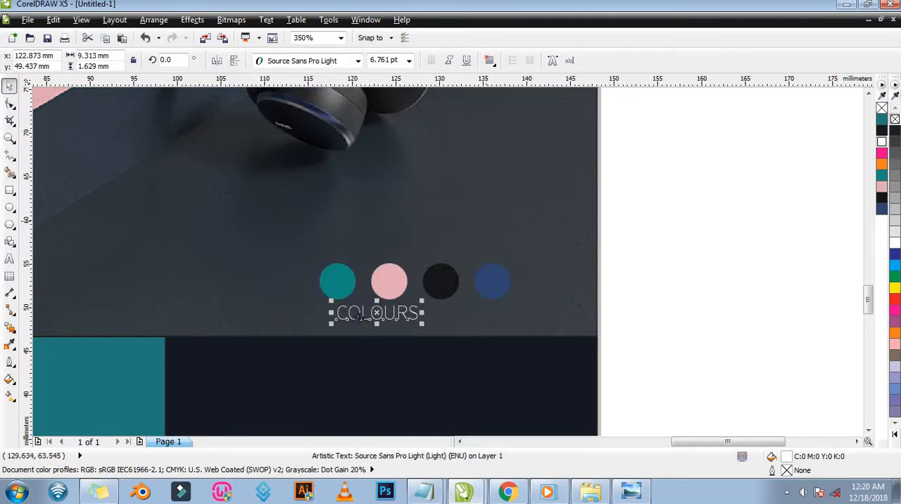
Widen the letter spacing of COLOURS to span the circle row and enlarge the text to about 7.44 pt.
{"action": "left_click", "coordinate": [10, 104]}
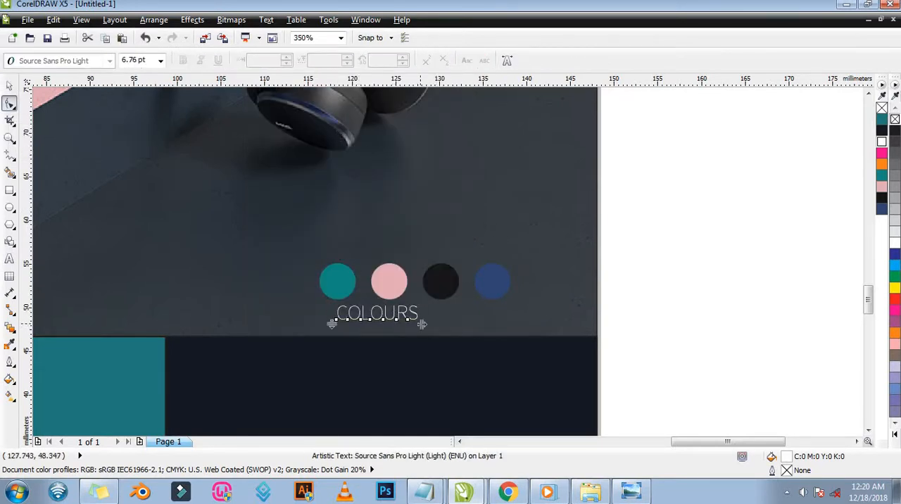
{"action": "left_click_drag", "start_coordinate": [422, 324], "coordinate": [507, 324]}
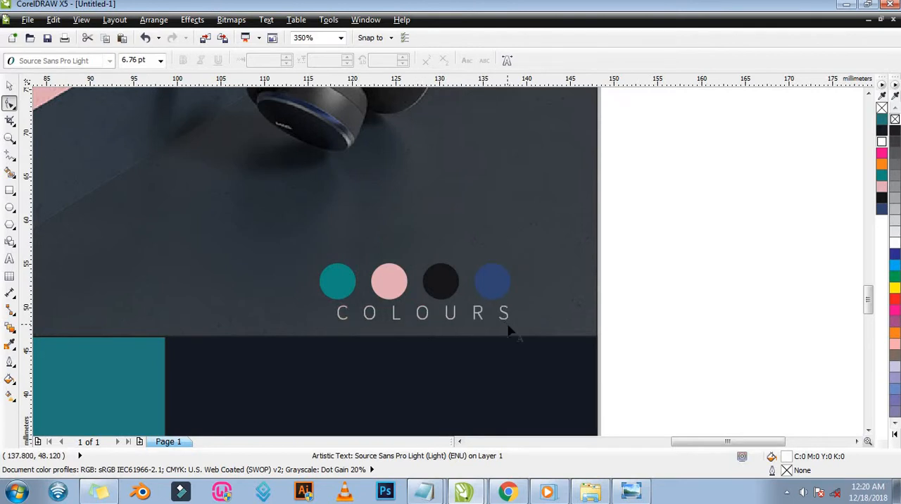
{"action": "key", "text": "z"}
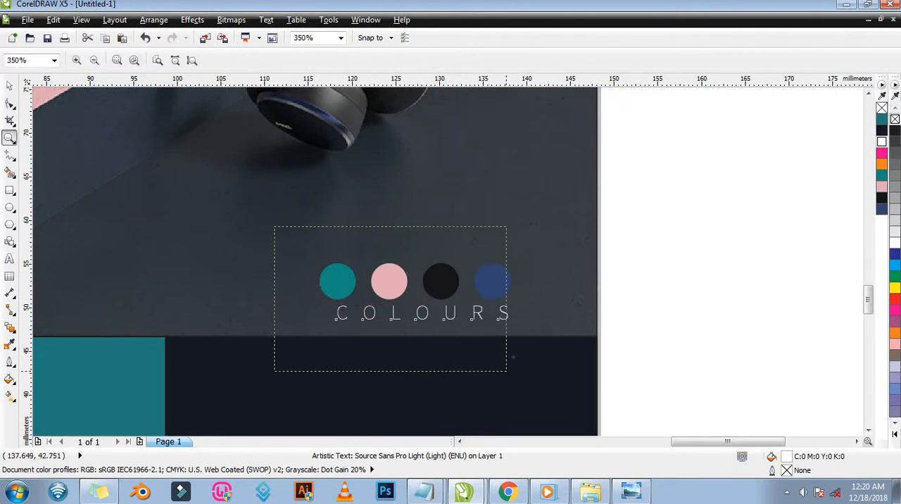
{"action": "left_click_drag", "start_coordinate": [275, 226], "coordinate": [506, 371]}
{"action": "key", "text": "space"}
{"action": "left_click_drag", "start_coordinate": [318, 320], "coordinate": [275, 322]}
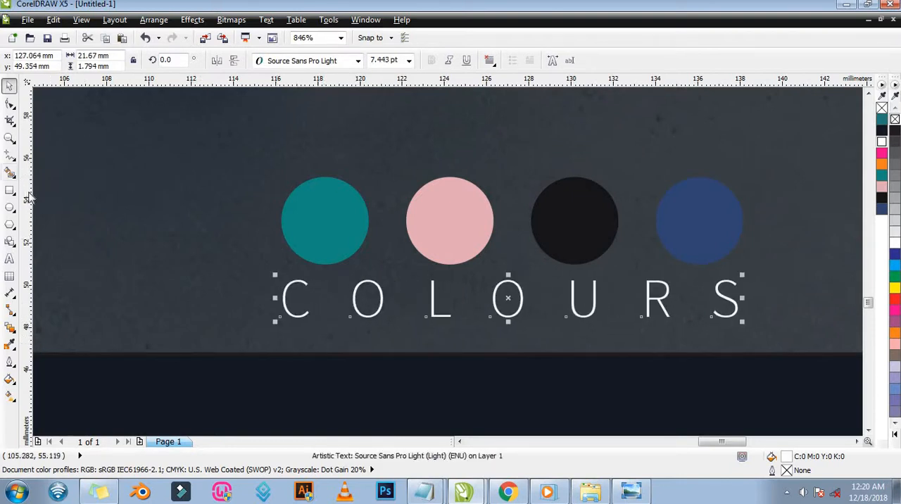
Place a vertical guideline at the teal circle's left edge and shift COLOURS left until the C meets it.
{"action": "mouse_move", "coordinate": [273, 233]}
{"action": "left_mouse_down"}
{"action": "mouse_move", "coordinate": [280, 222]}
{"action": "mouse_move", "coordinate": [286, 238]}
{"action": "left_mouse_up"}
{"action": "scroll", "coordinate": [289, 289], "scroll_direction": "up", "scroll_amount": 6}
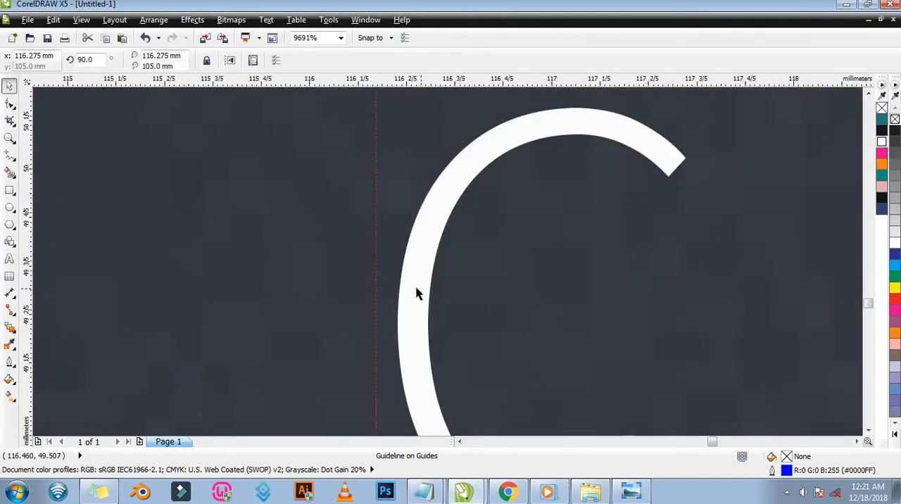
{"action": "left_click_drag", "start_coordinate": [416, 293], "coordinate": [401, 288]}
{"action": "left_click_drag", "start_coordinate": [399, 289], "coordinate": [398, 289]}
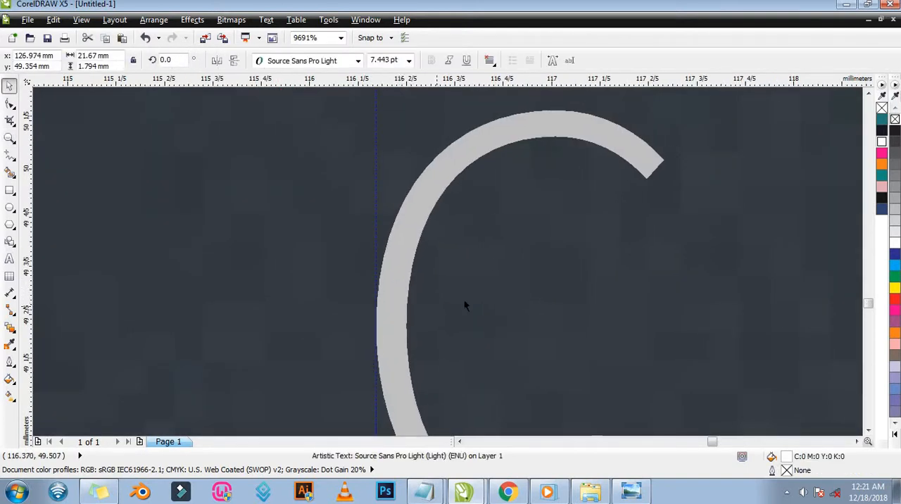
Place a second vertical guideline at the right edge of the blue circle.
{"action": "key", "text": "z"}
{"action": "right_click", "coordinate": [580, 305]}
{"action": "right_click", "coordinate": [659, 307]}
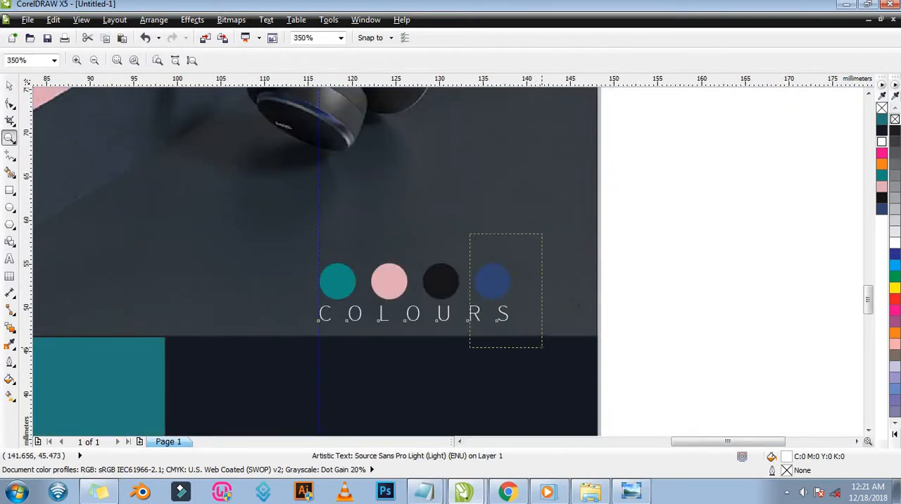
{"action": "left_click_drag", "start_coordinate": [469, 234], "coordinate": [542, 347]}
{"action": "key", "text": "space"}
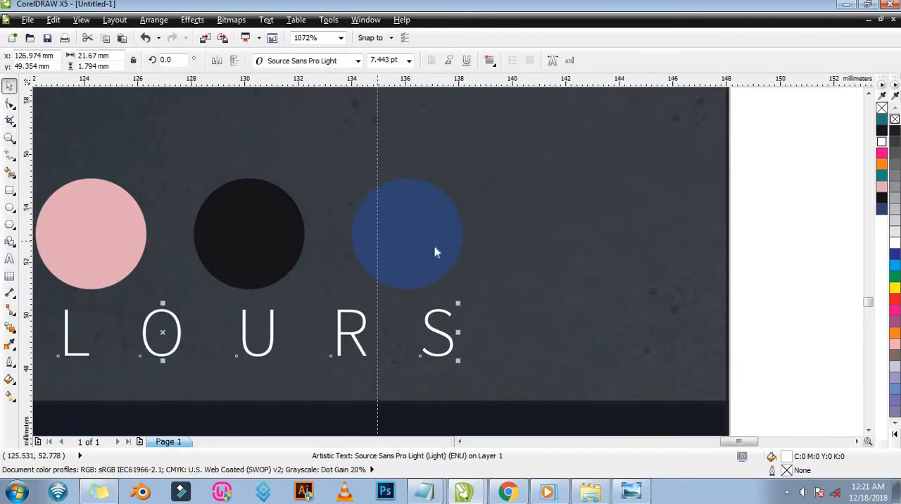
{"action": "left_click_drag", "start_coordinate": [435, 246], "coordinate": [464, 236]}
Scale up the COLOURS text until the S reaches the guideline at the blue circle's right edge.
{"action": "key", "text": "z"}
{"action": "left_click_drag", "start_coordinate": [380, 263], "coordinate": [493, 380]}
{"action": "key", "text": "space"}
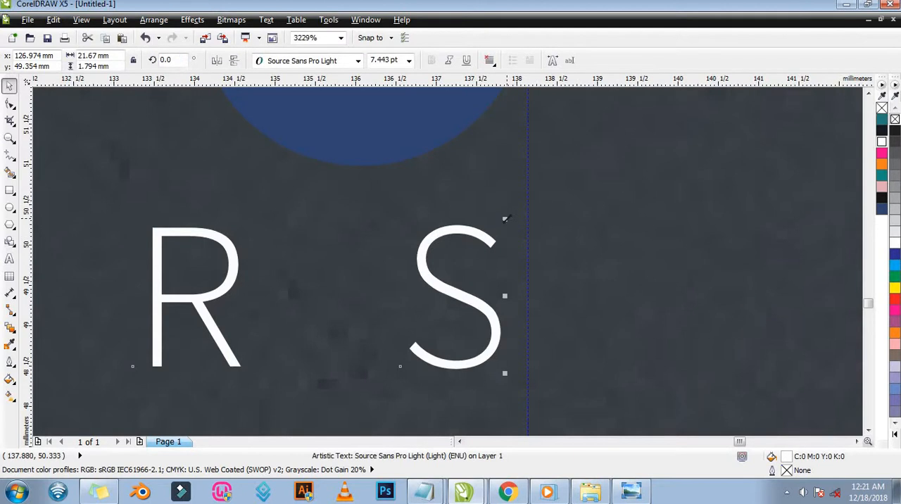
{"action": "left_click_drag", "start_coordinate": [505, 219], "coordinate": [534, 201]}
{"action": "key", "text": "z"}
{"action": "right_click", "coordinate": [587, 260]}
{"action": "right_click", "coordinate": [572, 310]}
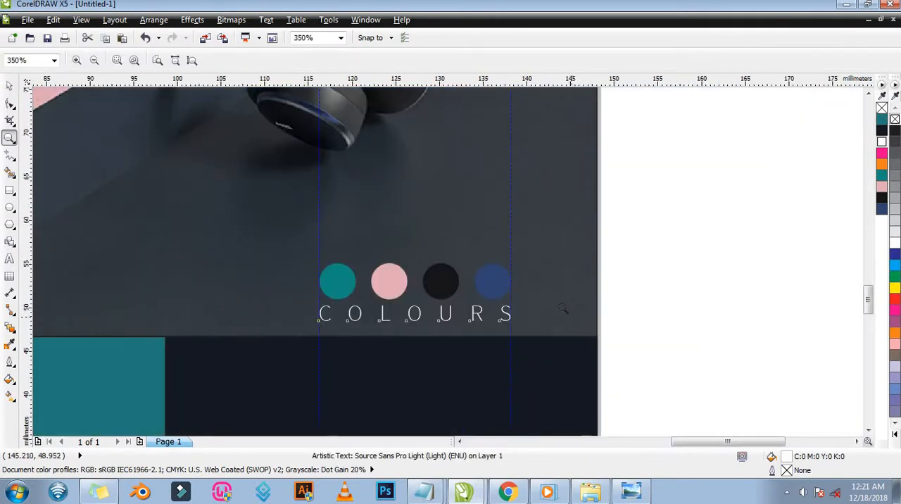
Group the four colour circles with the COLOURS text.
{"action": "key", "text": "space"}
{"action": "left_click_drag", "start_coordinate": [658, 212], "coordinate": [321, 370]}
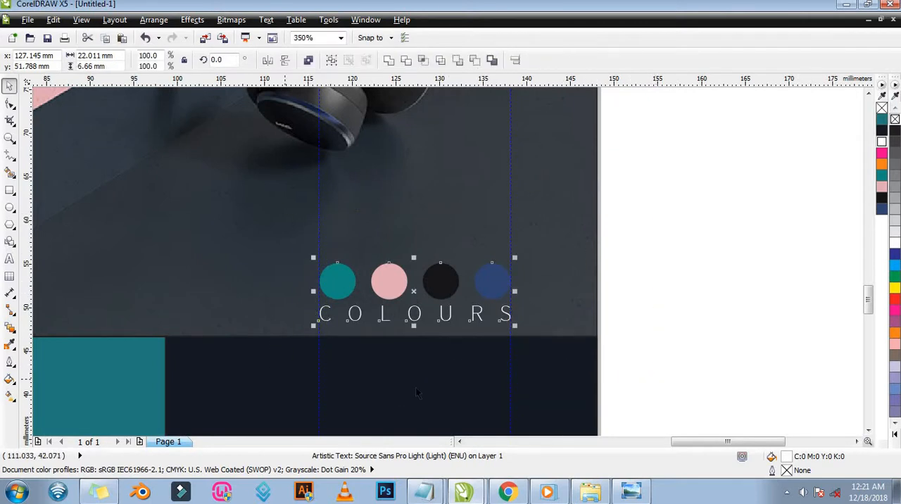
{"action": "key", "text": "ctrl+g"}
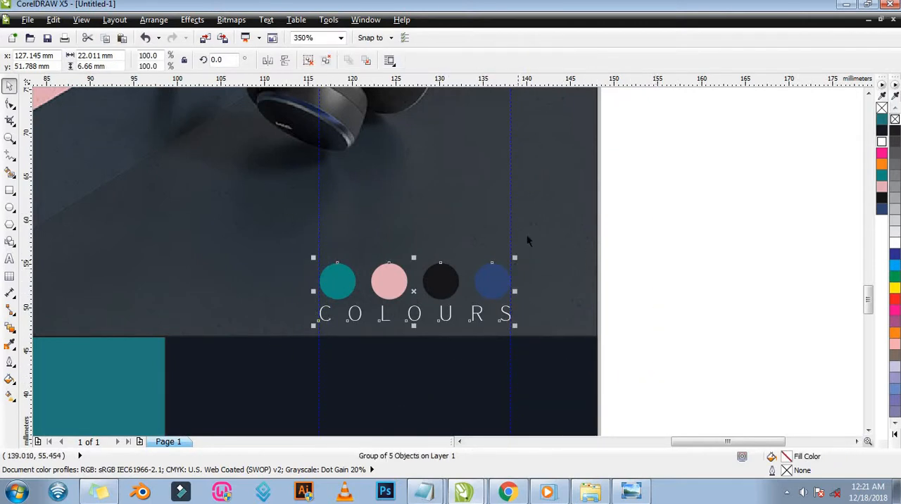
Delete both vertical guidelines beside the colour circles.
{"action": "left_click", "coordinate": [517, 290]}
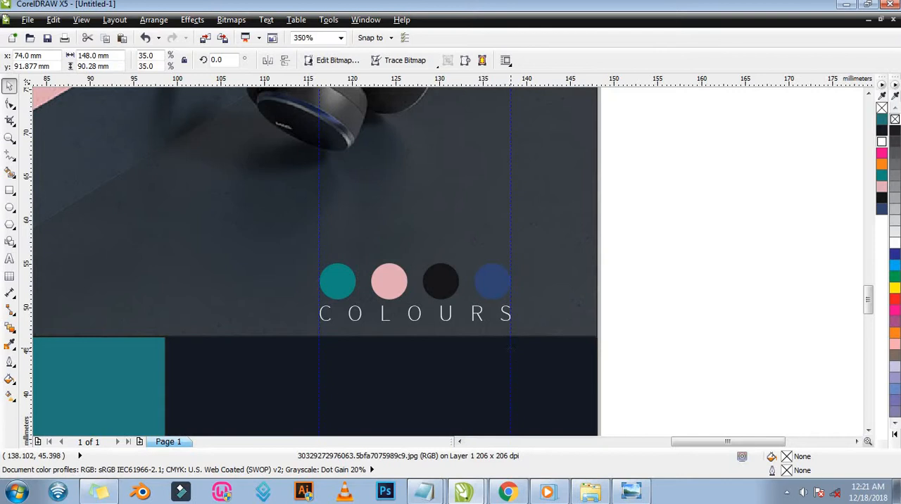
{"action": "left_click", "coordinate": [511, 347]}
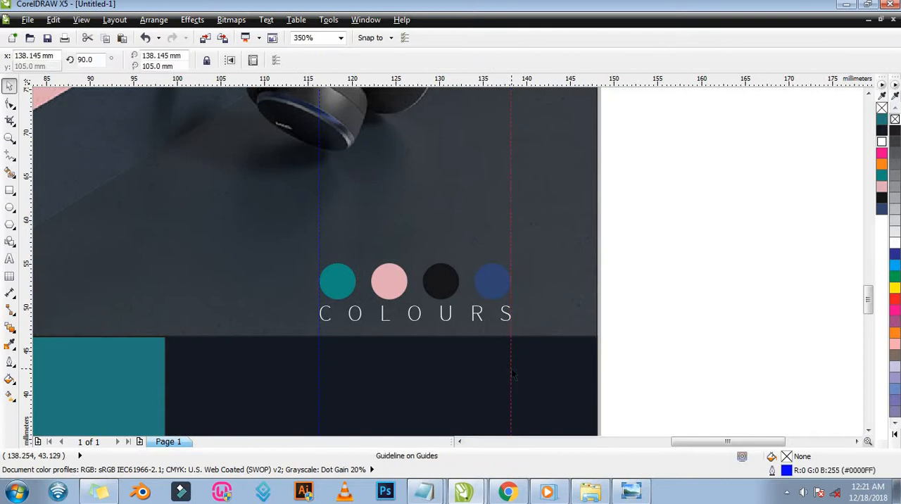
{"action": "left_click", "coordinate": [319, 316], "text": "shift"}
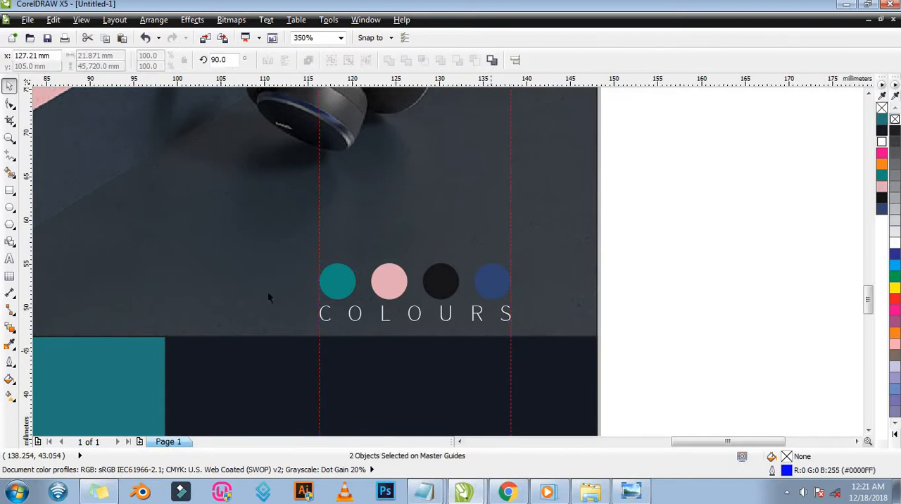
{"action": "left_click", "coordinate": [601, 321]}
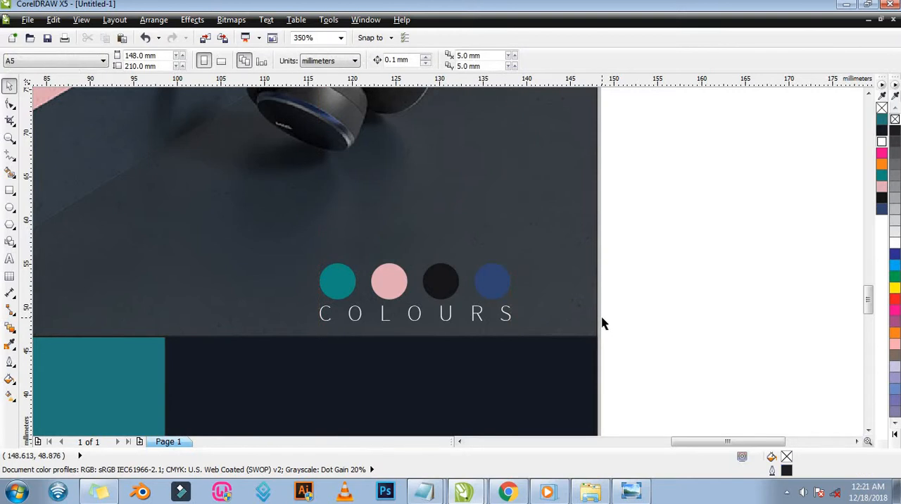
Move the text block with the technical and launch details from beside the page onto the teal panel.
{"action": "key", "text": "z"}
{"action": "right_click", "coordinate": [479, 277]}
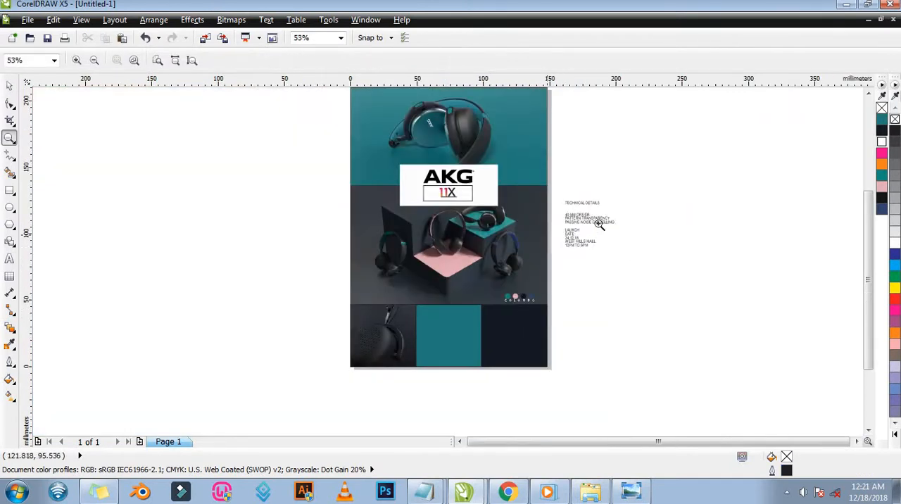
{"action": "key", "text": "space"}
{"action": "left_click_drag", "start_coordinate": [630, 176], "coordinate": [553, 273]}
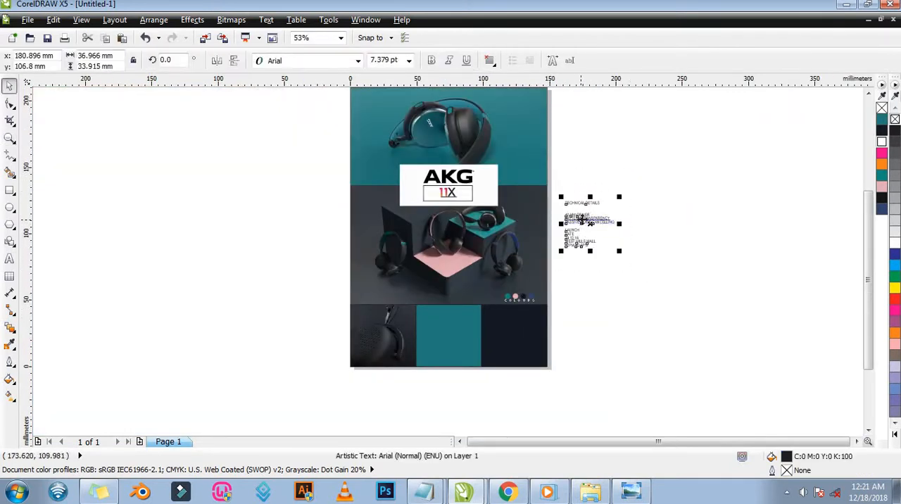
{"action": "left_click_drag", "start_coordinate": [590, 223], "coordinate": [456, 335]}
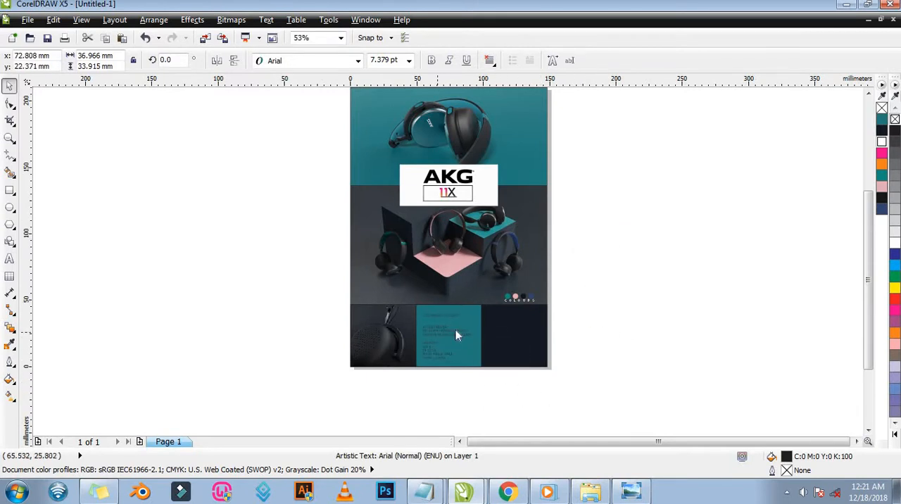
{"action": "key", "text": "z"}
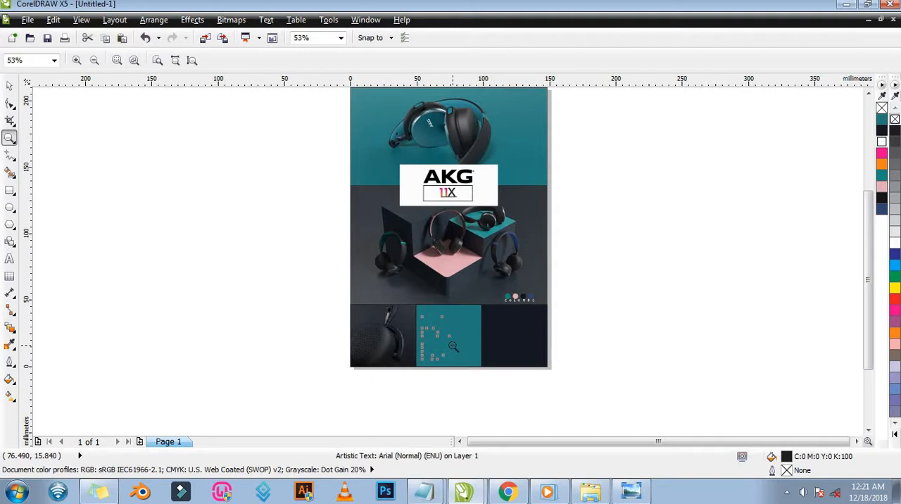
{"action": "left_click", "coordinate": [153, 20]}
{"action": "mouse_move", "coordinate": [167, 84]}
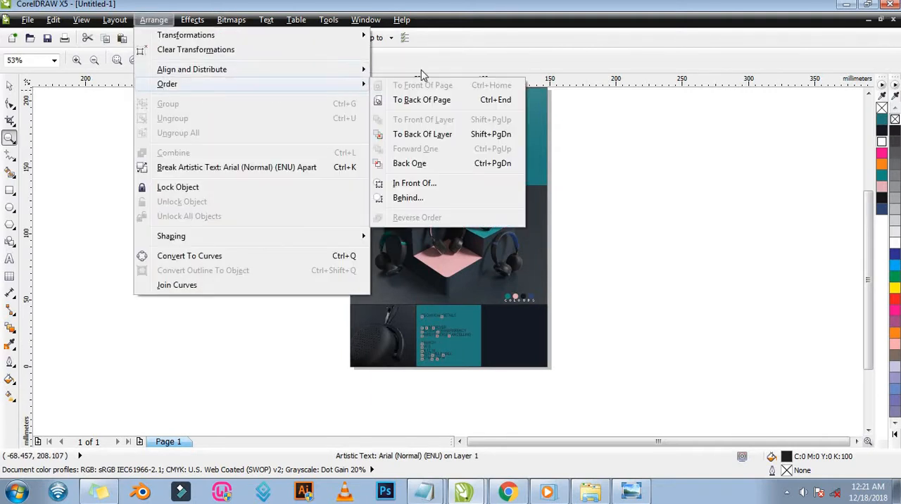
{"action": "left_click", "coordinate": [541, 331]}
Examine the black dividing lines where the headphone photos meet the teal panel.
{"action": "left_click_drag", "start_coordinate": [342, 273], "coordinate": [540, 390]}
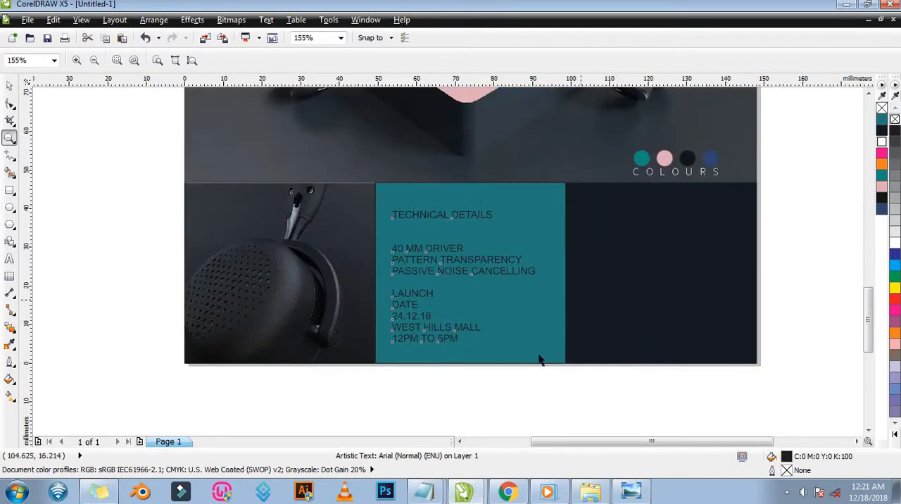
{"action": "left_click", "coordinate": [522, 366]}
{"action": "key", "text": "F2"}
{"action": "left_click_drag", "start_coordinate": [333, 171], "coordinate": [391, 204]}
{"action": "key", "text": "F3"}
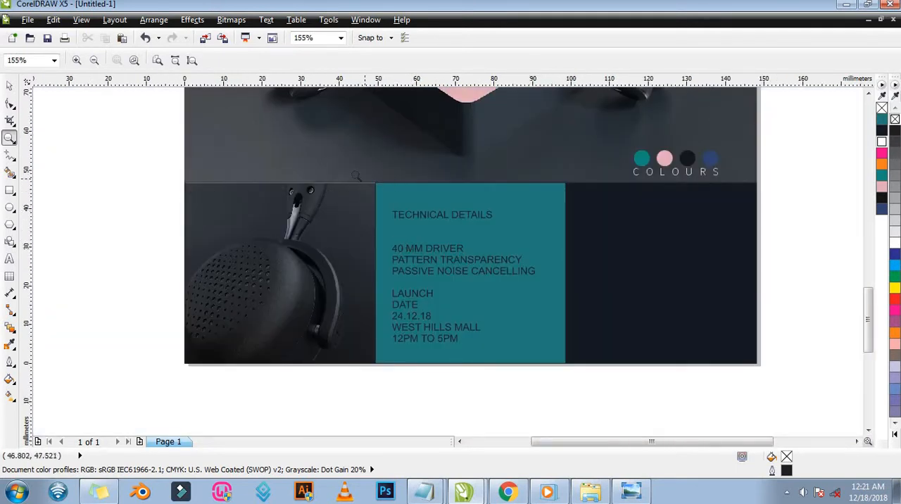
{"action": "left_click_drag", "start_coordinate": [356, 175], "coordinate": [404, 209]}
{"action": "left_click_drag", "start_coordinate": [293, 142], "coordinate": [466, 234]}
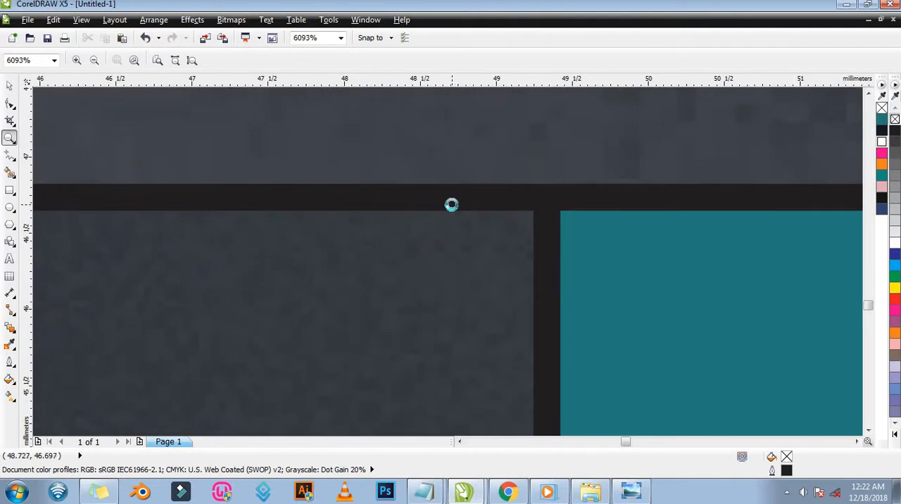
{"action": "key", "text": "F3"}
{"action": "key", "text": "F3"}
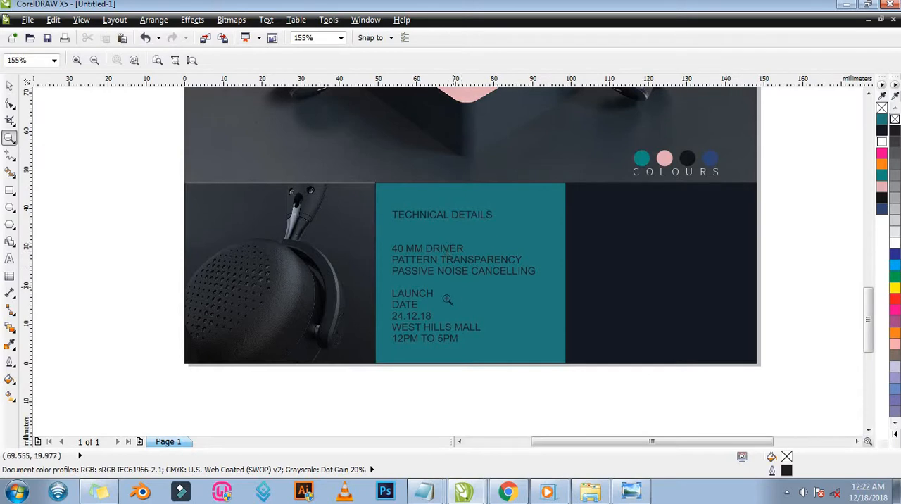
Duplicate the details text block from the teal panel straight across onto the dark panel.
{"action": "key", "text": "space"}
{"action": "left_click", "coordinate": [415, 306]}
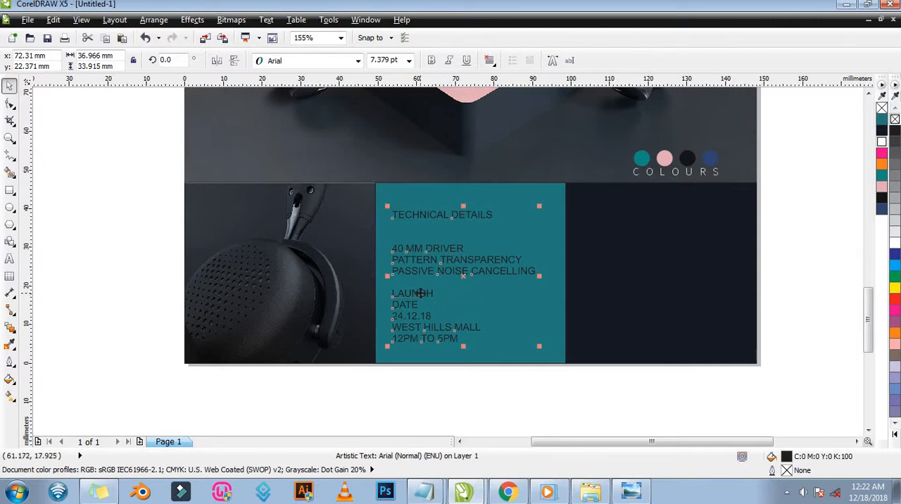
{"action": "key", "text": "F8"}
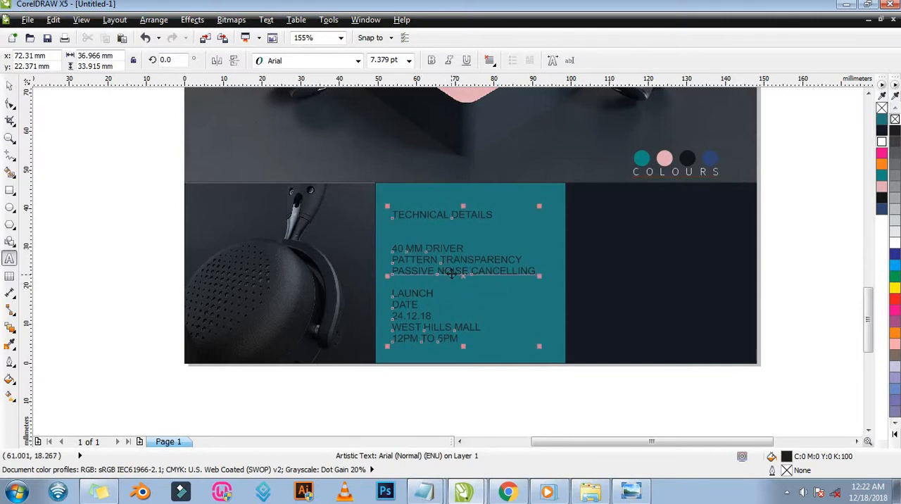
{"action": "key", "text": "space"}
{"action": "left_click_drag", "start_coordinate": [451, 274], "coordinate": [661, 274]}
{"action": "right_click", "coordinate": [660, 274]}
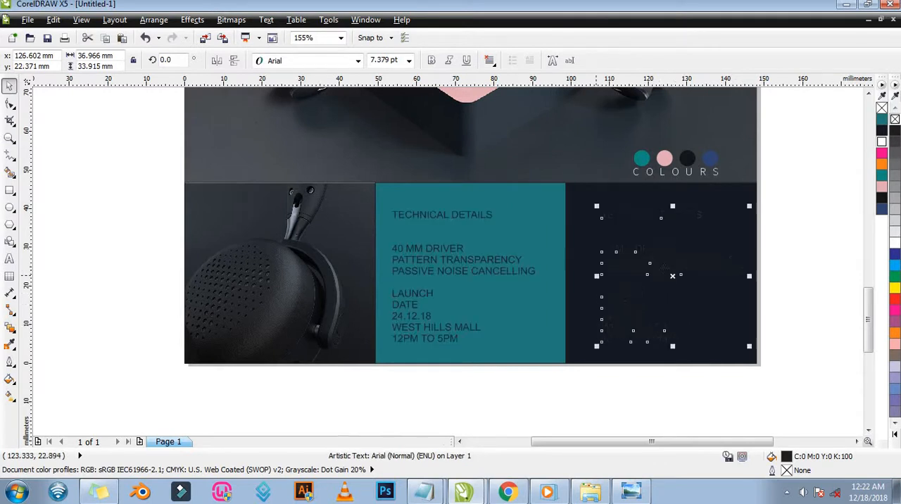
Fill the copied text on the dark panel with white.
{"action": "left_click", "coordinate": [785, 238]}
{"action": "left_click", "coordinate": [657, 272]}
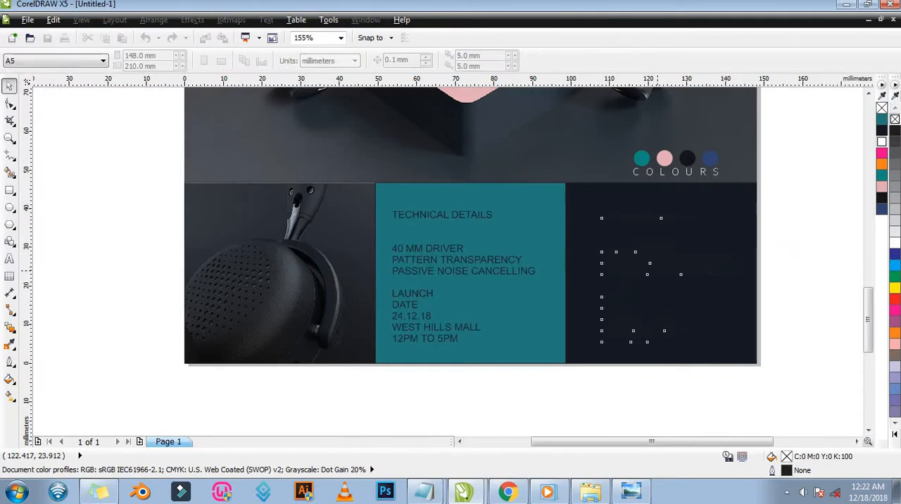
{"action": "left_click", "coordinate": [896, 243]}
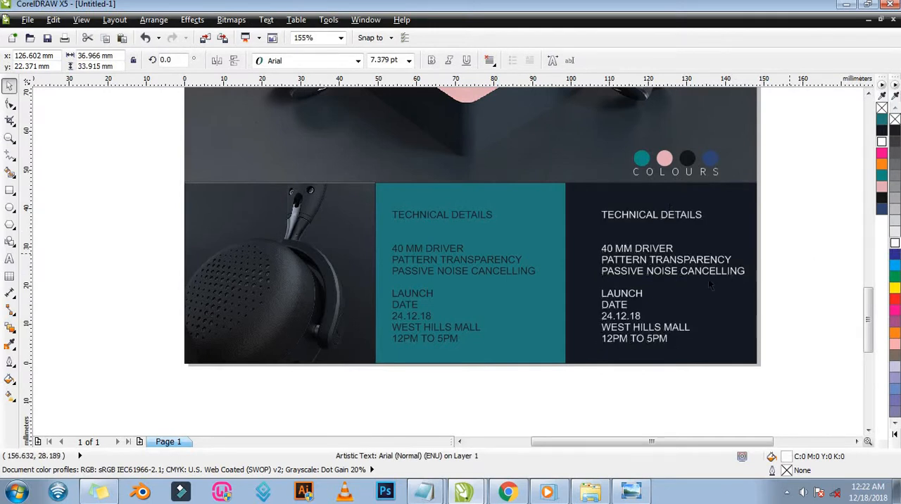
{"action": "key", "text": "Escape"}
Delete the TECHNICAL DETAILS heading and its three feature lines from the white text, keeping only the launch information.
{"action": "left_click", "coordinate": [639, 279]}
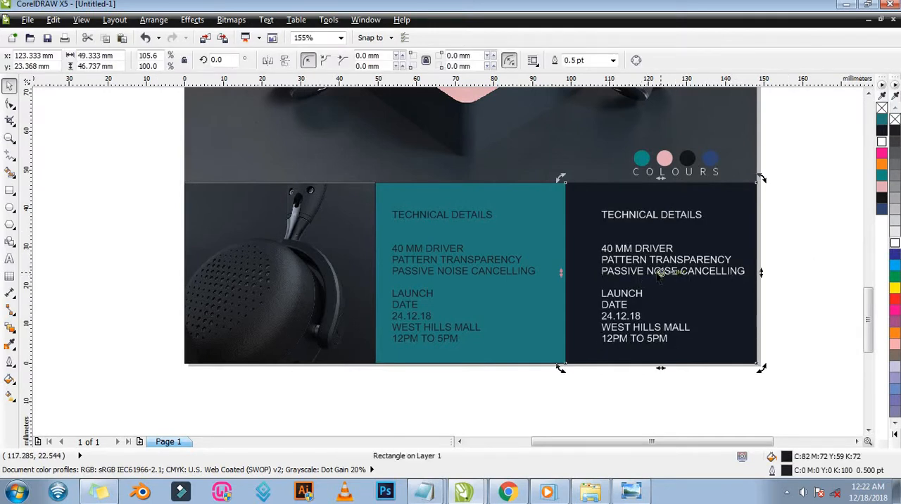
{"action": "left_click", "coordinate": [690, 273]}
{"action": "double_click", "coordinate": [690, 270]}
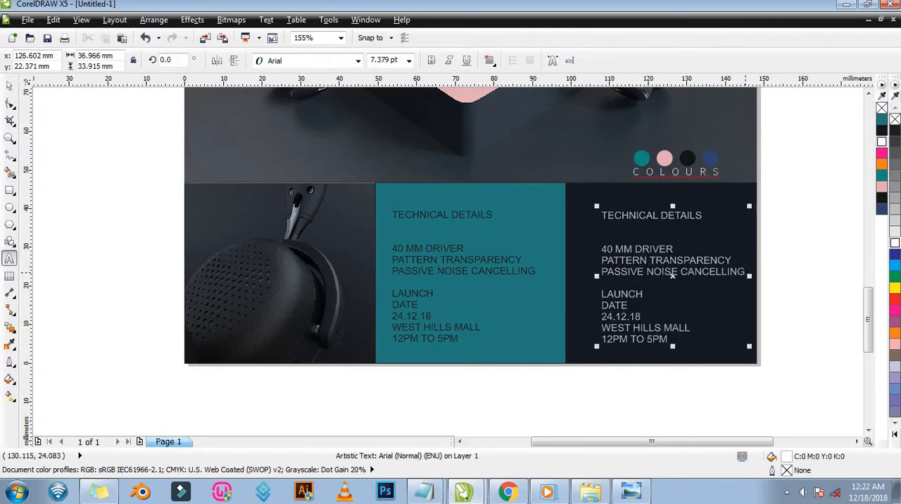
{"action": "left_click_drag", "start_coordinate": [745, 272], "coordinate": [602, 215]}
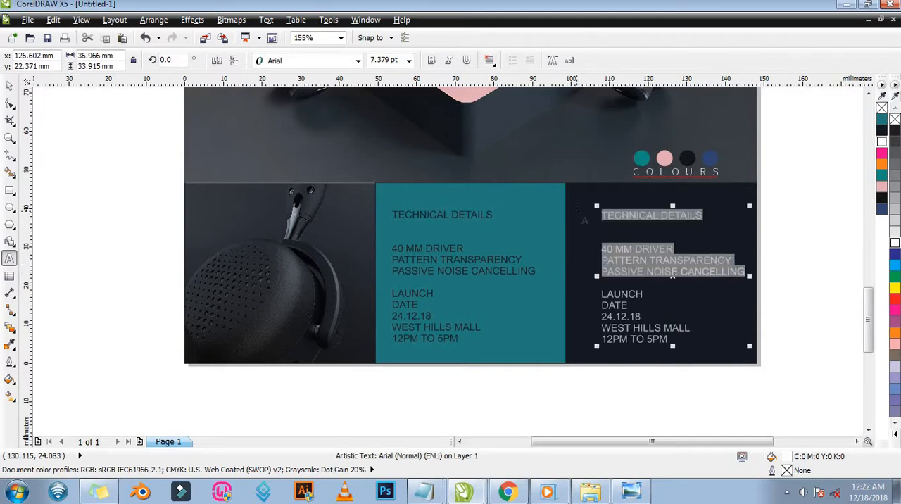
{"action": "key", "text": "Delete"}
{"action": "key", "text": "ctrl+space"}
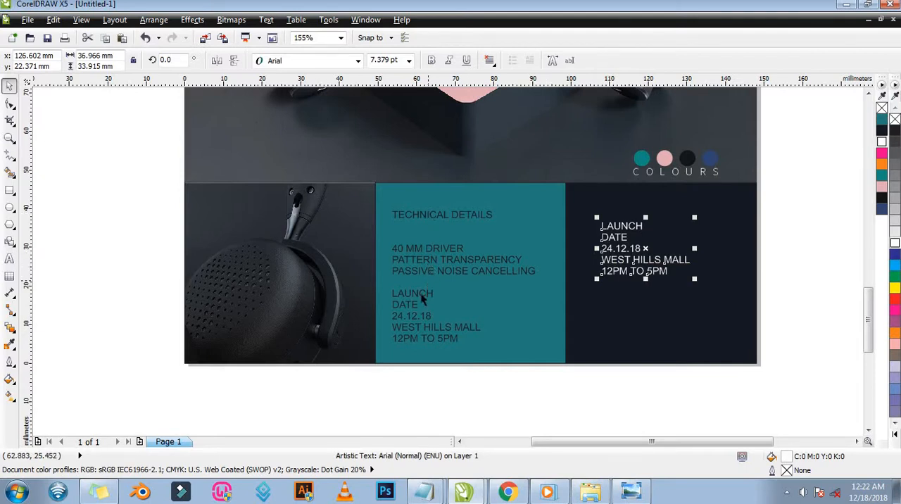
Delete the launch, date, venue and time lines from the text on the teal panel.
{"action": "double_click", "coordinate": [421, 294]}
{"action": "left_click_drag", "start_coordinate": [408, 294], "coordinate": [478, 358]}
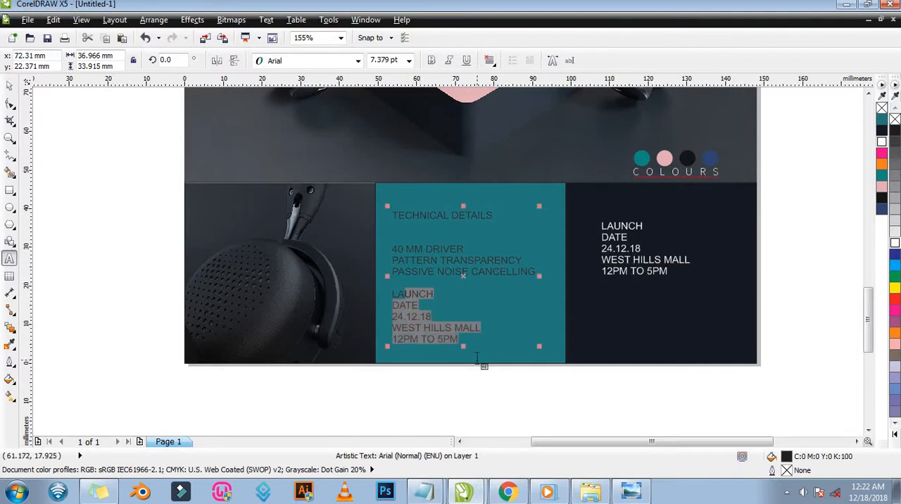
{"action": "key", "text": "BackSpace"}
{"action": "key", "text": "BackSpace"}
{"action": "key", "text": "BackSpace"}
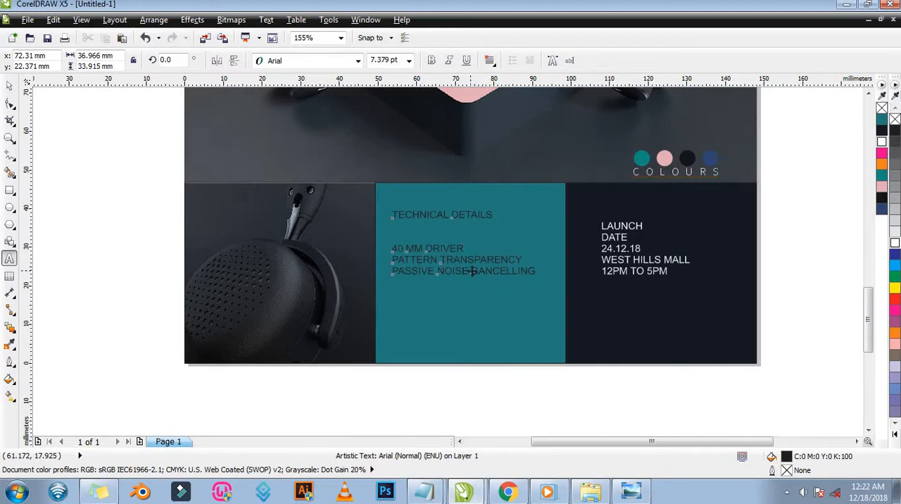
{"action": "key", "text": "ctrl+space"}
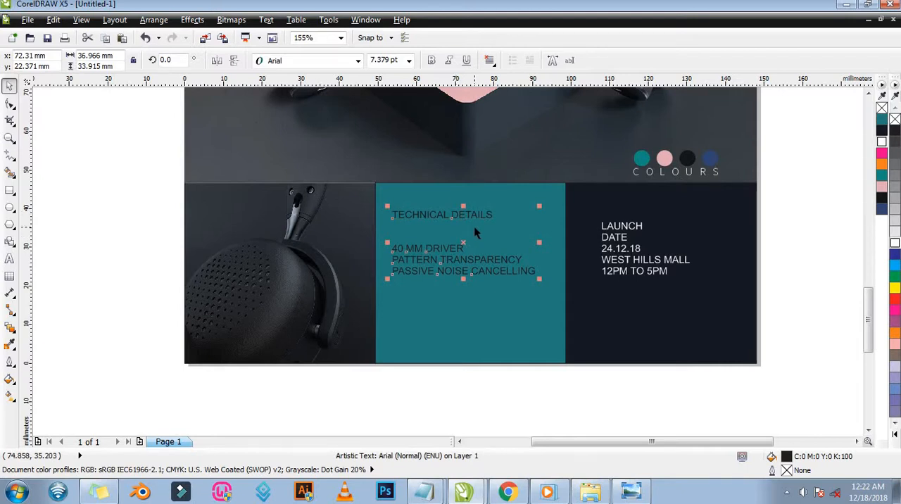
Try to break the technical details text on the teal panel apart into separate lines.
{"action": "key", "text": "ctrl+k"}
{"action": "left_click", "coordinate": [459, 249]}
{"action": "left_click", "coordinate": [462, 262]}
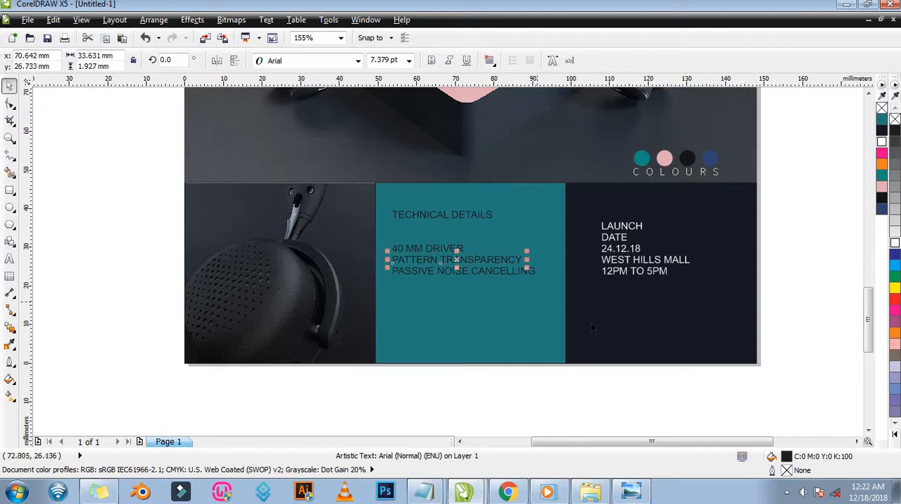
{"action": "key", "text": "ctrl+z"}
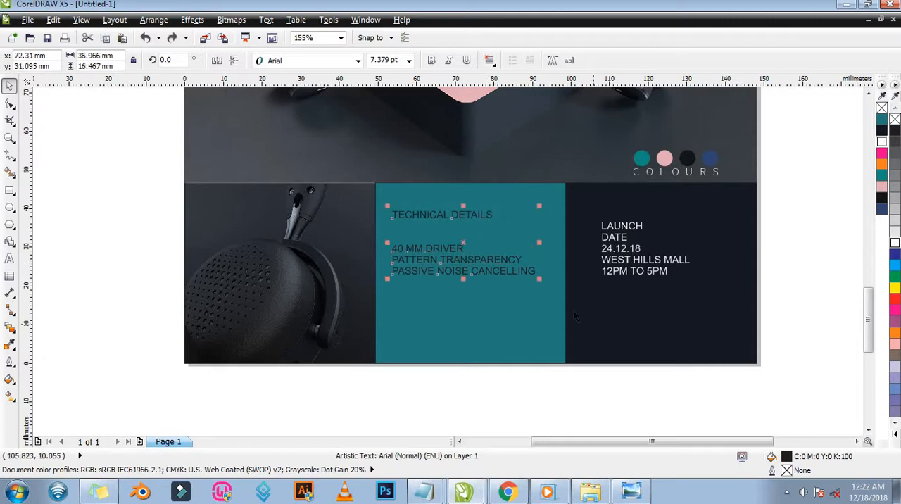
Duplicate the technical details text lower on the teal panel, and delete the three feature lines from the upper copy.
{"action": "double_click", "coordinate": [434, 251]}
{"action": "key", "text": "ctrl+space"}
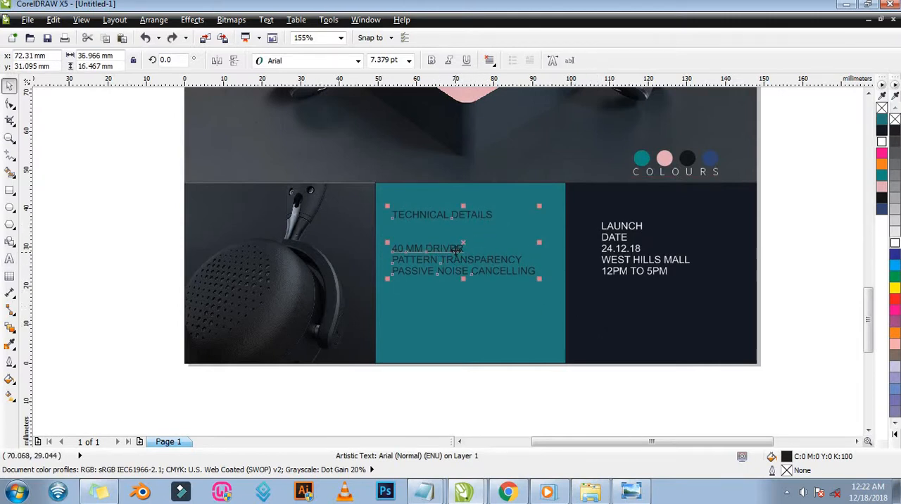
{"action": "left_click_drag", "start_coordinate": [456, 249], "coordinate": [456, 341]}
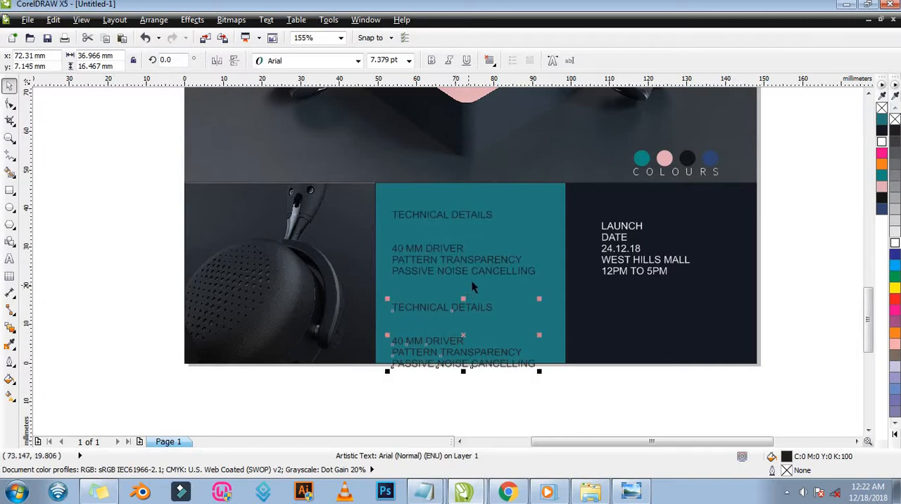
{"action": "double_click", "coordinate": [476, 277]}
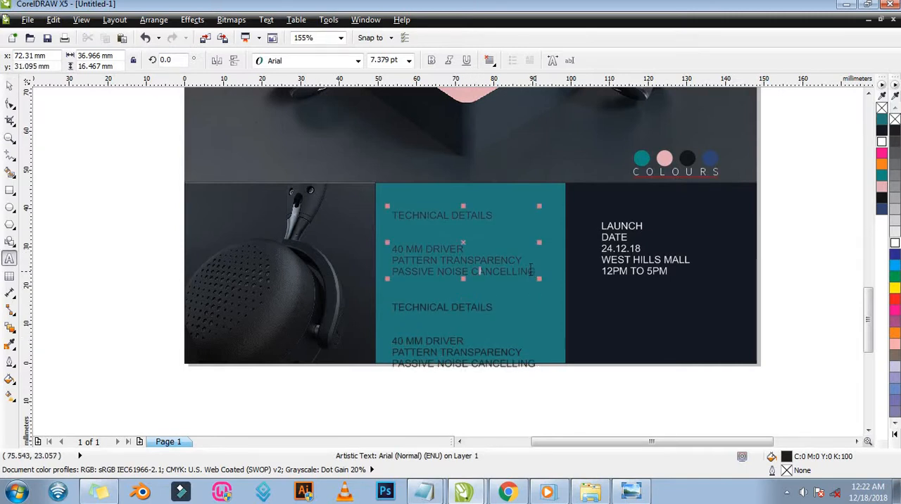
{"action": "left_click_drag", "start_coordinate": [536, 271], "coordinate": [386, 253]}
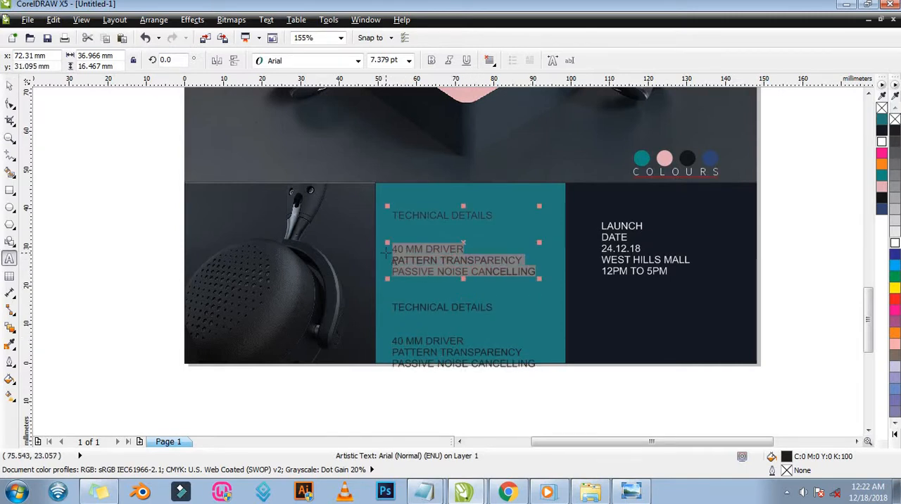
{"action": "key", "text": "Delete"}
{"action": "key", "text": "Escape"}
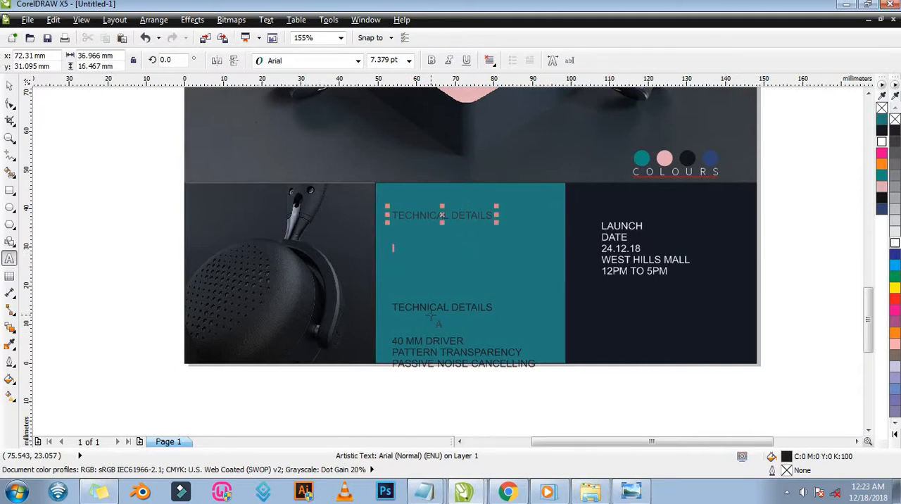
Delete the TECHNICAL DETAILS heading and its blank spacing from the lower copy, keeping only the three feature lines.
{"action": "left_click", "coordinate": [439, 308]}
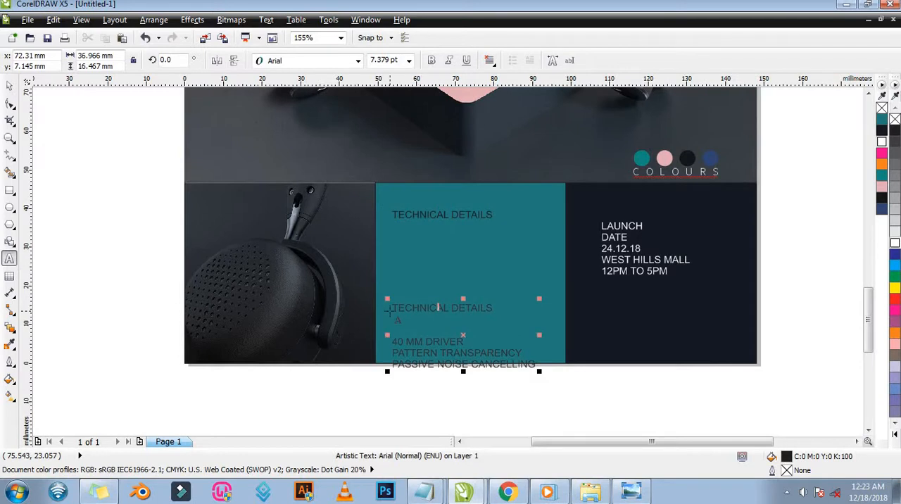
{"action": "left_click_drag", "start_coordinate": [393, 308], "coordinate": [543, 307]}
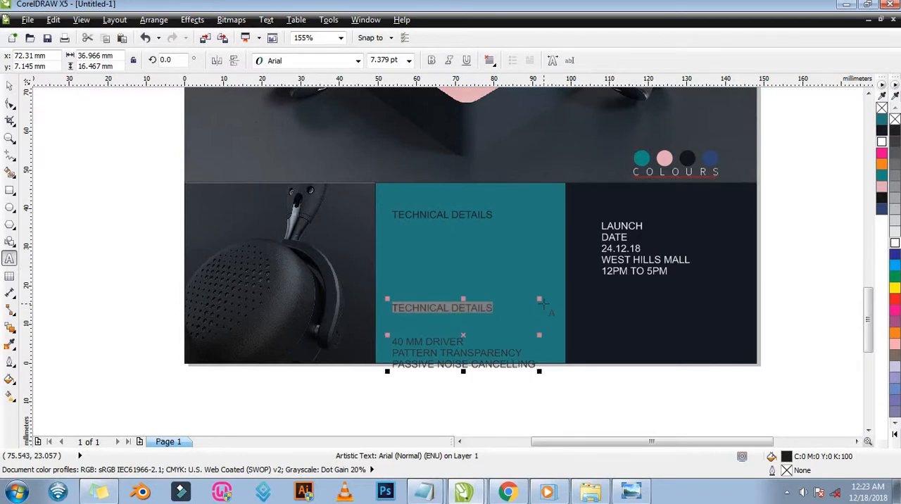
{"action": "key", "text": "Delete"}
{"action": "key", "text": "Delete"}
{"action": "key", "text": "ctrl+space"}
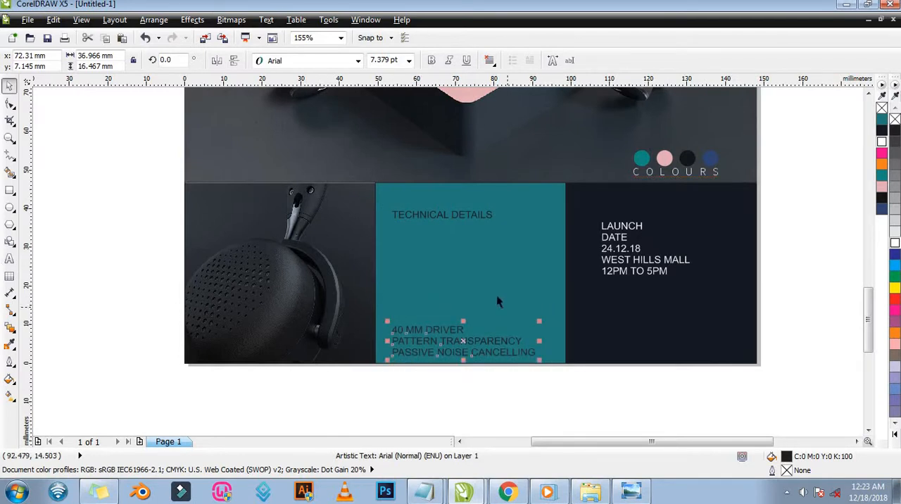
Set the TECHNICAL DETAILS heading in Champagne & Limousines and enlarge it to about 14.5 pt across the teal panel.
{"action": "left_click", "coordinate": [439, 217]}
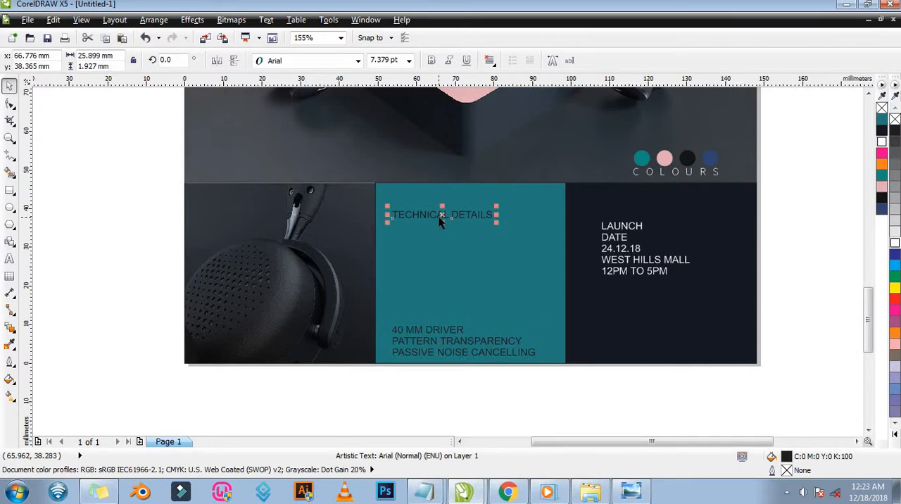
{"action": "left_click", "coordinate": [358, 61]}
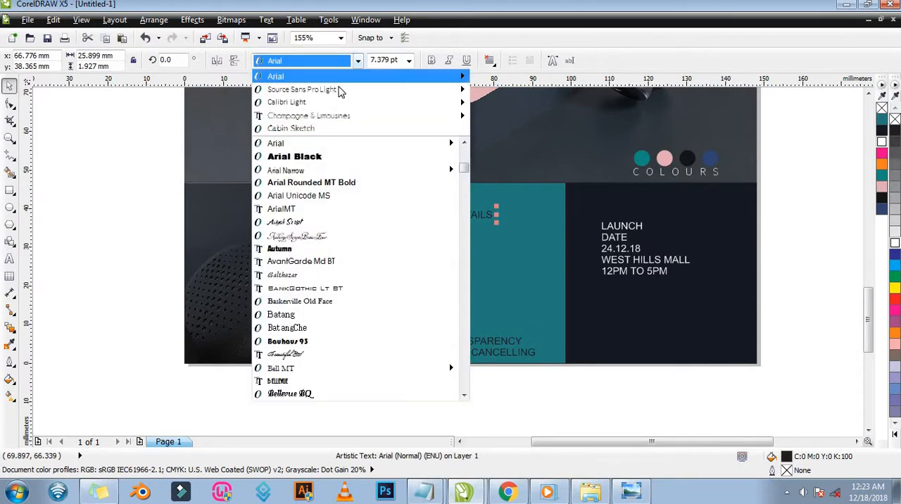
{"action": "left_click", "coordinate": [339, 119]}
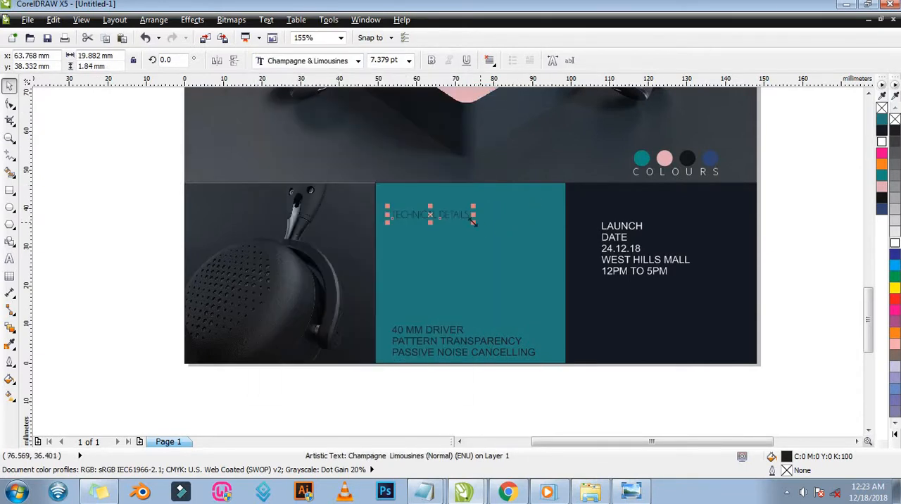
{"action": "left_click_drag", "start_coordinate": [498, 224], "coordinate": [548, 240]}
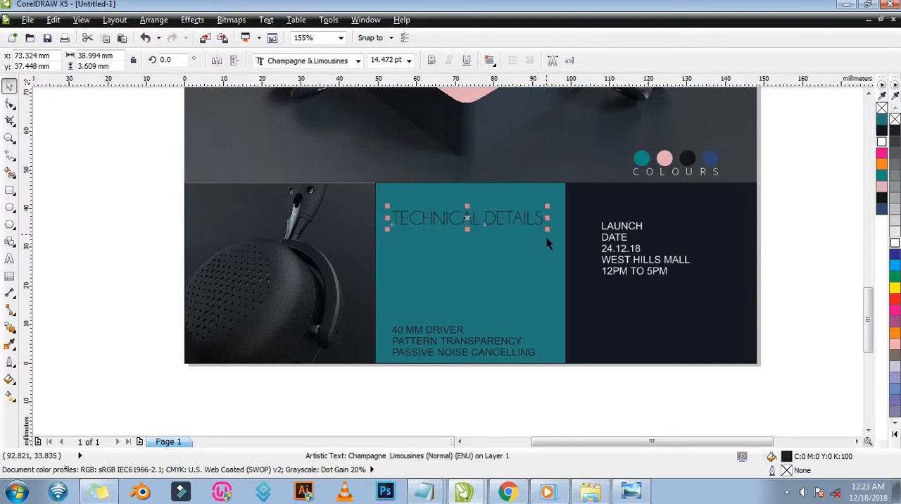
Split the heading into two lines, TECHNICAL above DETAILS, and enlarge it to about 24 pt.
{"action": "double_click", "coordinate": [485, 219]}
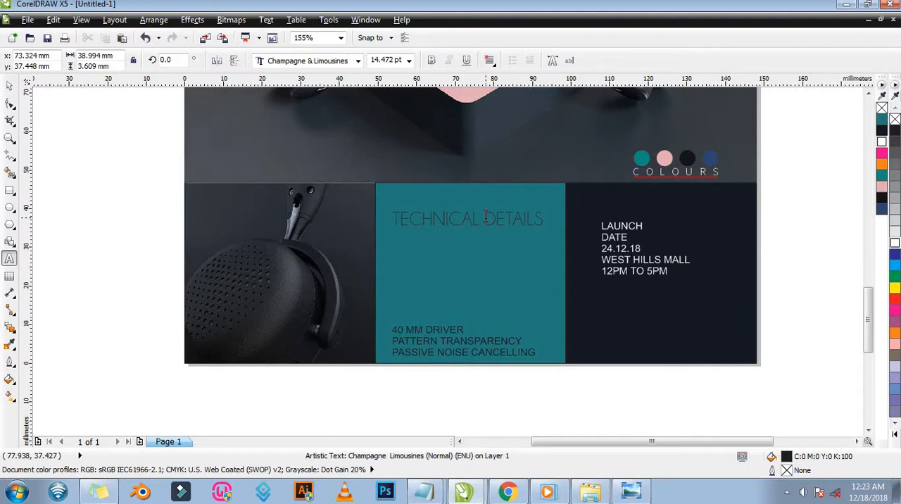
{"action": "key", "text": "Return"}
{"action": "key", "text": "ctrl+space"}
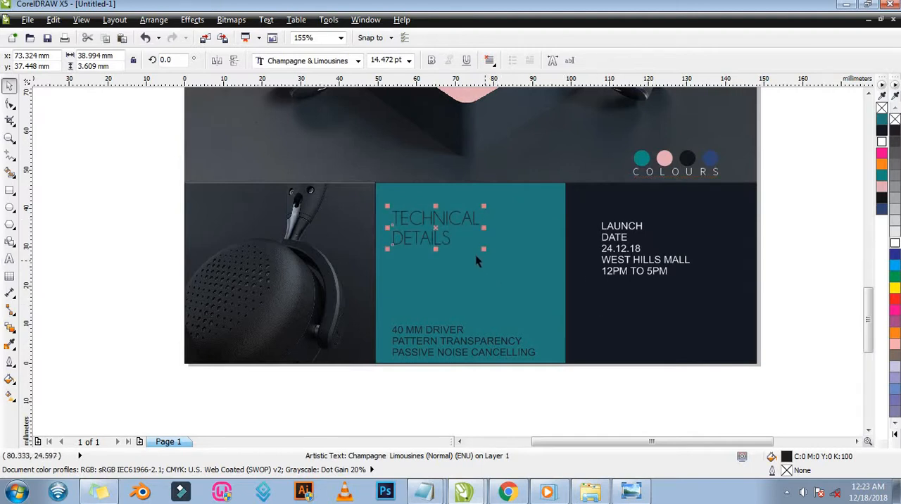
{"action": "left_click_drag", "start_coordinate": [511, 265], "coordinate": [543, 281]}
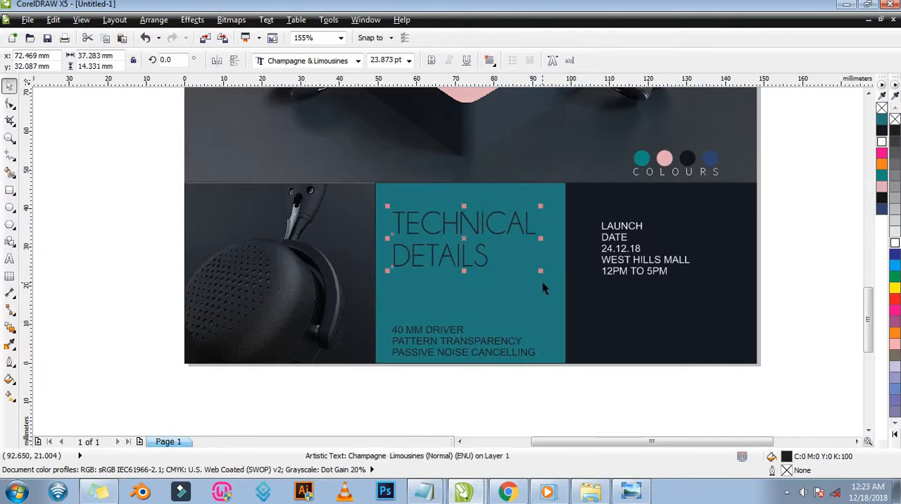
Break the two heading lines apart and enlarge DETAILS to about 36.5 pt, roughly matching the width of TECHNICAL.
{"action": "key", "text": "ctrl+k"}
{"action": "left_click", "coordinate": [480, 266]}
{"action": "left_click_drag", "start_coordinate": [519, 284], "coordinate": [544, 299]}
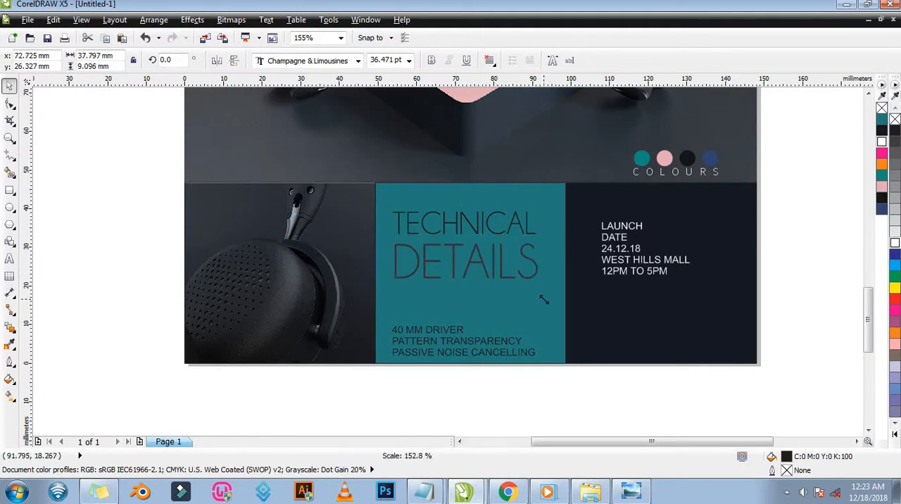
Set the three feature lines in Champagne & Limousines, enlarge them to about 9.4 pt and move them up beneath DETAILS.
{"action": "left_click", "coordinate": [438, 348]}
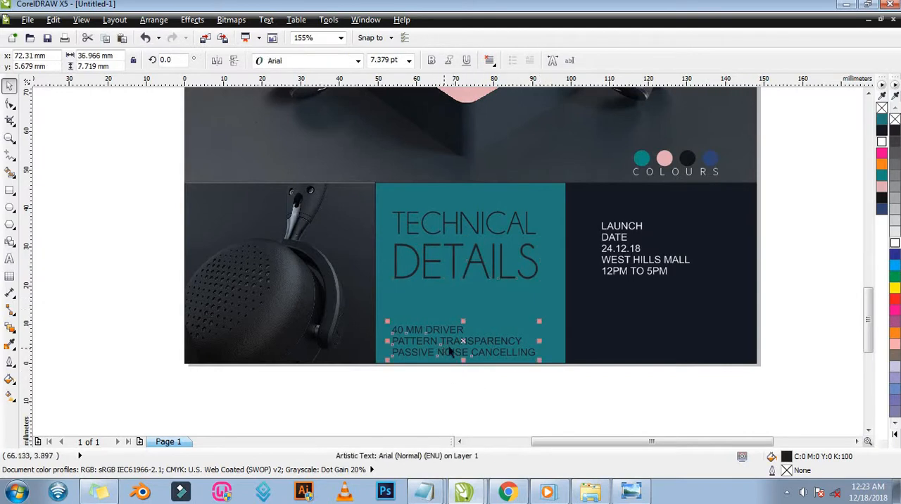
{"action": "left_click", "coordinate": [357, 61]}
{"action": "left_click", "coordinate": [346, 93]}
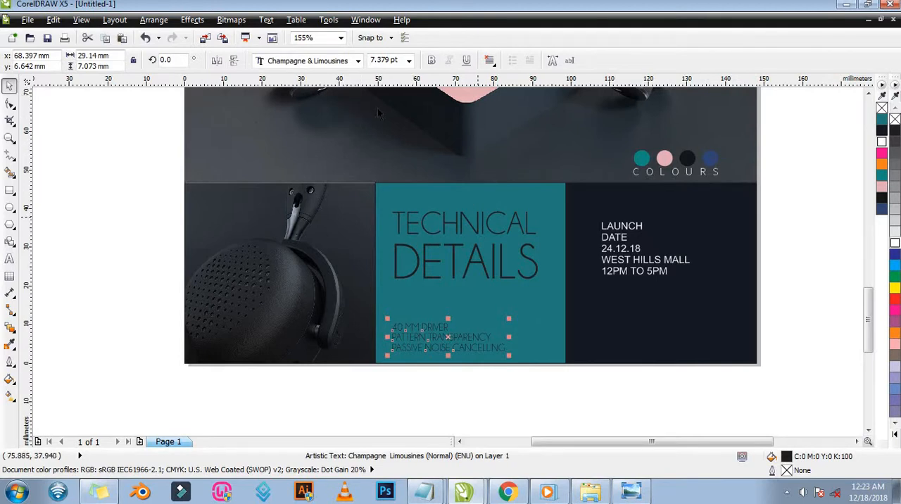
{"action": "left_click_drag", "start_coordinate": [511, 316], "coordinate": [539, 307]}
{"action": "left_click_drag", "start_coordinate": [461, 319], "coordinate": [463, 304]}
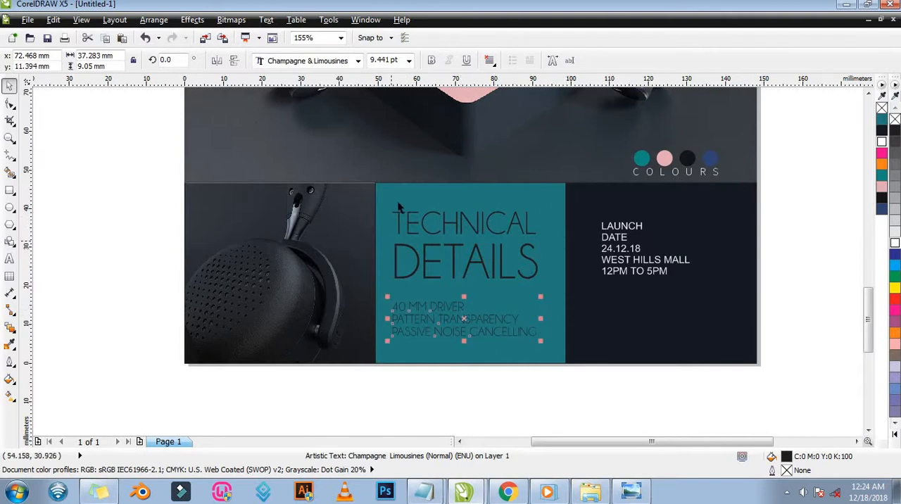
Place a vertical guideline at about 91.45 mm, along the right edge of the word DETAILS.
{"action": "left_click_drag", "start_coordinate": [582, 392], "coordinate": [381, 173]}
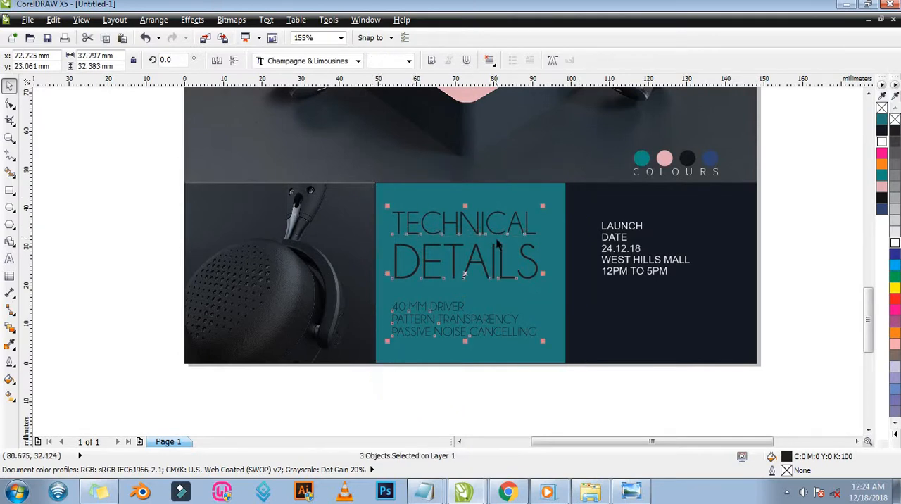
{"action": "left_click", "coordinate": [602, 402]}
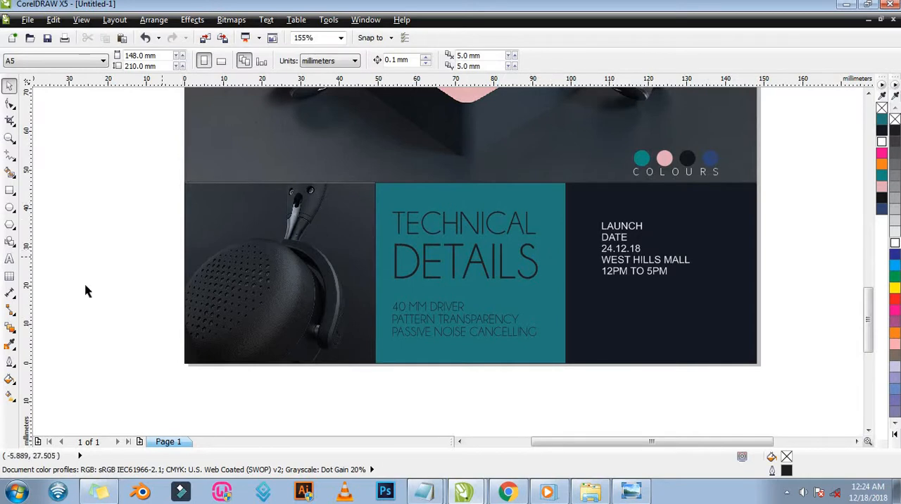
{"action": "left_click_drag", "start_coordinate": [30, 297], "coordinate": [537, 269]}
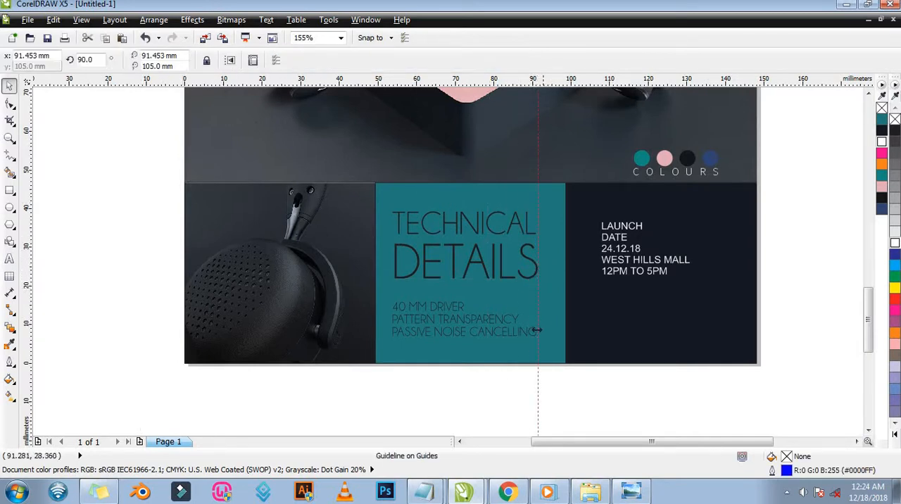
Try to enlarge the three feature lines to about 9.55 pt so that CANCELLING ends at the guideline.
{"action": "key", "text": "z"}
{"action": "left_click_drag", "start_coordinate": [501, 297], "coordinate": [547, 355]}
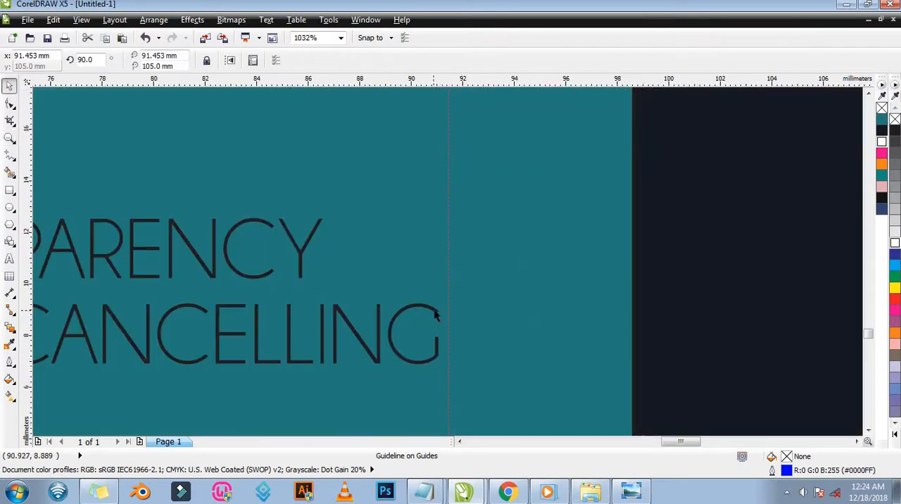
{"action": "left_click", "coordinate": [436, 317]}
{"action": "left_click_drag", "start_coordinate": [445, 124], "coordinate": [456, 111]}
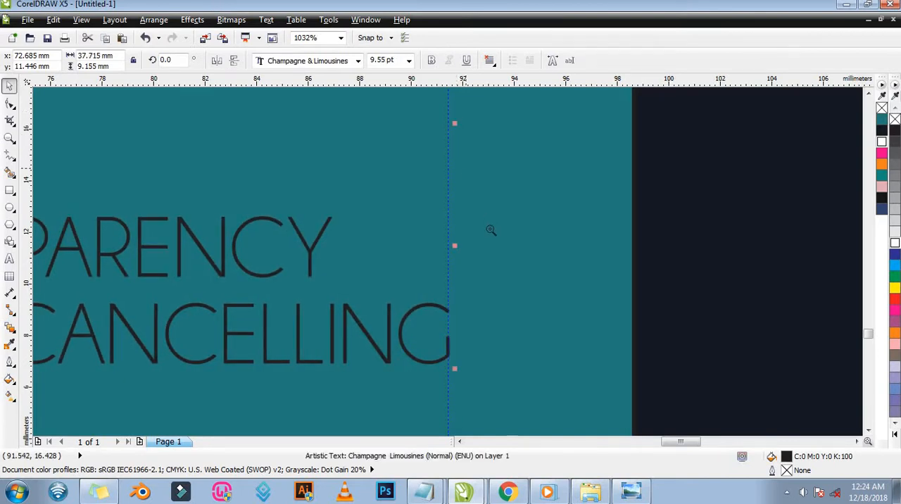
{"action": "key", "text": "z"}
{"action": "right_click", "coordinate": [520, 281]}
{"action": "left_click", "coordinate": [562, 317]}
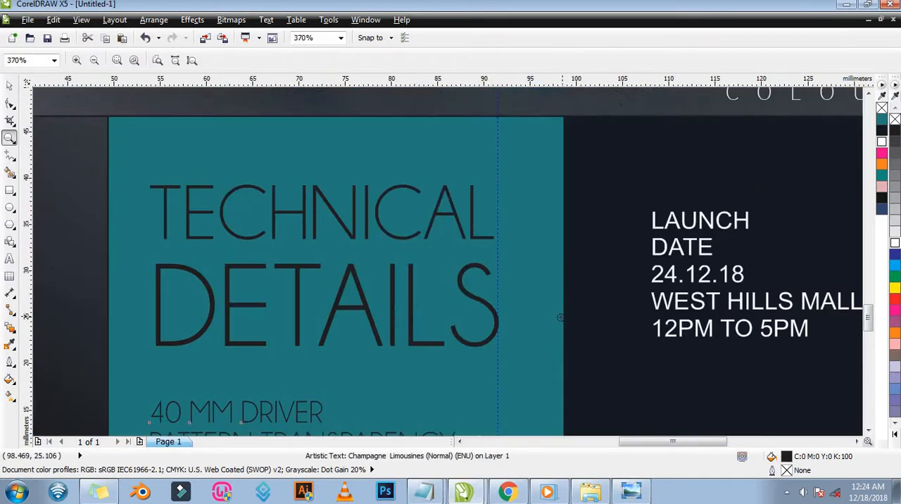
{"action": "right_click", "coordinate": [425, 283]}
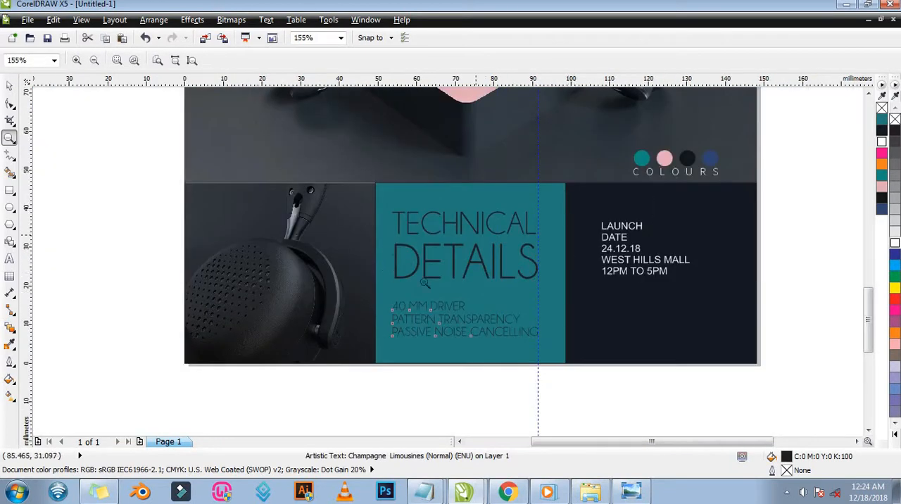
Enlarge the word TECHNICAL to about 24.1 pt so that its right edge meets the vertical guideline.
{"action": "left_click", "coordinate": [532, 233]}
{"action": "key", "text": "F2"}
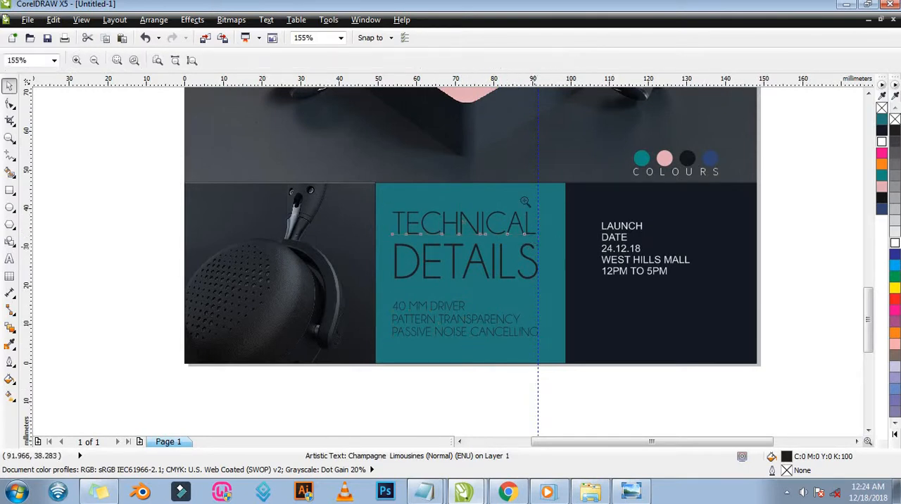
{"action": "left_click_drag", "start_coordinate": [518, 186], "coordinate": [565, 255]}
{"action": "key", "text": "space"}
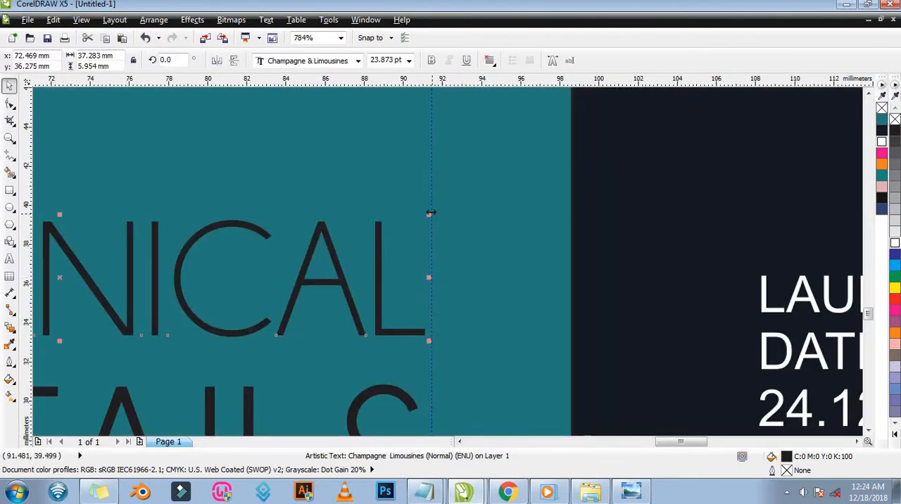
{"action": "left_click", "coordinate": [430, 213]}
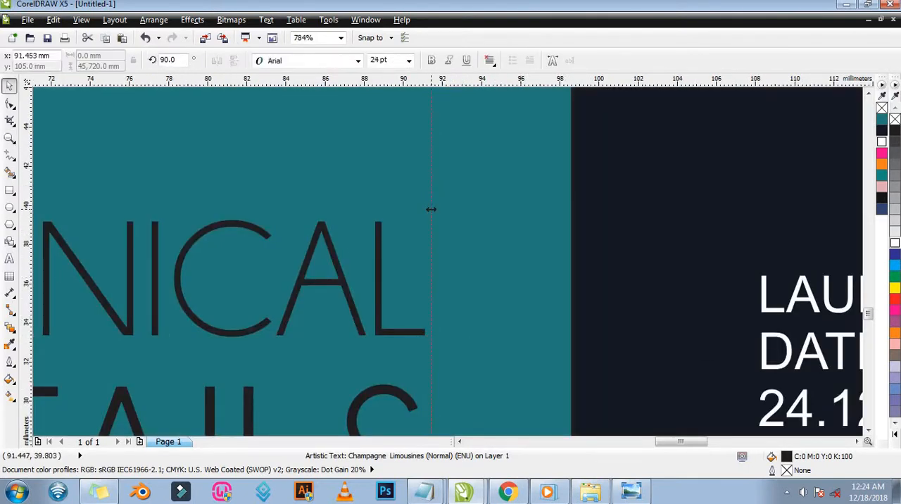
{"action": "left_click", "coordinate": [381, 275]}
{"action": "left_click_drag", "start_coordinate": [430, 215], "coordinate": [436, 208]}
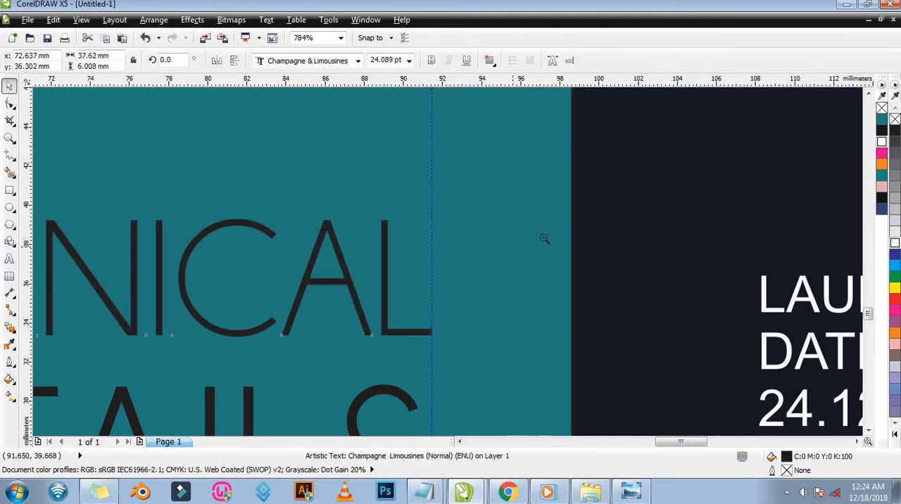
{"action": "key", "text": "z"}
{"action": "right_click", "coordinate": [542, 330]}
{"action": "key", "text": "space"}
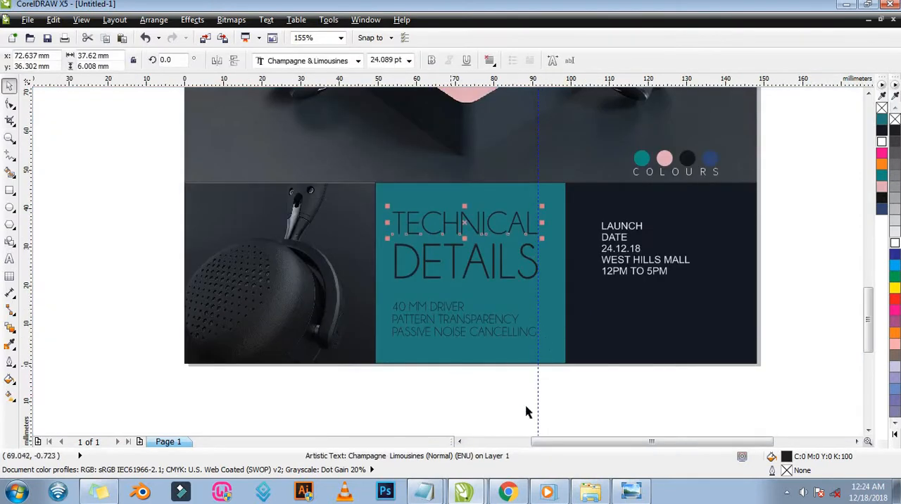
Fill TECHNICAL, DETAILS and the three feature lines on the teal panel with white.
{"action": "left_click_drag", "start_coordinate": [570, 406], "coordinate": [381, 198]}
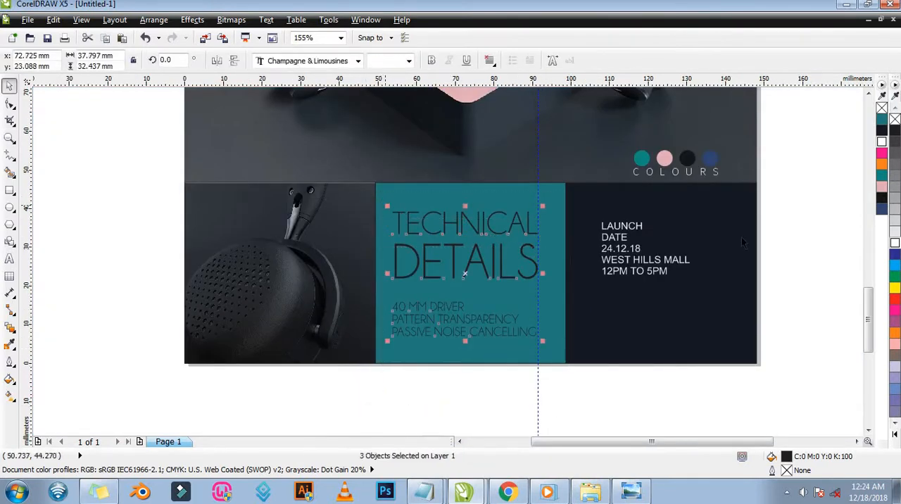
{"action": "left_click", "coordinate": [882, 143]}
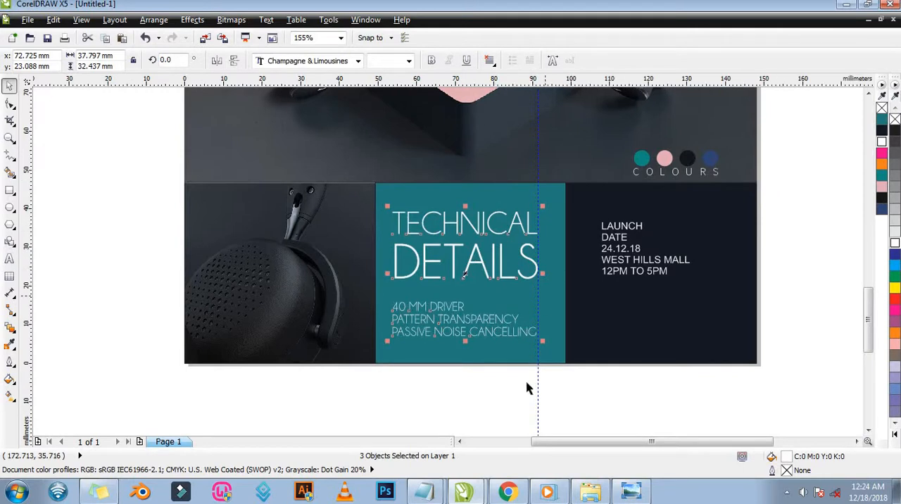
{"action": "left_click", "coordinate": [494, 415]}
Draw a horizontal line about 7.8 mm long ending just before 40 MM DRIVER and give it an orange outline.
{"action": "key", "text": "z"}
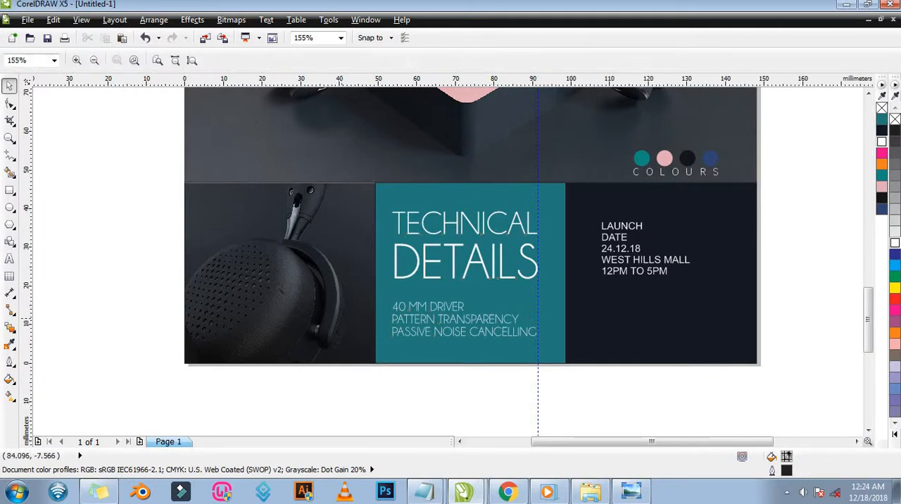
{"action": "left_click_drag", "start_coordinate": [264, 277], "coordinate": [483, 360]}
{"action": "key", "text": "space"}
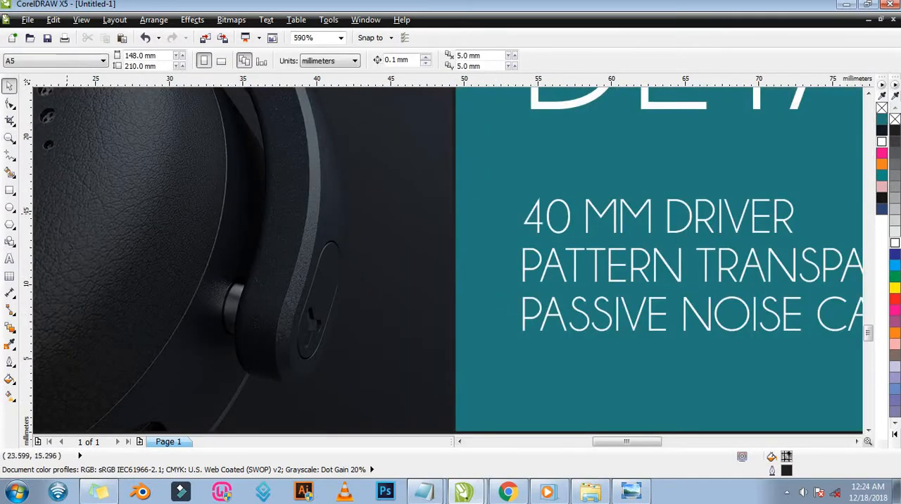
{"action": "left_click", "coordinate": [10, 156]}
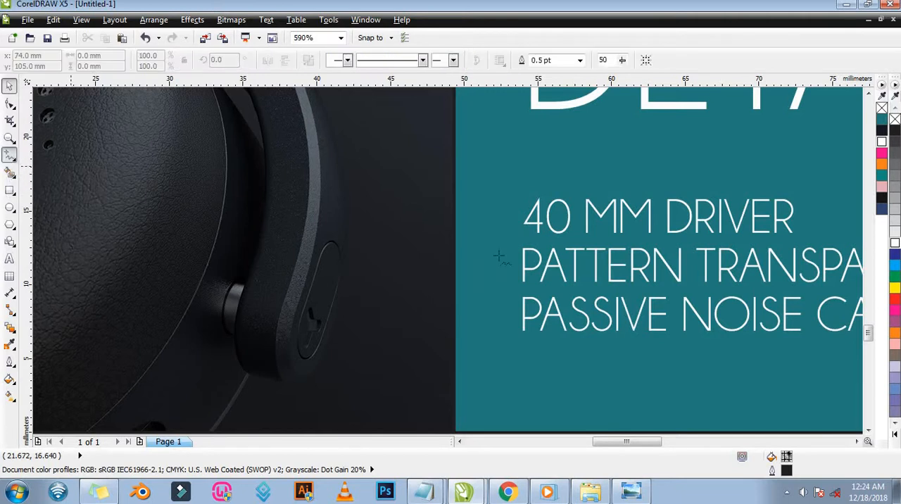
{"action": "left_click", "coordinate": [389, 218]}
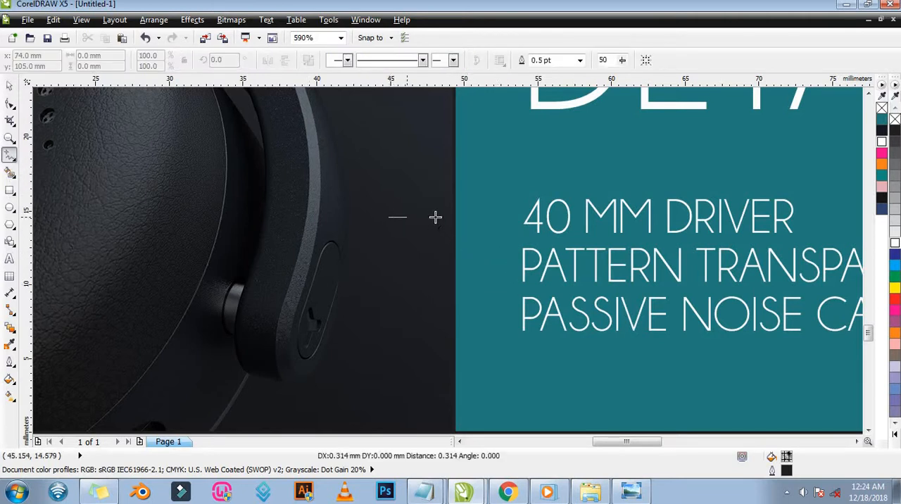
{"action": "left_click", "coordinate": [504, 218]}
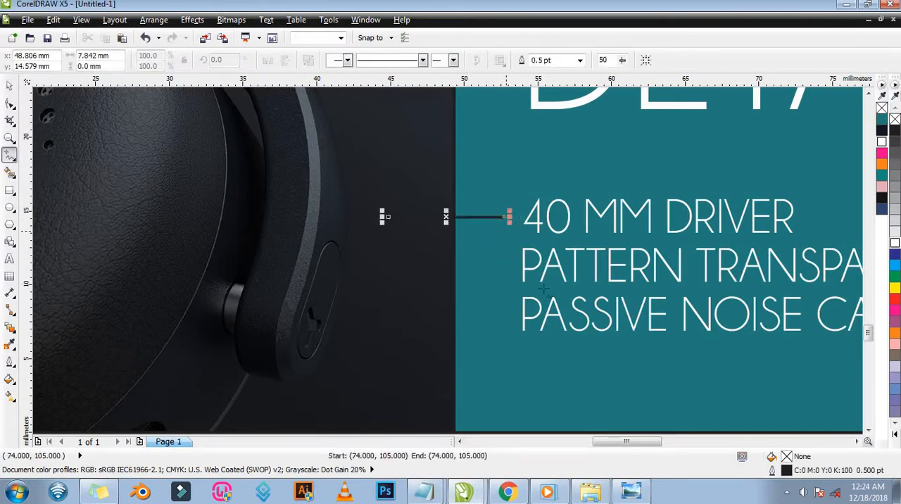
{"action": "key", "text": "space"}
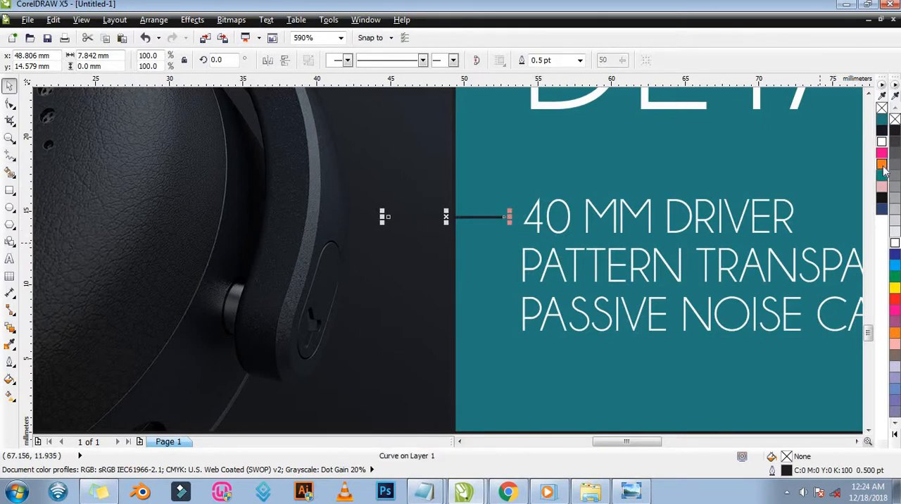
{"action": "right_click", "coordinate": [882, 165]}
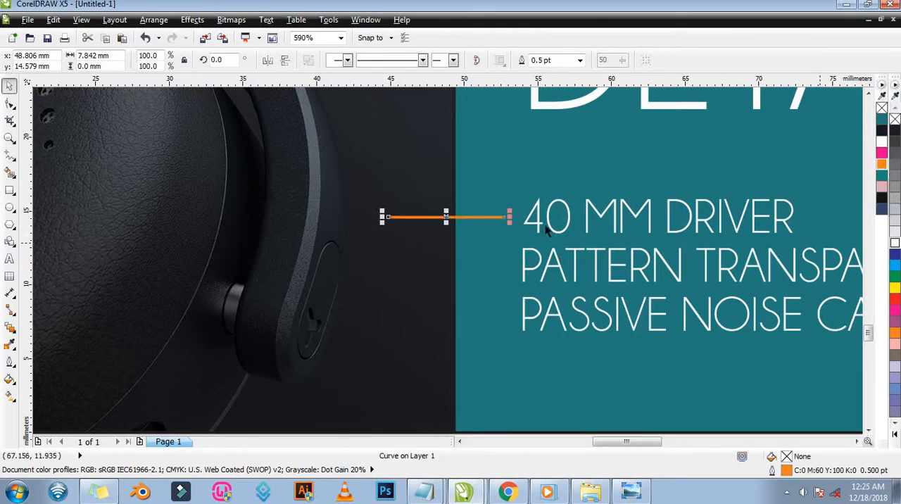
Copy the orange line down twice so one leads into PATTERN TRANSPARENCY and one into PASSIVE NOISE CANCELLING.
{"action": "left_click_drag", "start_coordinate": [446, 217], "coordinate": [454, 266]}
{"action": "key", "text": "ctrl+r"}
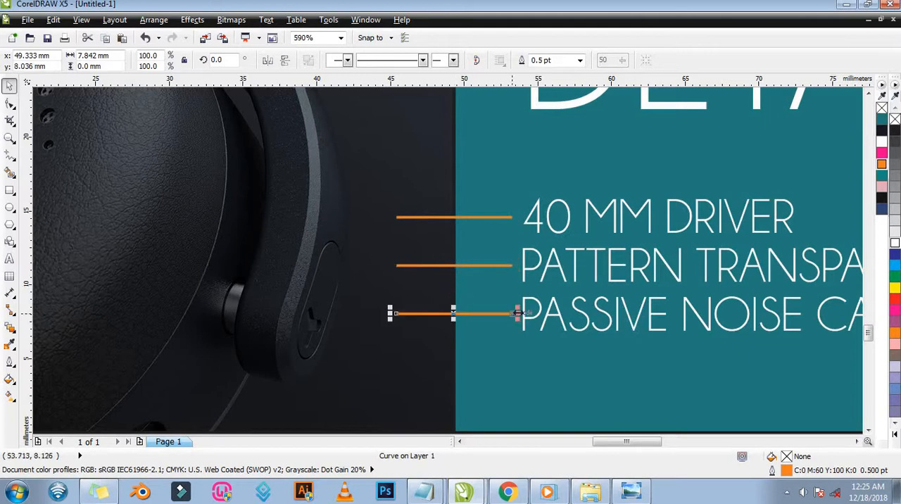
{"action": "key", "text": "z"}
{"action": "right_click", "coordinate": [516, 257]}
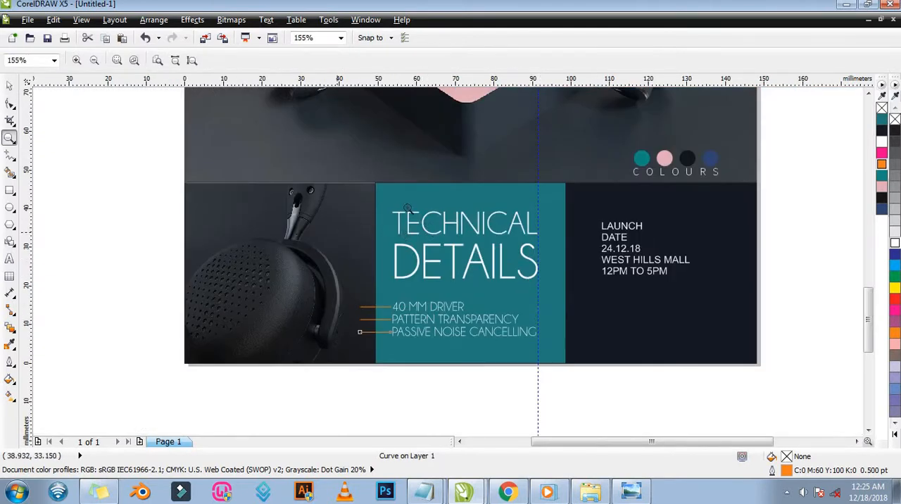
Draw a horizontal line about 30.3 mm long above TECHNICAL, starting on the headphone photo and ending above the word's middle.
{"action": "left_click_drag", "start_coordinate": [272, 161], "coordinate": [524, 373]}
{"action": "key", "text": "space"}
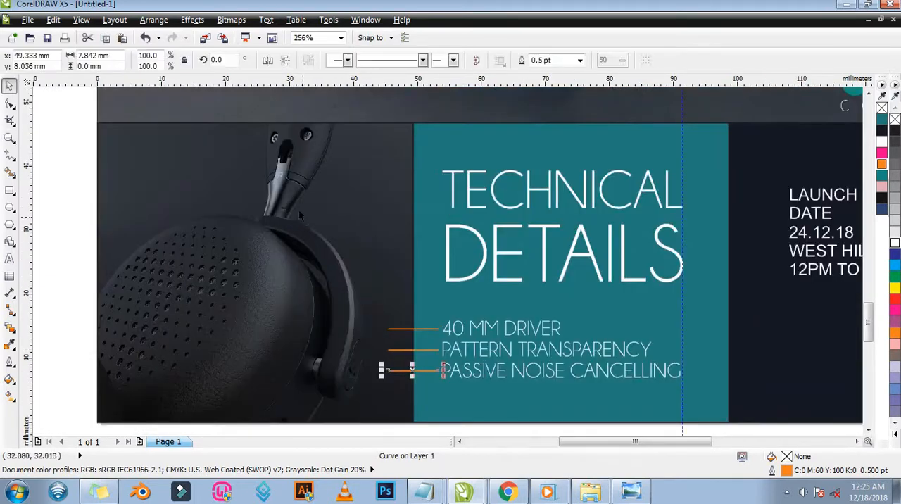
{"action": "left_click", "coordinate": [10, 155]}
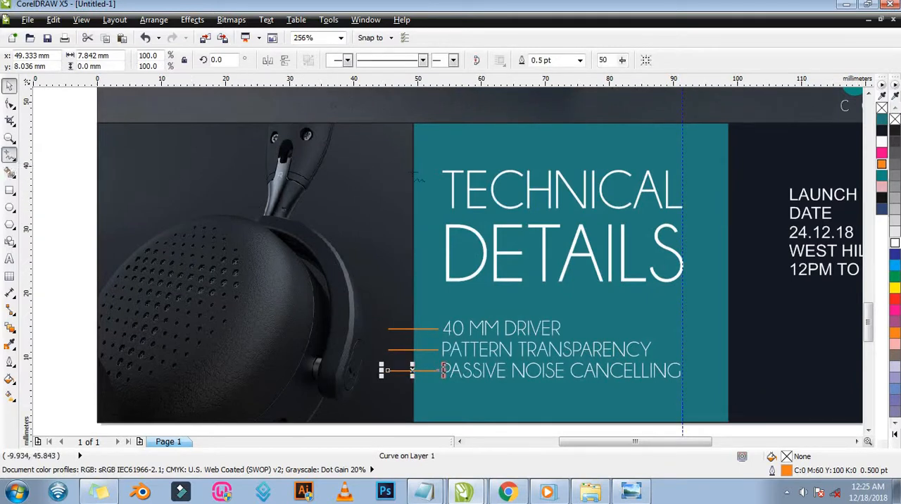
{"action": "left_click", "coordinate": [362, 150]}
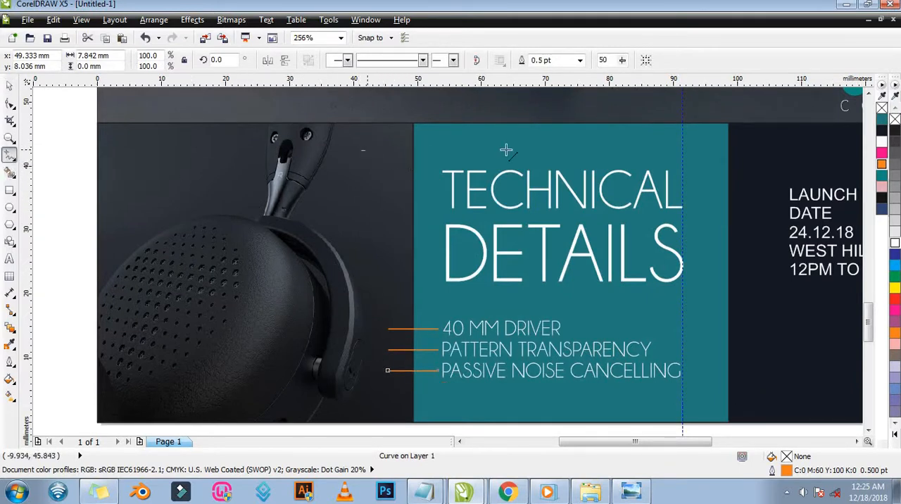
{"action": "left_click", "coordinate": [556, 149]}
{"action": "left_click", "coordinate": [558, 150]}
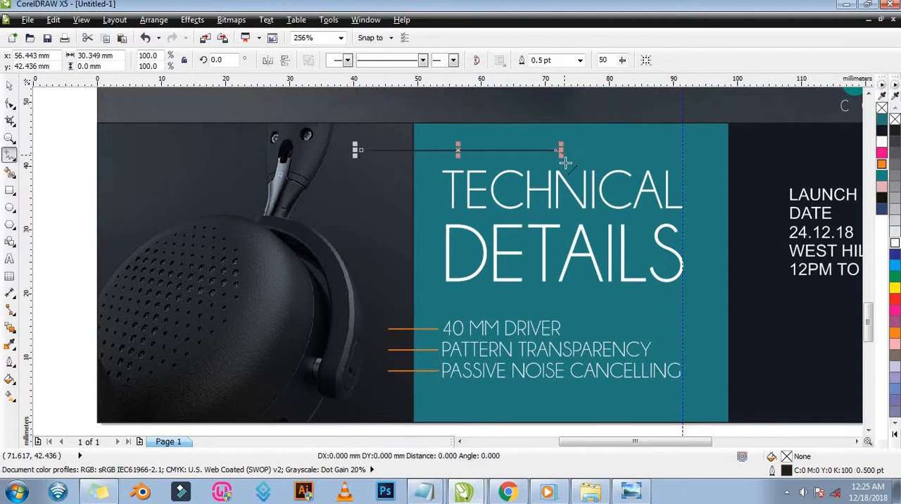
Extend the line from its photo end diagonally down toward the headphone and outline the whole callout in white.
{"action": "left_click", "coordinate": [356, 150]}
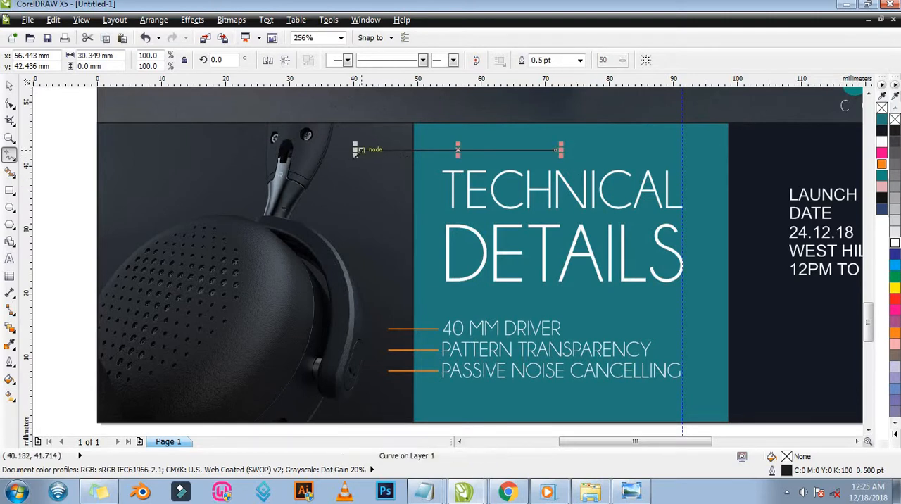
{"action": "left_click", "coordinate": [359, 149]}
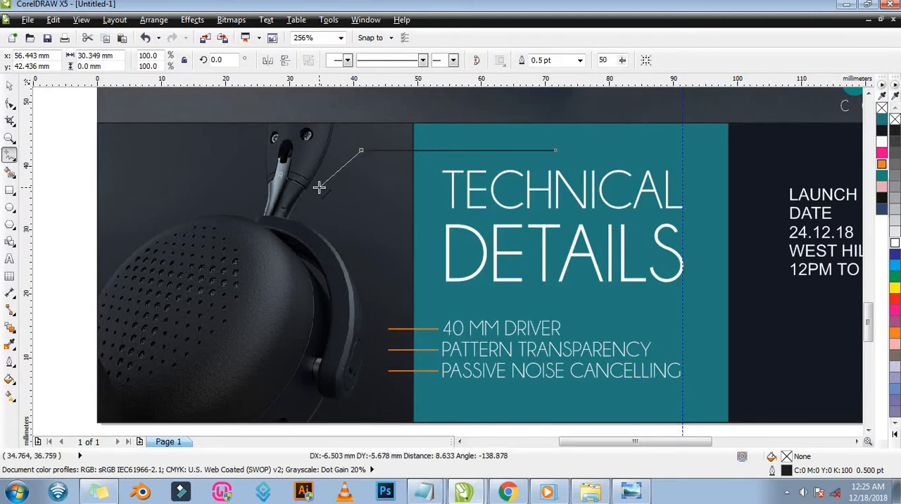
{"action": "left_click", "coordinate": [315, 201]}
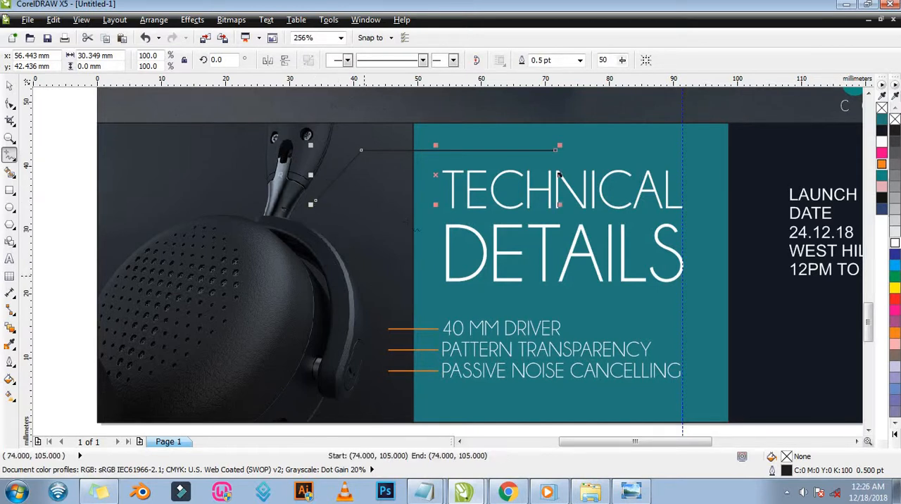
{"action": "left_click", "coordinate": [10, 85]}
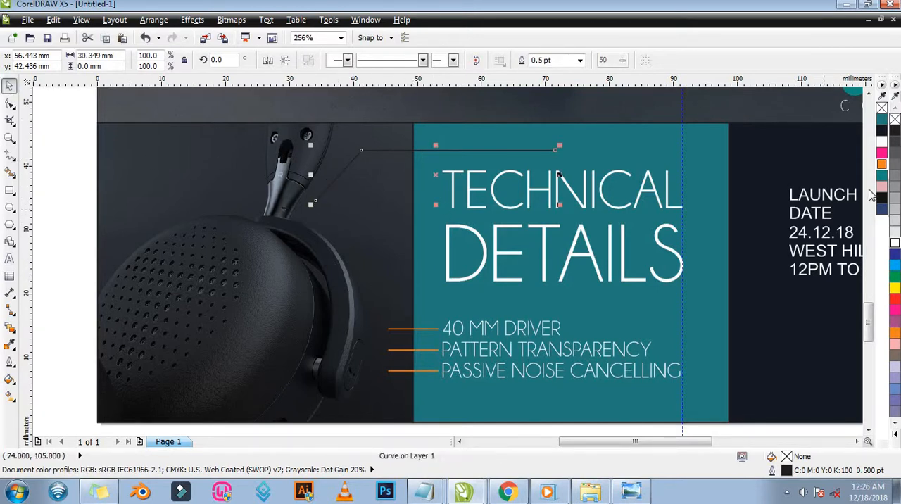
{"action": "right_click", "coordinate": [882, 143]}
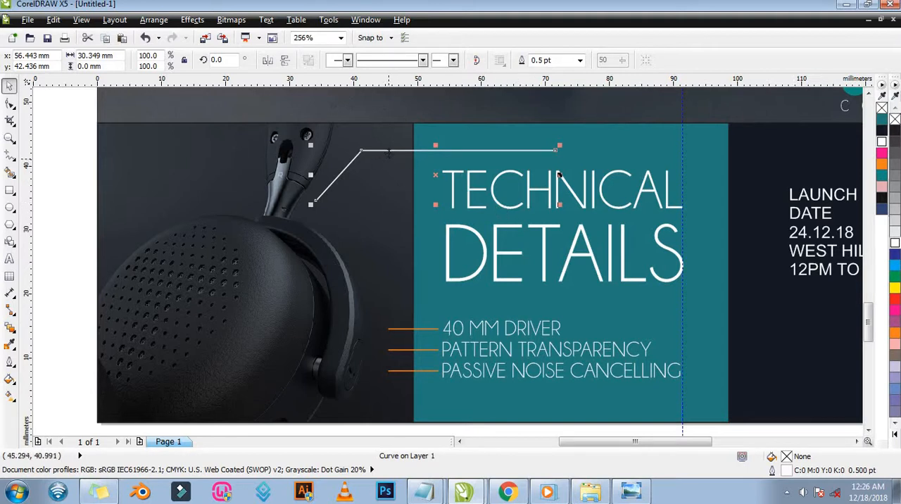
Shift the callout line's bend and its diagonal end node toward the teal panel, keeping the slanted segment at roughly 45 degrees.
{"action": "key", "text": "F10"}
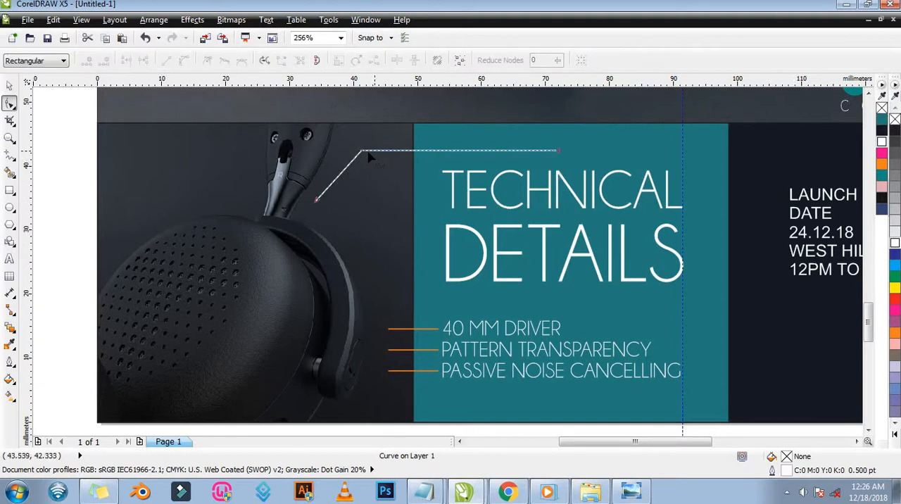
{"action": "left_click_drag", "start_coordinate": [362, 151], "coordinate": [393, 151]}
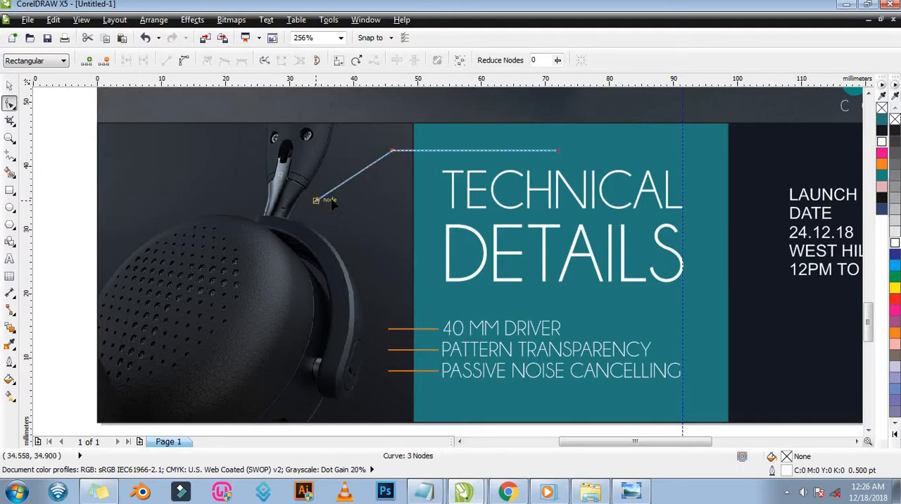
{"action": "left_click_drag", "start_coordinate": [317, 200], "coordinate": [344, 199]}
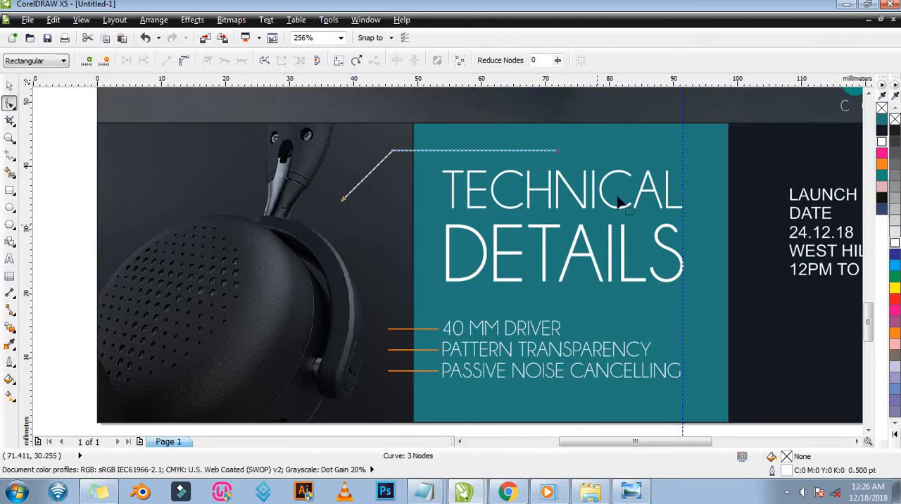
Move the white callout line down so its horizontal part sits just above TECHNICAL.
{"action": "key", "text": "space"}
{"action": "left_click", "coordinate": [492, 152]}
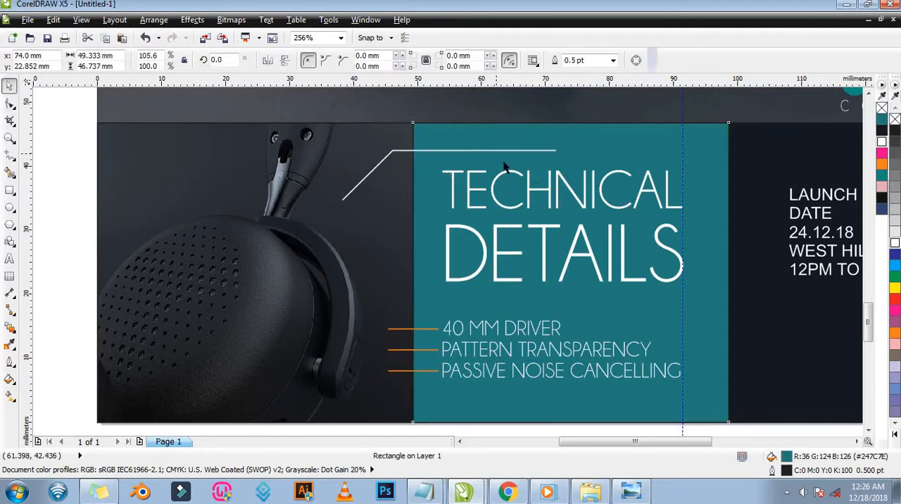
{"action": "left_click", "coordinate": [403, 152]}
{"action": "left_click_drag", "start_coordinate": [407, 161], "coordinate": [407, 172]}
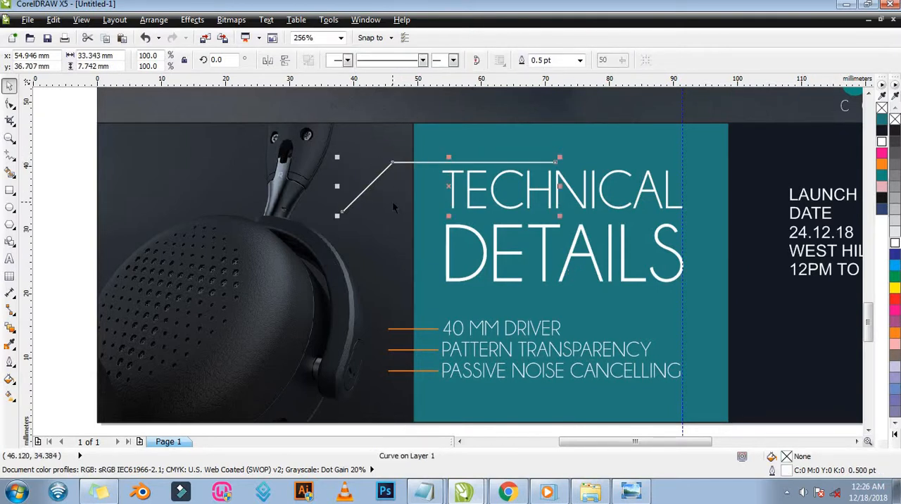
Shorten the callout's diagonal segment so the whole line measures about 31.7 by 6.2 mm.
{"action": "key", "text": "F10"}
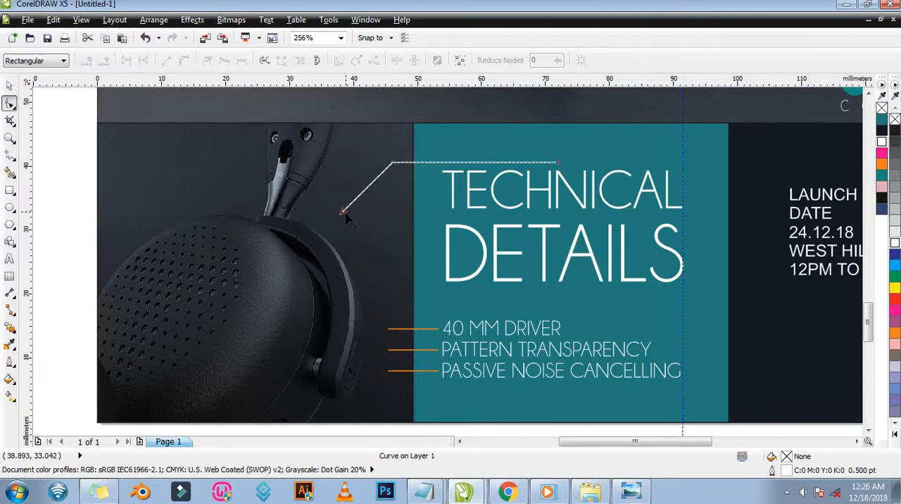
{"action": "left_click_drag", "start_coordinate": [342, 211], "coordinate": [383, 217]}
{"action": "key", "text": "space"}
Add a solid triangular arrowhead to the diagonal end of the callout line, pointing toward the headphone.
{"action": "key", "text": "z"}
{"action": "key", "text": "space"}
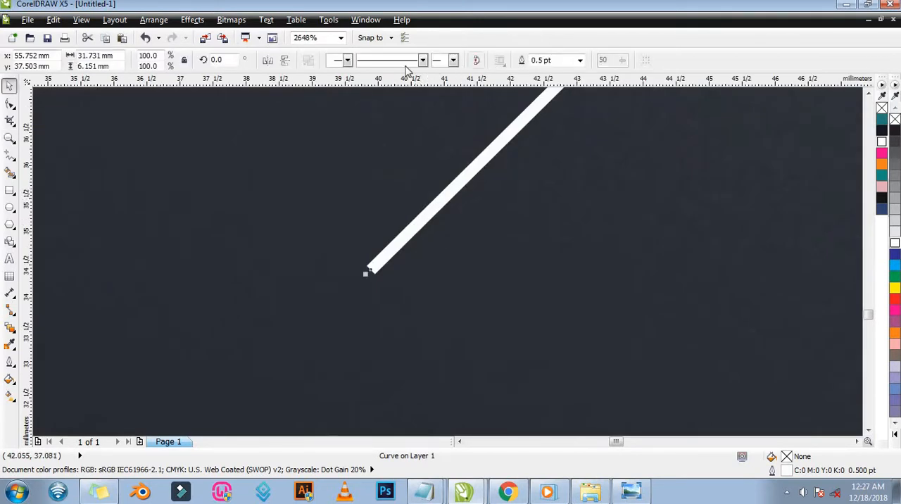
{"action": "left_click", "coordinate": [347, 60]}
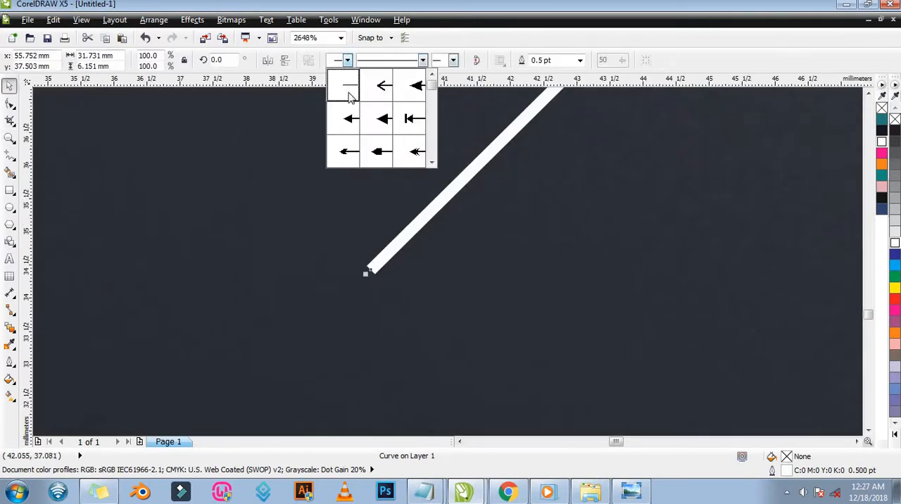
{"action": "left_click", "coordinate": [416, 88]}
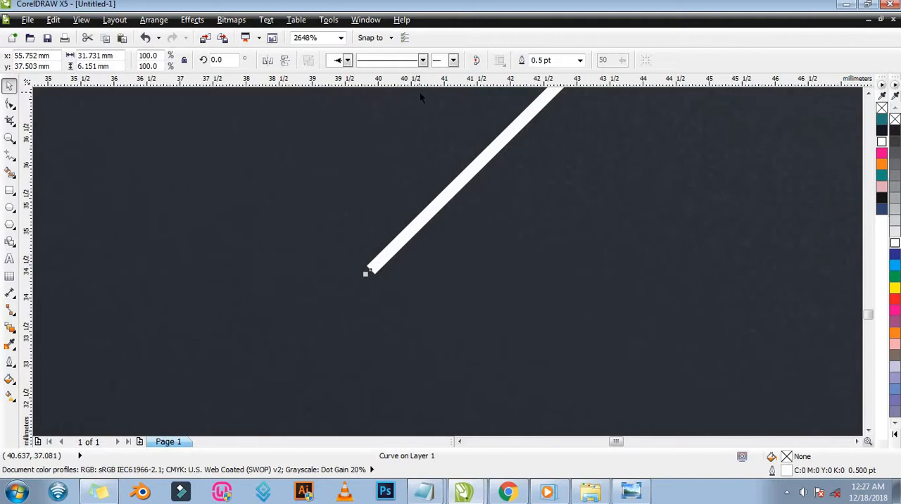
{"action": "left_click", "coordinate": [452, 60]}
{"action": "left_click", "coordinate": [507, 92]}
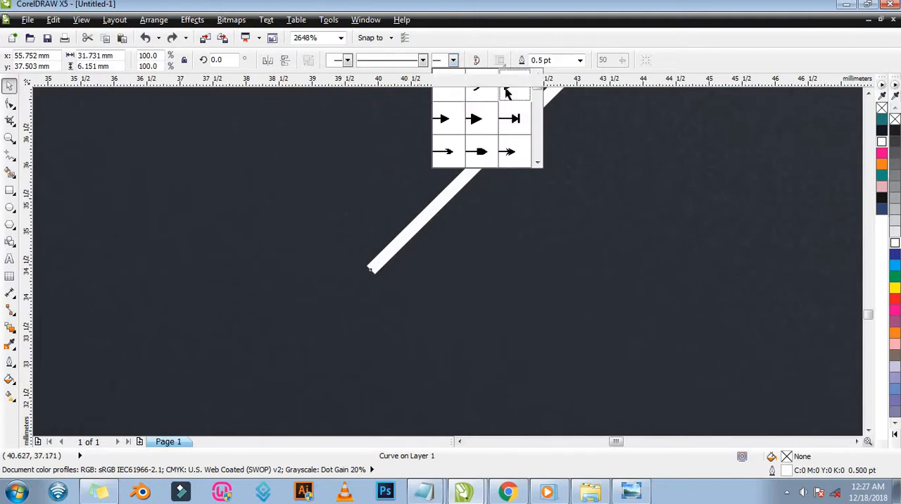
{"action": "key", "text": "z"}
{"action": "right_click", "coordinate": [551, 184]}
{"action": "right_click", "coordinate": [554, 188]}
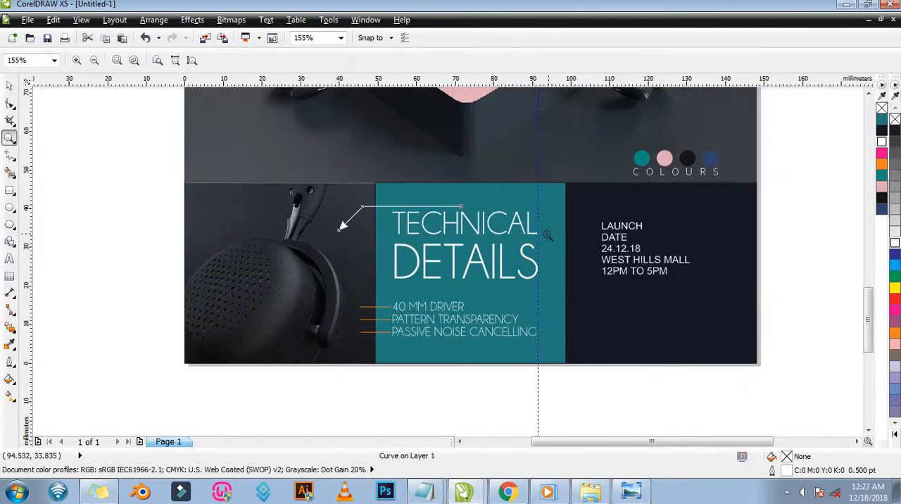
{"action": "key", "text": "space"}
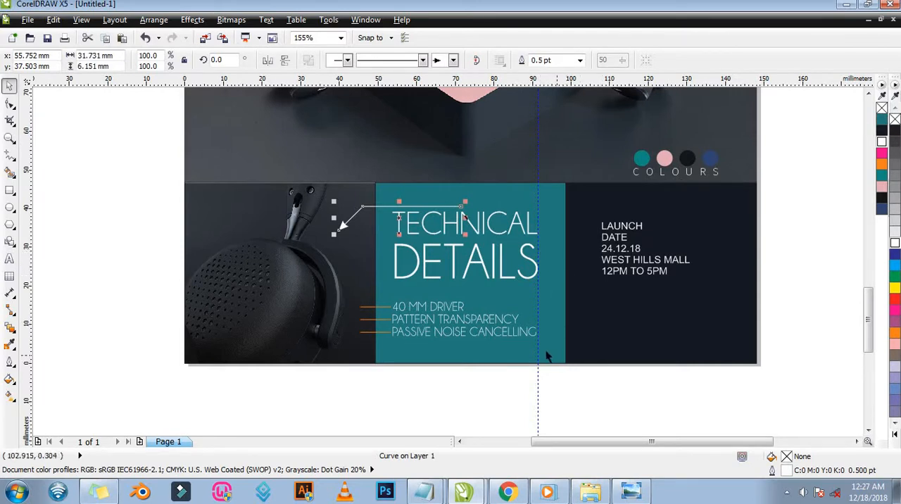
Check the launch panel in the AKG 1 reference image in Windows Photo Viewer, and set the launch text block in Calibri Light.
{"action": "left_click", "coordinate": [632, 491]}
{"action": "scroll", "coordinate": [476, 380], "scroll_direction": "up", "scroll_amount": 3}
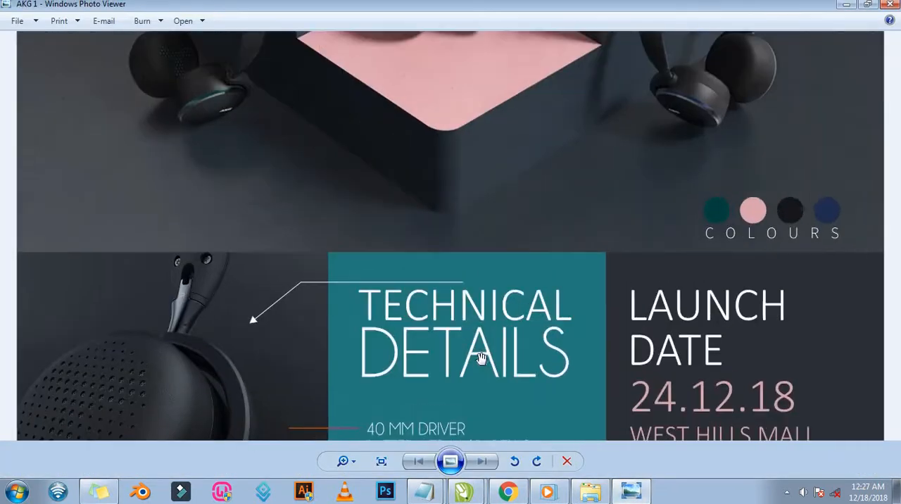
{"action": "scroll", "coordinate": [475, 381], "scroll_direction": "down", "scroll_amount": 4}
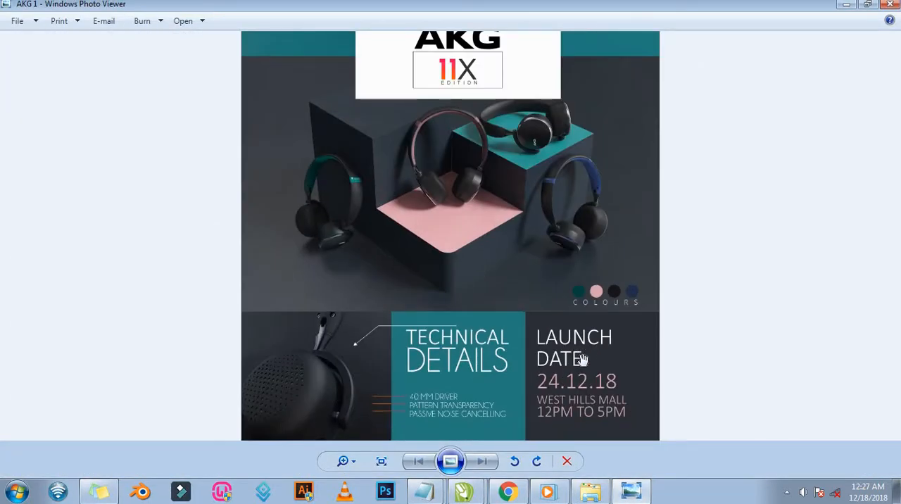
{"action": "left_click", "coordinate": [846, 5]}
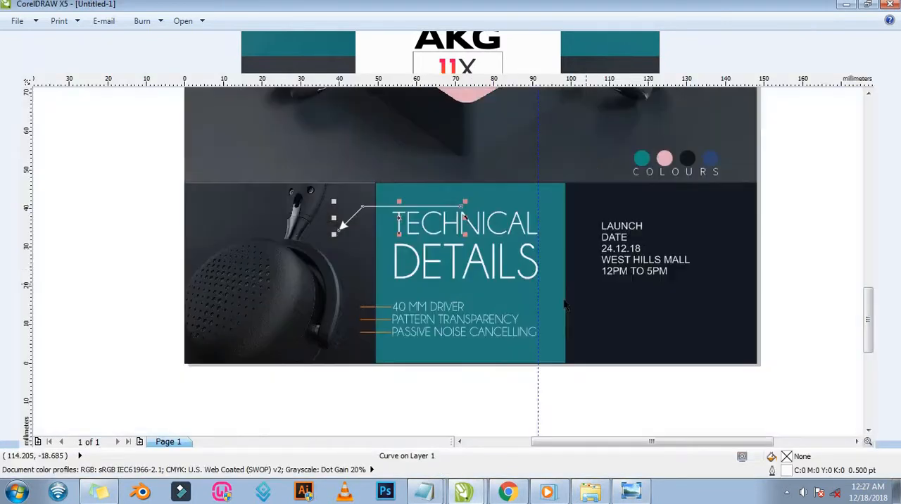
{"action": "key", "text": "z"}
{"action": "left_click_drag", "start_coordinate": [520, 140], "coordinate": [802, 384]}
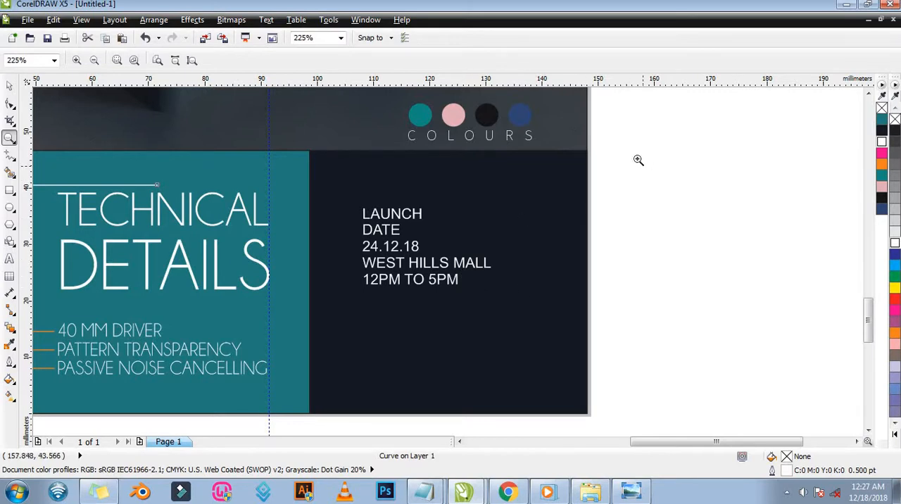
{"action": "key", "text": "space"}
{"action": "left_click_drag", "start_coordinate": [638, 159], "coordinate": [345, 335]}
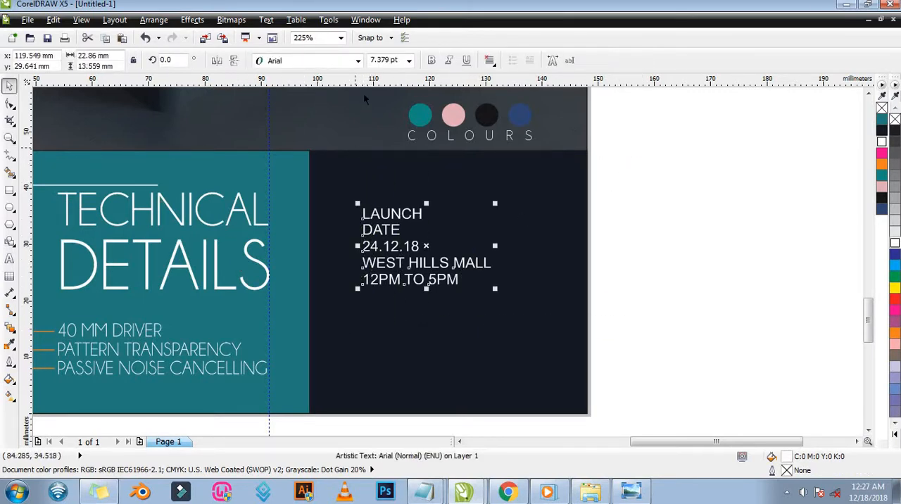
{"action": "left_click", "coordinate": [358, 60]}
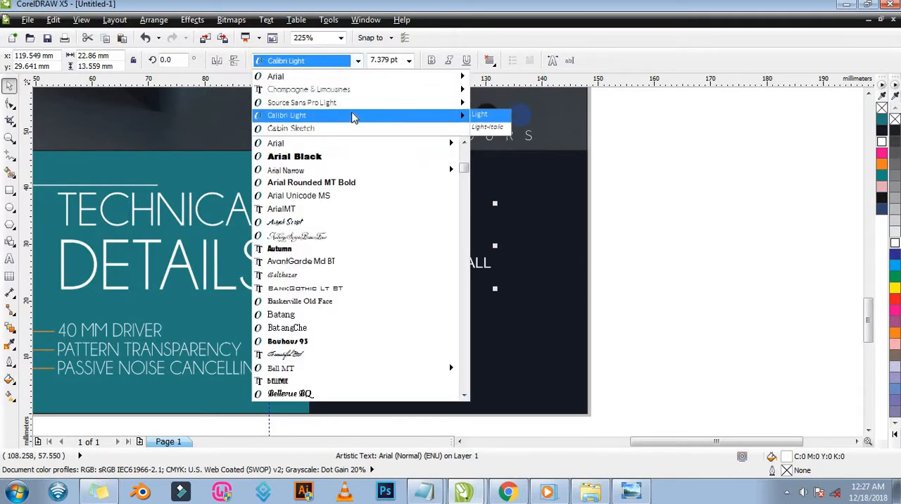
{"action": "left_click", "coordinate": [354, 117]}
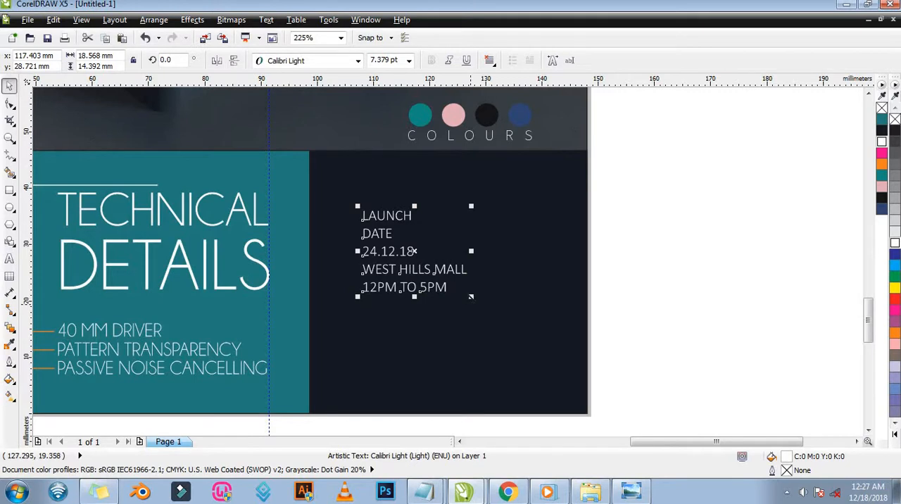
Enlarge the launch text block to about 39.4 by 30.5 mm so it fills most of the dark panel.
{"action": "left_click_drag", "start_coordinate": [471, 297], "coordinate": [556, 362]}
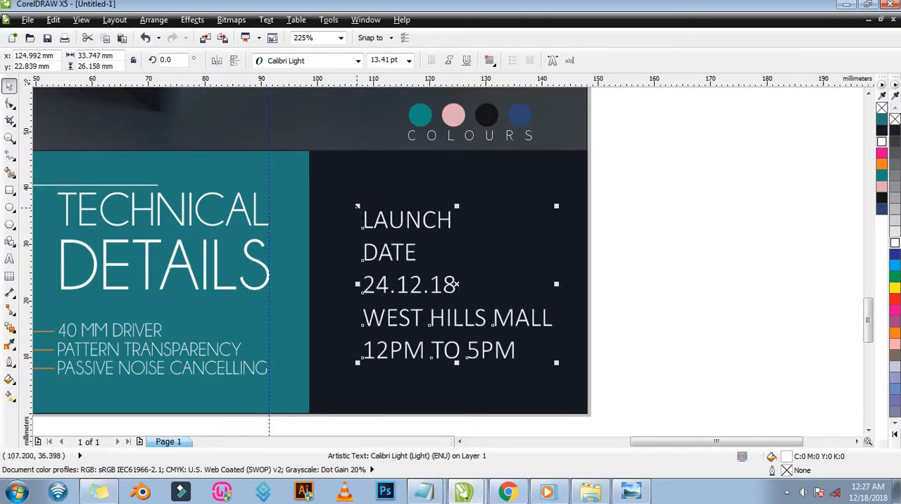
{"action": "left_click_drag", "start_coordinate": [357, 206], "coordinate": [332, 187]}
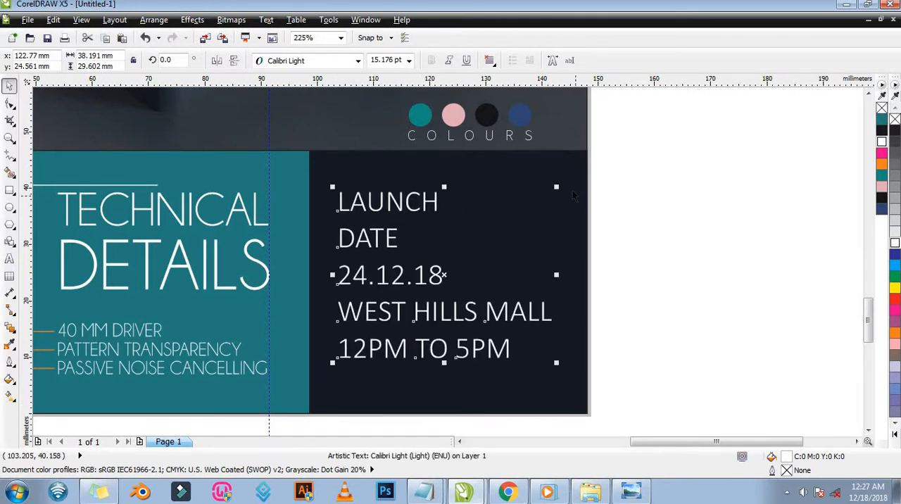
{"action": "left_click_drag", "start_coordinate": [556, 186], "coordinate": [563, 181]}
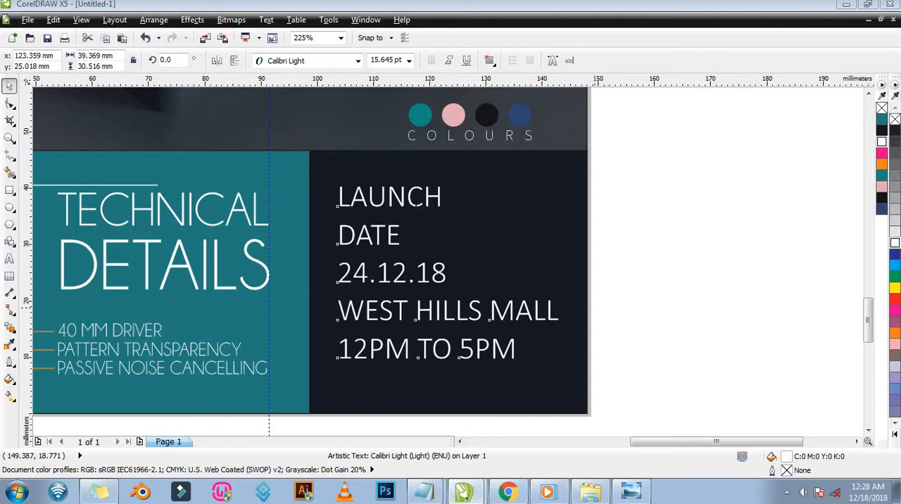
Break the launch text block apart into separate single-line text objects and deselect them.
{"action": "left_click", "coordinate": [418, 206]}
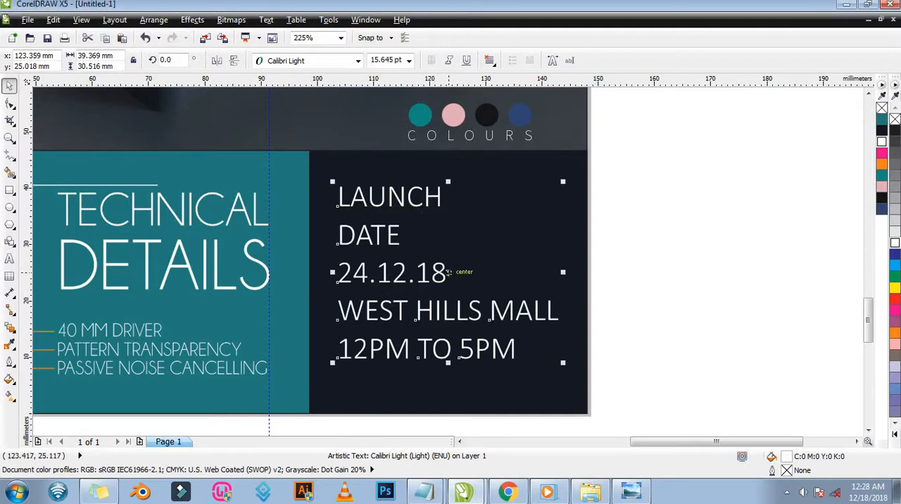
{"action": "key", "text": "ctrl+k"}
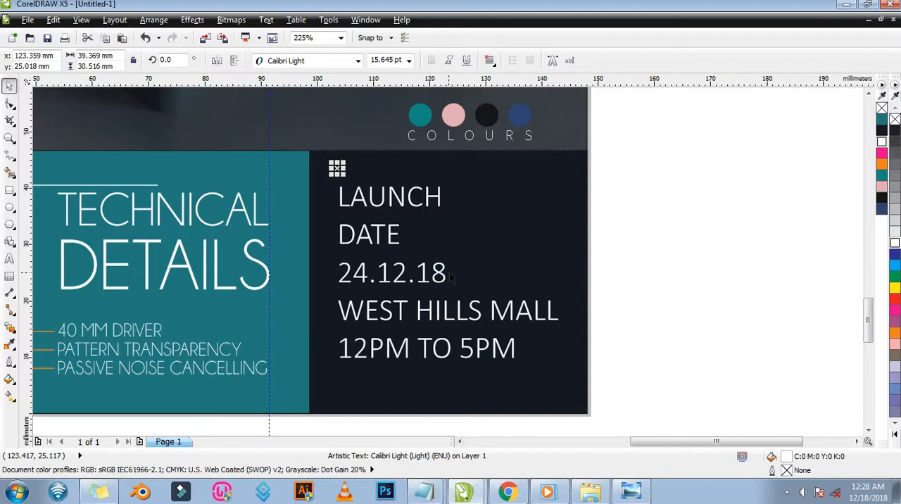
{"action": "key", "text": "Escape"}
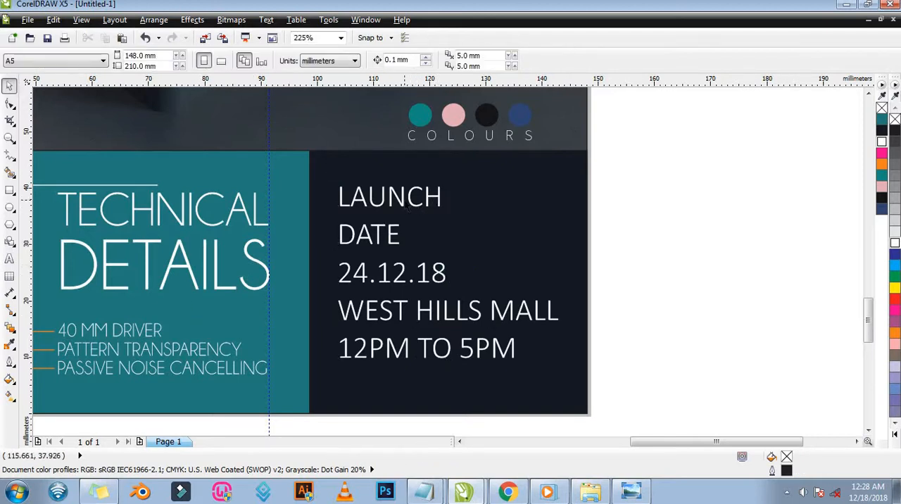
Set the font size of the LAUNCH and DATE lines to 24 pt.
{"action": "left_click", "coordinate": [406, 200]}
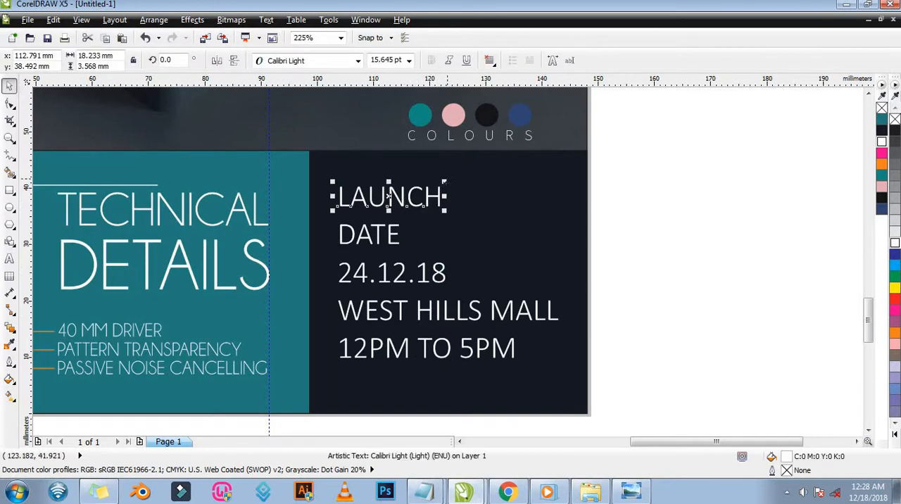
{"action": "left_click_drag", "start_coordinate": [446, 181], "coordinate": [489, 172]}
{"action": "left_click", "coordinate": [408, 61]}
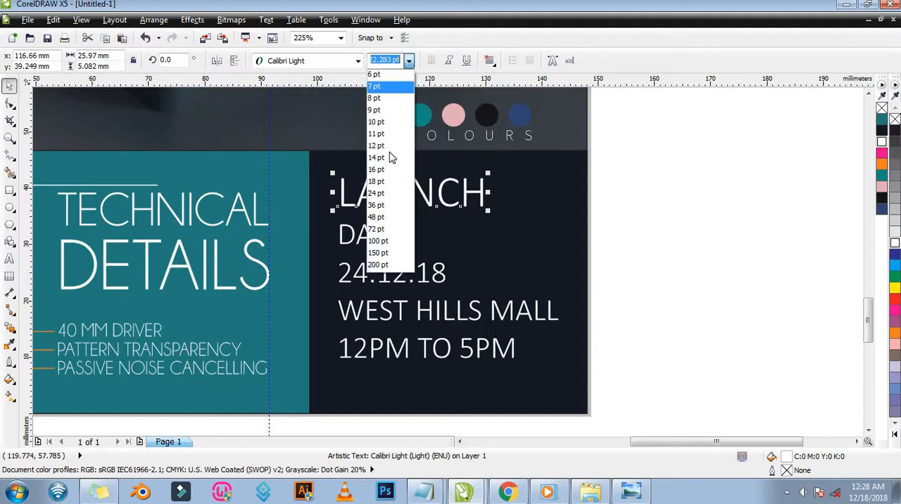
{"action": "left_click", "coordinate": [380, 194]}
{"action": "left_click", "coordinate": [373, 234]}
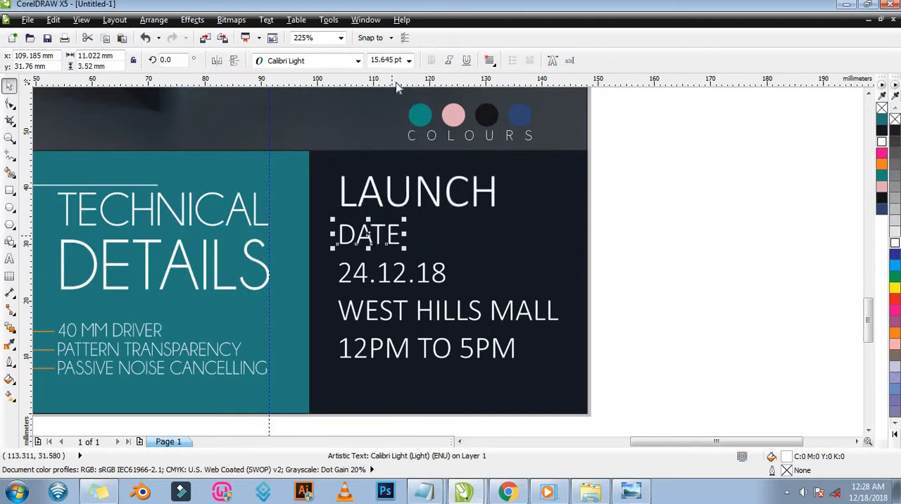
{"action": "left_click", "coordinate": [409, 62]}
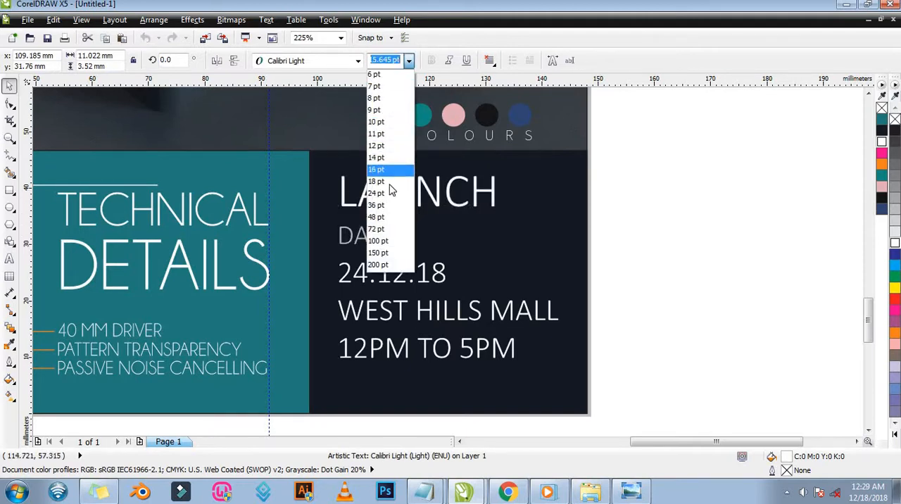
{"action": "left_click", "coordinate": [381, 193]}
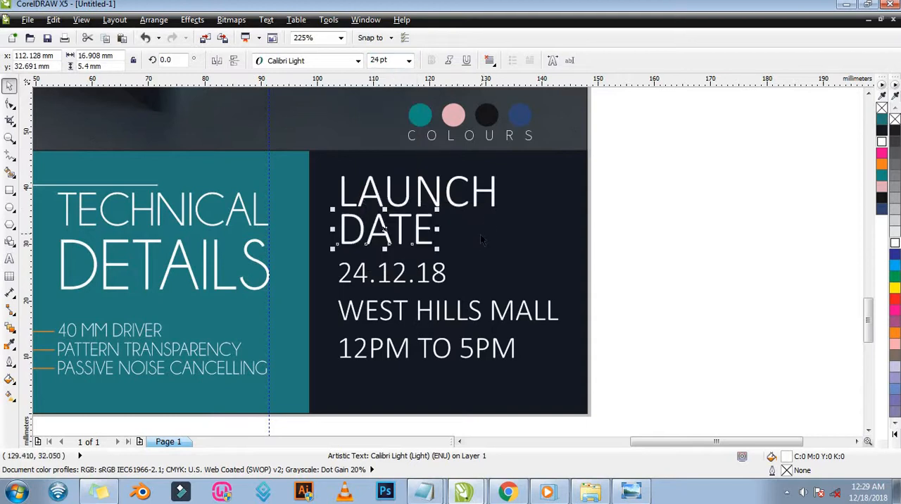
Lower DATE slightly and scale the 24.12.18, WEST HILLS MALL and 12PM TO 5PM lines to roughly LAUNCH's width, about 28 to 29 mm.
{"action": "left_click_drag", "start_coordinate": [424, 243], "coordinate": [488, 276]}
{"action": "left_click", "coordinate": [442, 276]}
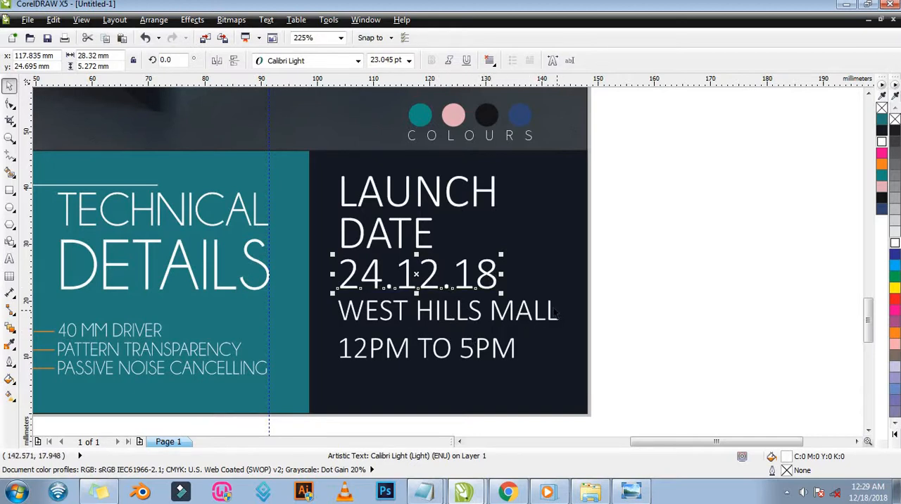
{"action": "left_click", "coordinate": [555, 312]}
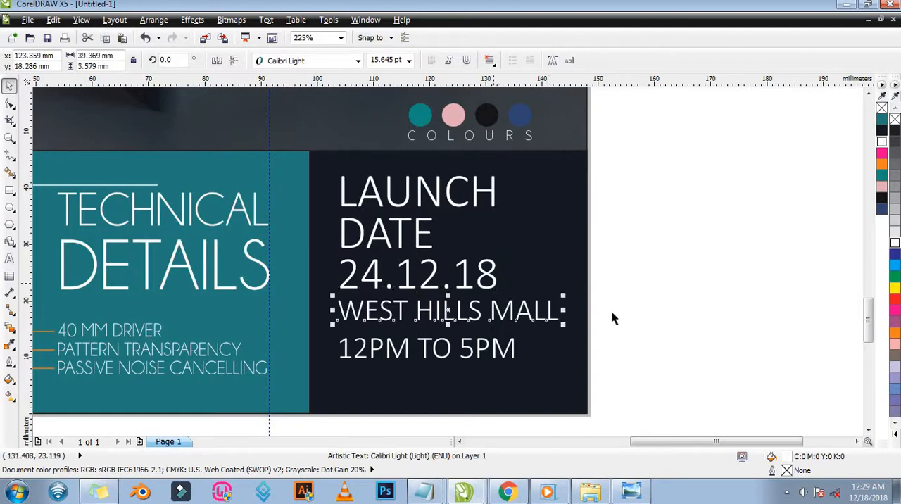
{"action": "left_click_drag", "start_coordinate": [566, 295], "coordinate": [503, 304]}
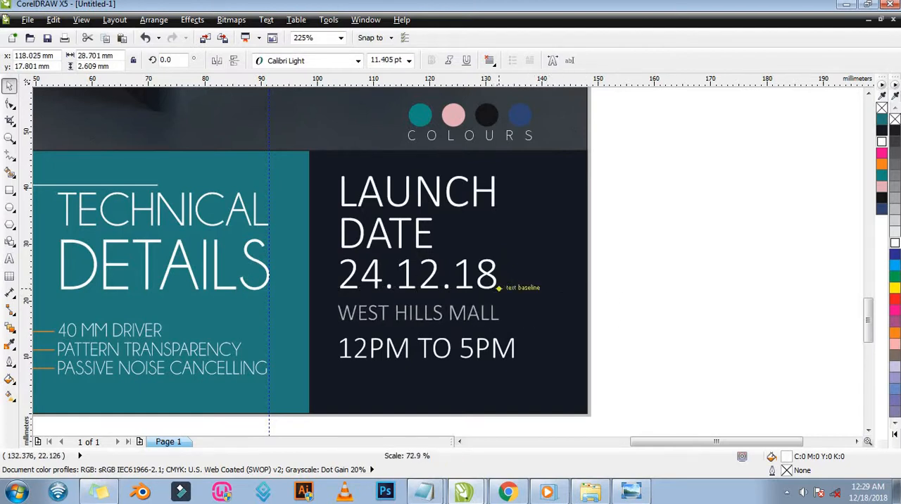
{"action": "left_click", "coordinate": [513, 340]}
{"action": "mouse_move", "coordinate": [515, 339]}
{"action": "left_mouse_down"}
{"action": "mouse_move", "coordinate": [496, 341]}
{"action": "mouse_move", "coordinate": [505, 328]}
{"action": "left_mouse_up"}
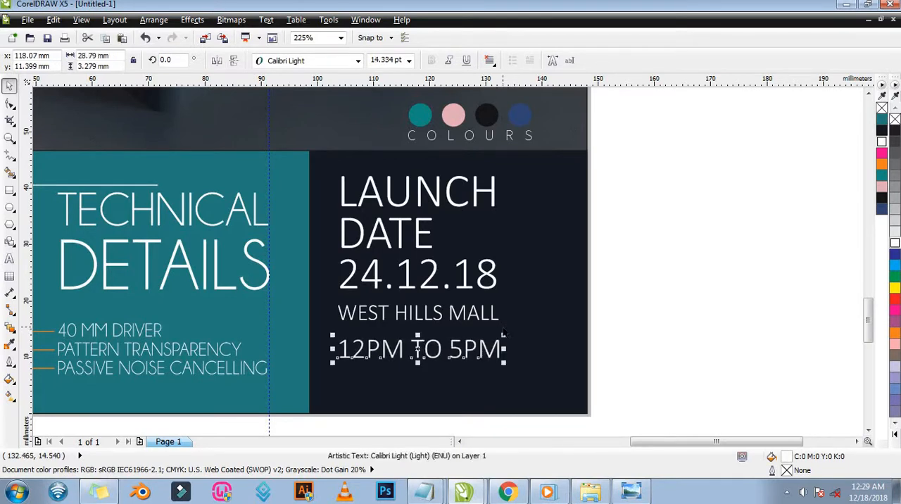
Move WEST HILLS MALL down closer to 12PM TO 5PM, and shift both lines up to sit just below 24.12.18.
{"action": "left_click", "coordinate": [451, 310]}
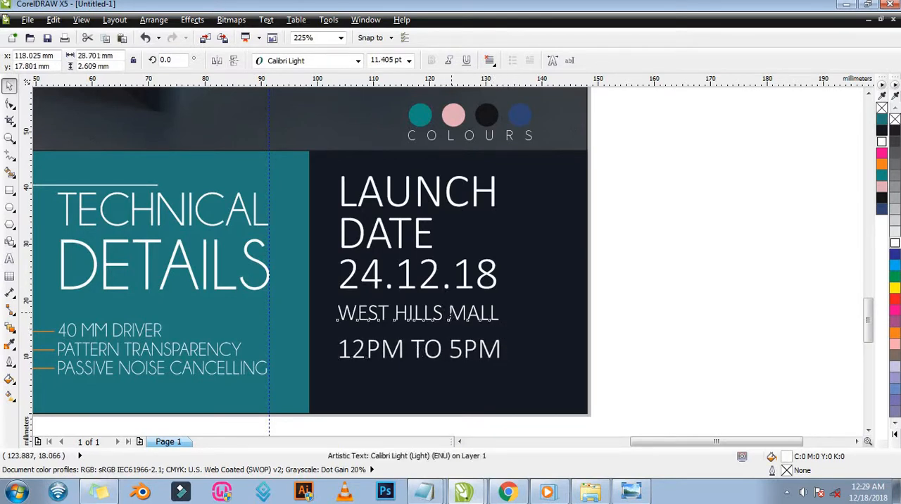
{"action": "key", "text": "Down"}
{"action": "key", "text": "Down"}
{"action": "key", "text": "Down"}
{"action": "key", "text": "Down"}
{"action": "key", "text": "Down"}
{"action": "key", "text": "Down"}
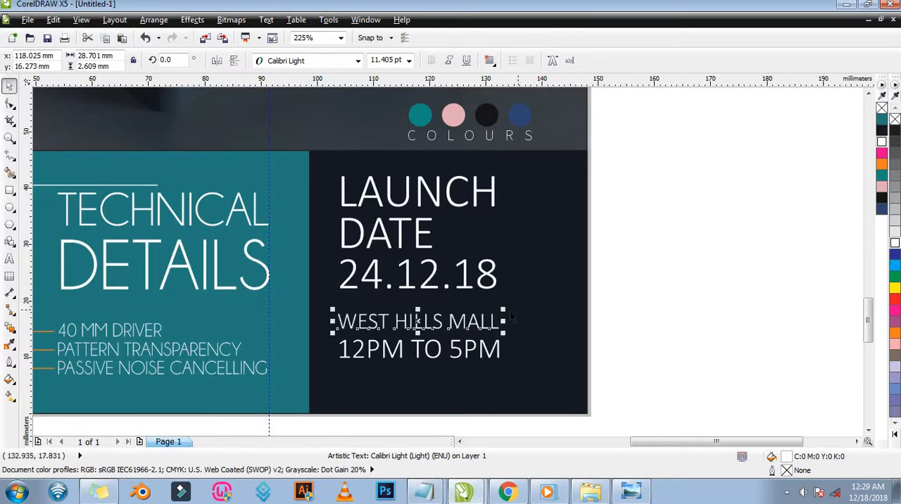
{"action": "left_click_drag", "start_coordinate": [610, 283], "coordinate": [328, 381]}
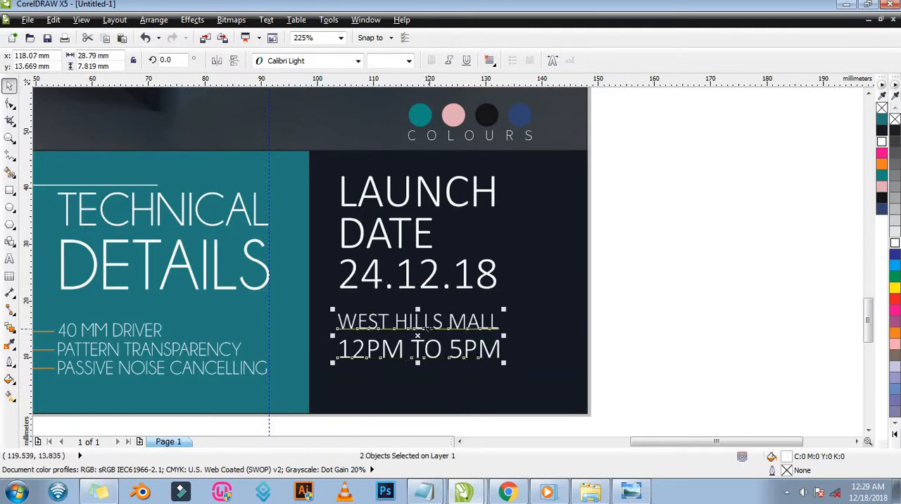
{"action": "left_click_drag", "start_coordinate": [426, 335], "coordinate": [433, 323]}
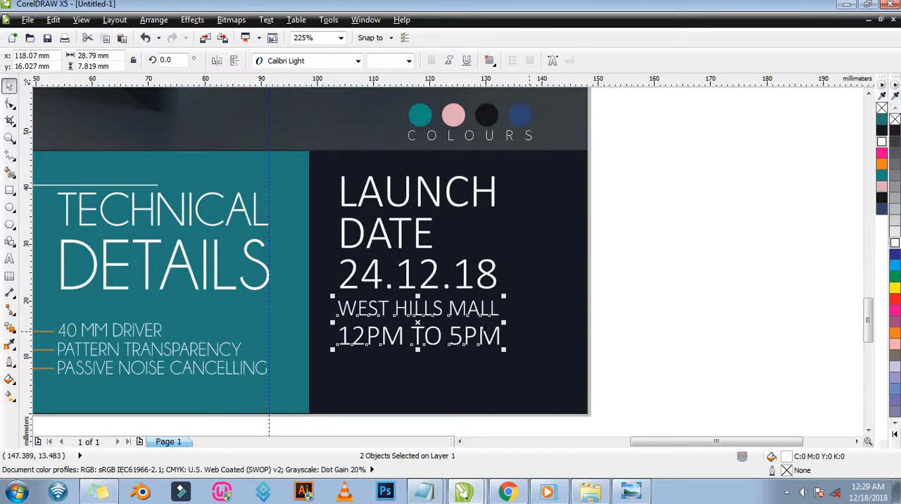
Fill the 24.12.18, WEST HILLS MALL and 12PM TO 5PM lines with the pink #E3AEB6.
{"action": "left_click", "coordinate": [882, 186]}
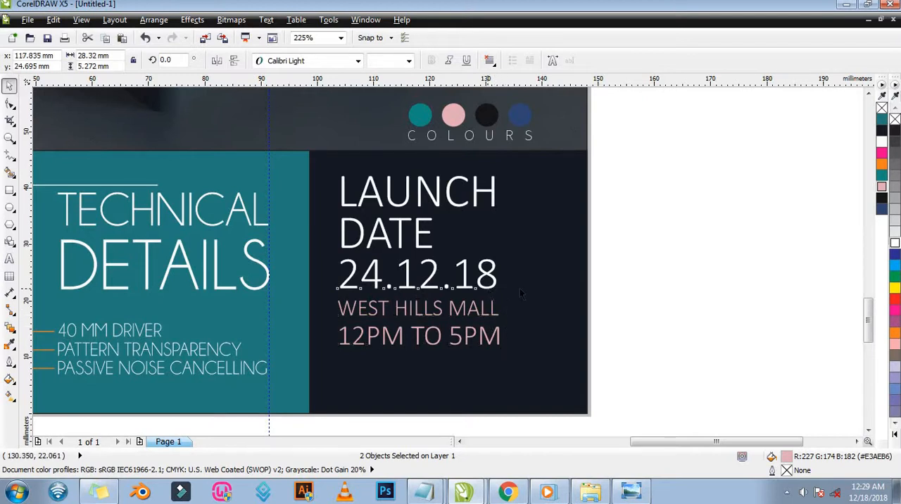
{"action": "left_click", "coordinate": [486, 278]}
{"action": "left_click", "coordinate": [882, 186]}
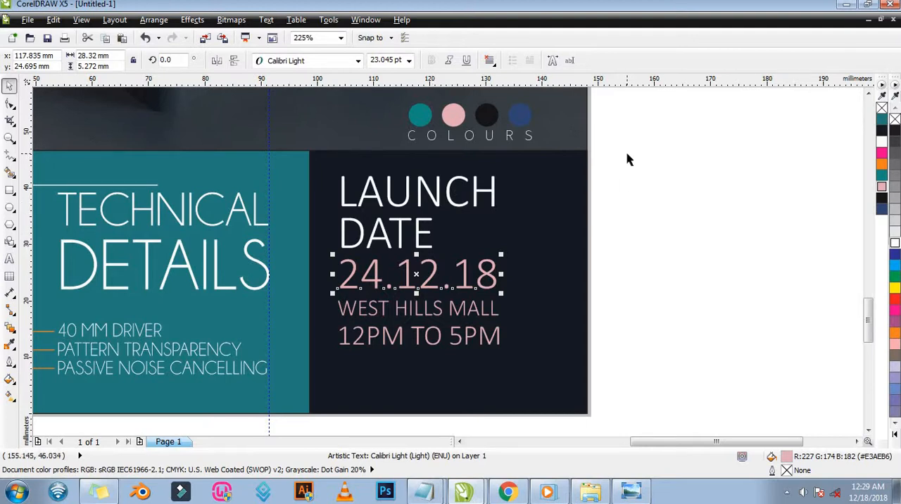
Group the five launch lines and scale the group to 107.1% between horizontal guidelines level with the technical text's top and bottom.
{"action": "left_click_drag", "start_coordinate": [628, 157], "coordinate": [331, 381]}
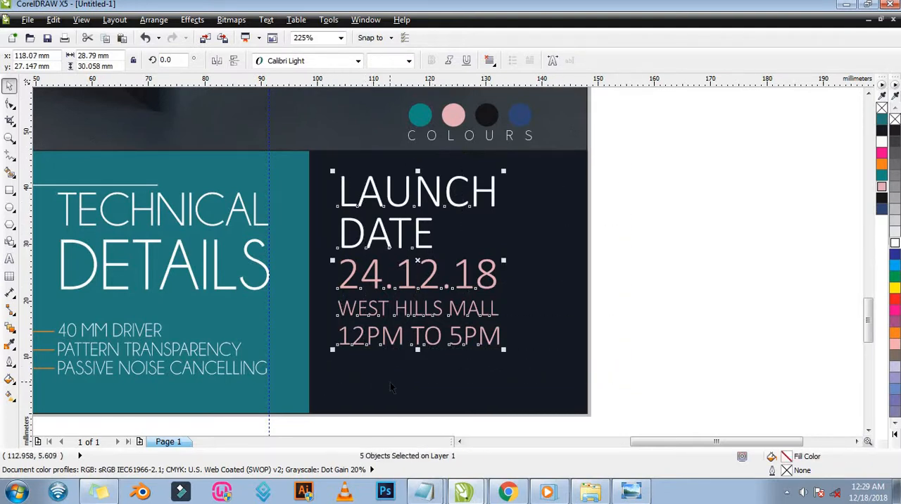
{"action": "key", "text": "ctrl+g"}
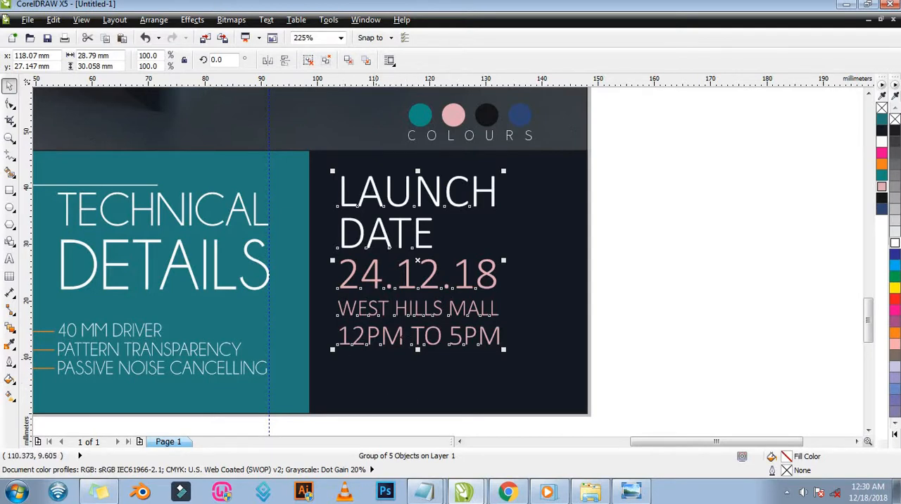
{"action": "left_click_drag", "start_coordinate": [262, 79], "coordinate": [261, 375]}
{"action": "left_click_drag", "start_coordinate": [408, 208], "coordinate": [407, 225]}
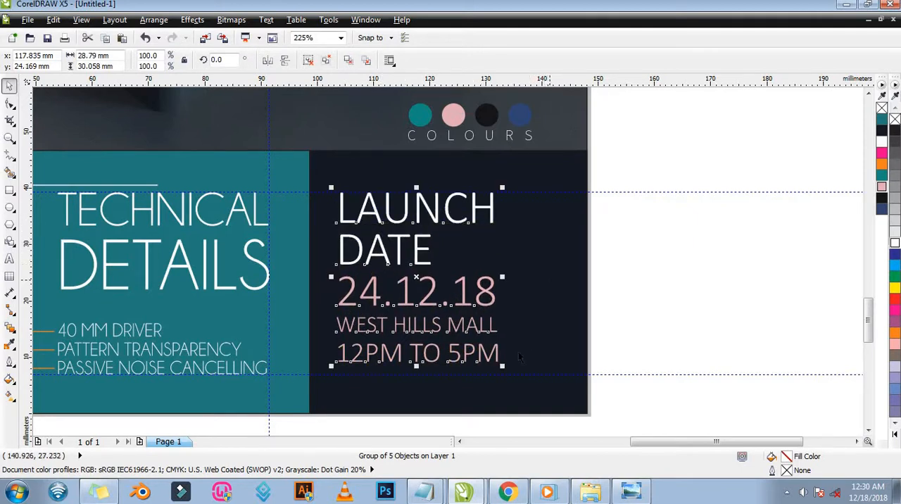
{"action": "left_click_drag", "start_coordinate": [503, 366], "coordinate": [521, 381]}
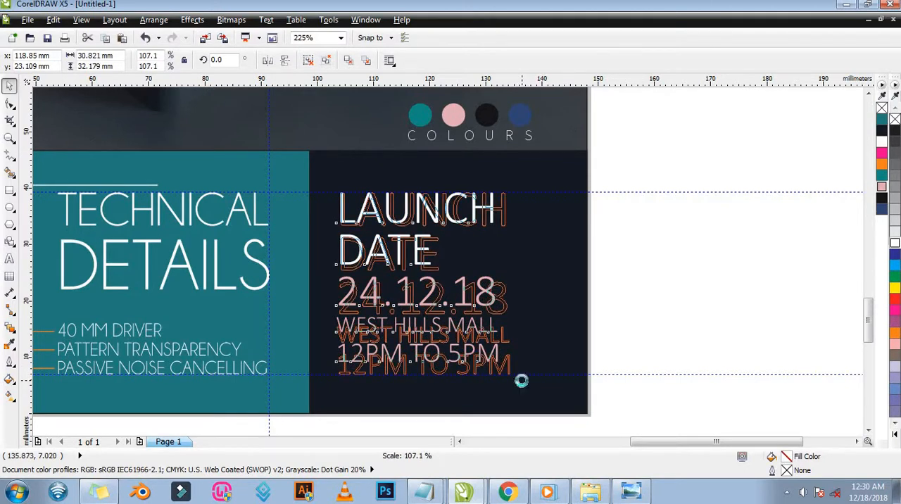
Fit the whole flyer page in view to review the overall layout.
{"action": "key", "text": "z"}
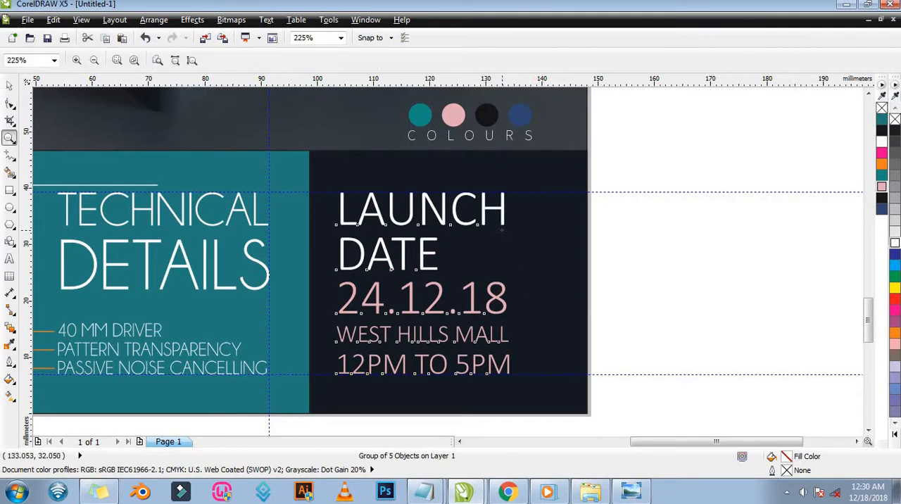
{"action": "right_click", "coordinate": [507, 231]}
{"action": "right_click", "coordinate": [510, 229]}
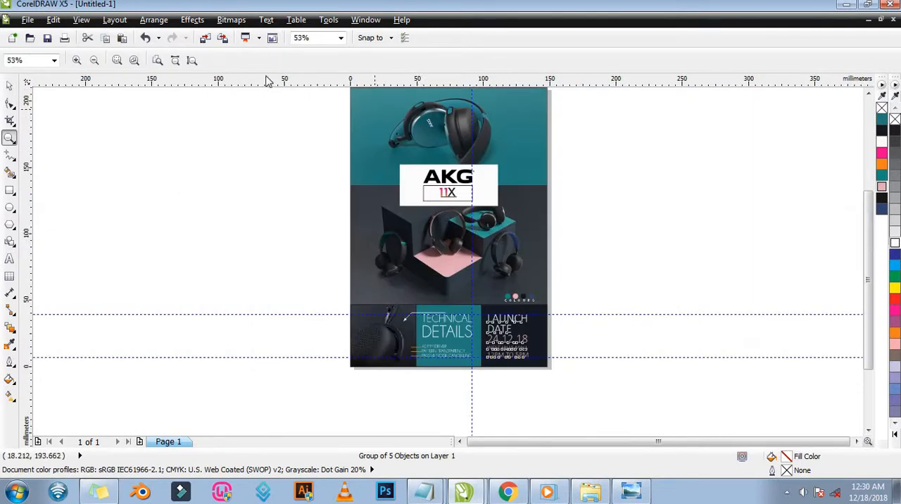
{"action": "left_click", "coordinate": [191, 61]}
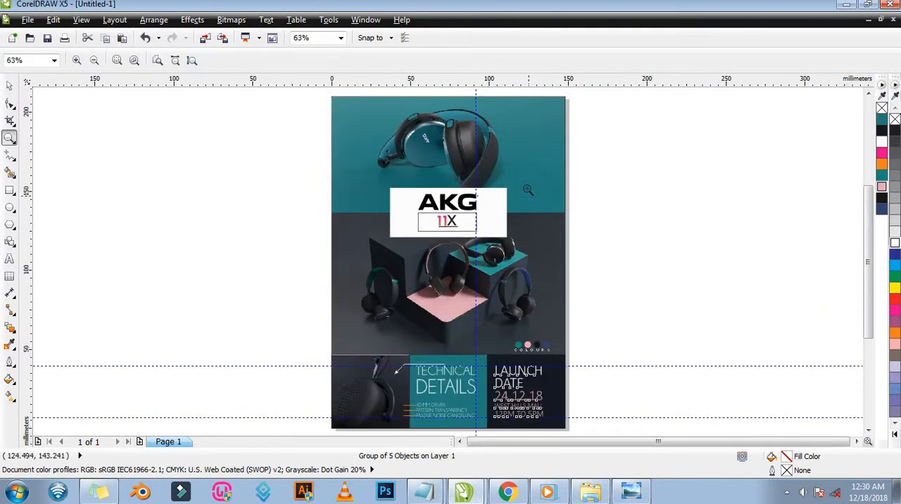
Delete the vertical guideline and both horizontal guidelines from the flyer page.
{"action": "left_click", "coordinate": [9, 85]}
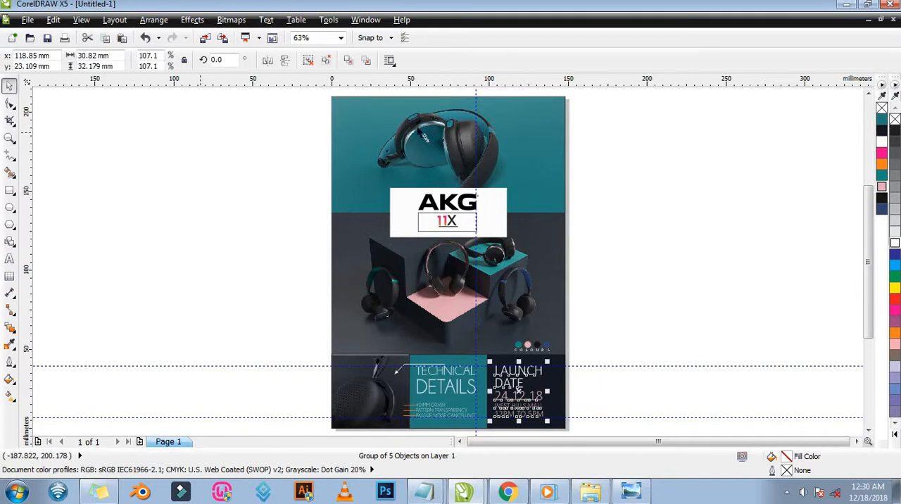
{"action": "left_click", "coordinate": [476, 96]}
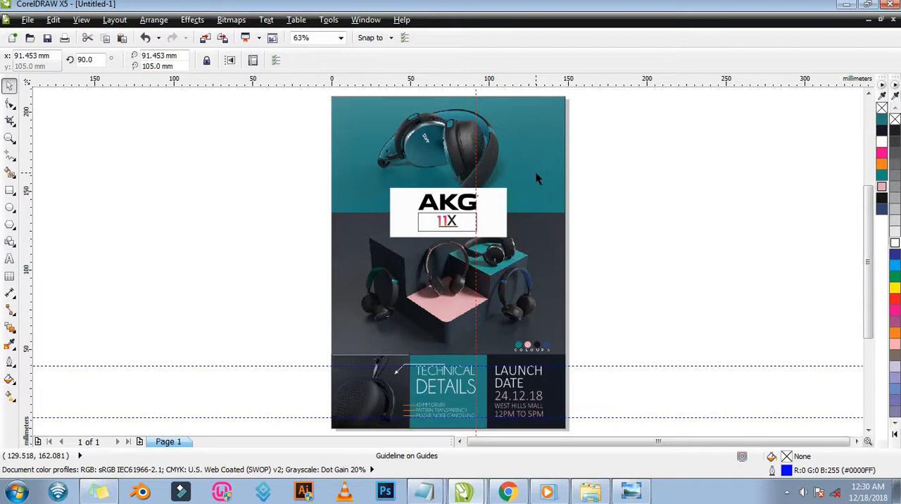
{"action": "key", "text": "ctrl+a"}
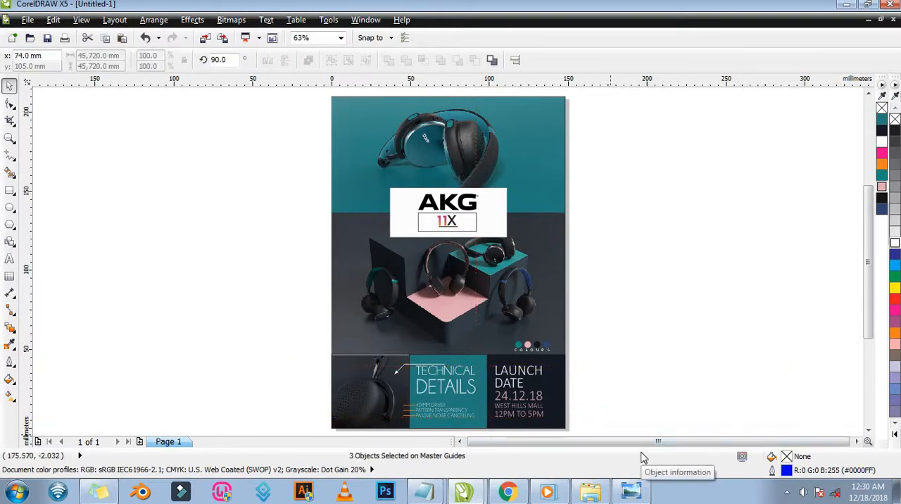
{"action": "key", "text": "Delete"}
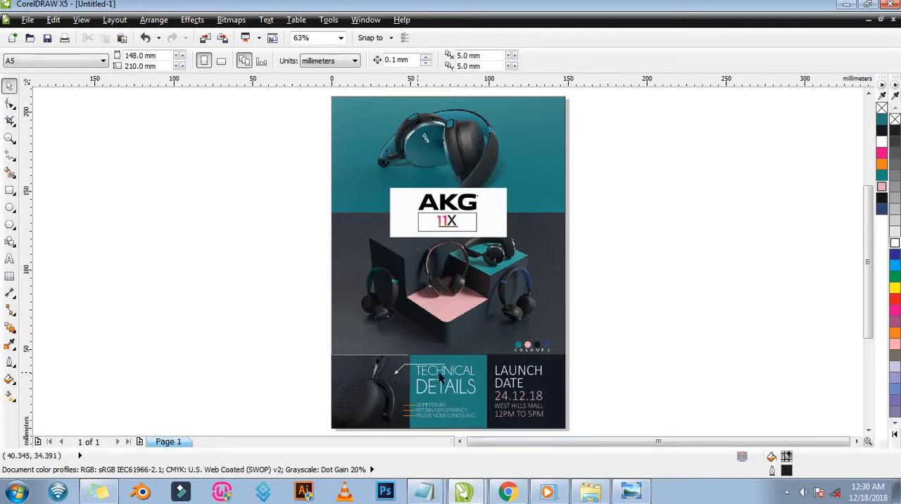
Remove the outlines from the headphone photo panel, the teal technical panel and the dark launch date panel at the page's foot.
{"action": "key", "text": "z"}
{"action": "left_click_drag", "start_coordinate": [300, 308], "coordinate": [615, 382]}
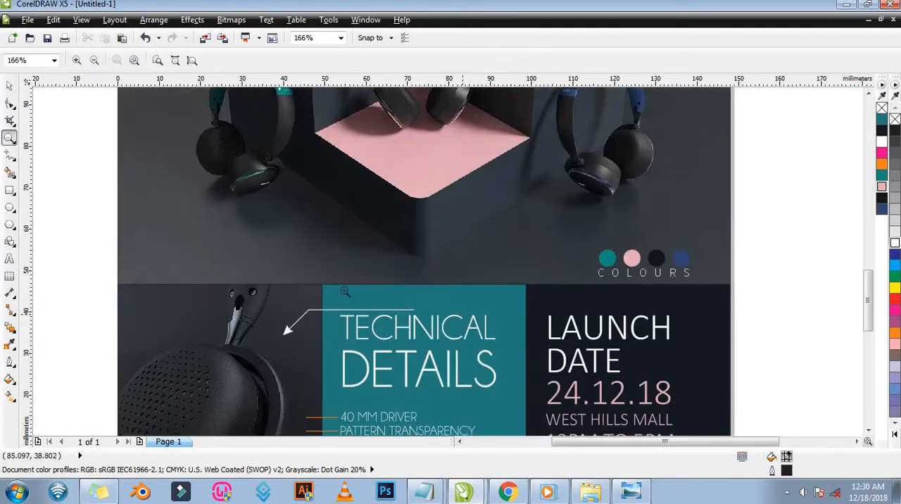
{"action": "left_click_drag", "start_coordinate": [306, 278], "coordinate": [371, 308]}
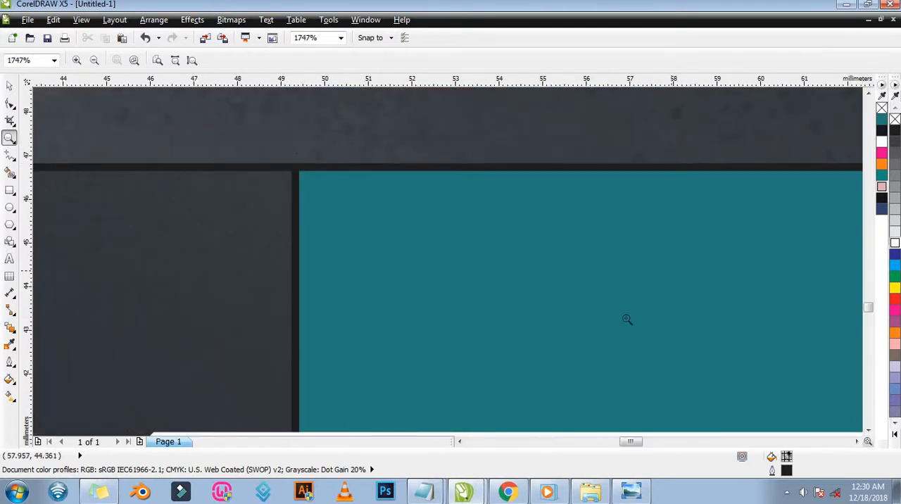
{"action": "key", "text": "F3"}
{"action": "key", "text": "space"}
{"action": "left_click", "coordinate": [716, 317]}
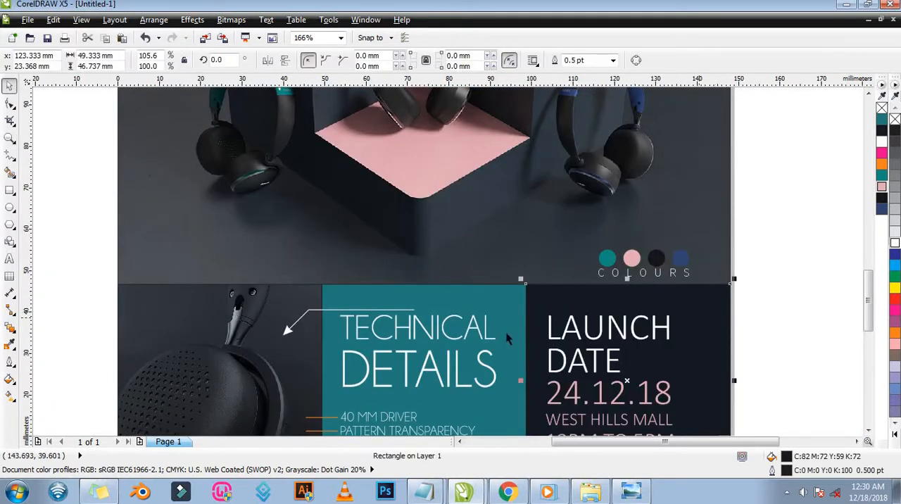
{"action": "left_click", "coordinate": [339, 303], "text": "shift"}
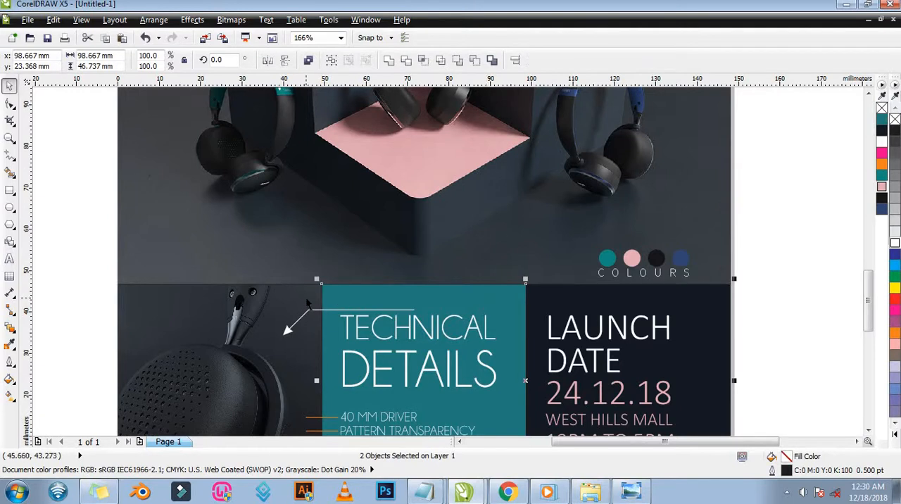
{"action": "left_click", "coordinate": [307, 302], "text": "shift"}
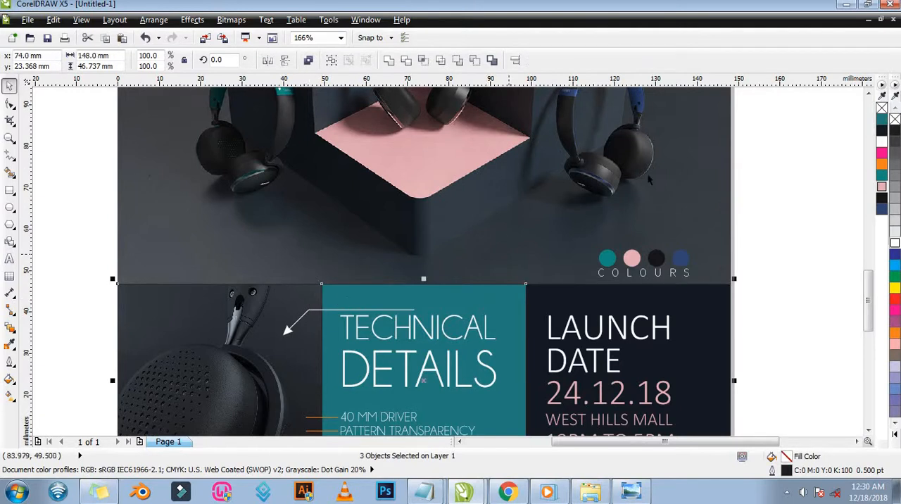
{"action": "right_click", "coordinate": [881, 108]}
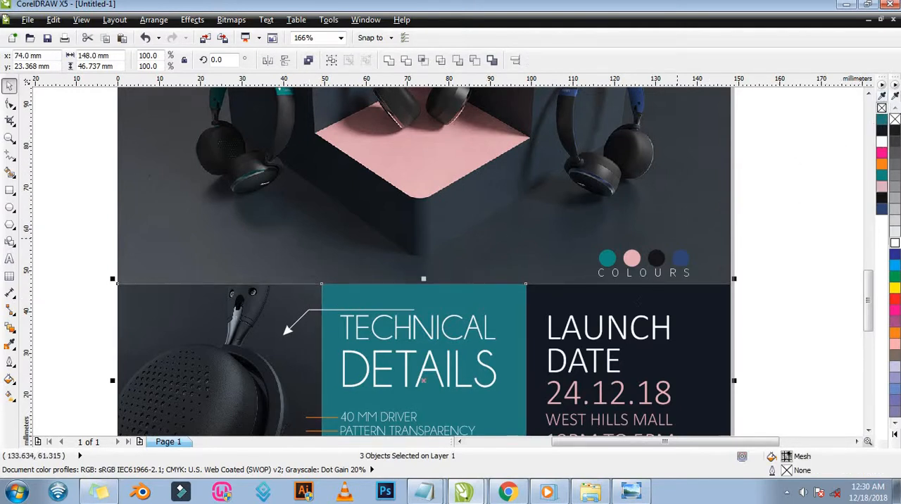
Examine the seams between the three bottom panels and the middle headphone photo up close for leftover outlines or gaps.
{"action": "key", "text": "z"}
{"action": "left_click_drag", "start_coordinate": [348, 300], "coordinate": [346, 300]}
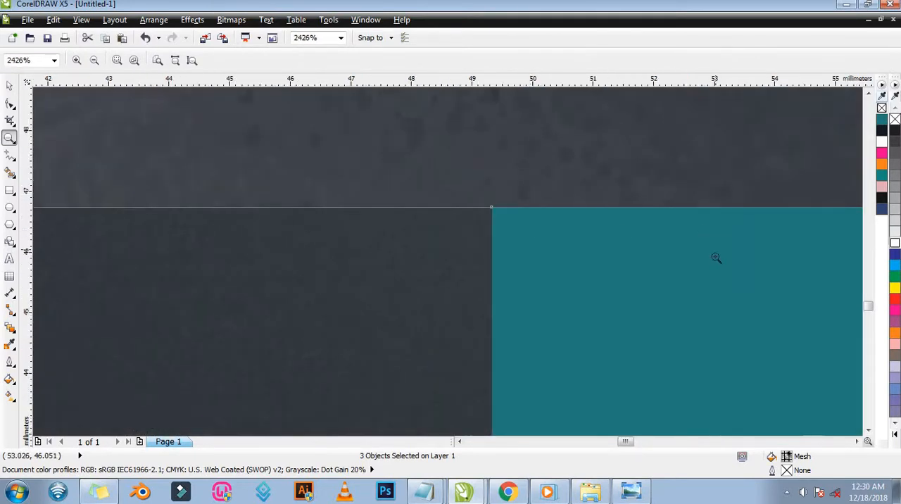
{"action": "key", "text": "F3"}
{"action": "left_click_drag", "start_coordinate": [555, 298], "coordinate": [518, 279]}
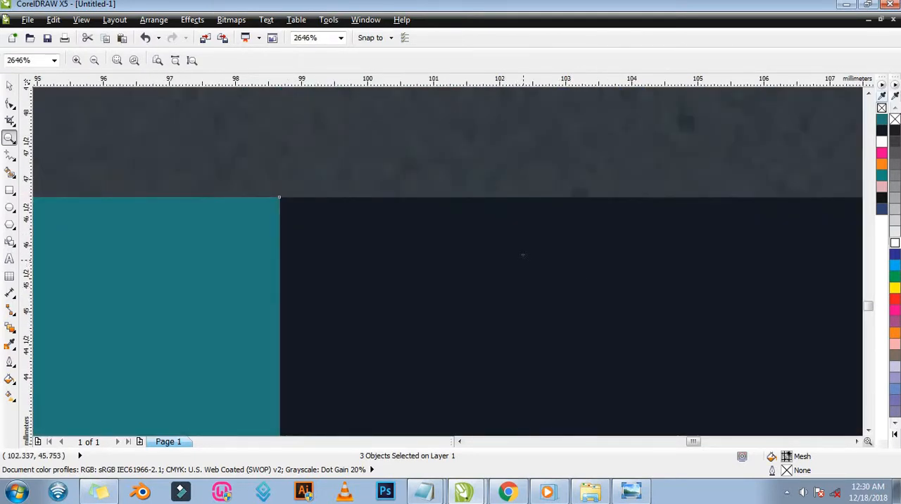
{"action": "key", "text": "F3"}
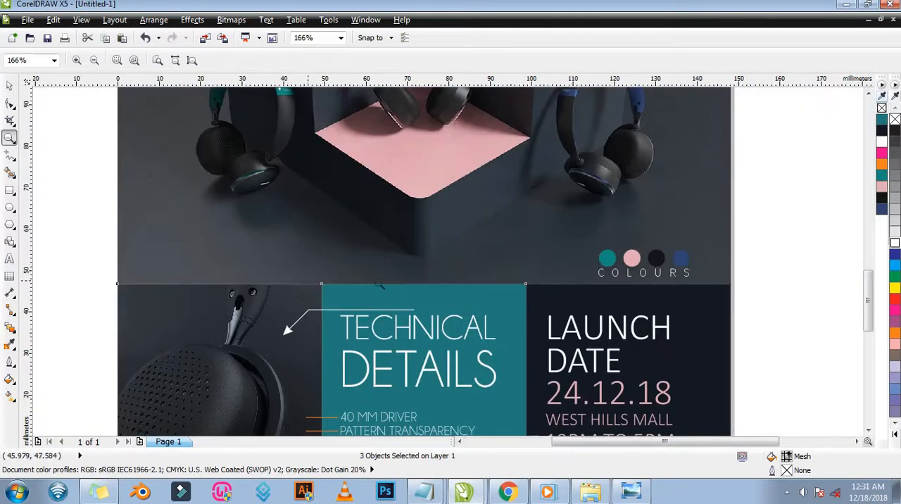
{"action": "key", "text": "space"}
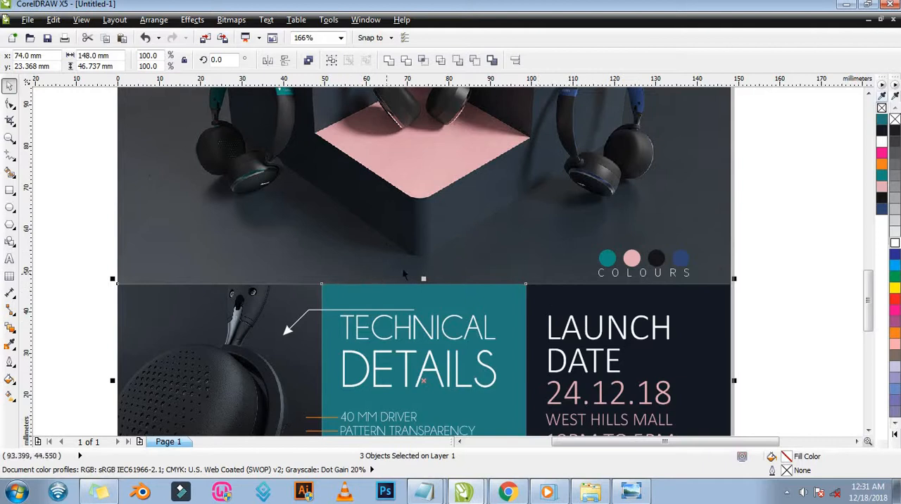
{"action": "key", "text": "z"}
{"action": "left_click_drag", "start_coordinate": [278, 270], "coordinate": [363, 301]}
{"action": "left_click_drag", "start_coordinate": [424, 245], "coordinate": [472, 269]}
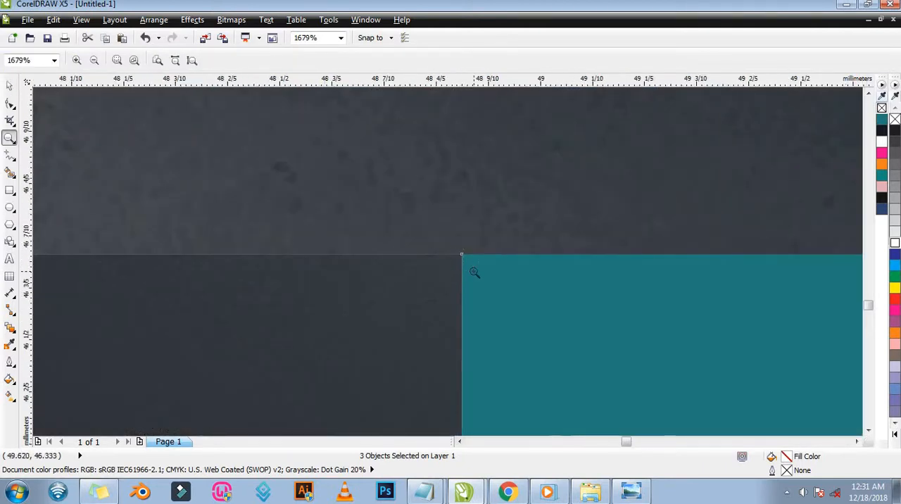
{"action": "left_click_drag", "start_coordinate": [691, 188], "coordinate": [734, 225]}
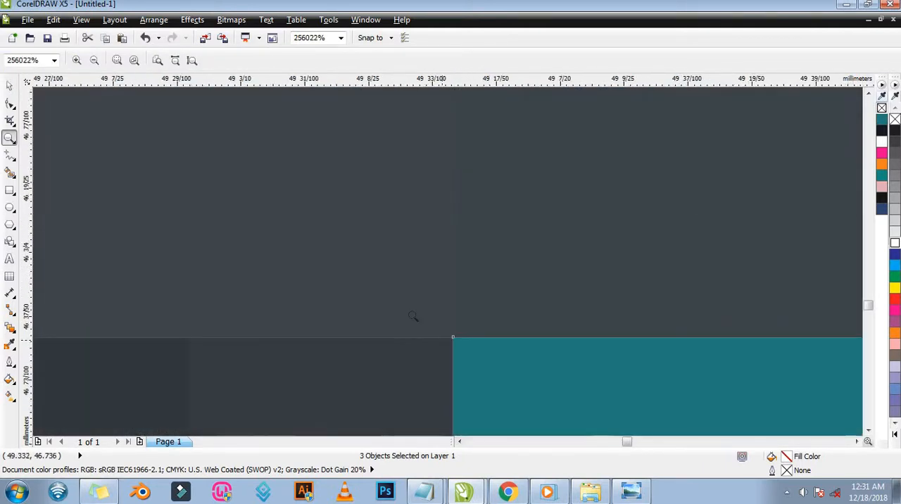
{"action": "left_click_drag", "start_coordinate": [413, 316], "coordinate": [485, 373]}
{"action": "key", "text": "F3"}
{"action": "key", "text": "F3"}
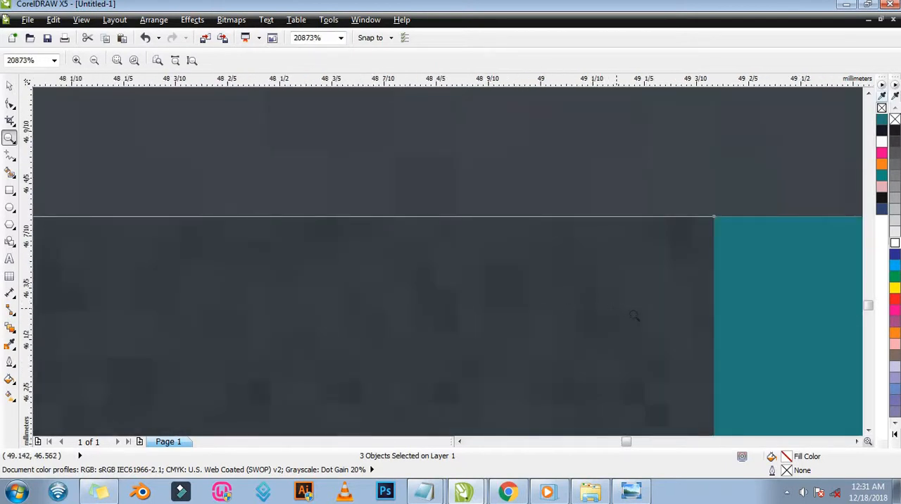
{"action": "key", "text": "F3"}
{"action": "key", "text": "F3"}
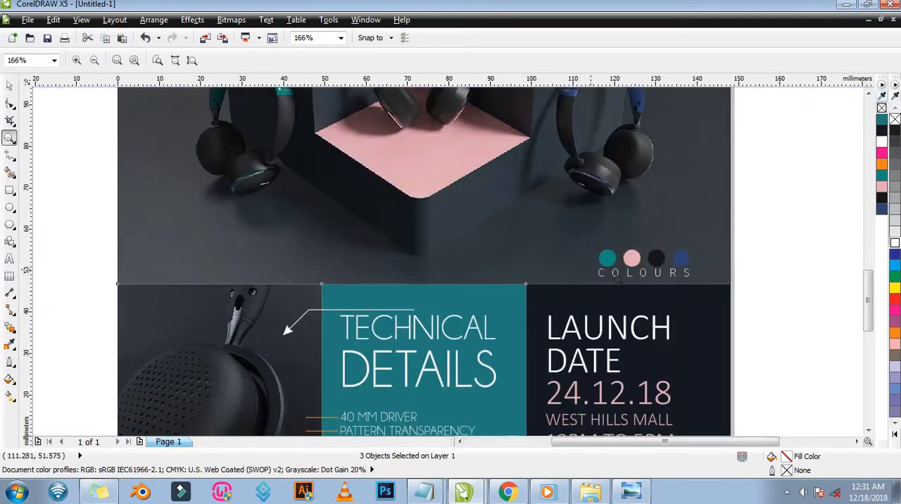
{"action": "key", "text": "F3"}
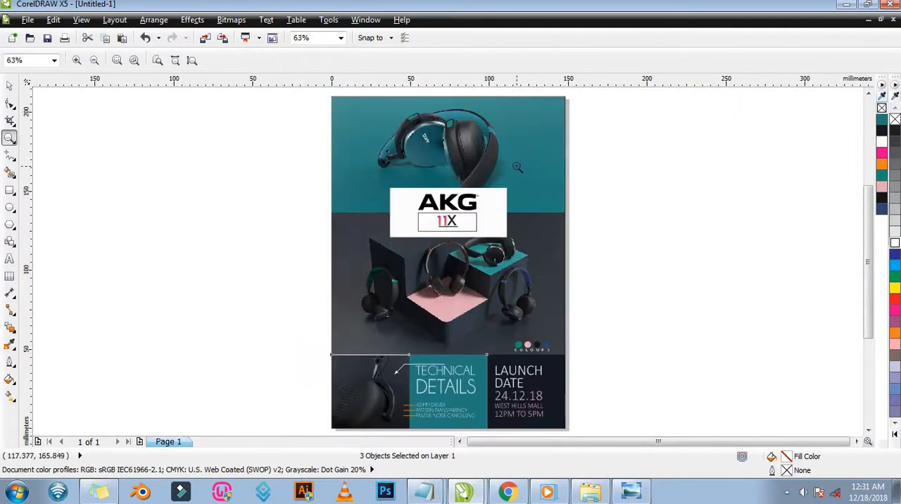
Switch to the AKG 1 reference image in Windows Photo Viewer and compare it with the flyer layout.
{"action": "left_click", "coordinate": [631, 491]}
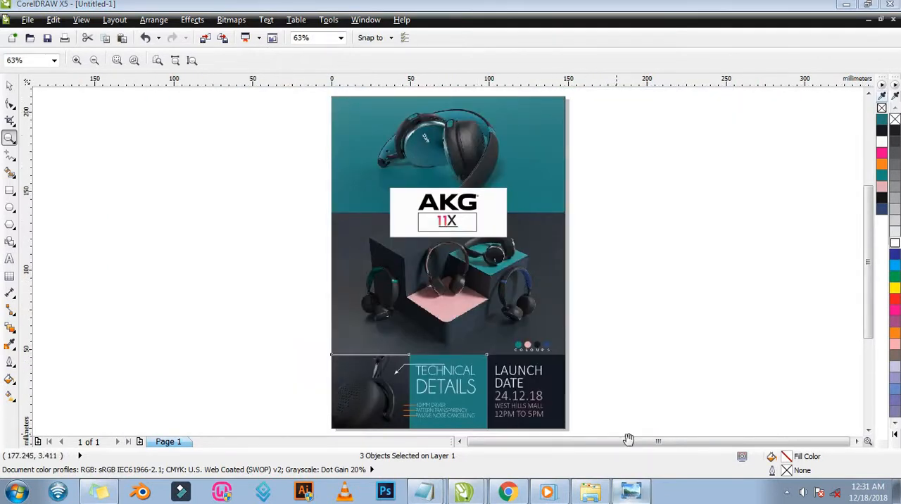
{"action": "scroll", "coordinate": [564, 319], "scroll_direction": "down", "scroll_amount": 3}
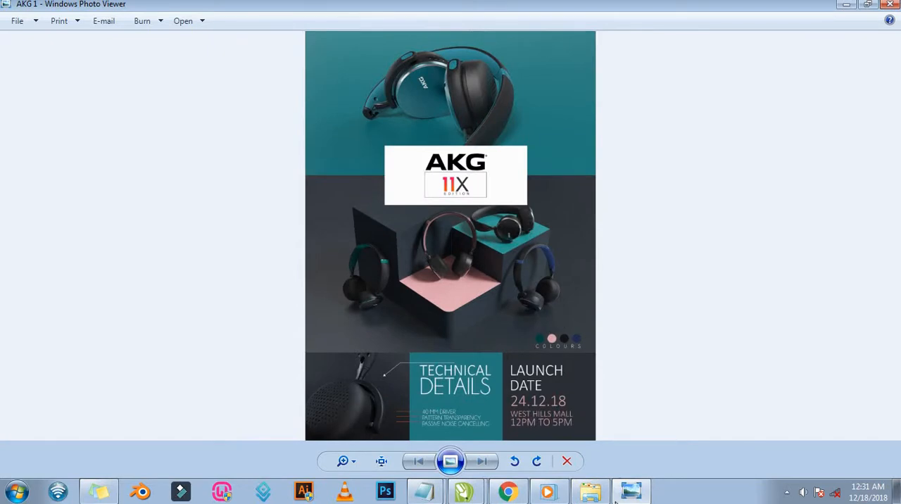
{"action": "left_click", "coordinate": [631, 495]}
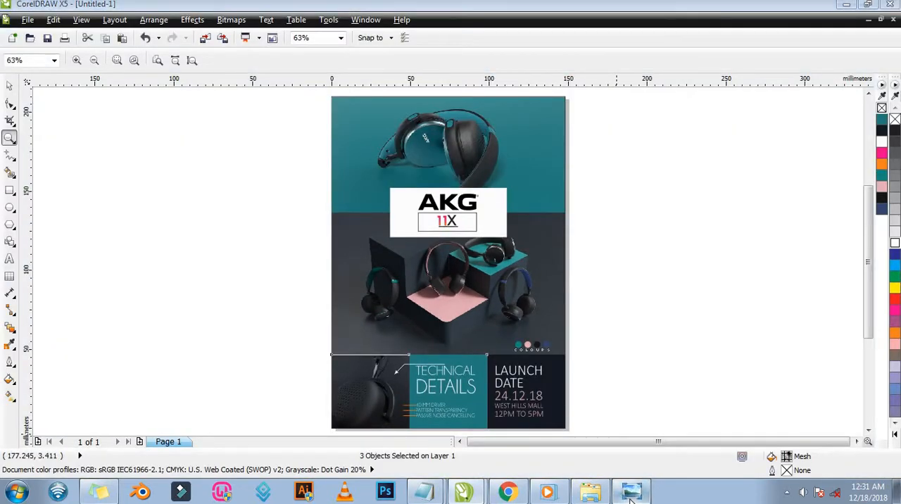
{"action": "left_click", "coordinate": [631, 498]}
{"action": "left_click", "coordinate": [631, 498]}
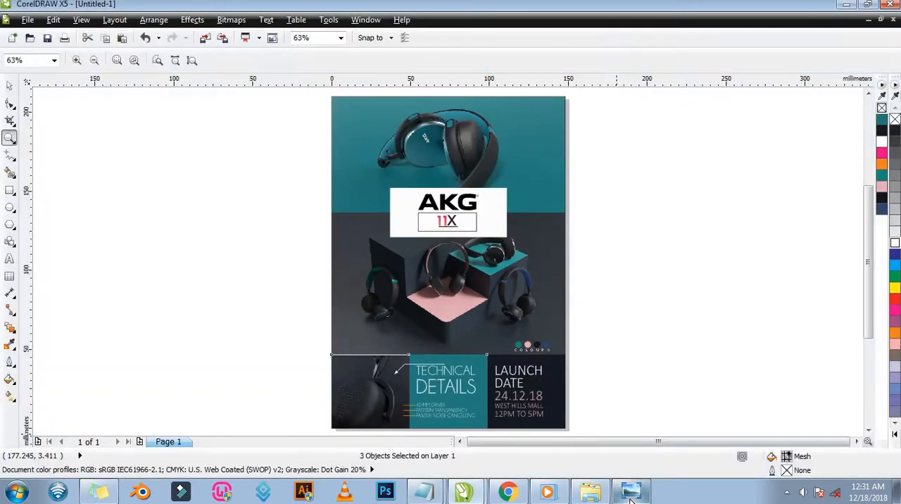
{"action": "left_click", "coordinate": [631, 498]}
{"action": "left_click", "coordinate": [631, 497]}
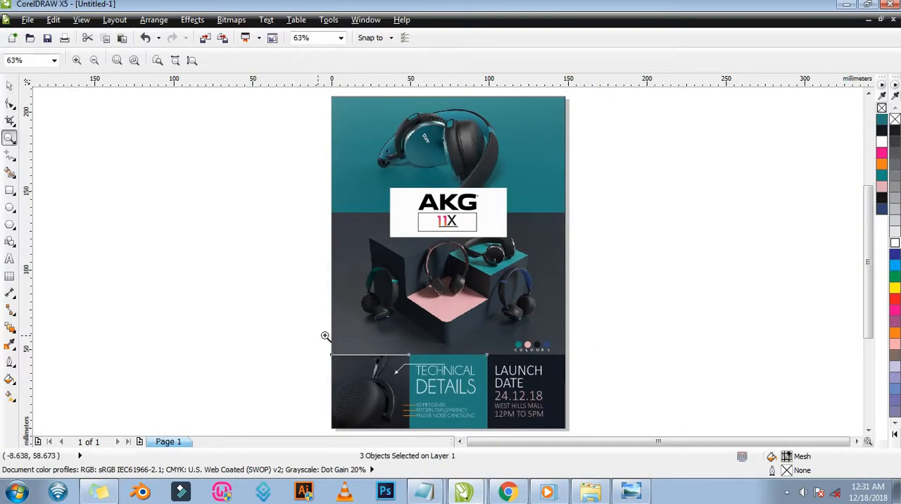
Scale the middle headphone photo to 36% from its upper-left corner so its lower edge extends behind the bottom panels.
{"action": "left_click_drag", "start_coordinate": [462, 379], "coordinate": [508, 380]}
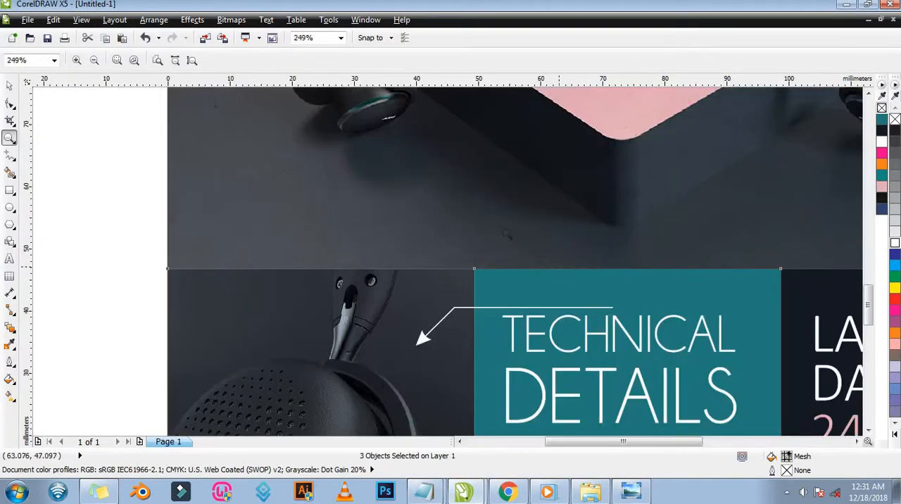
{"action": "key", "text": "F4"}
{"action": "key", "text": "space"}
{"action": "left_click", "coordinate": [423, 323]}
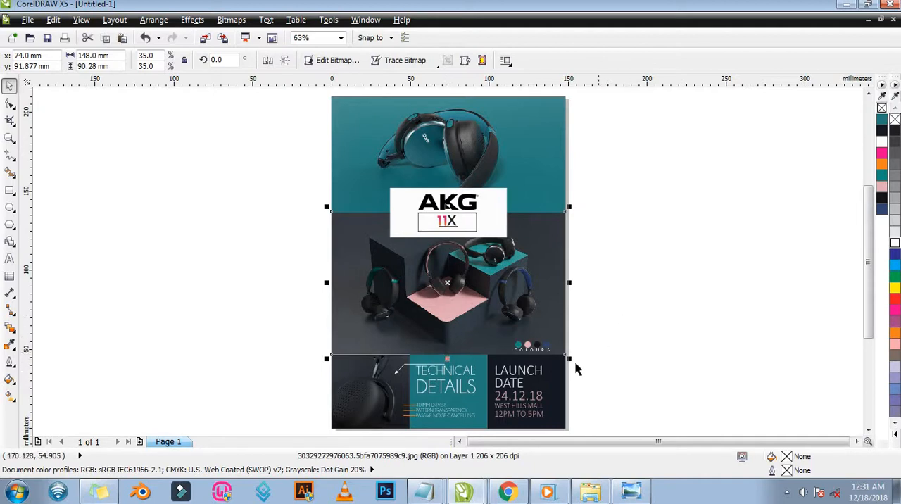
{"action": "left_click_drag", "start_coordinate": [571, 359], "coordinate": [580, 368]}
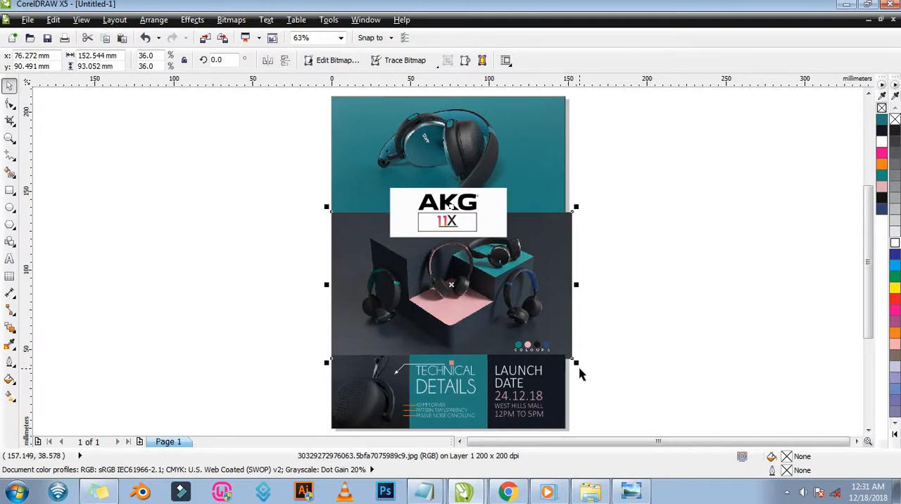
{"action": "key", "text": "z"}
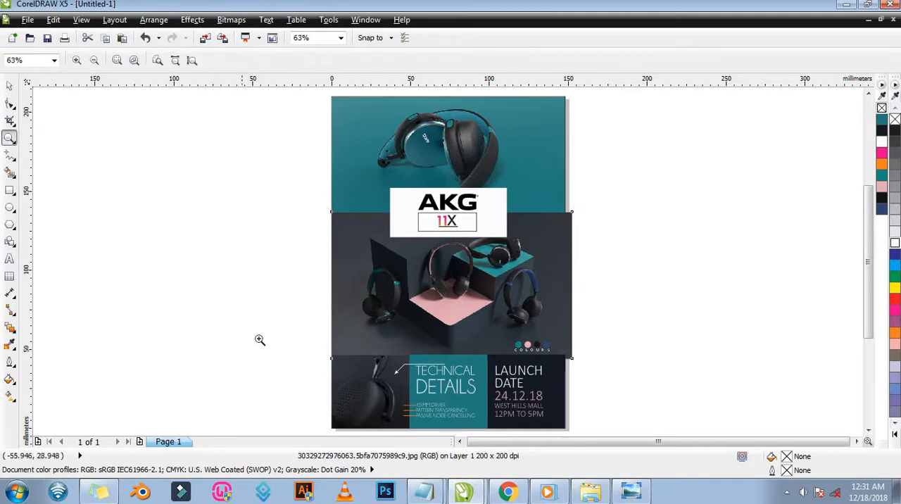
{"action": "left_click_drag", "start_coordinate": [279, 328], "coordinate": [556, 403]}
{"action": "left_click_drag", "start_coordinate": [362, 225], "coordinate": [439, 265]}
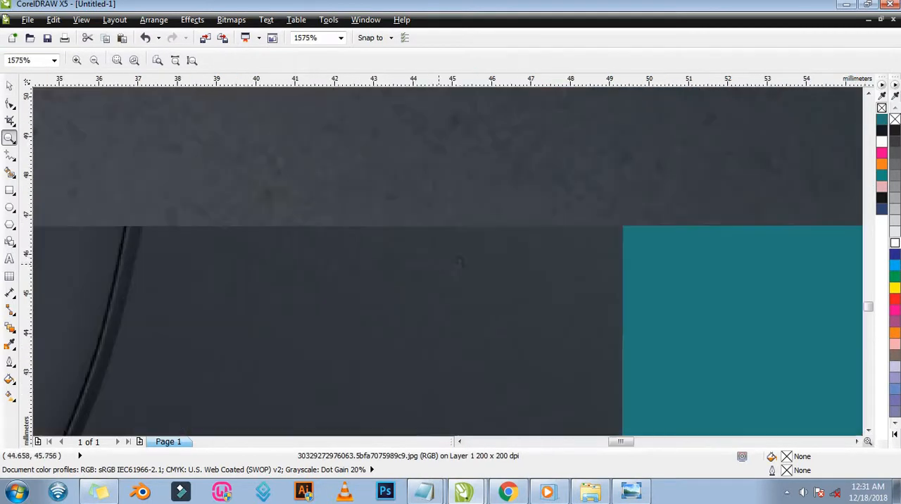
{"action": "key", "text": "F3"}
{"action": "key", "text": "F3"}
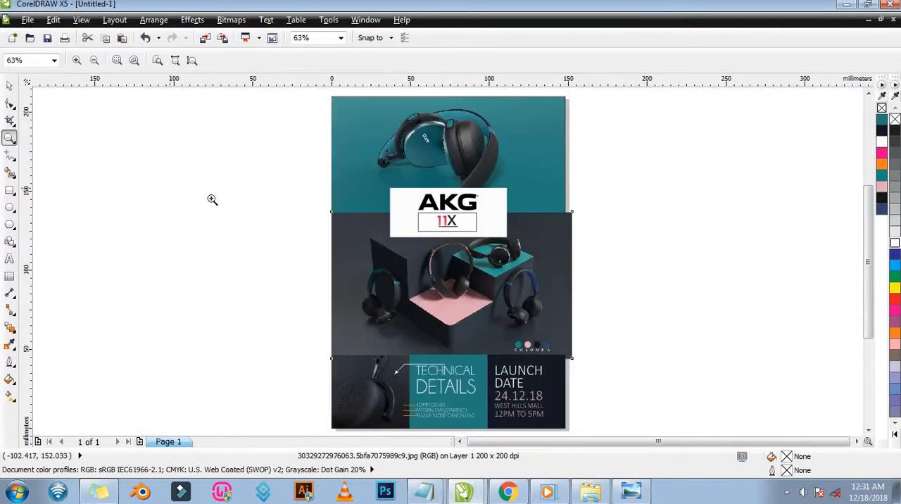
Crop the middle photo's overhanging right side back to the page edge by moving its two right nodes, and check the panel seam.
{"action": "left_click", "coordinate": [9, 105]}
{"action": "left_click_drag", "start_coordinate": [627, 157], "coordinate": [569, 380]}
{"action": "left_click_drag", "start_coordinate": [632, 168], "coordinate": [566, 360]}
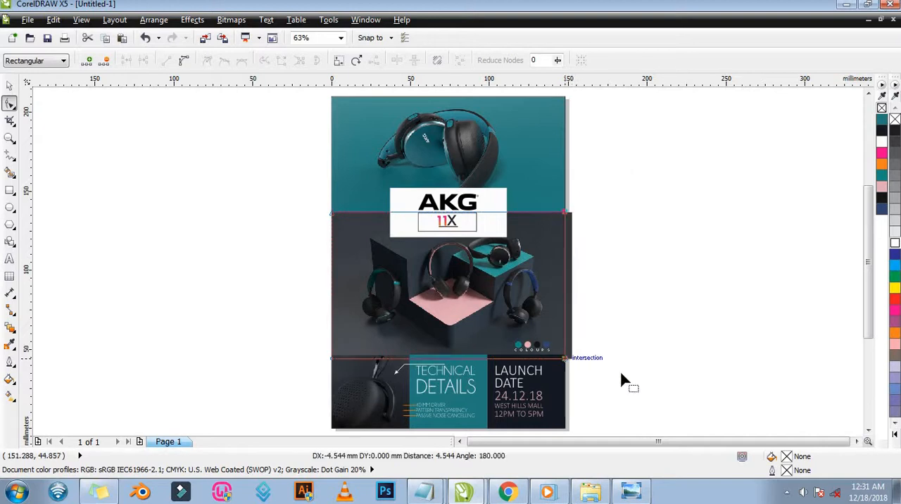
{"action": "left_click", "coordinate": [609, 297]}
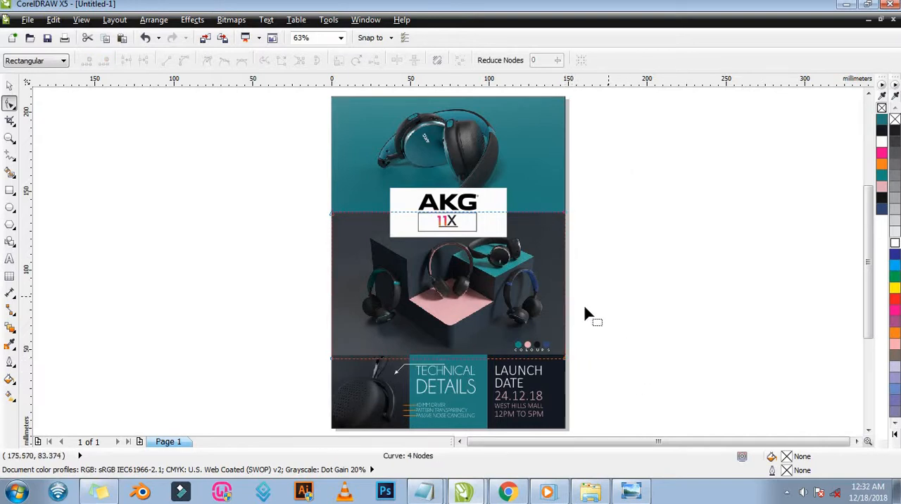
{"action": "key", "text": "space"}
{"action": "key", "text": "Escape"}
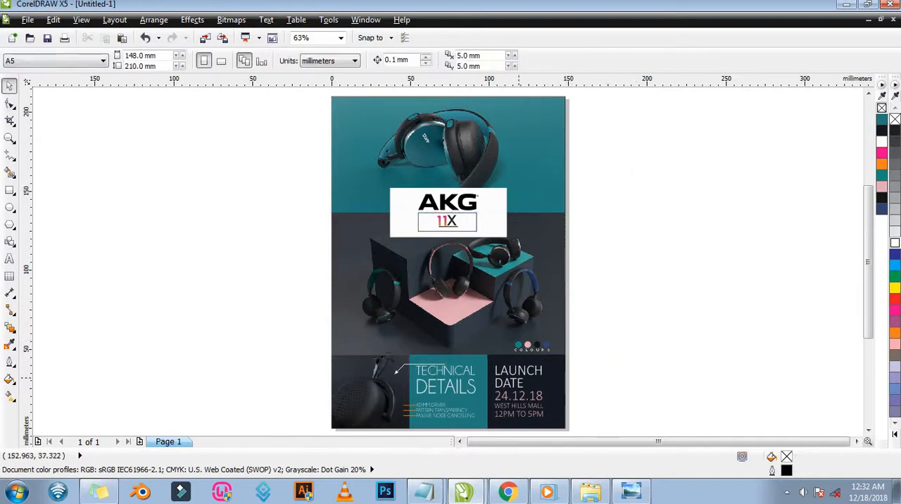
{"action": "key", "text": "z"}
{"action": "left_click_drag", "start_coordinate": [316, 328], "coordinate": [451, 380]}
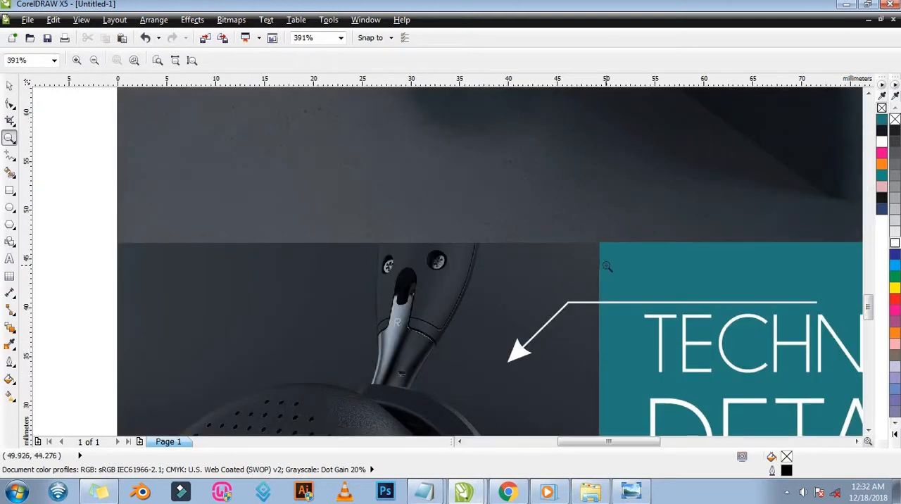
{"action": "key", "text": "F4"}
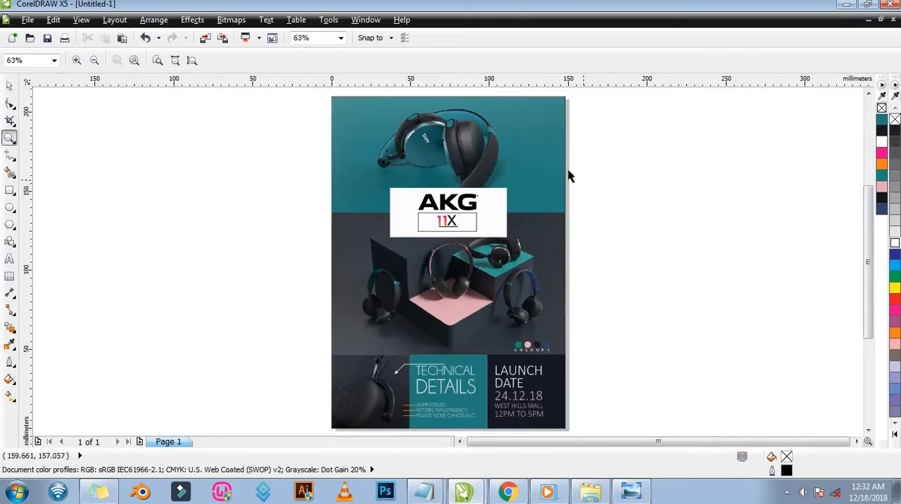
Examine the flyer's right page edge around the seam between the top and middle headphone photos up close.
{"action": "key", "text": "space"}
{"action": "key", "text": "space"}
{"action": "left_click_drag", "start_coordinate": [542, 155], "coordinate": [587, 238]}
{"action": "left_click_drag", "start_coordinate": [408, 301], "coordinate": [479, 342]}
{"action": "key", "text": "F3"}
{"action": "key", "text": "F4"}
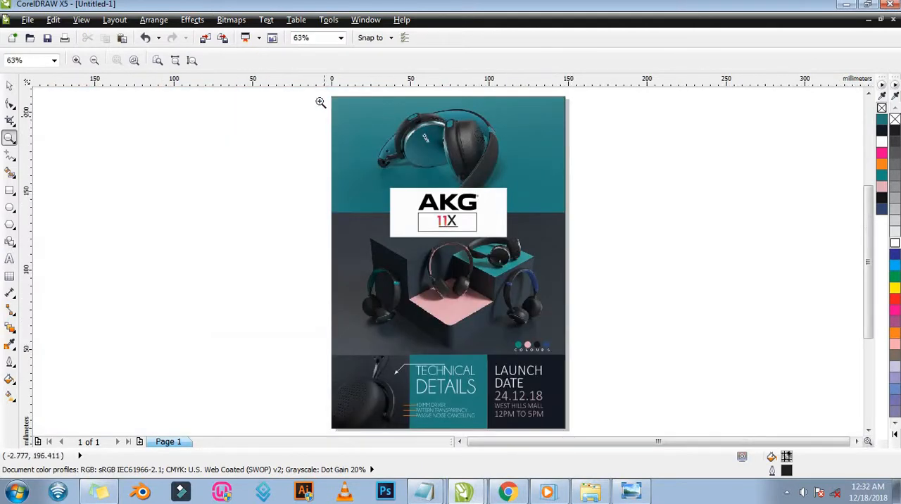
Shift the top headphone photo off the page's upper-left corner to check the dark edge line, and undo the move.
{"action": "left_click_drag", "start_coordinate": [332, 89], "coordinate": [367, 121]}
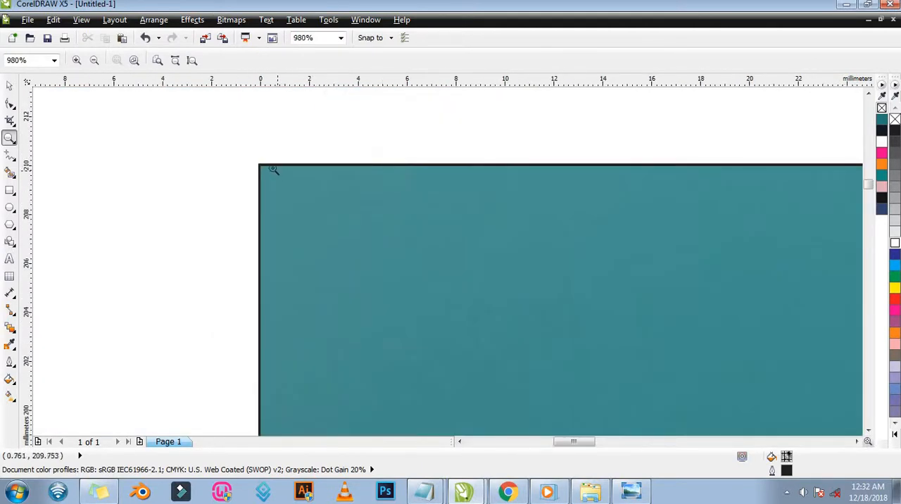
{"action": "key", "text": "space"}
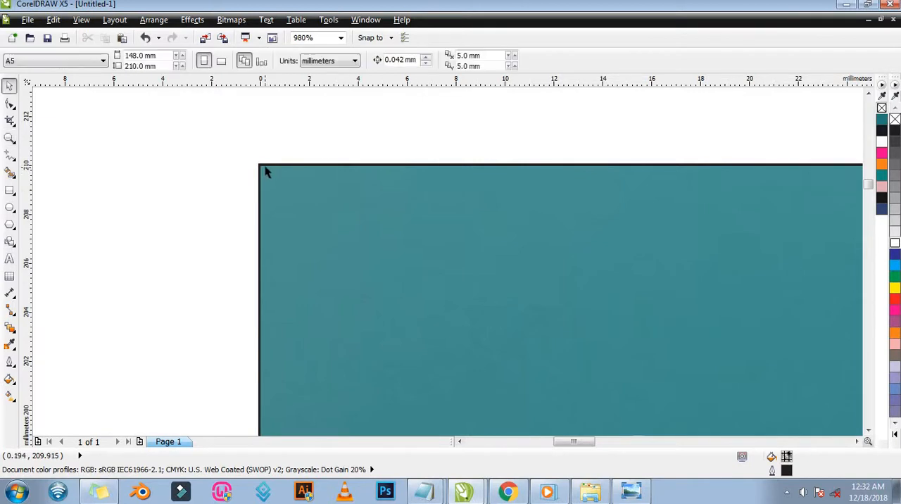
{"action": "left_click", "coordinate": [266, 165]}
{"action": "left_click_drag", "start_coordinate": [268, 163], "coordinate": [238, 139]}
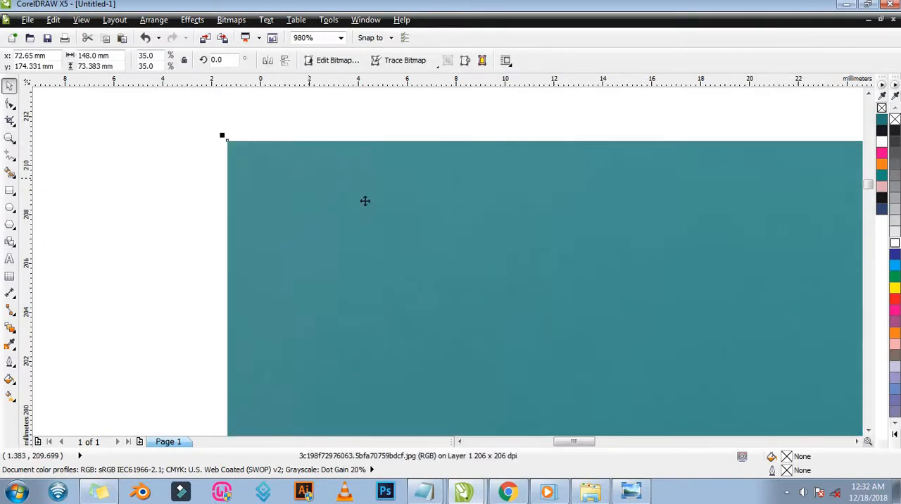
{"action": "key", "text": "ctrl+z"}
{"action": "key", "text": "space"}
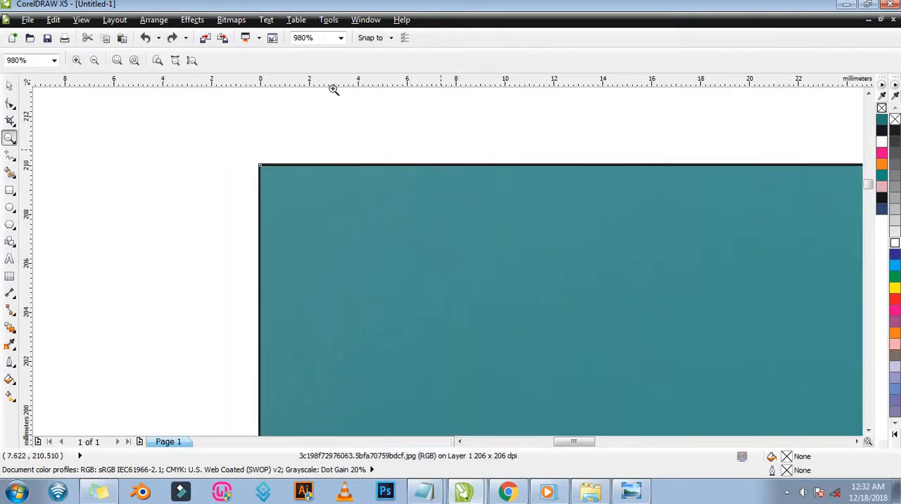
{"action": "left_click", "coordinate": [193, 62]}
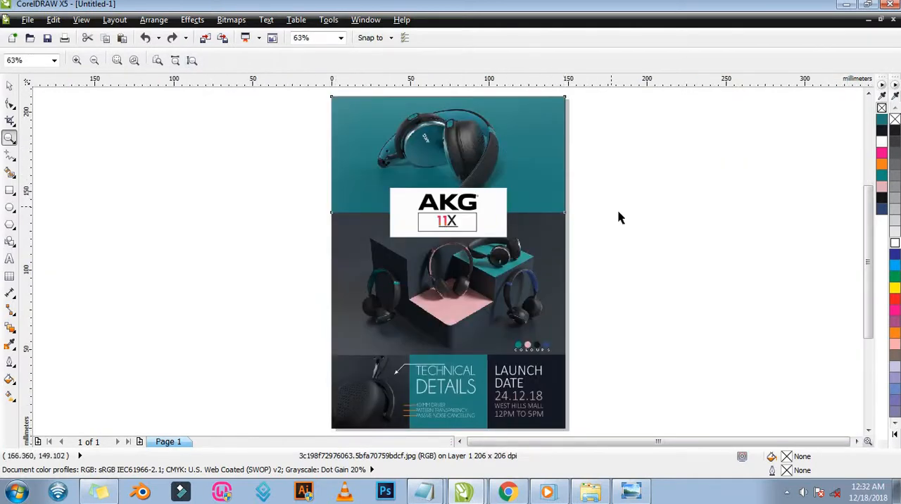
{"action": "key", "text": "space"}
{"action": "key", "text": "Escape"}
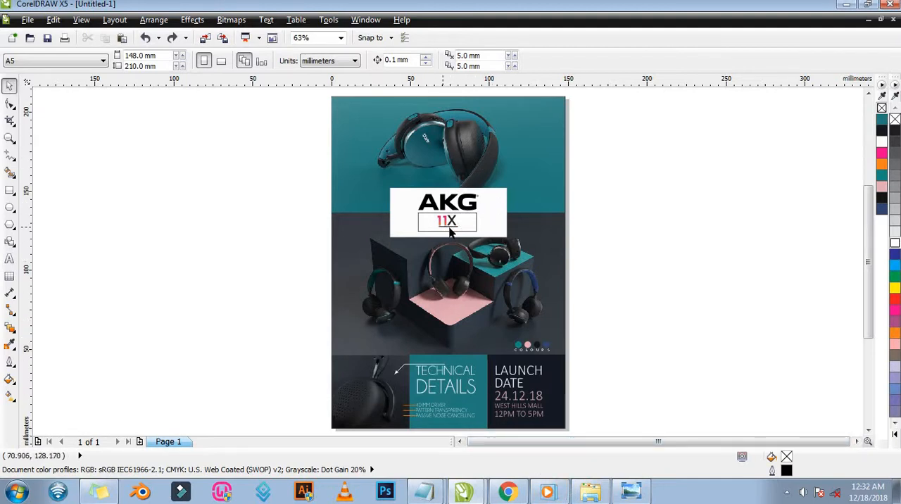
Review the bottom panels' technical details, launch date text and colour swatches up close, and the whole flyer at full-page view.
{"action": "scroll", "coordinate": [451, 231], "scroll_direction": "up", "scroll_amount": 5}
{"action": "scroll", "coordinate": [450, 232], "scroll_direction": "down", "scroll_amount": 5}
{"action": "scroll", "coordinate": [464, 317], "scroll_direction": "up", "scroll_amount": 3}
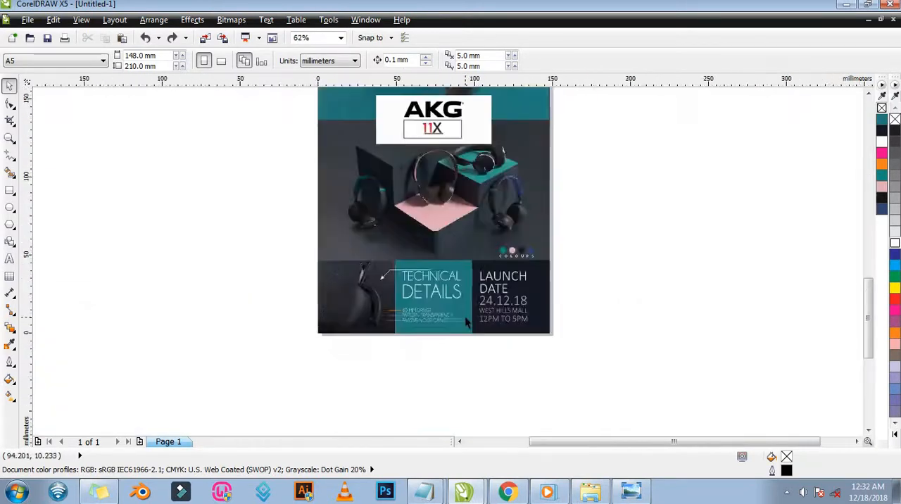
{"action": "scroll", "coordinate": [354, 299], "scroll_direction": "down", "scroll_amount": 2}
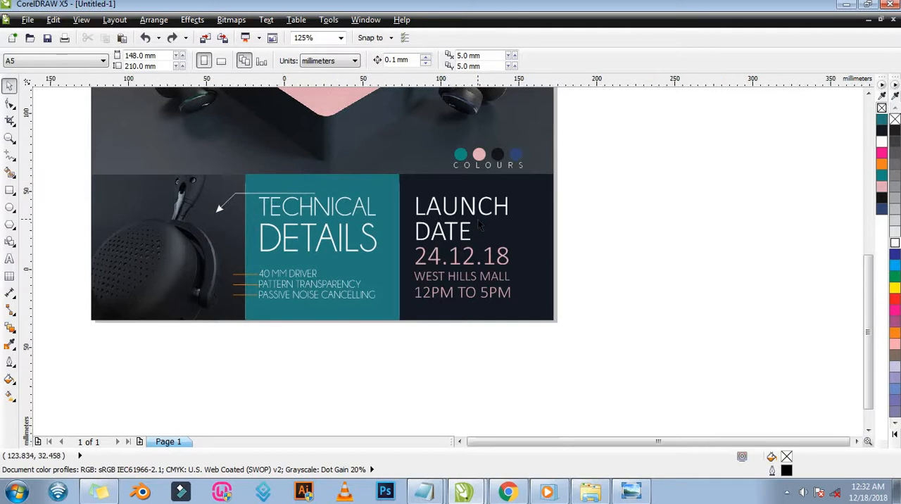
{"action": "scroll", "coordinate": [478, 219], "scroll_direction": "down", "scroll_amount": 2}
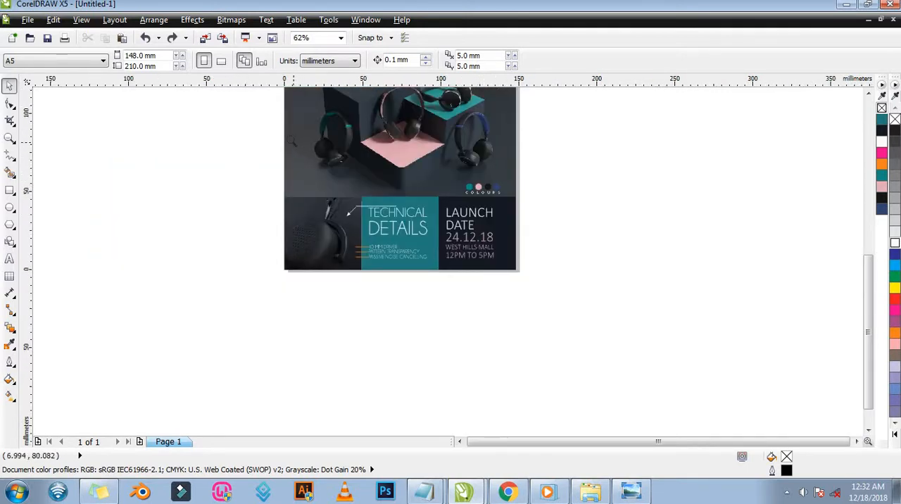
{"action": "key", "text": "z"}
{"action": "left_click", "coordinate": [192, 61]}
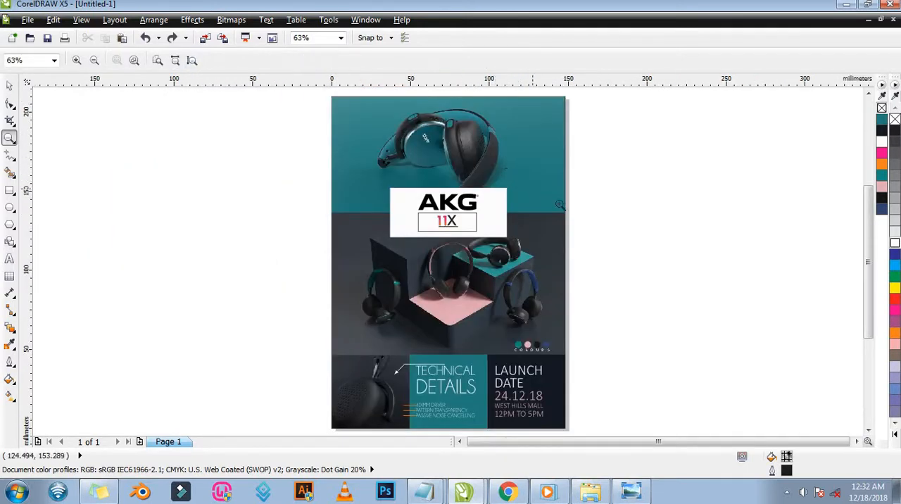
{"action": "key", "text": "space"}
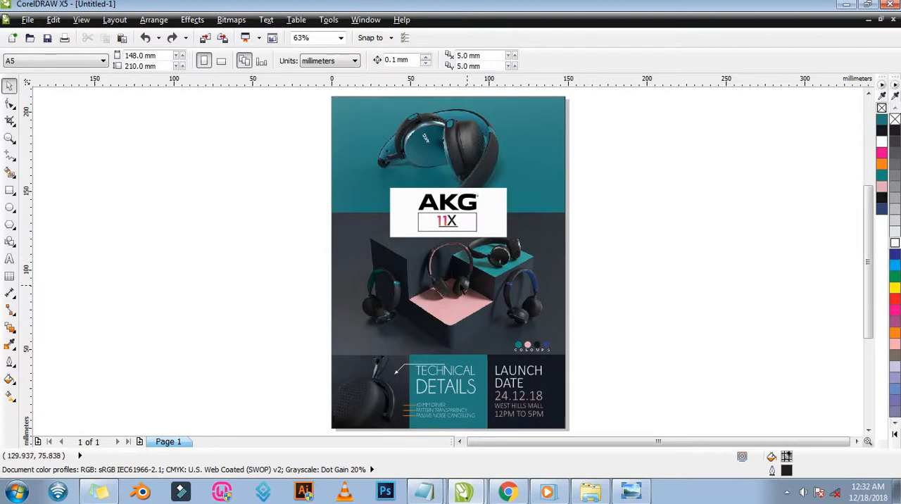